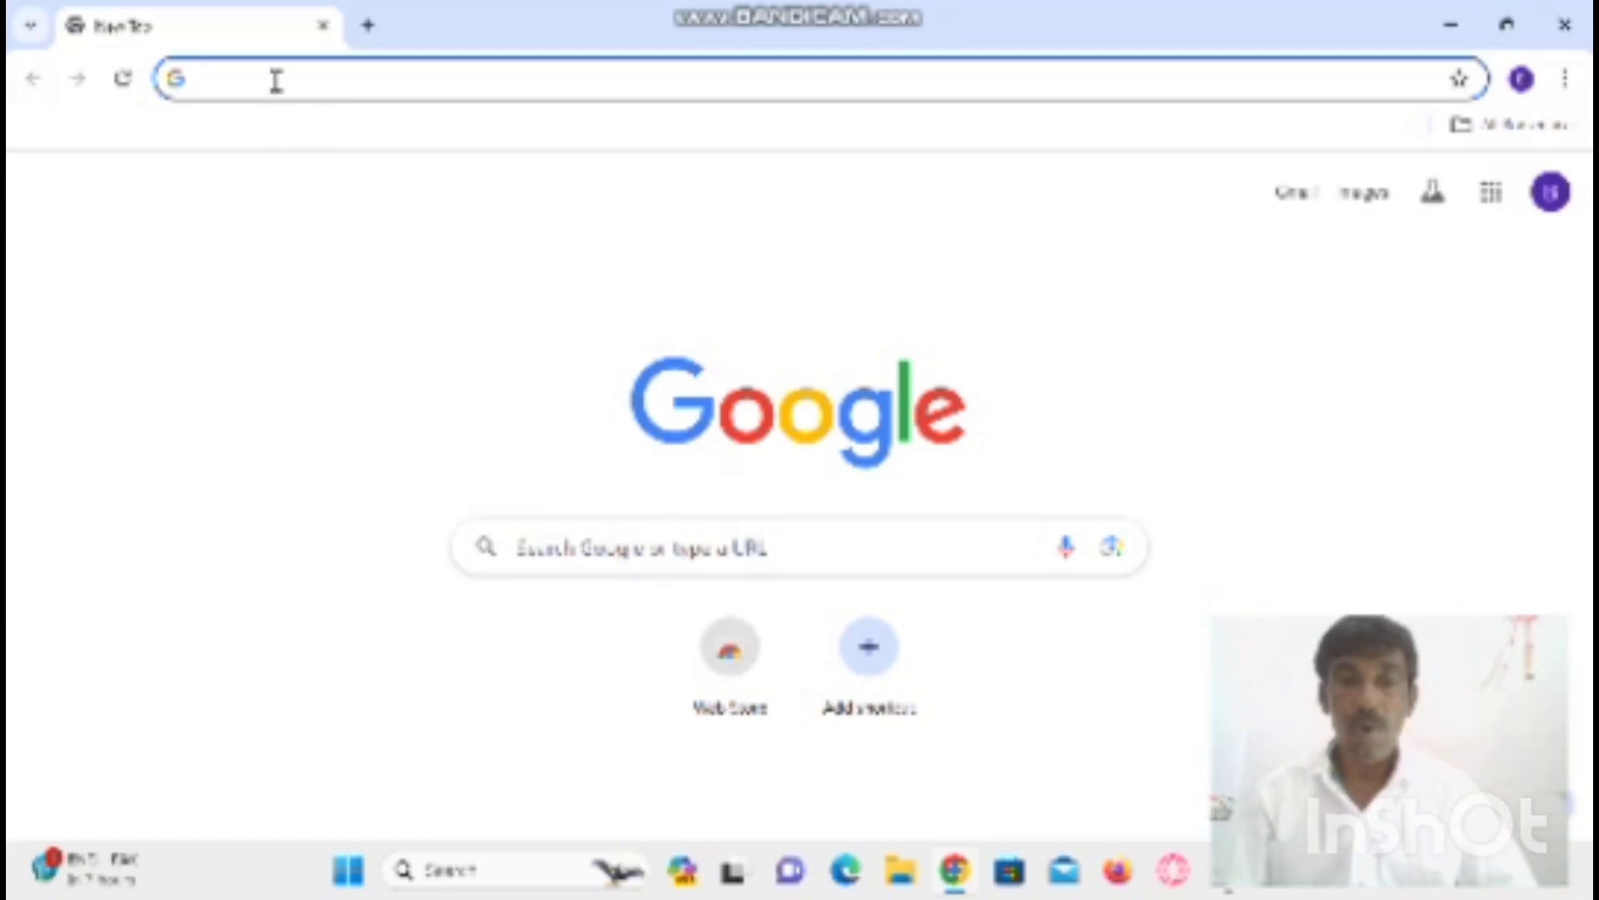
- Search Google for 'tourist care uttarakhand' from the address bar suggestion
{"action": "type", "text": "tour"}
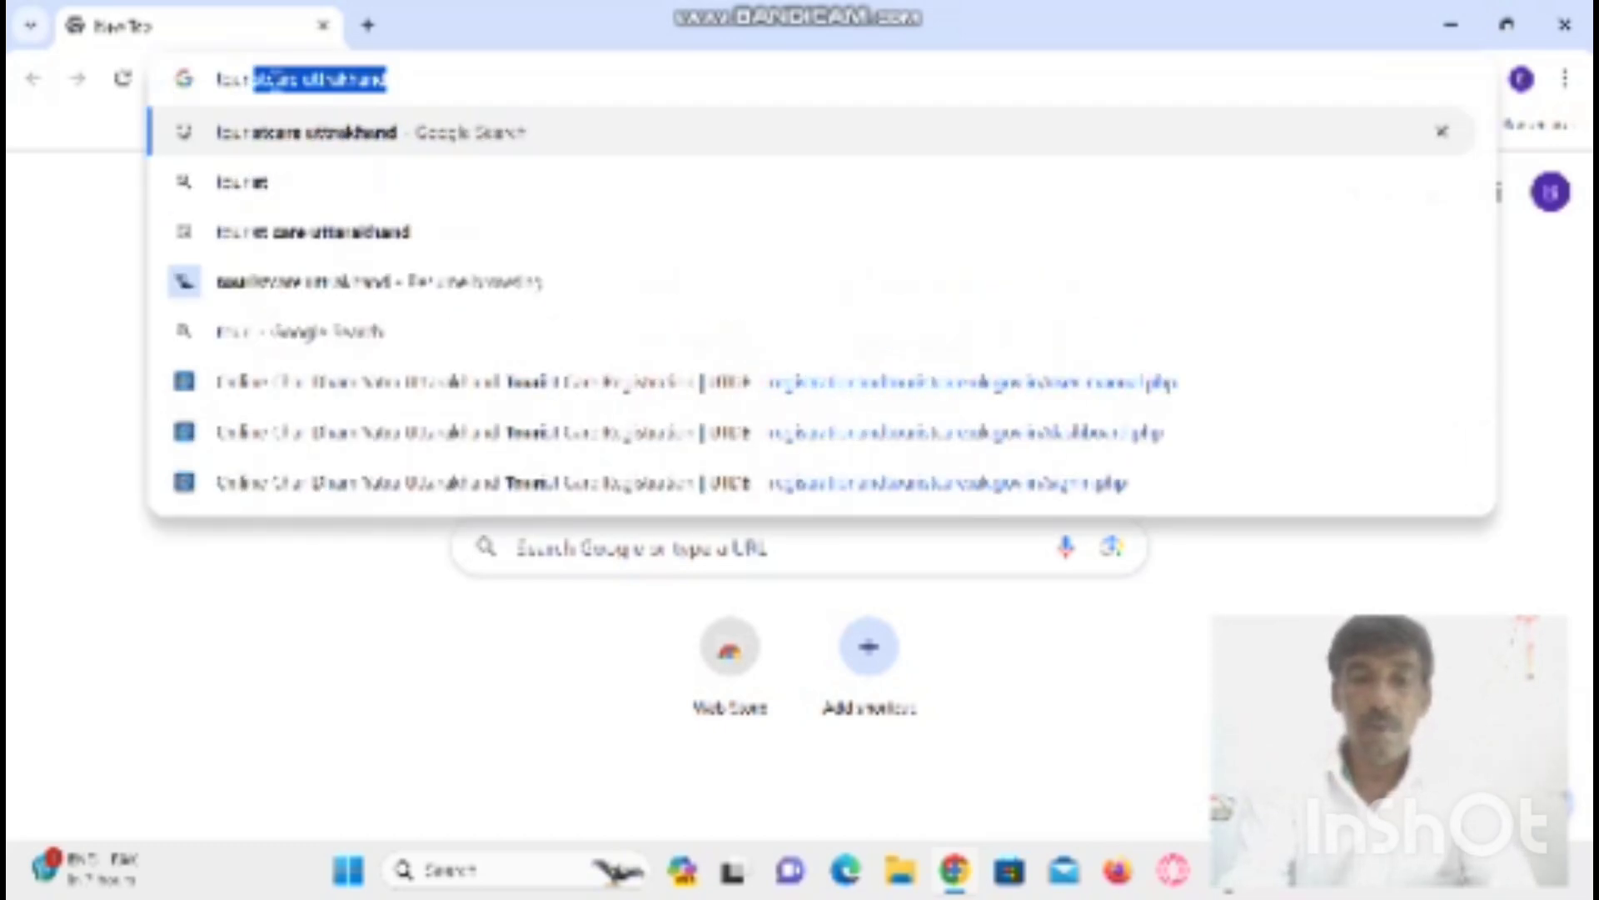
{"action": "type", "text": "istcar"}
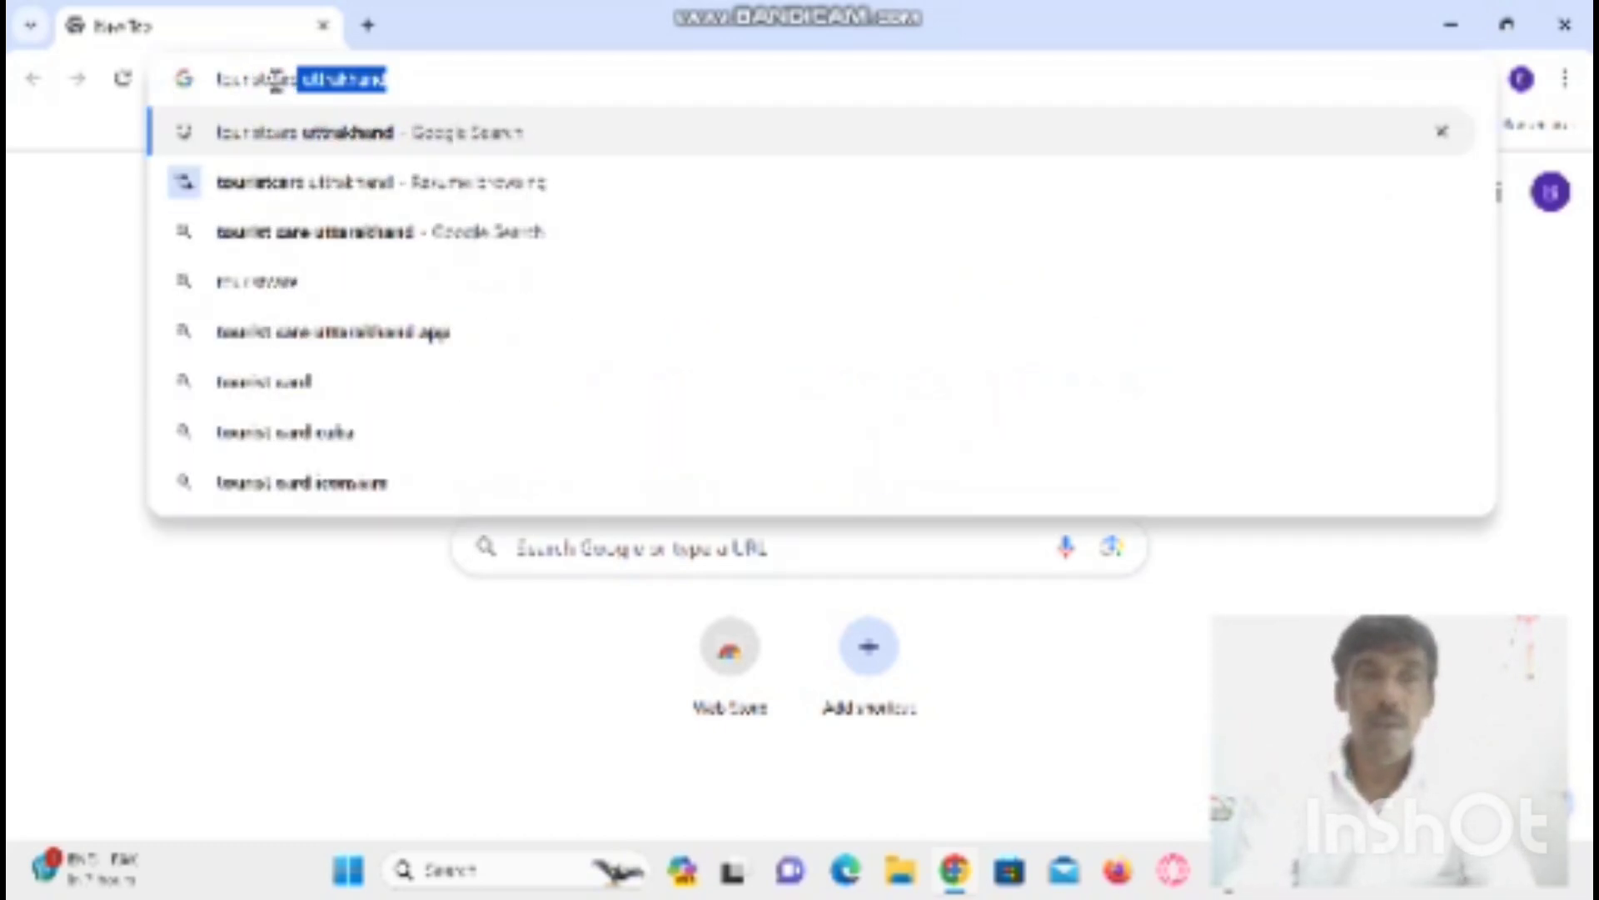
{"action": "type", "text": "e uttar"}
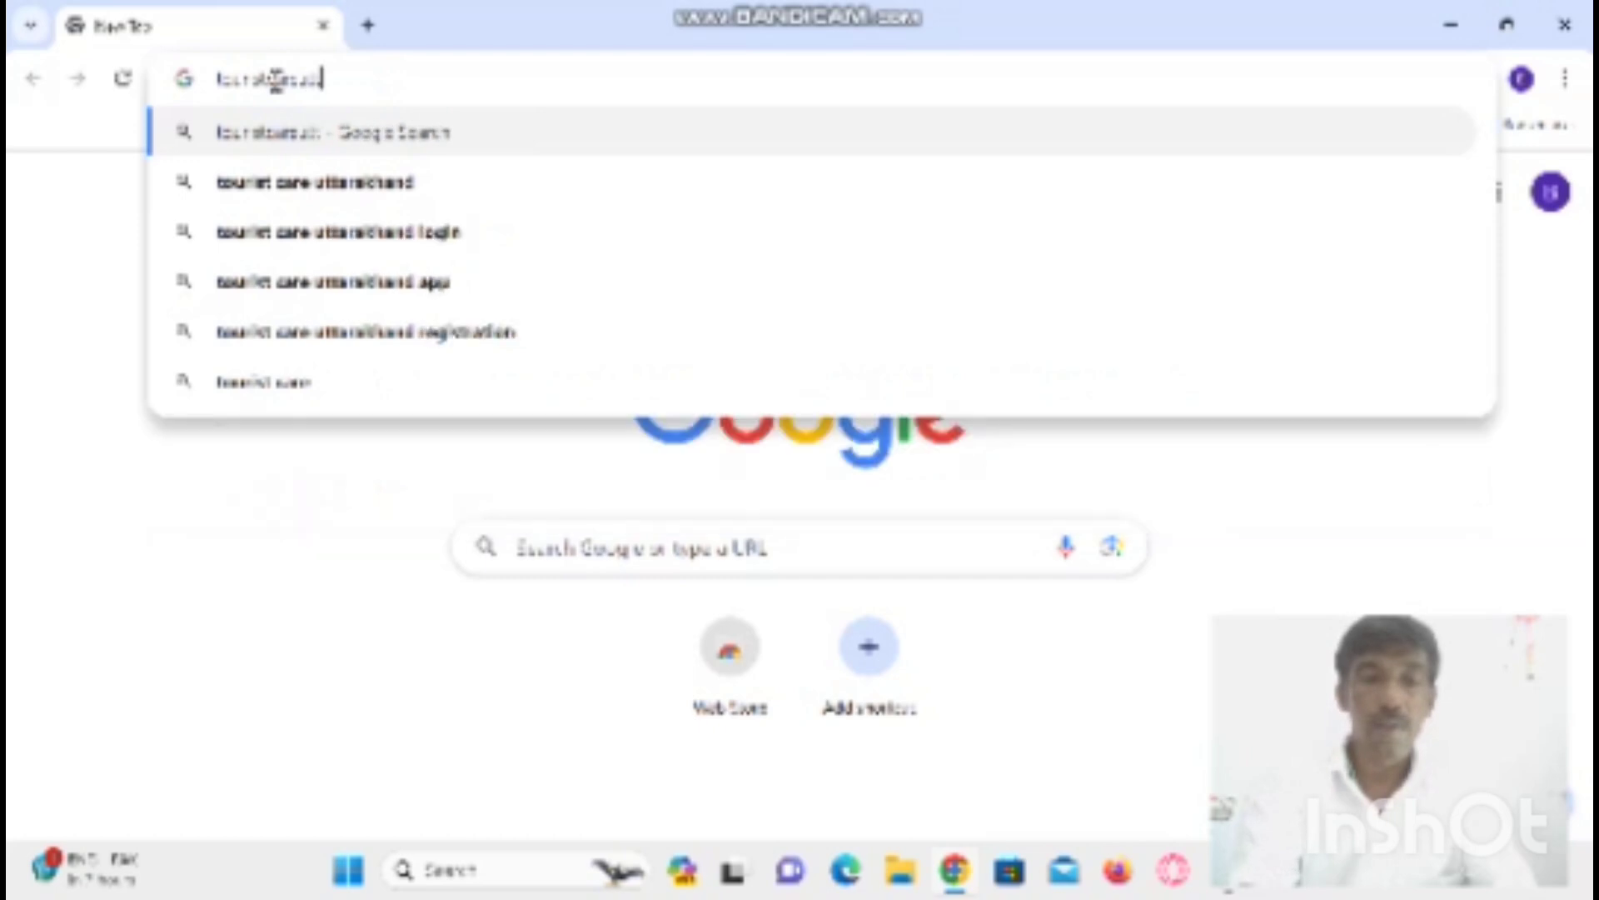
{"action": "type", "text": "akhand"}
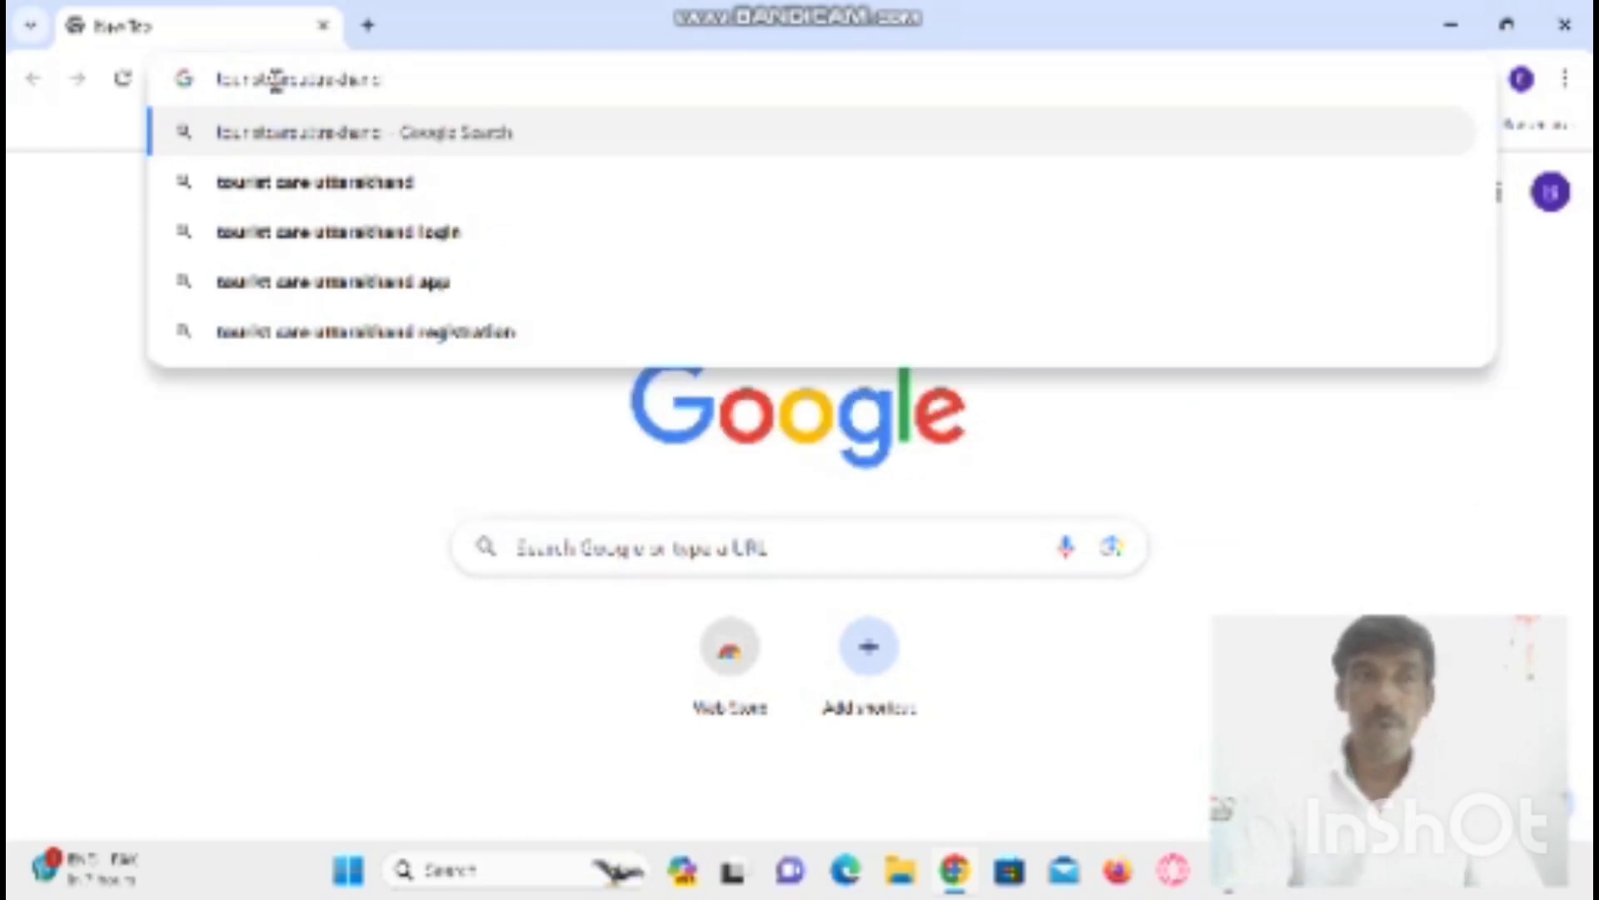
{"action": "left_click", "coordinate": [366, 179]}
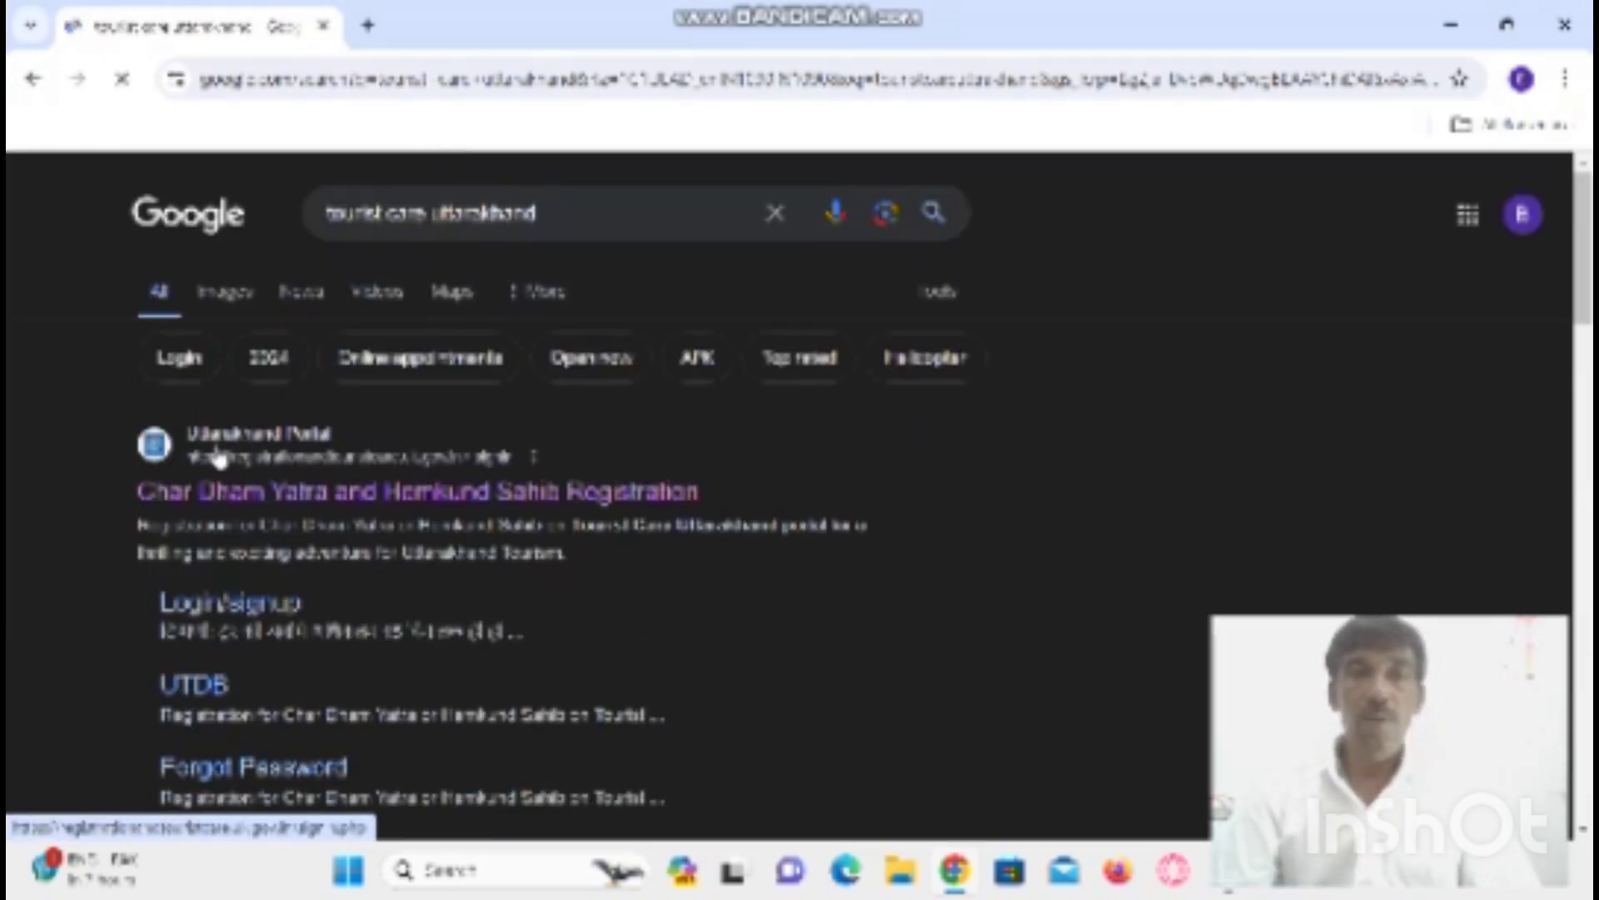
- Open the Uttarakhand Portal registration site and set the form to Indian Pilgrim after trying Foreign Pilgrim
{"action": "left_click", "coordinate": [260, 450]}
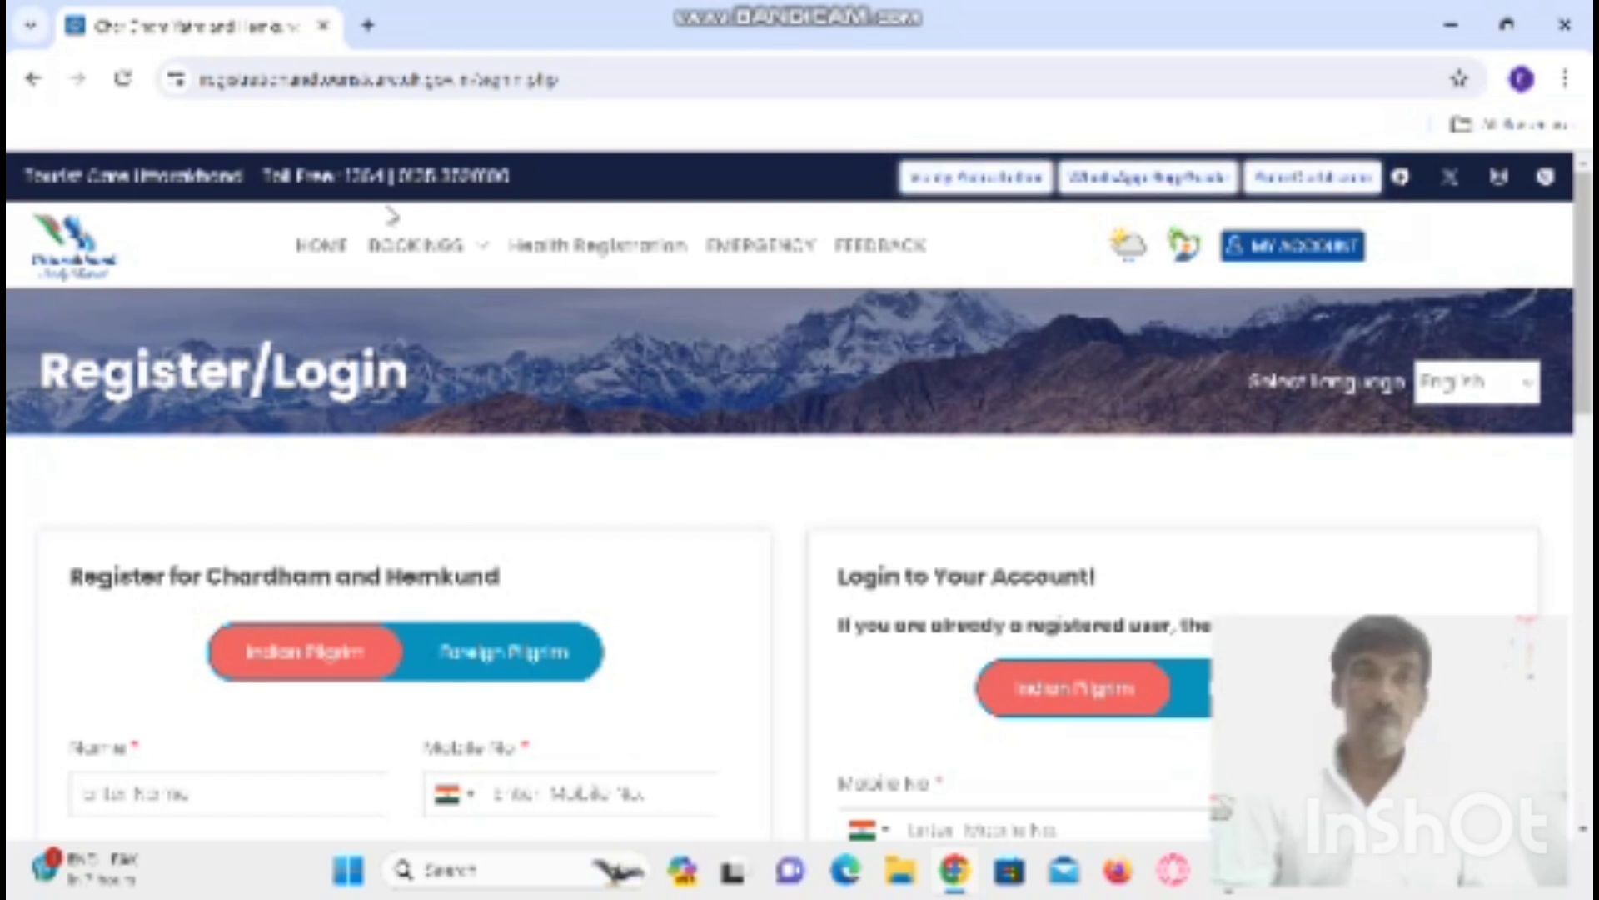
{"action": "mouse_move", "coordinate": [421, 245]}
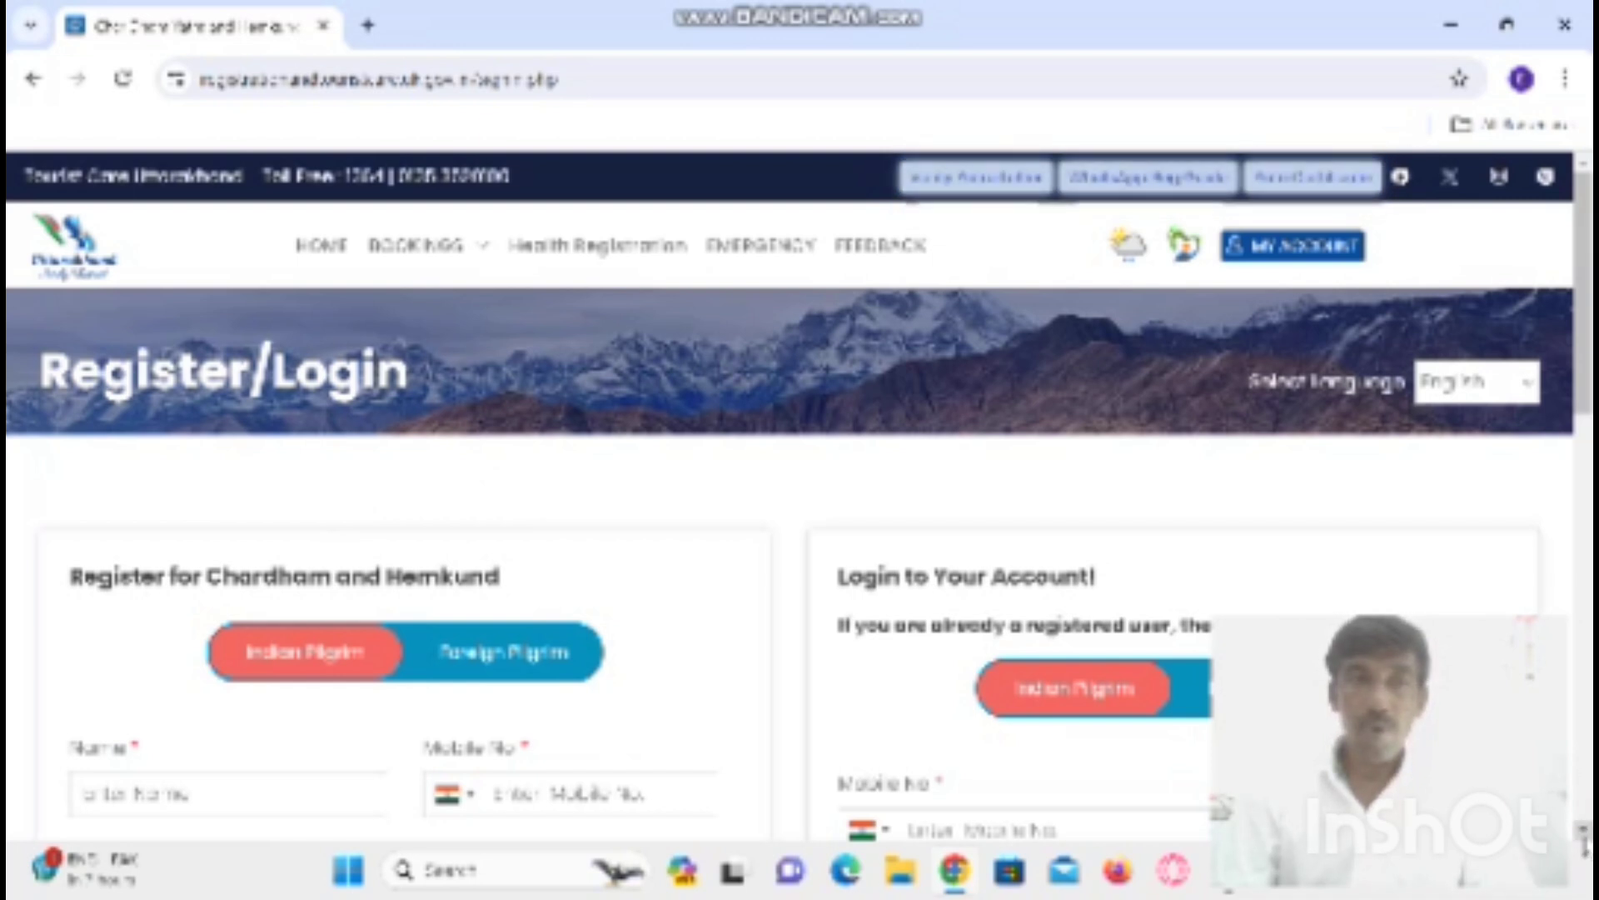
{"action": "scroll", "coordinate": [1178, 714], "scroll_direction": "down", "scroll_amount": 3}
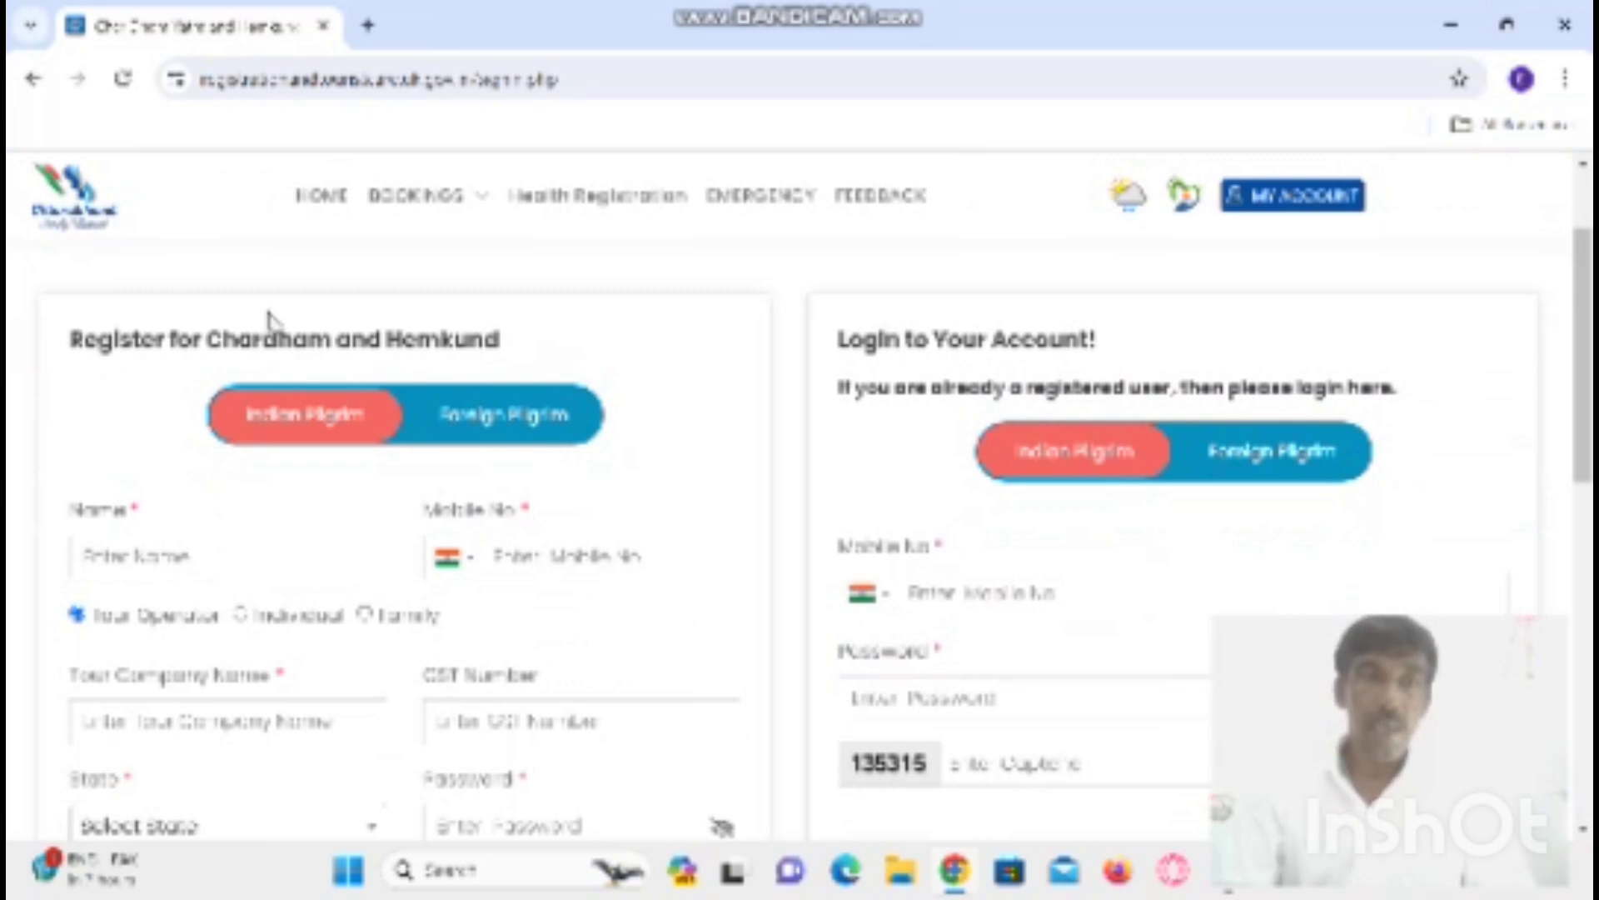
{"action": "left_click", "coordinate": [501, 440]}
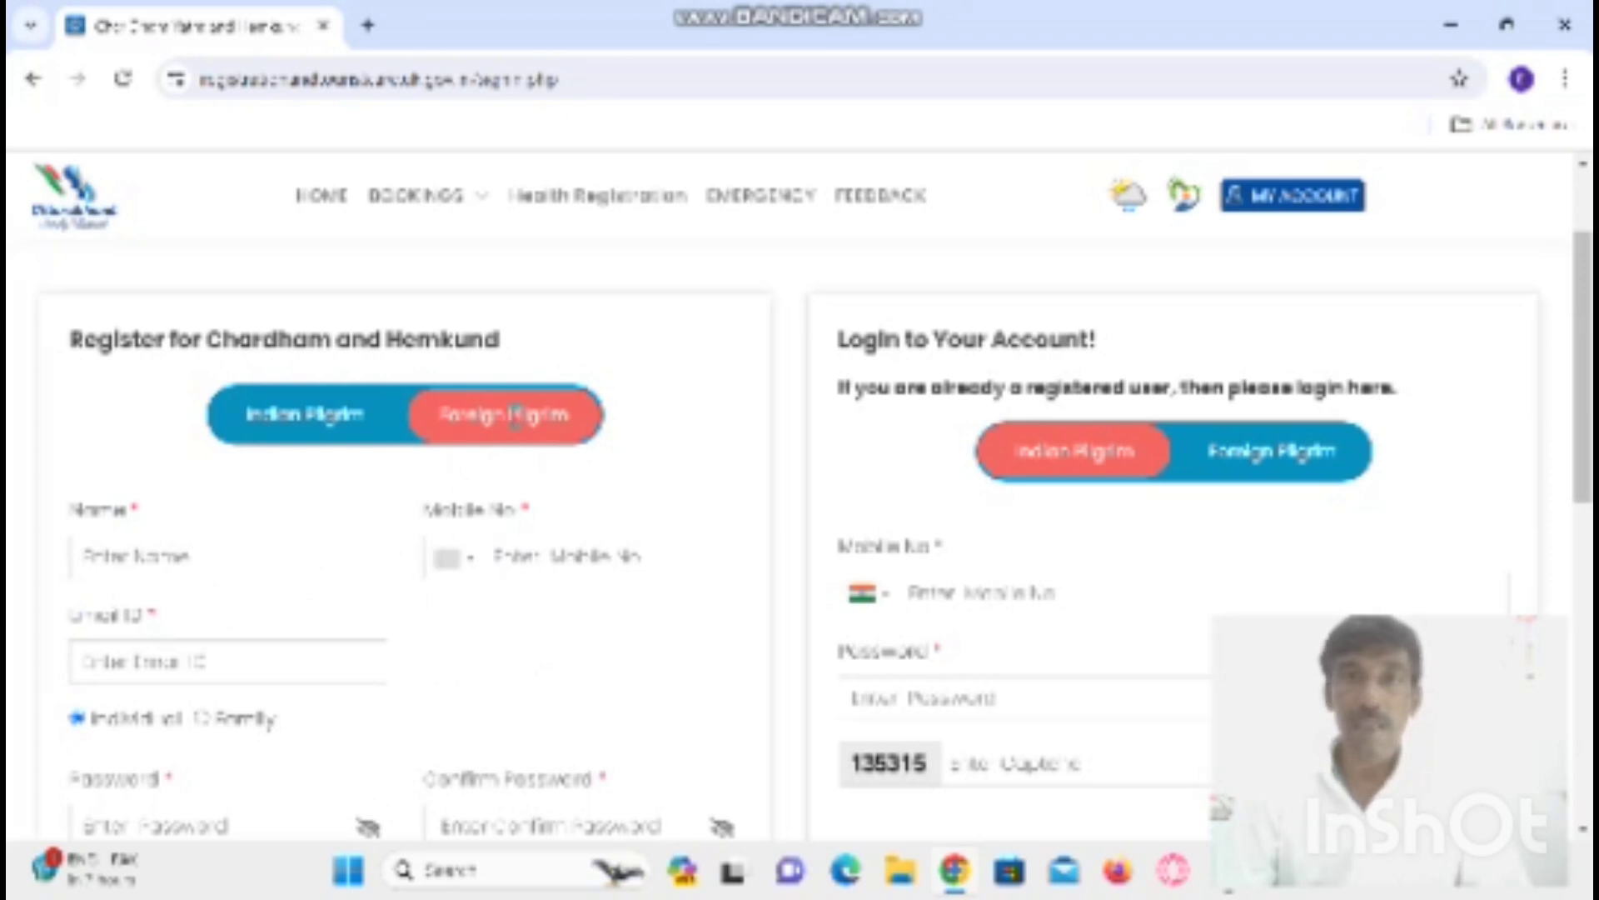
{"action": "left_click", "coordinate": [302, 425]}
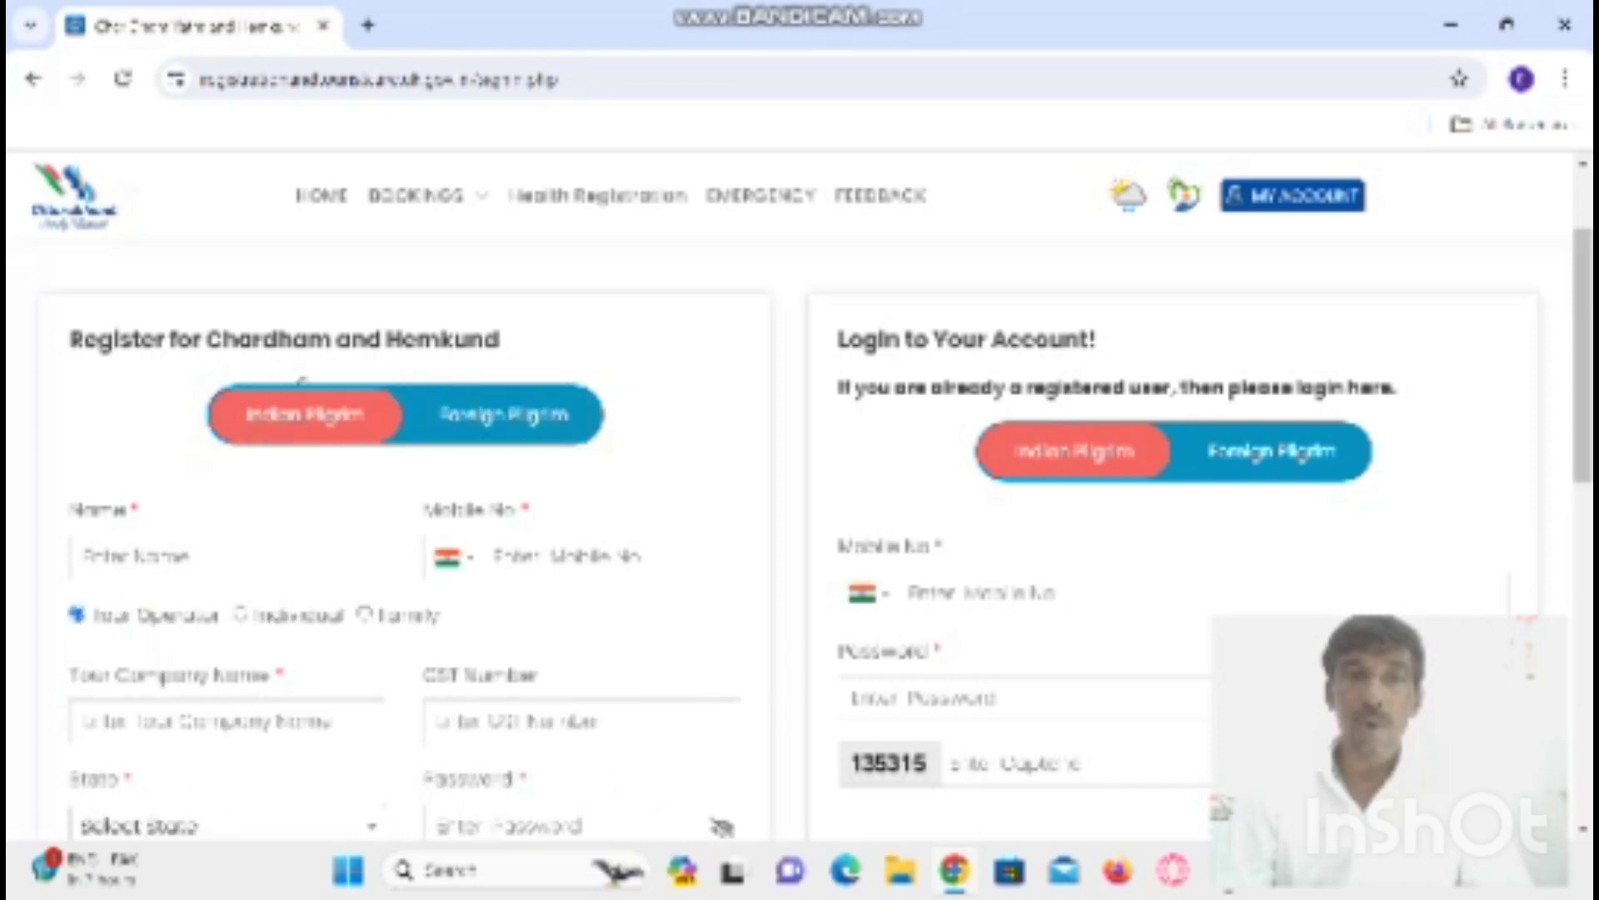
- Enter the pilgrim's full name, splitting the surname and capitalising its second part
{"action": "left_click", "coordinate": [226, 557]}
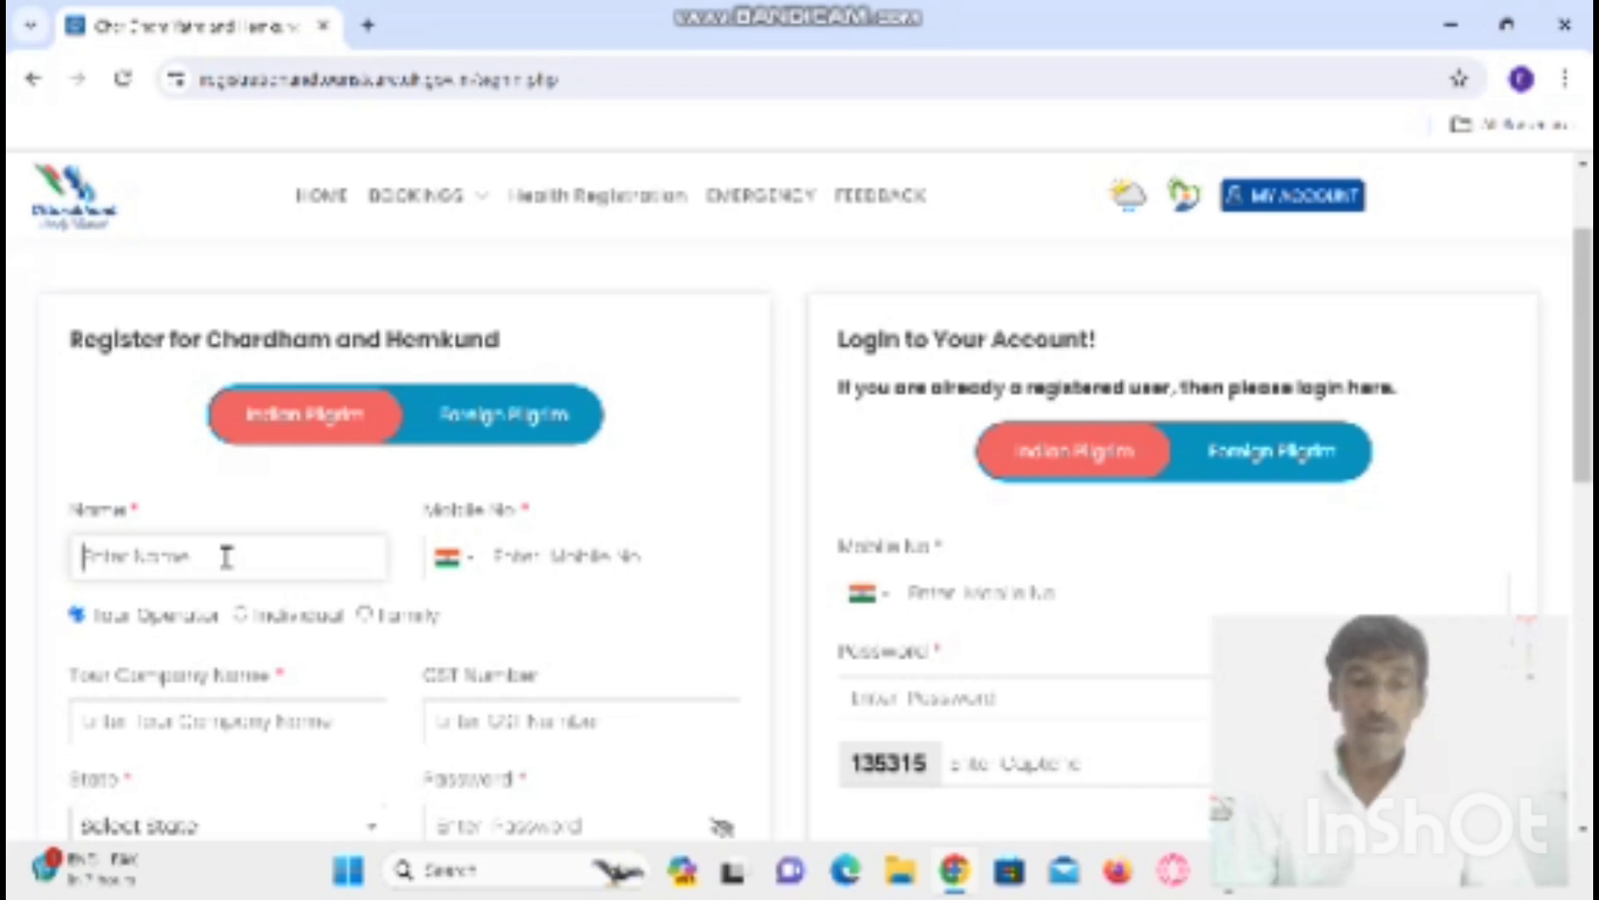
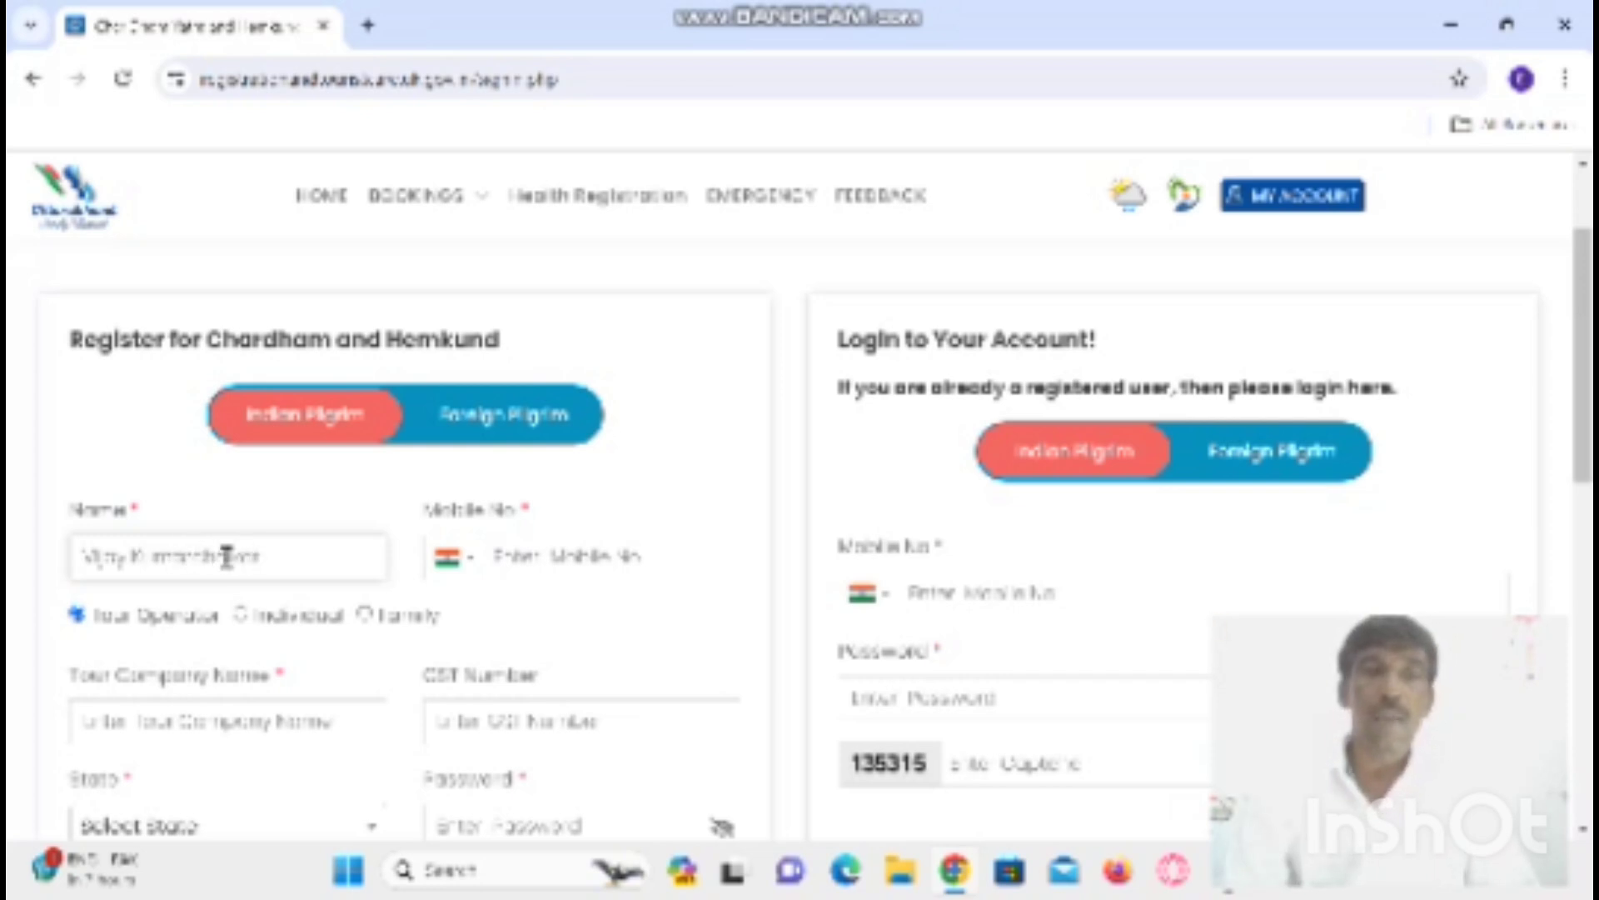
{"action": "left_click", "coordinate": [190, 556]}
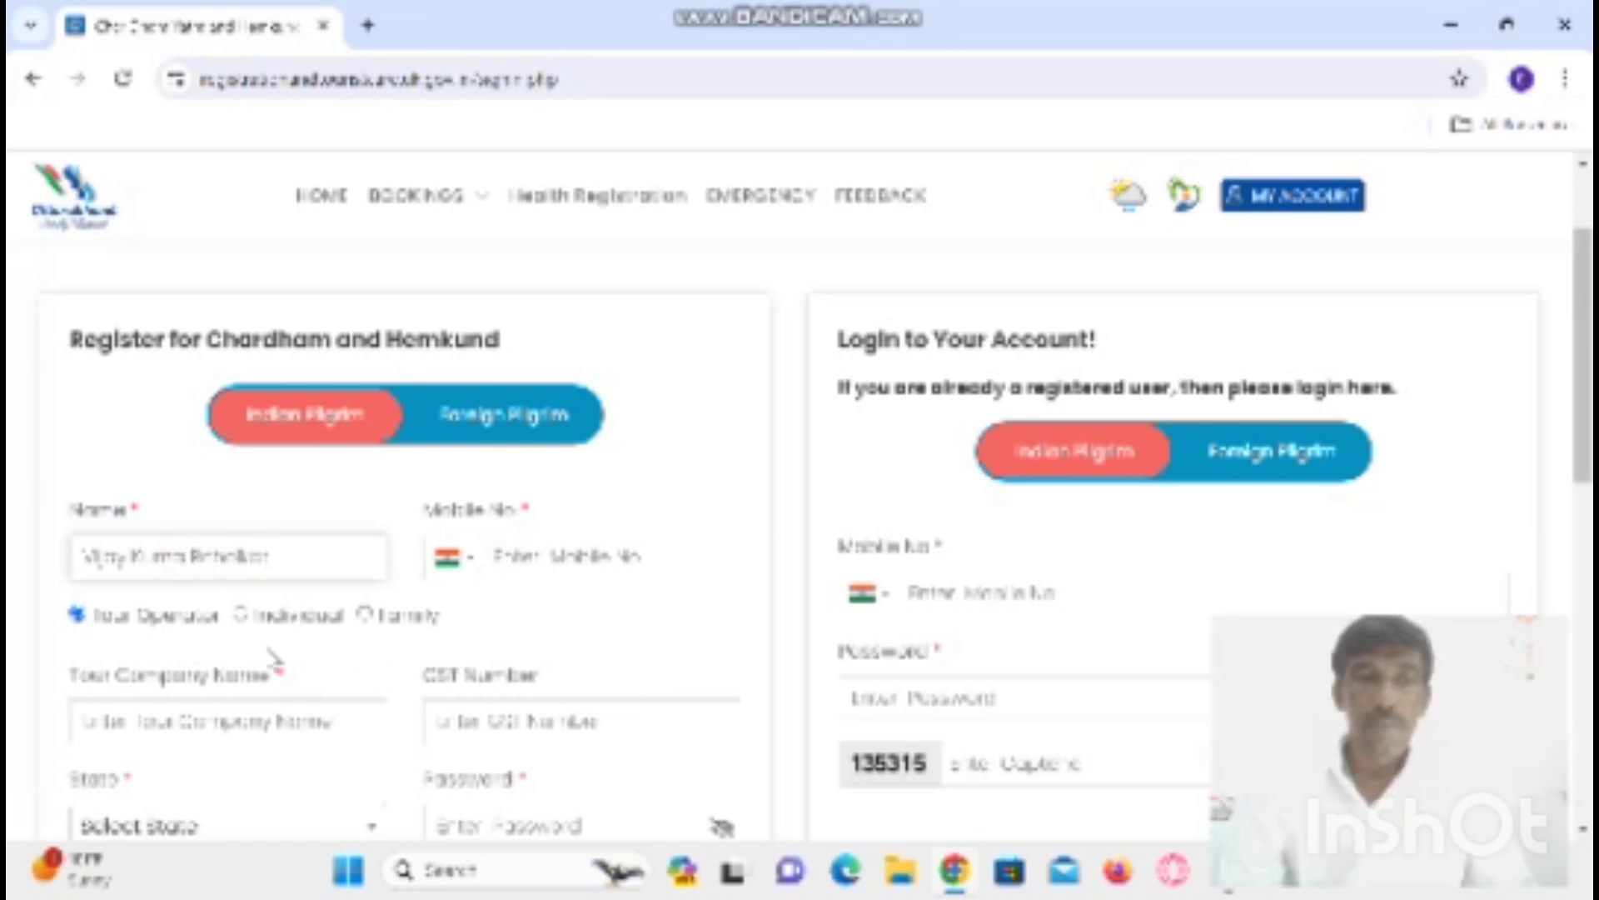
{"action": "key", "text": "End"}
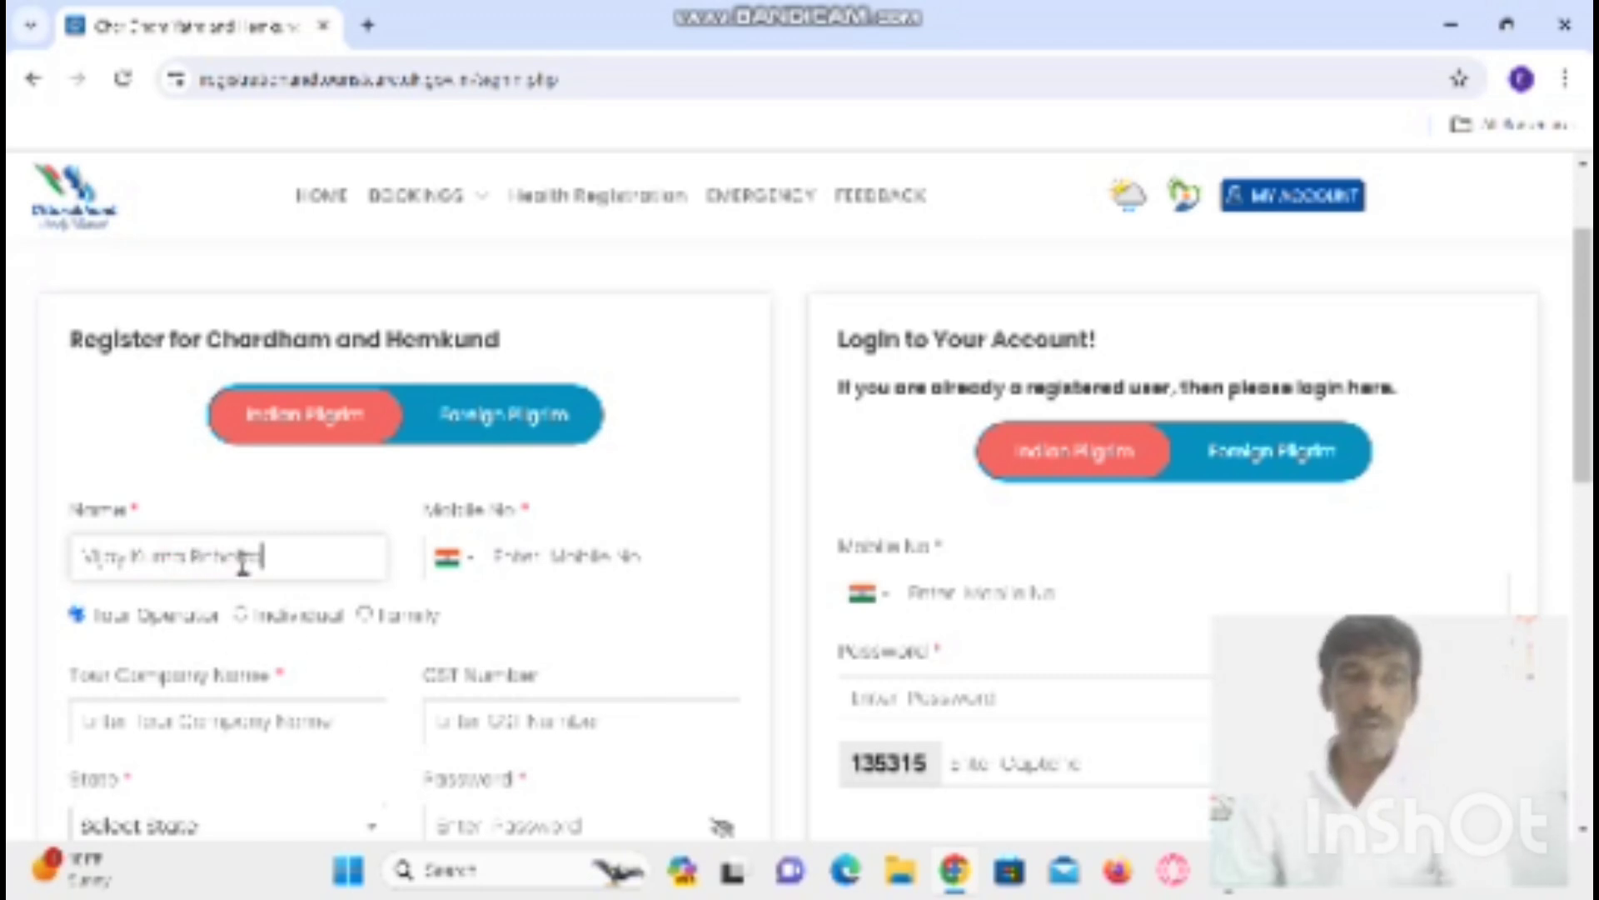
{"action": "left_click", "coordinate": [194, 556]}
{"action": "key", "text": "Delete"}
{"action": "type", "text": "S"}
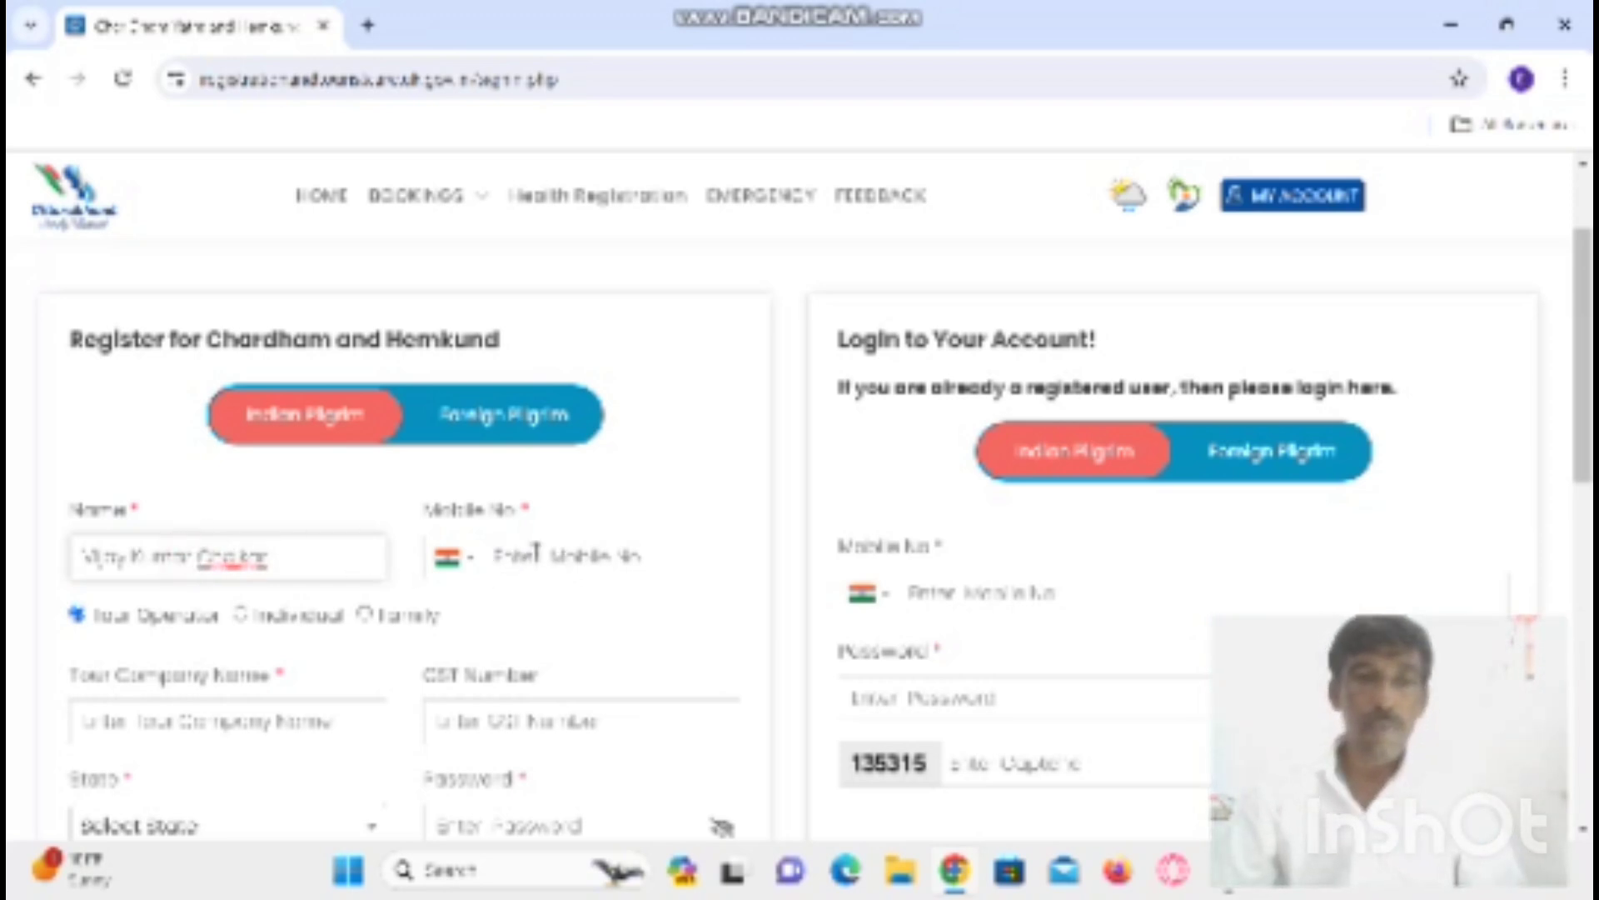
- Enter the pilgrim's mobile number and choose Individual as the registration type
{"action": "left_click", "coordinate": [541, 555]}
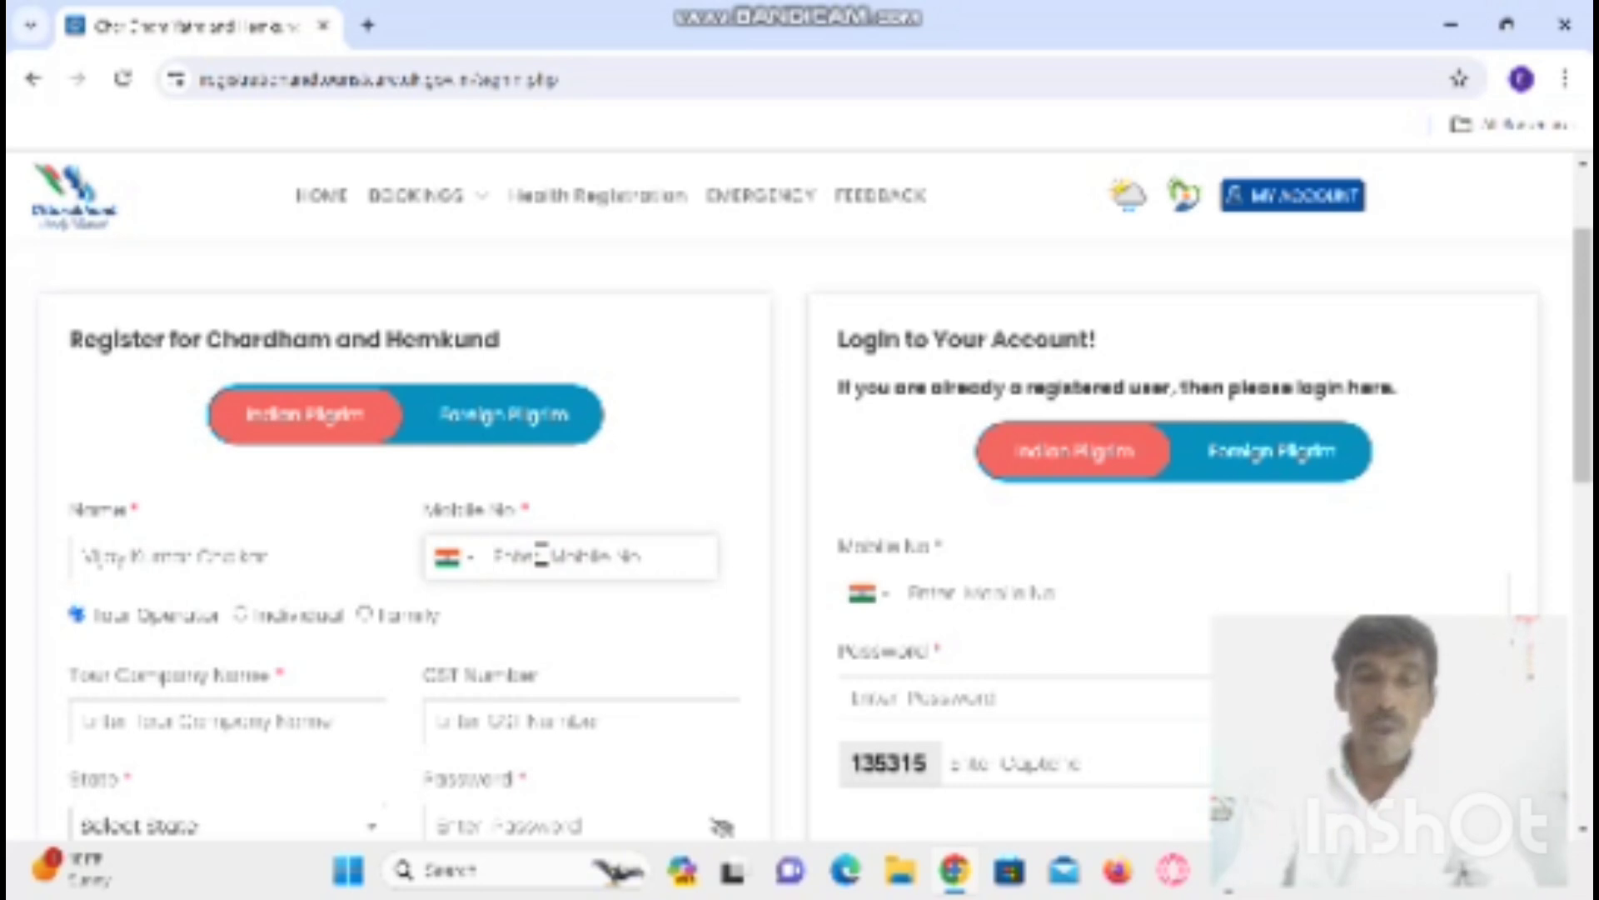
{"action": "type", "text": "987"}
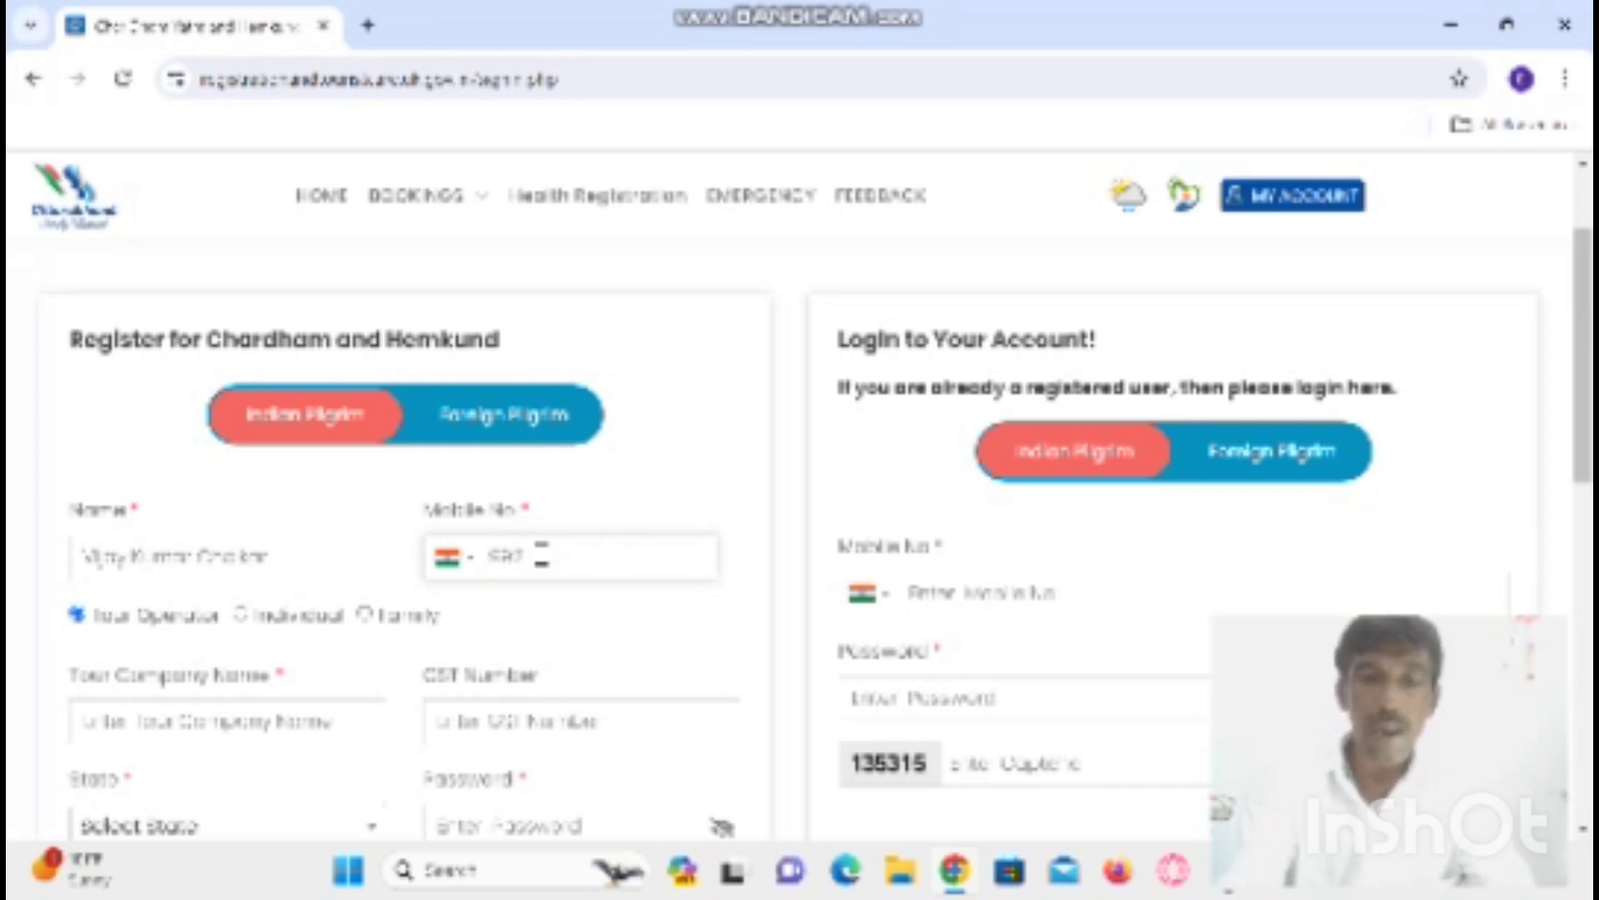
{"action": "type", "text": "654"}
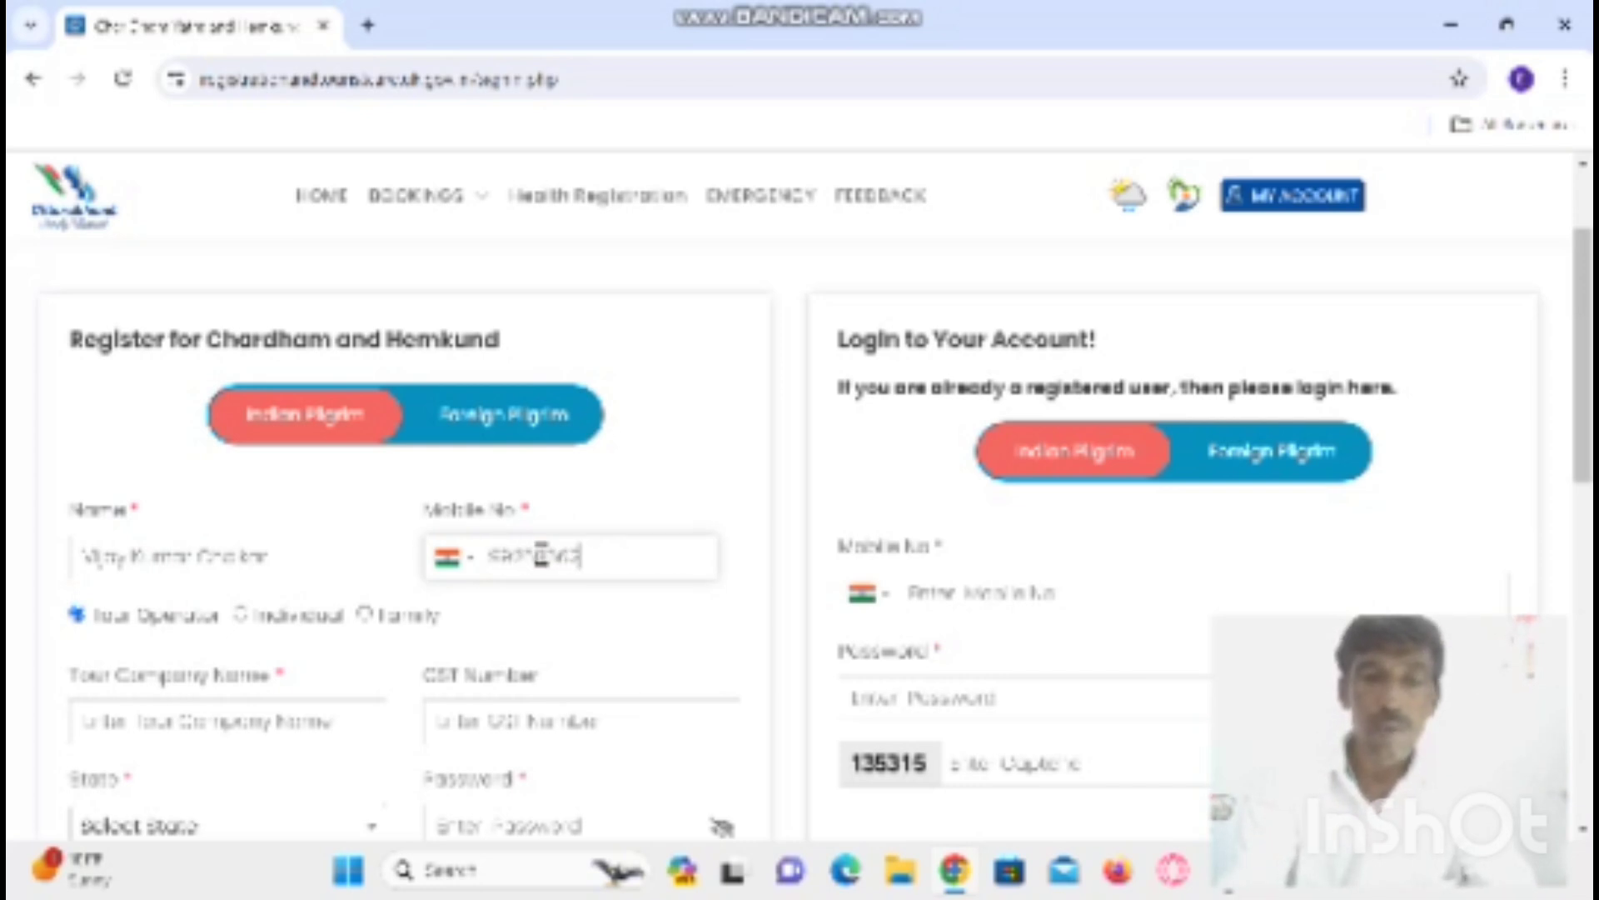
{"action": "type", "text": "3210"}
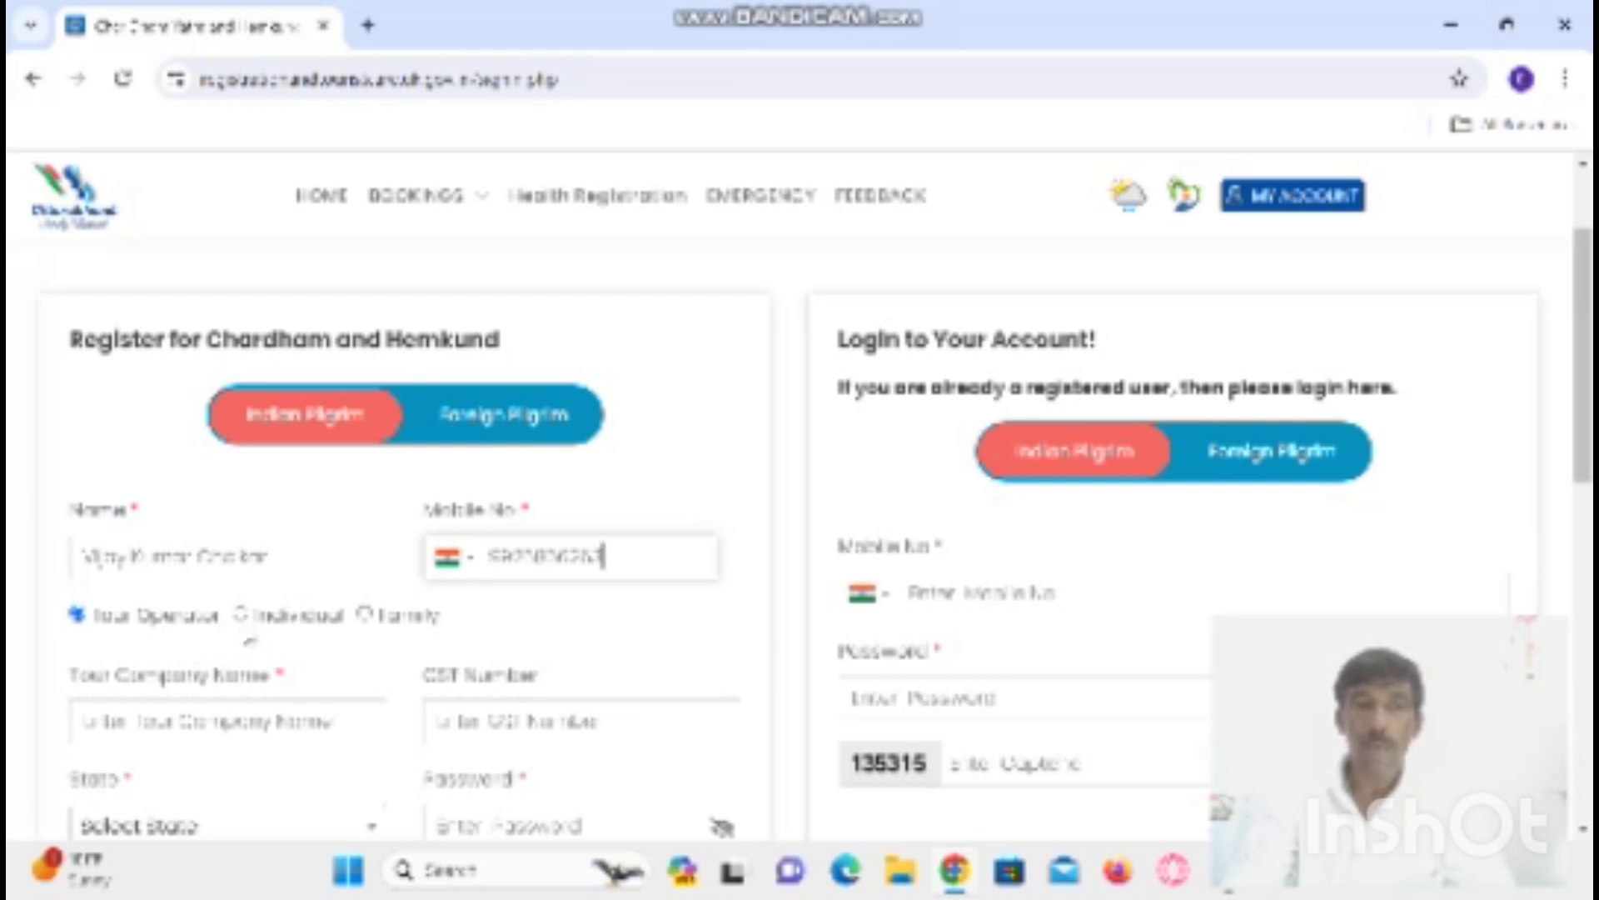
{"action": "left_click", "coordinate": [242, 616]}
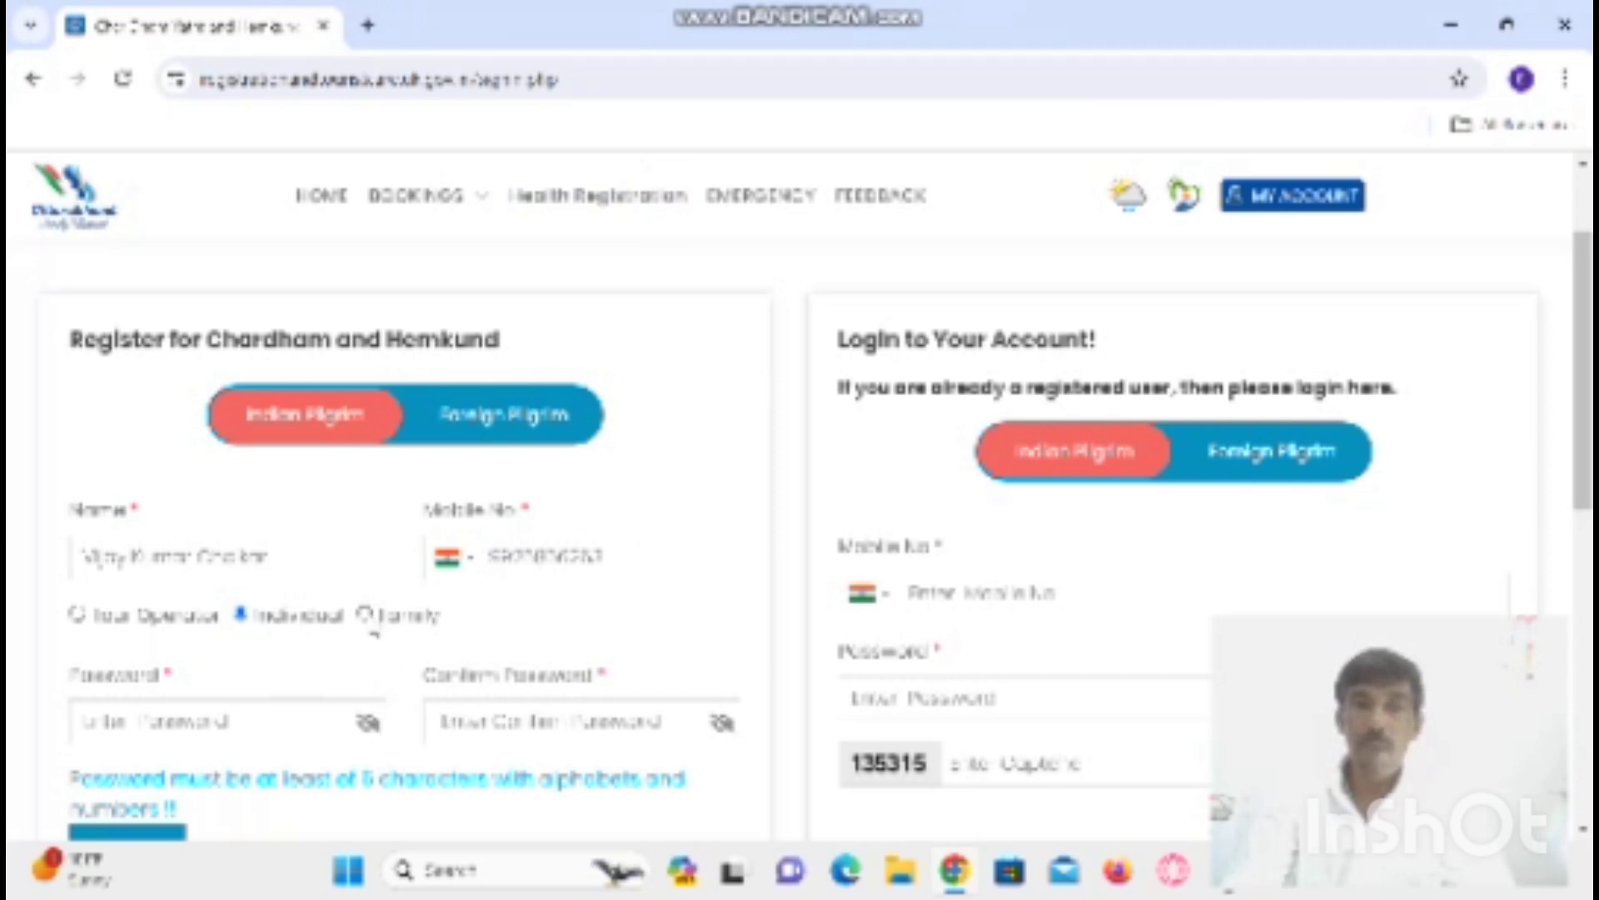
- Switch the registration type to Family and fill in the password and its confirmation
{"action": "left_click", "coordinate": [365, 616]}
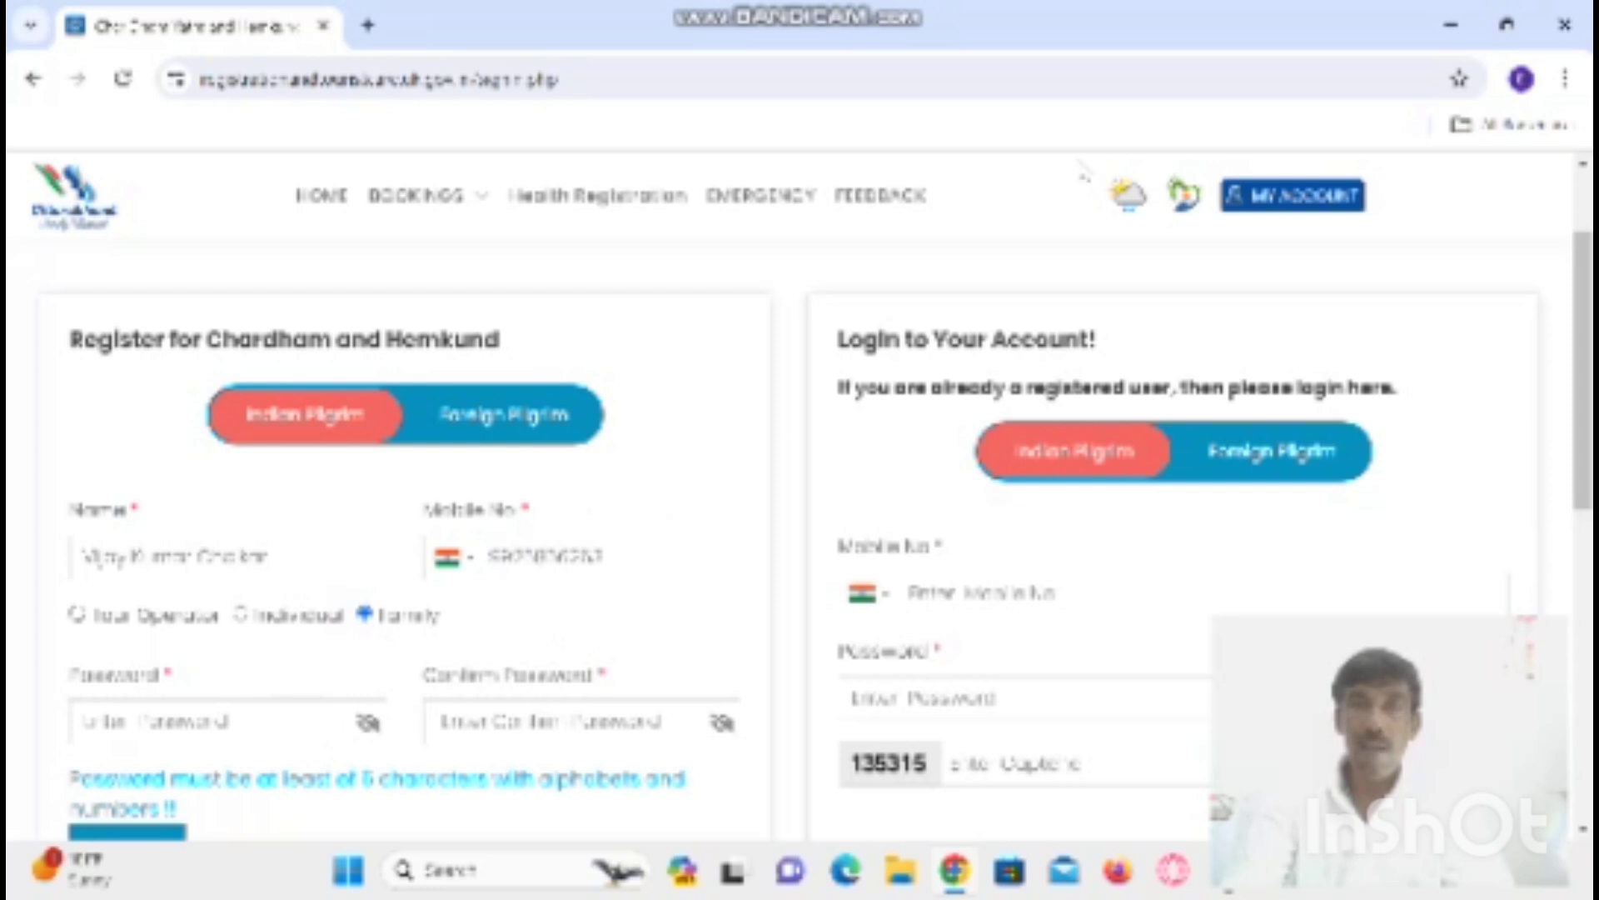
{"action": "left_click", "coordinate": [252, 718]}
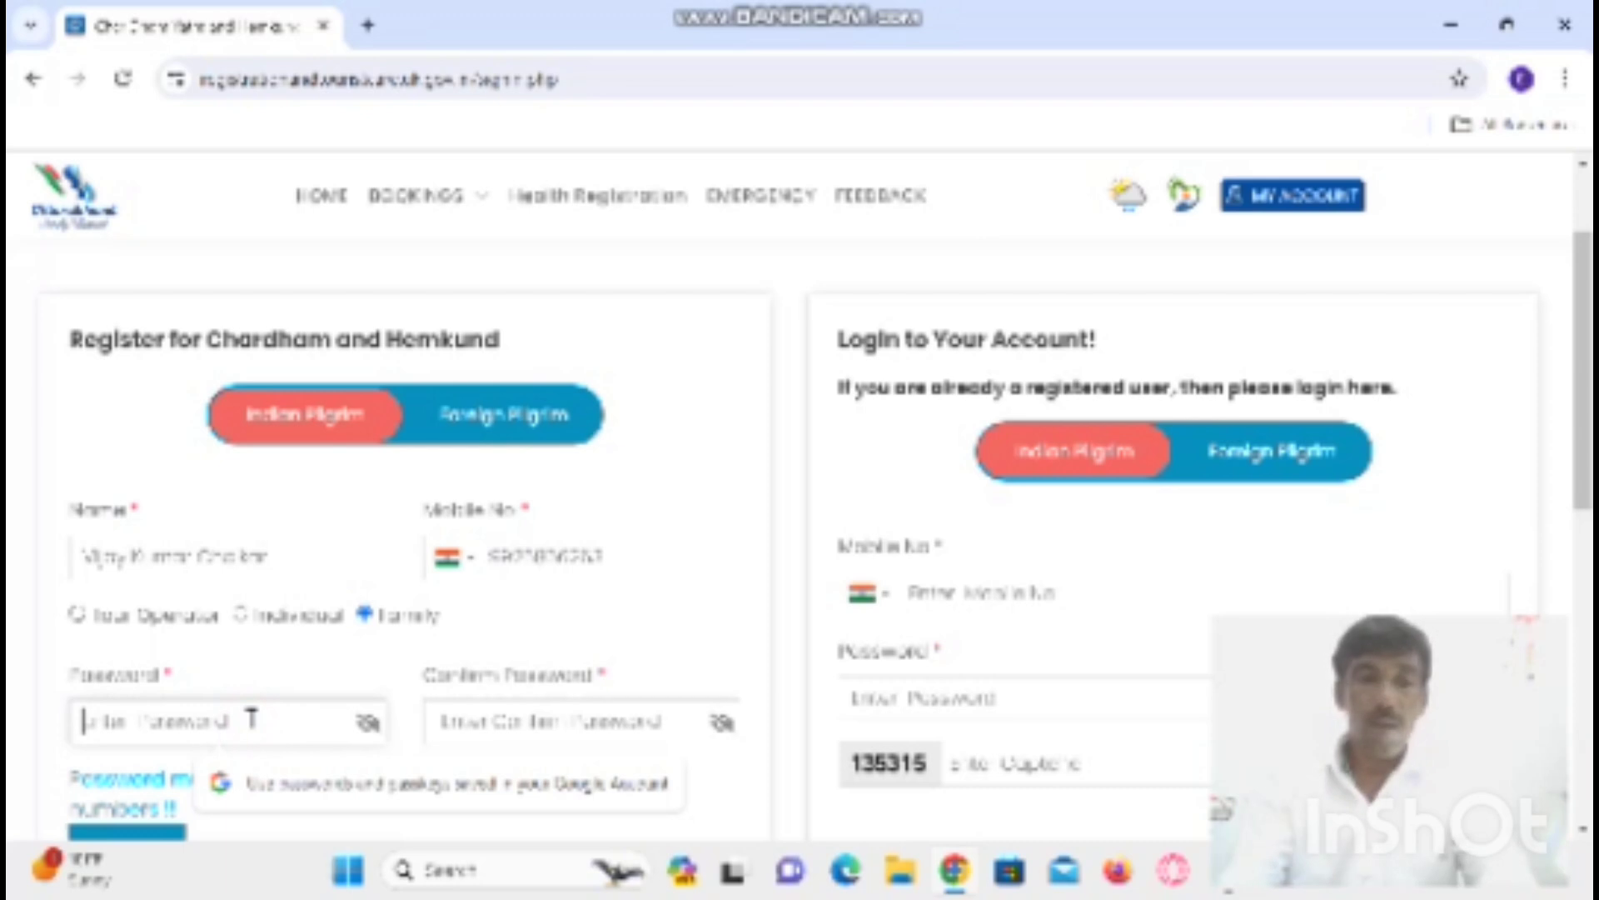
{"action": "type", "text": "•••••"}
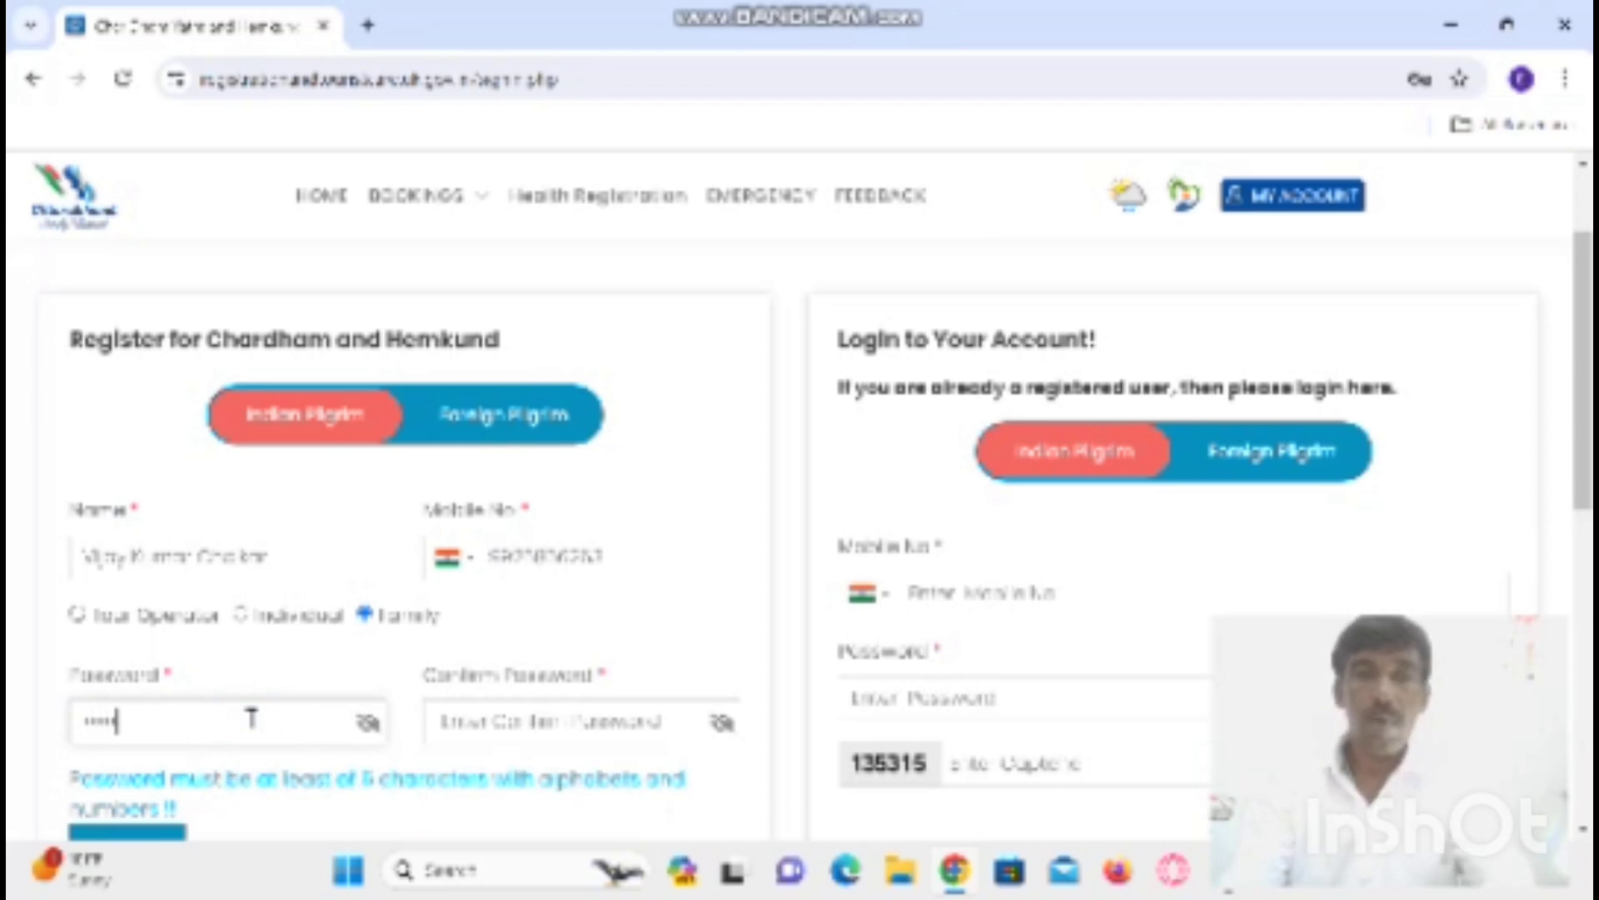
{"action": "type", "text": "••"}
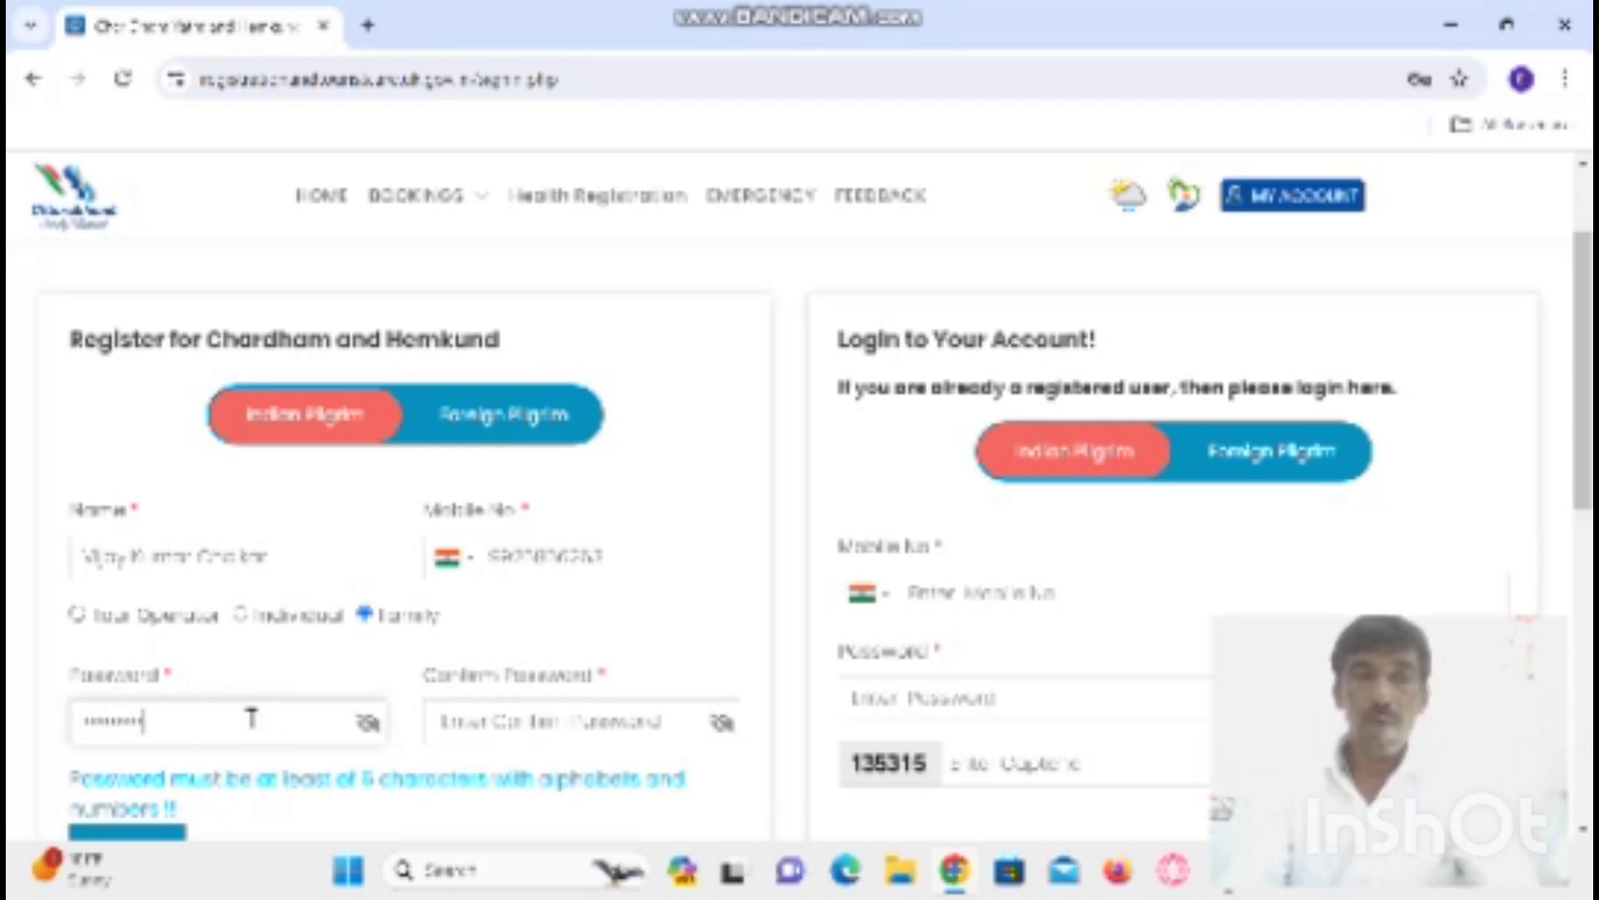
{"action": "left_click", "coordinate": [516, 723]}
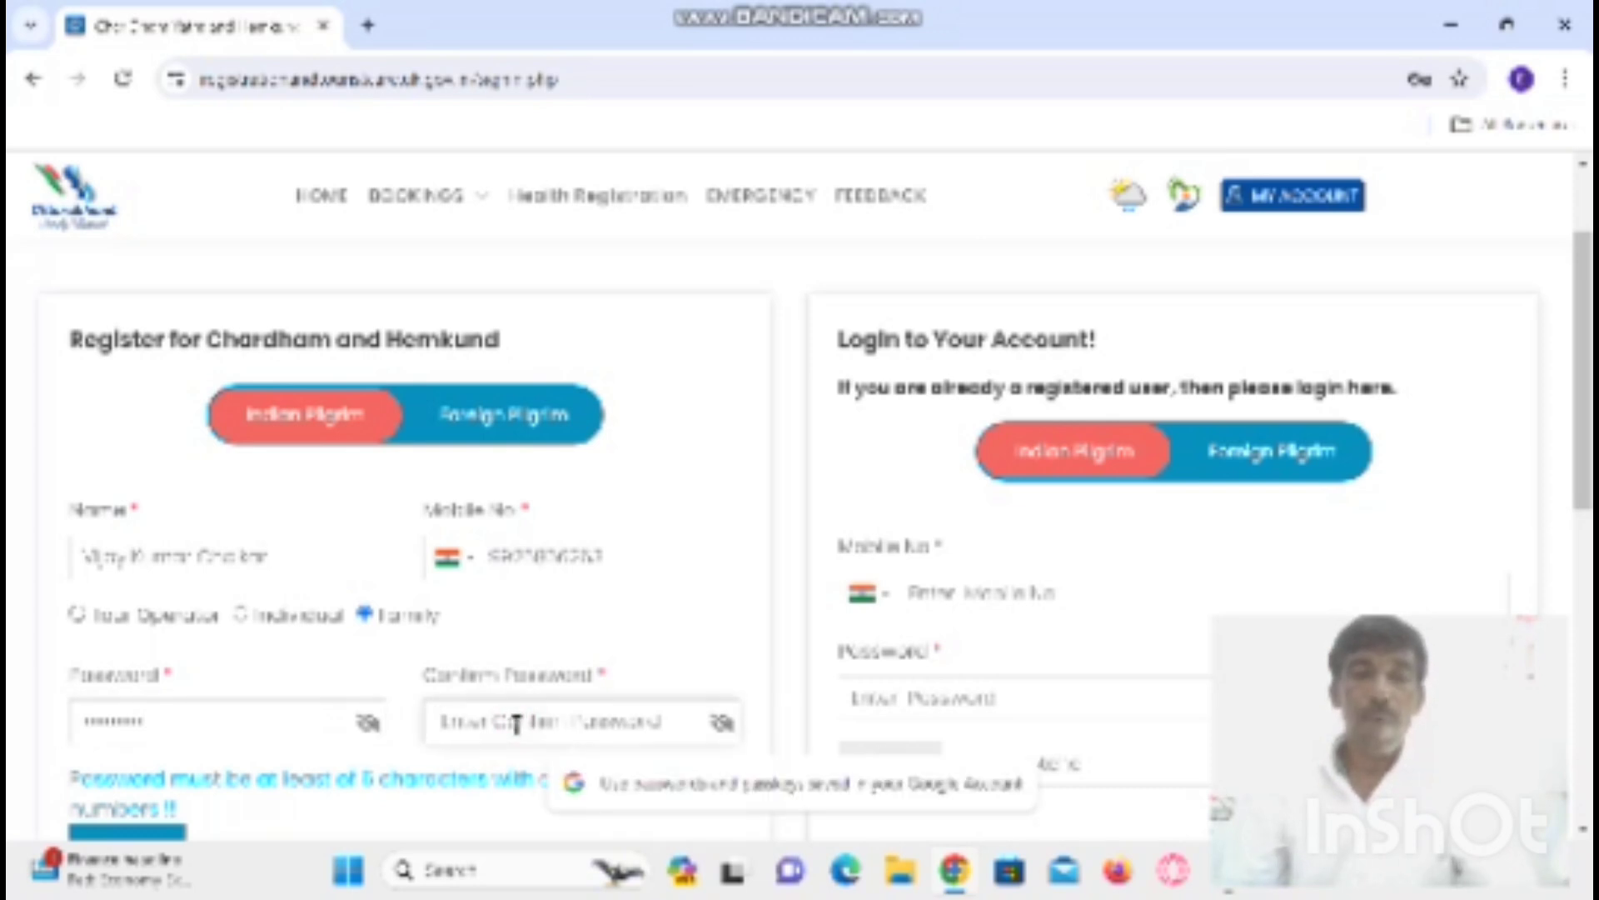
{"action": "type", "text": "••••"}
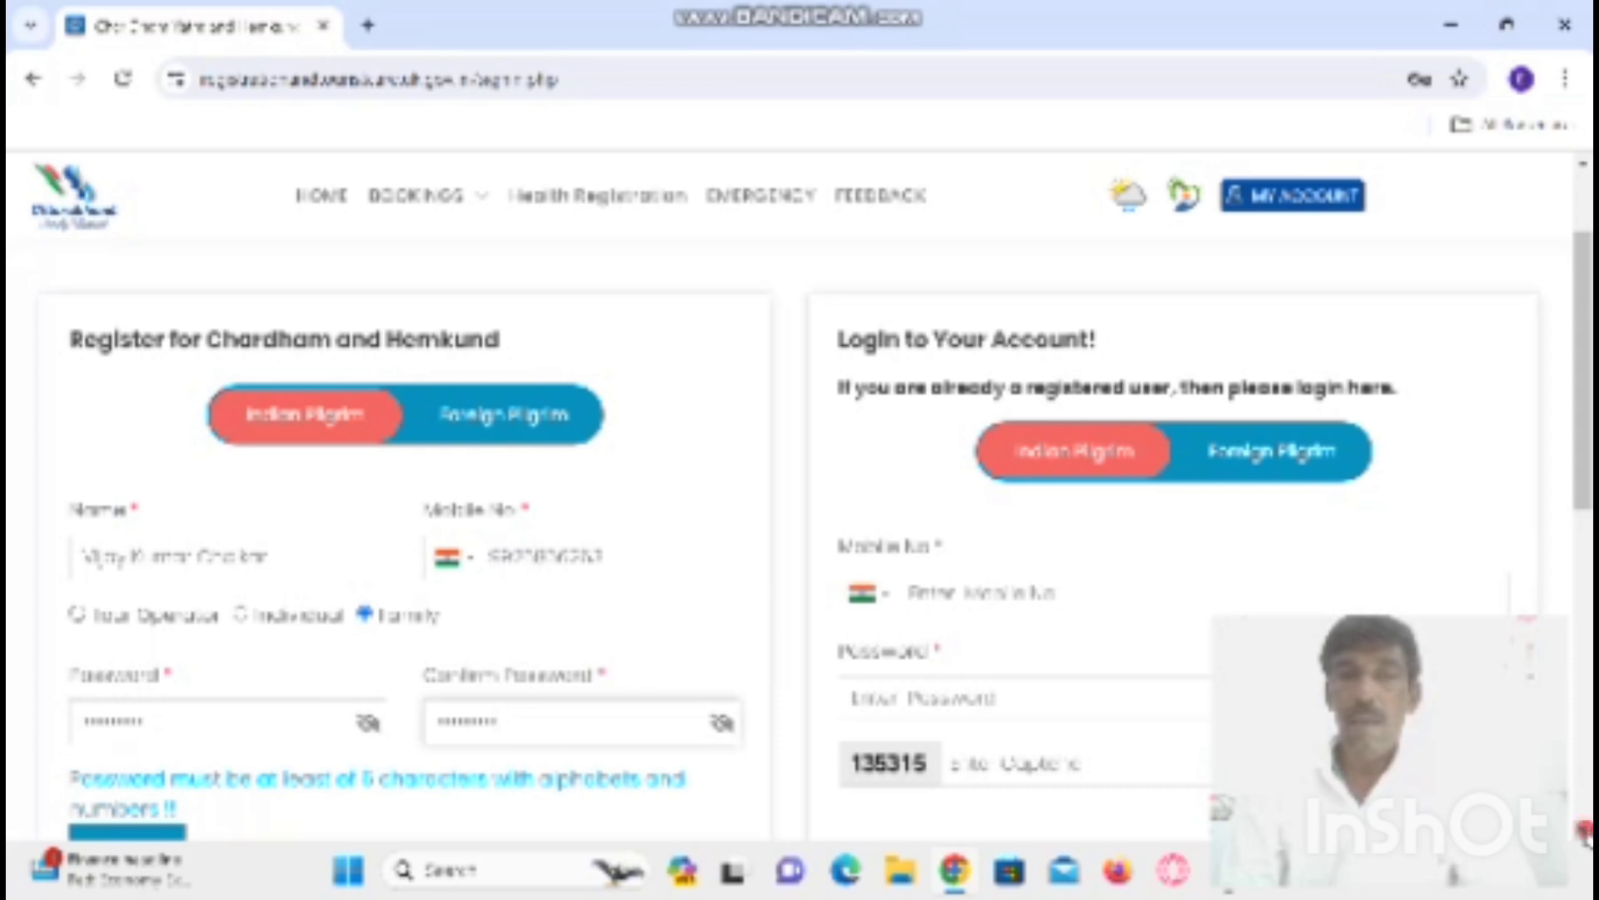
{"action": "scroll", "coordinate": [418, 732], "scroll_direction": "down", "scroll_amount": 1}
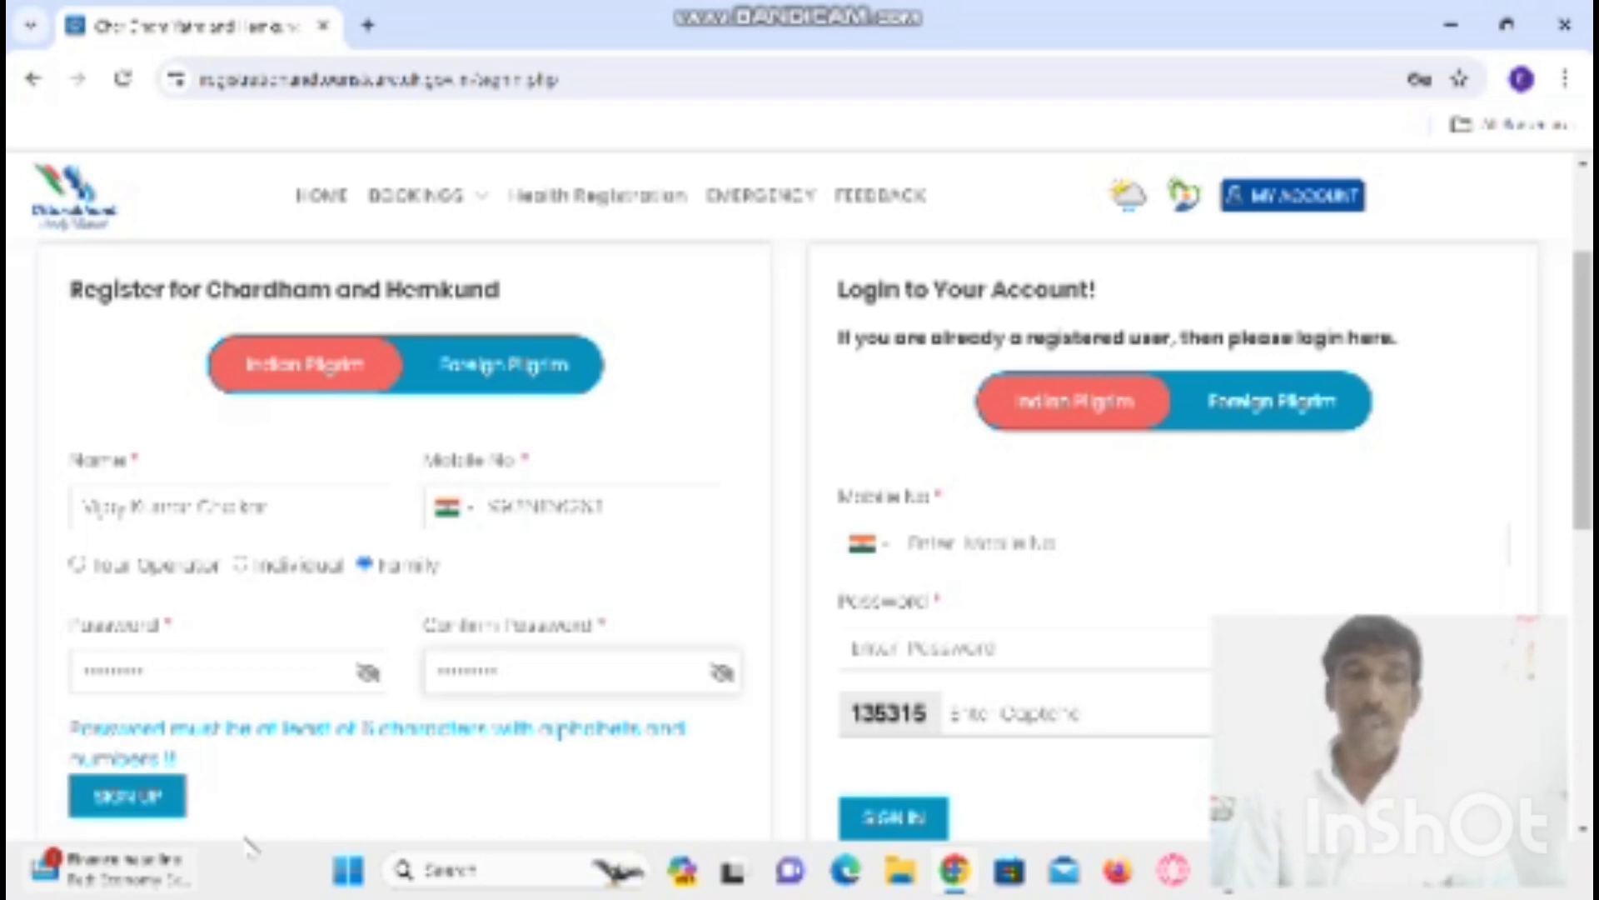
- Submit the sign-up and check the 'Mobile number is already registered' message
{"action": "left_click", "coordinate": [133, 797]}
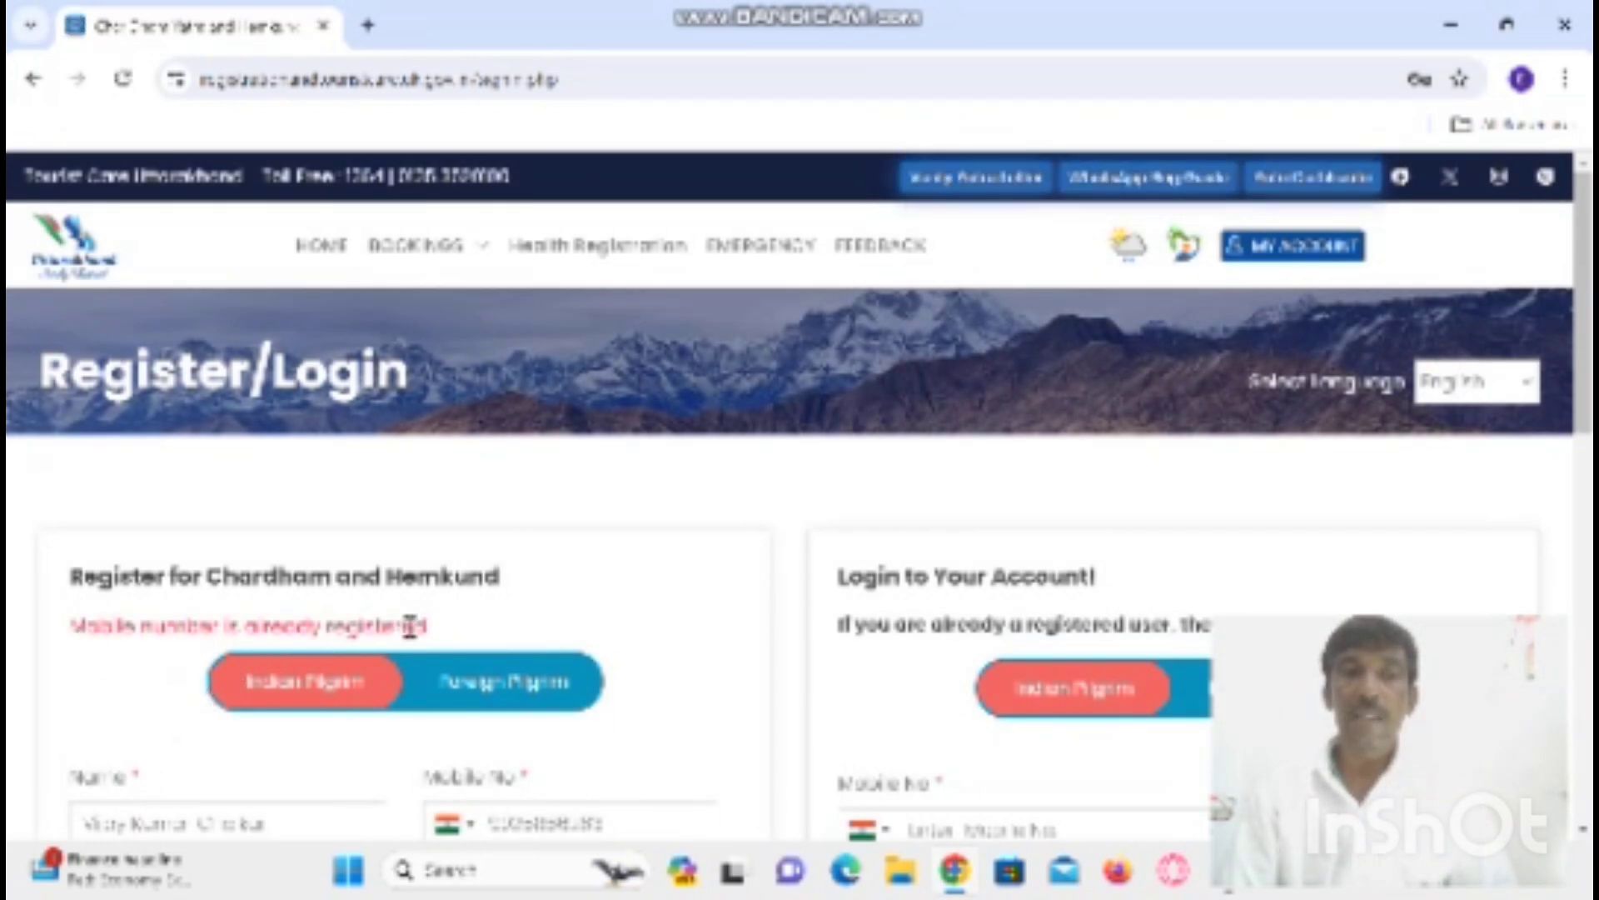
{"action": "left_click", "coordinate": [1582, 830]}
{"action": "scroll", "coordinate": [1250, 583], "scroll_direction": "down", "scroll_amount": 3}
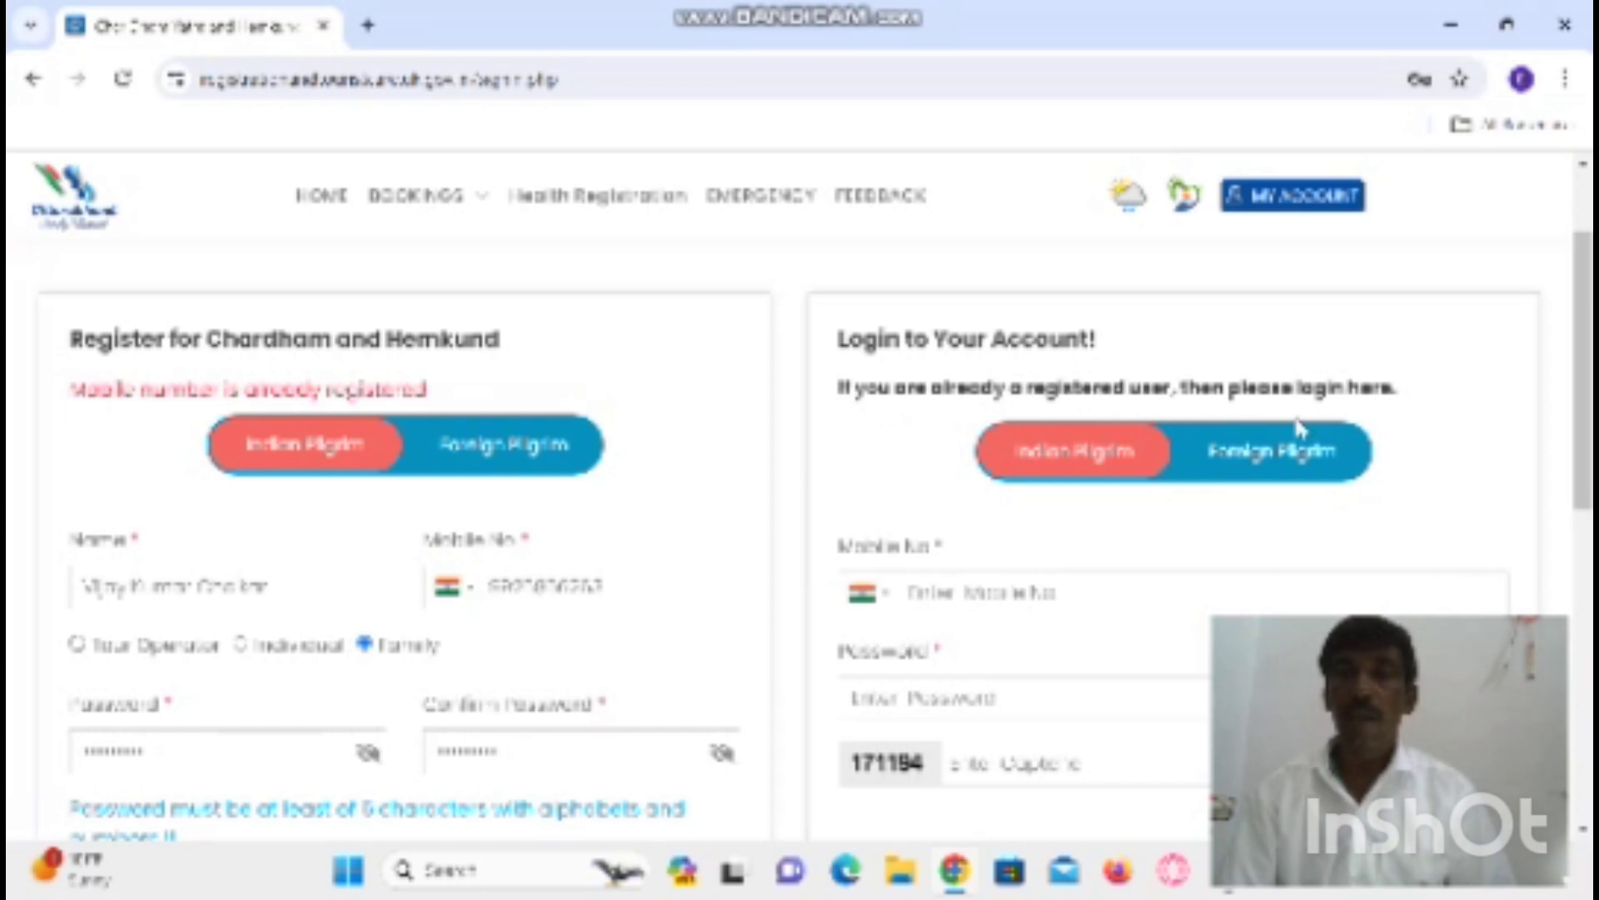
- Log in with the registered mobile number, account password and captcha 171194
{"action": "left_click", "coordinate": [1033, 592]}
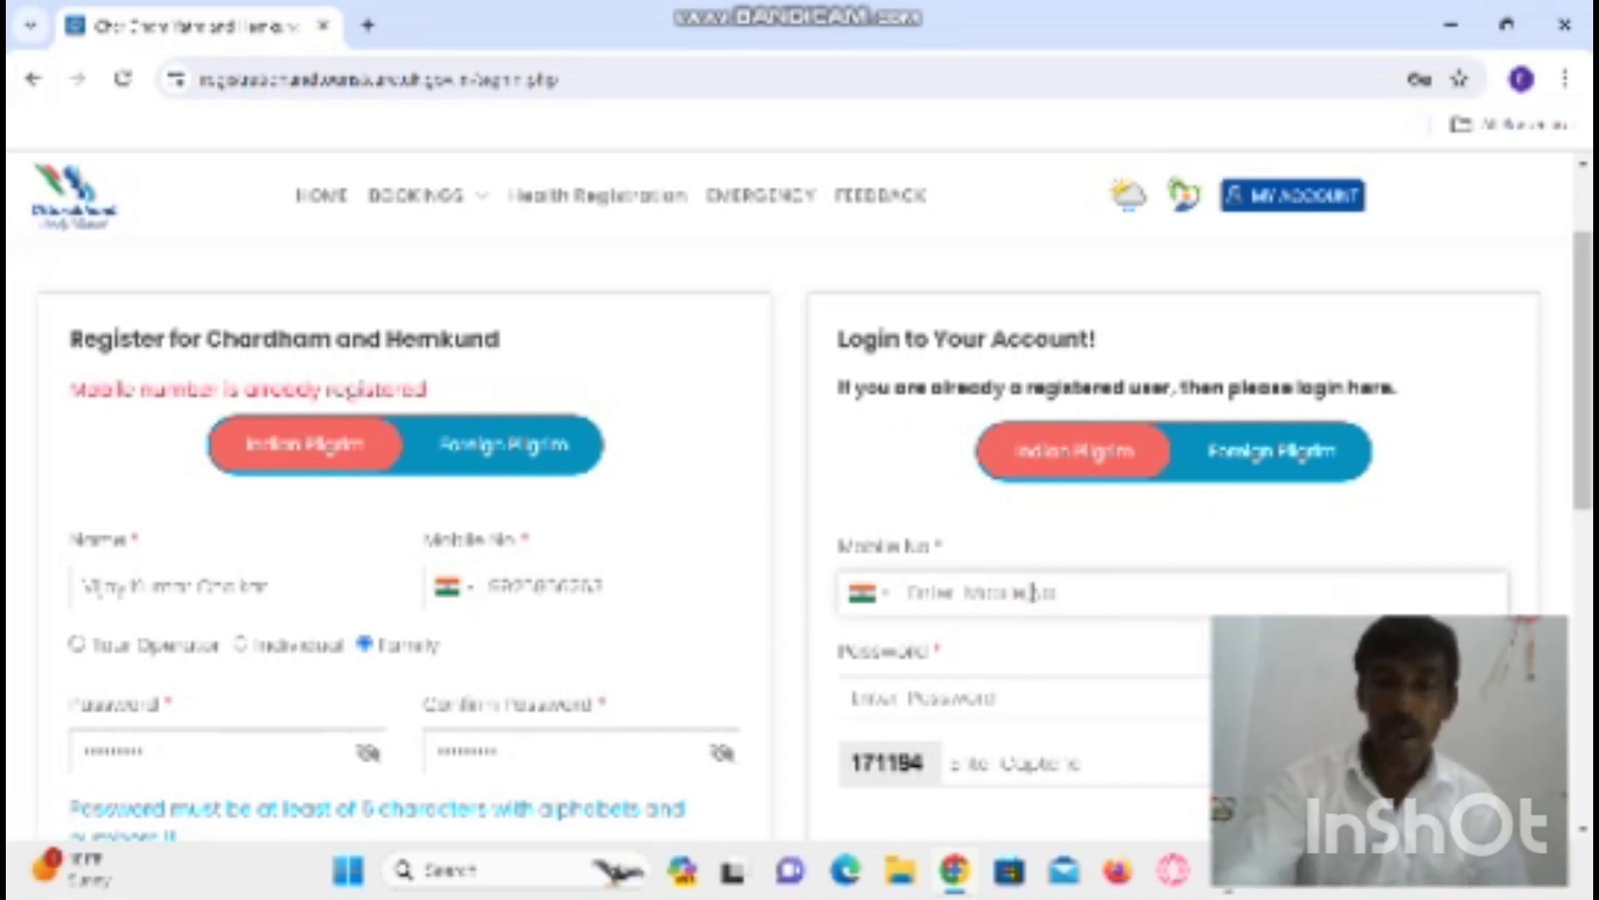
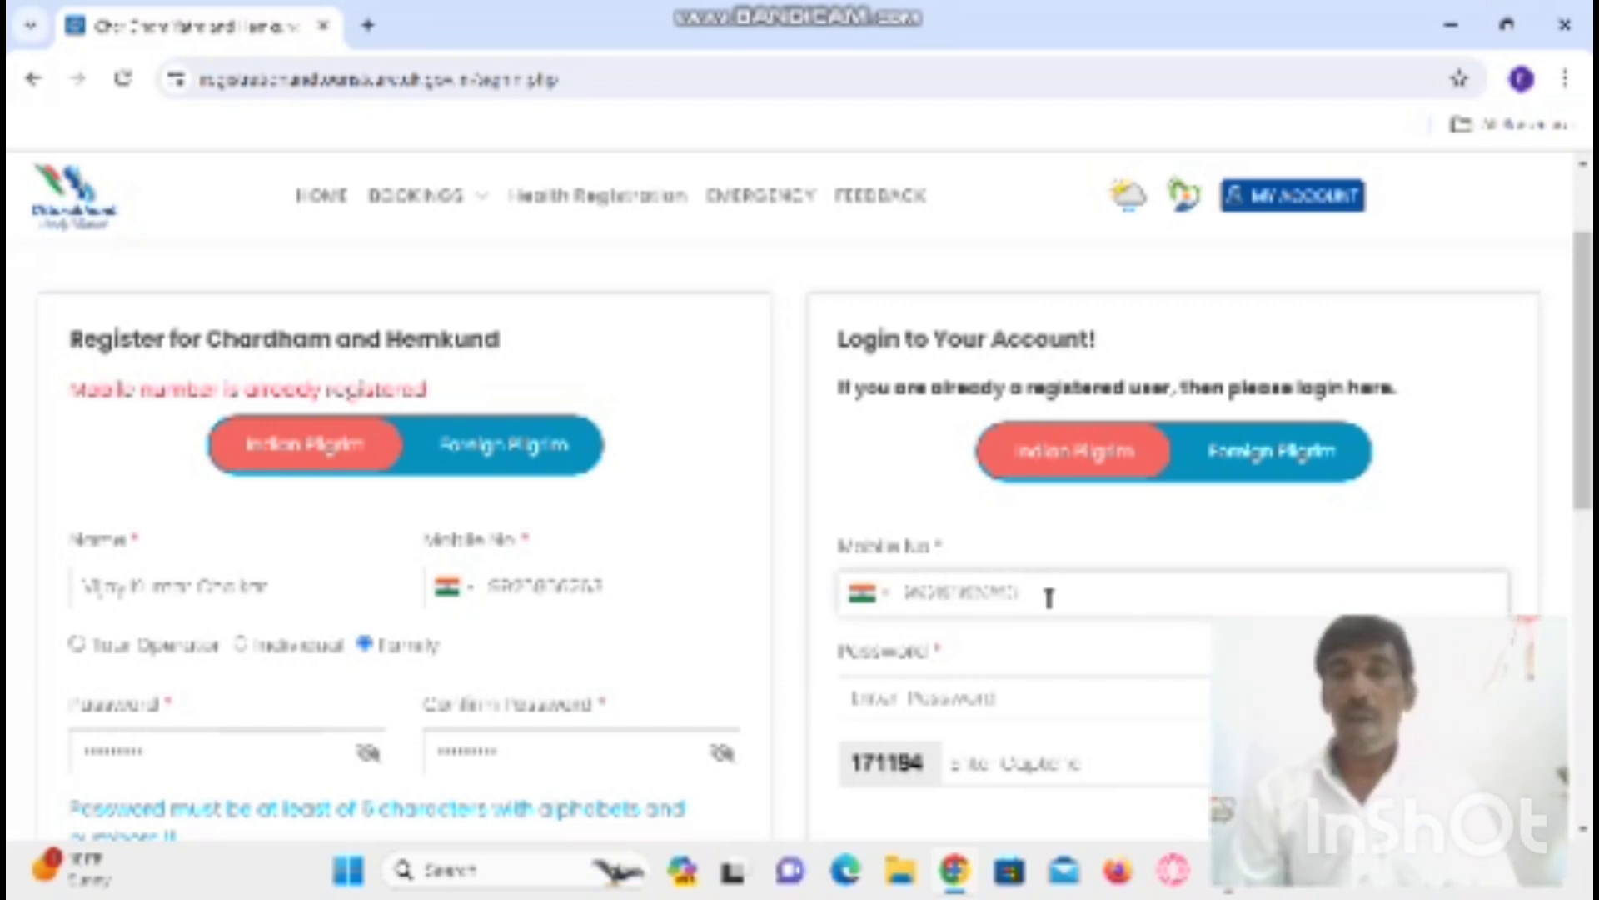
{"action": "left_click", "coordinate": [1008, 702]}
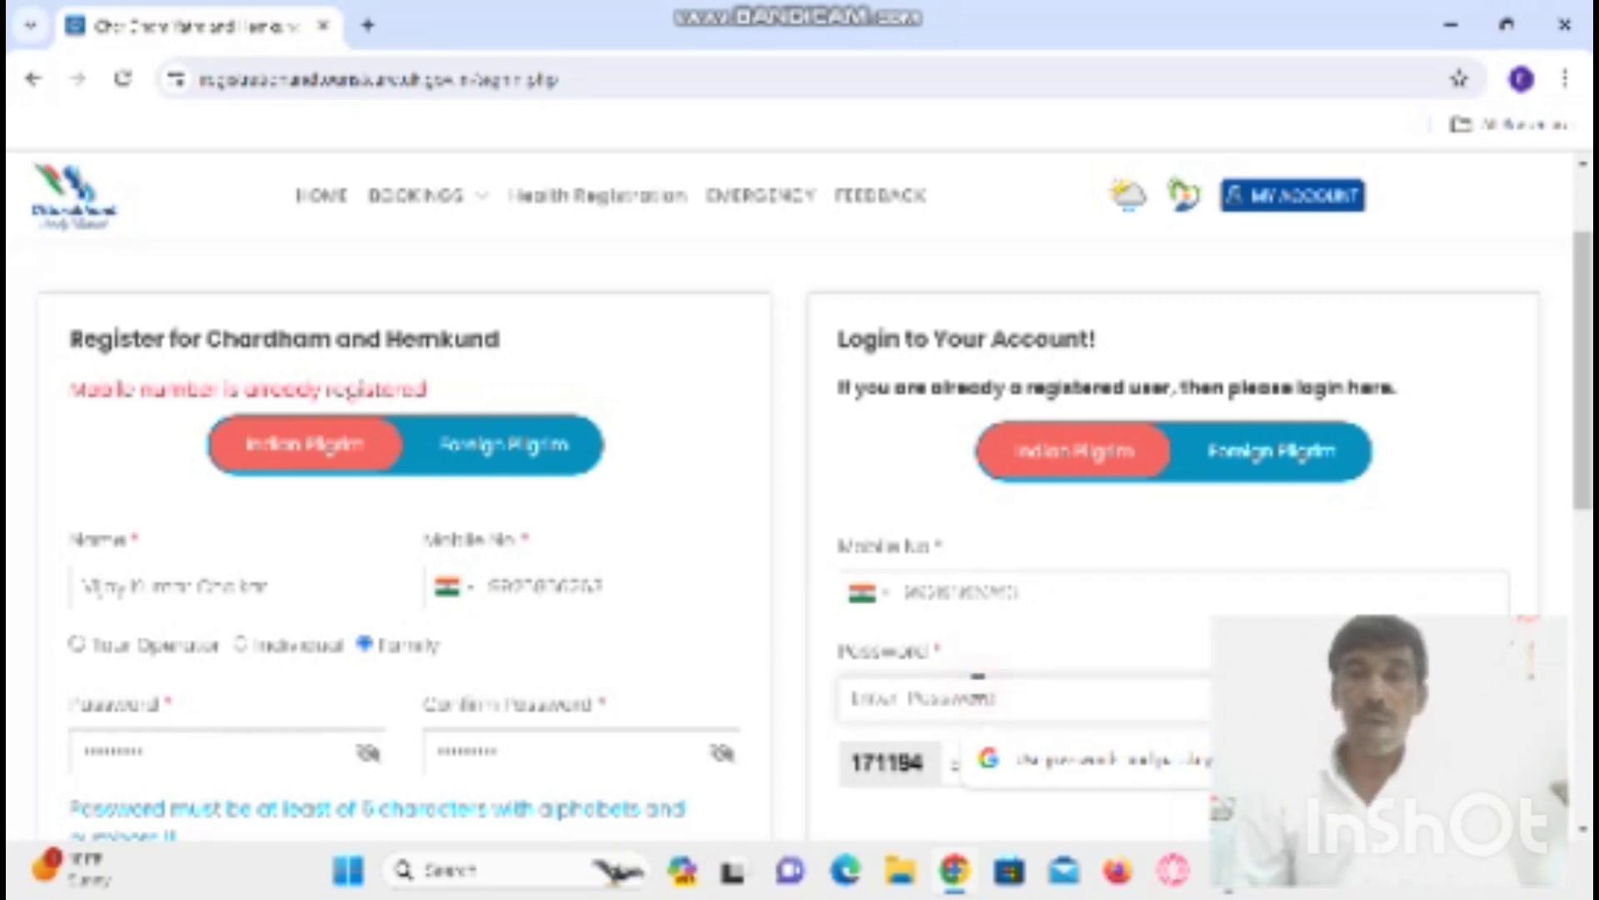
{"action": "type", "text": "***"}
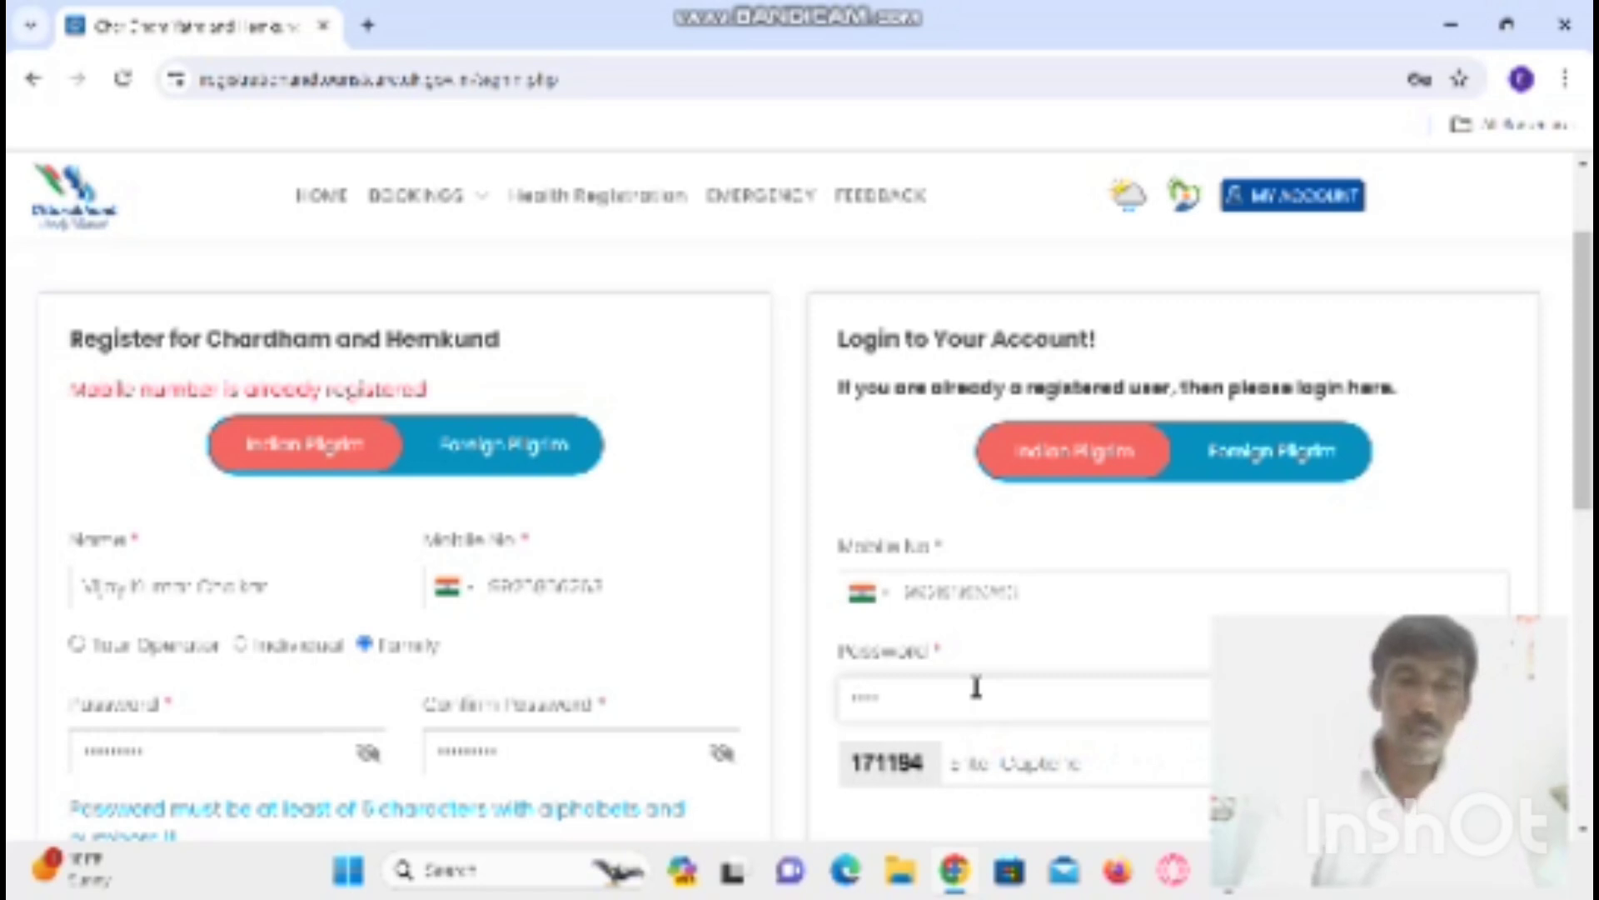
{"action": "type", "text": "******"}
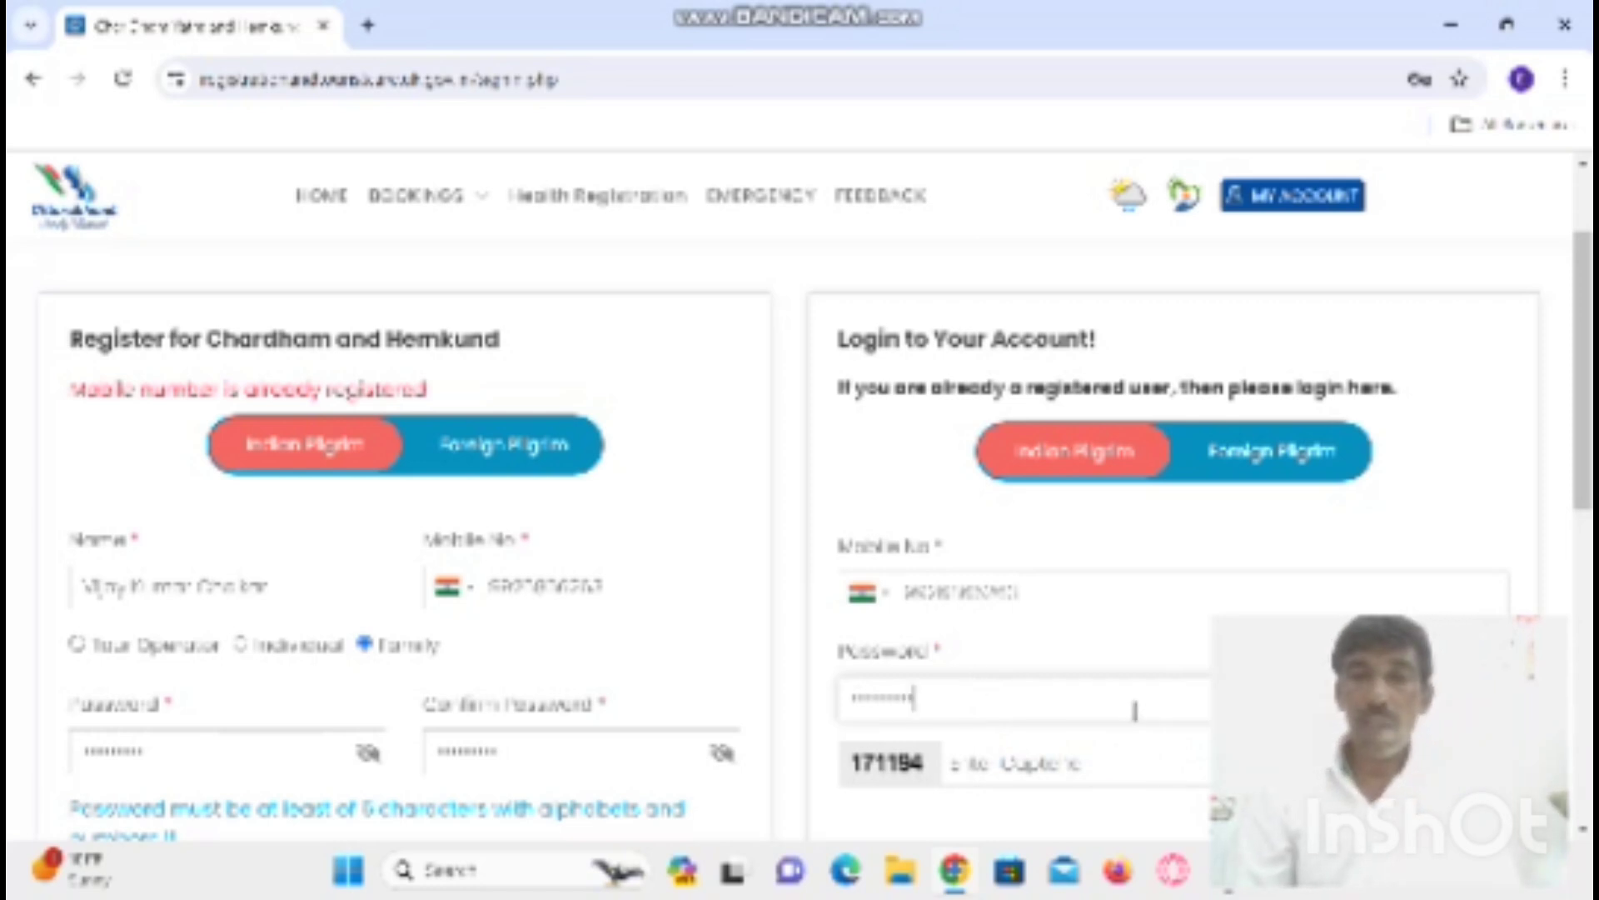
{"action": "left_click", "coordinate": [1066, 759]}
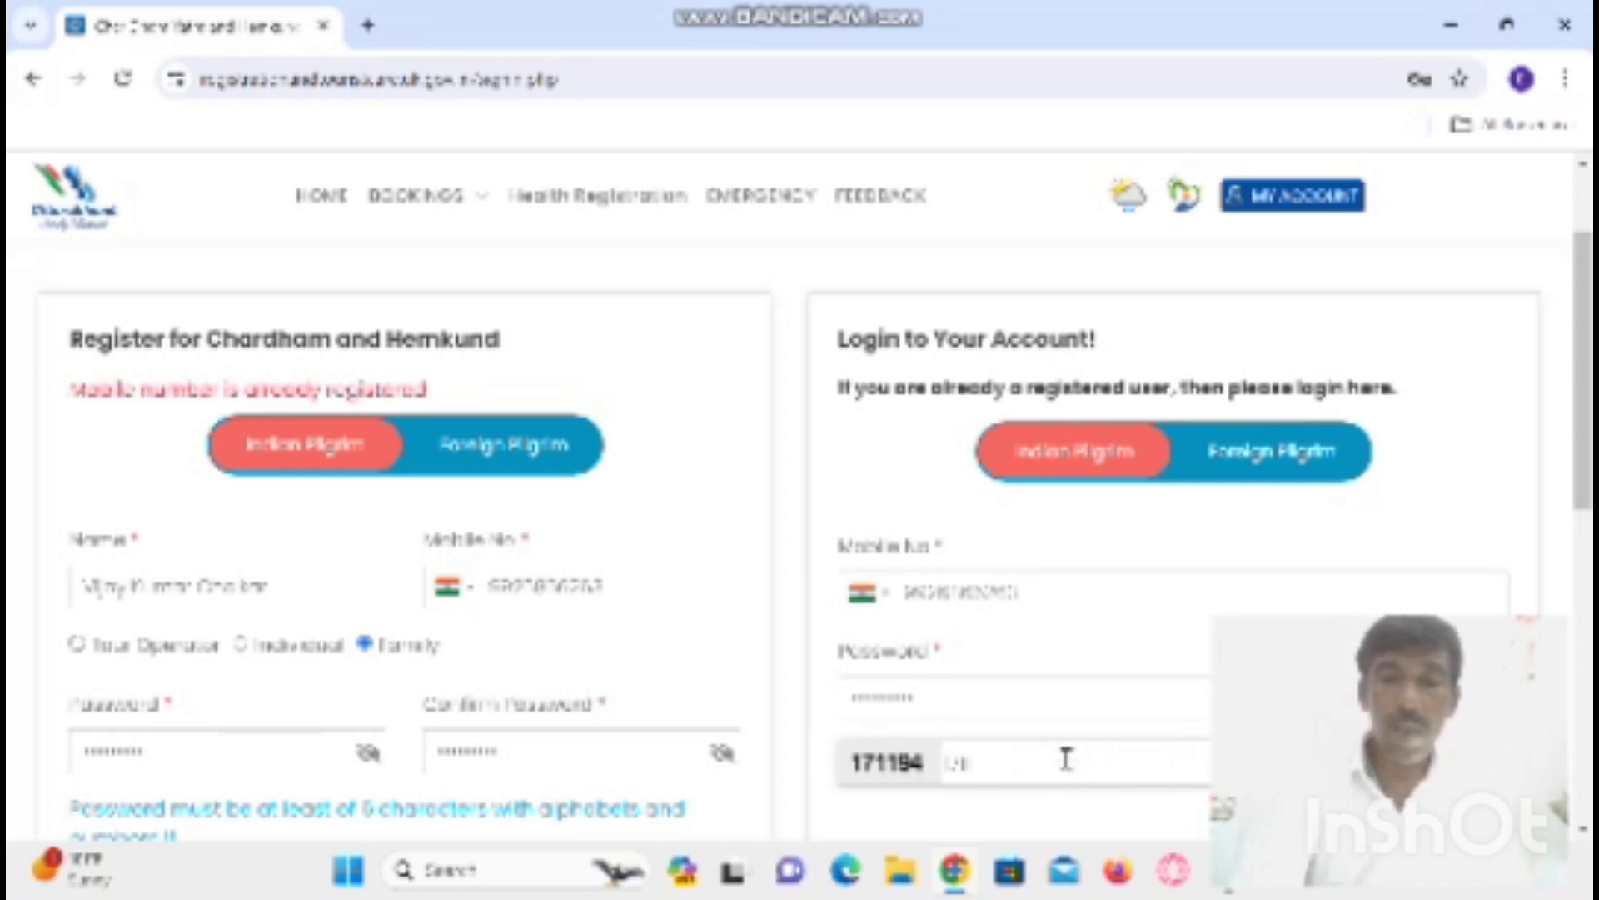
{"action": "type", "text": "171194"}
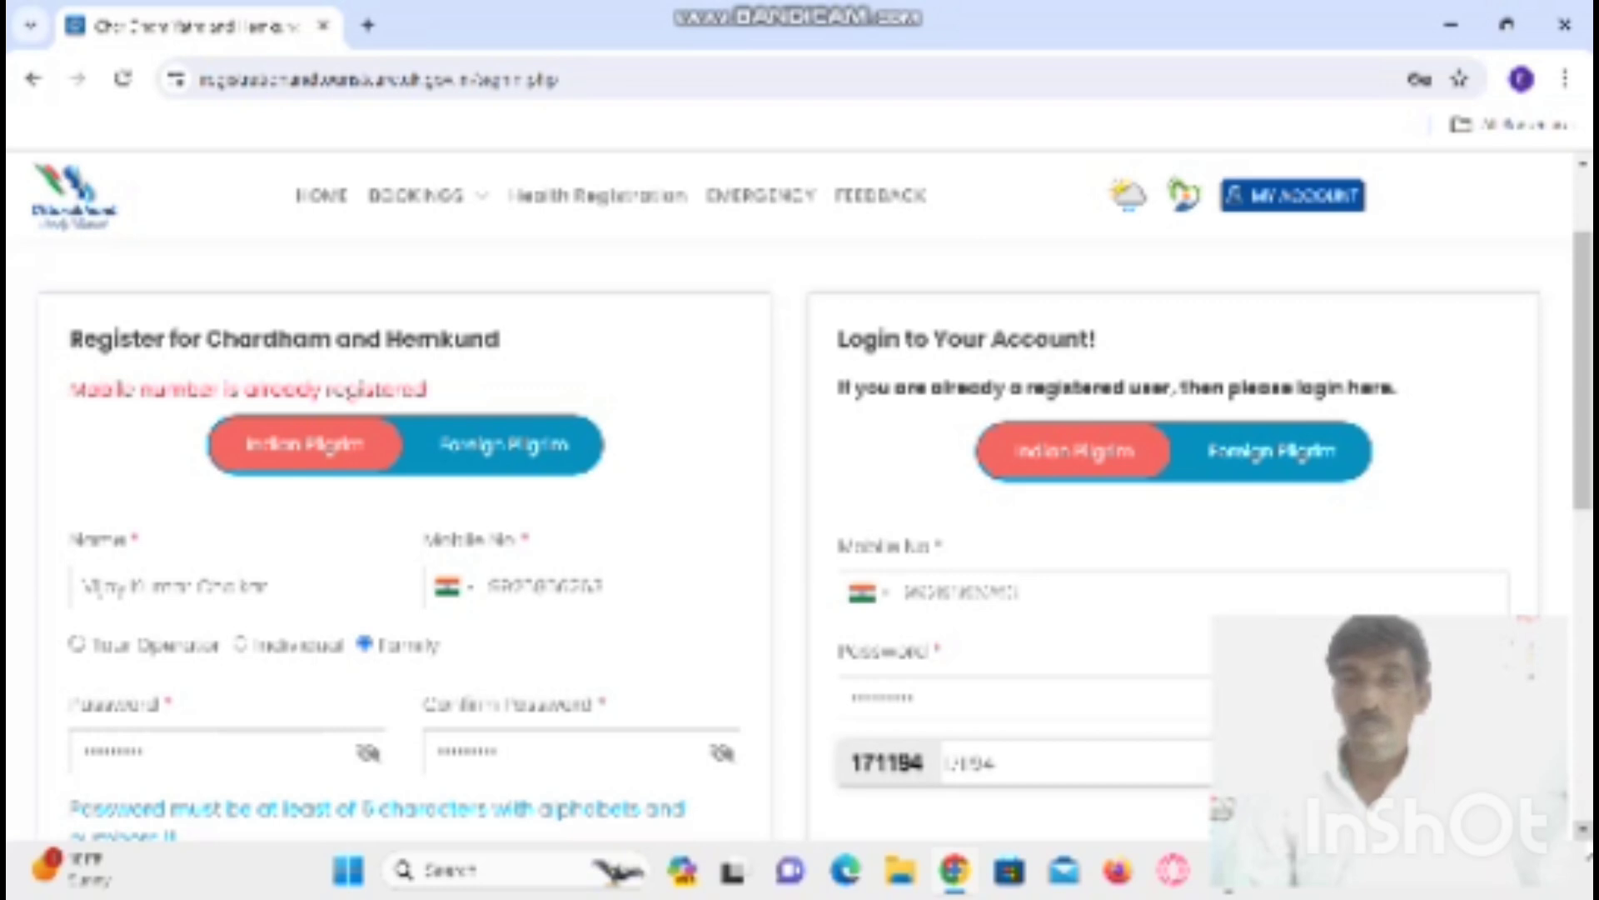
{"action": "scroll", "coordinate": [817, 545], "scroll_direction": "down", "scroll_amount": 1}
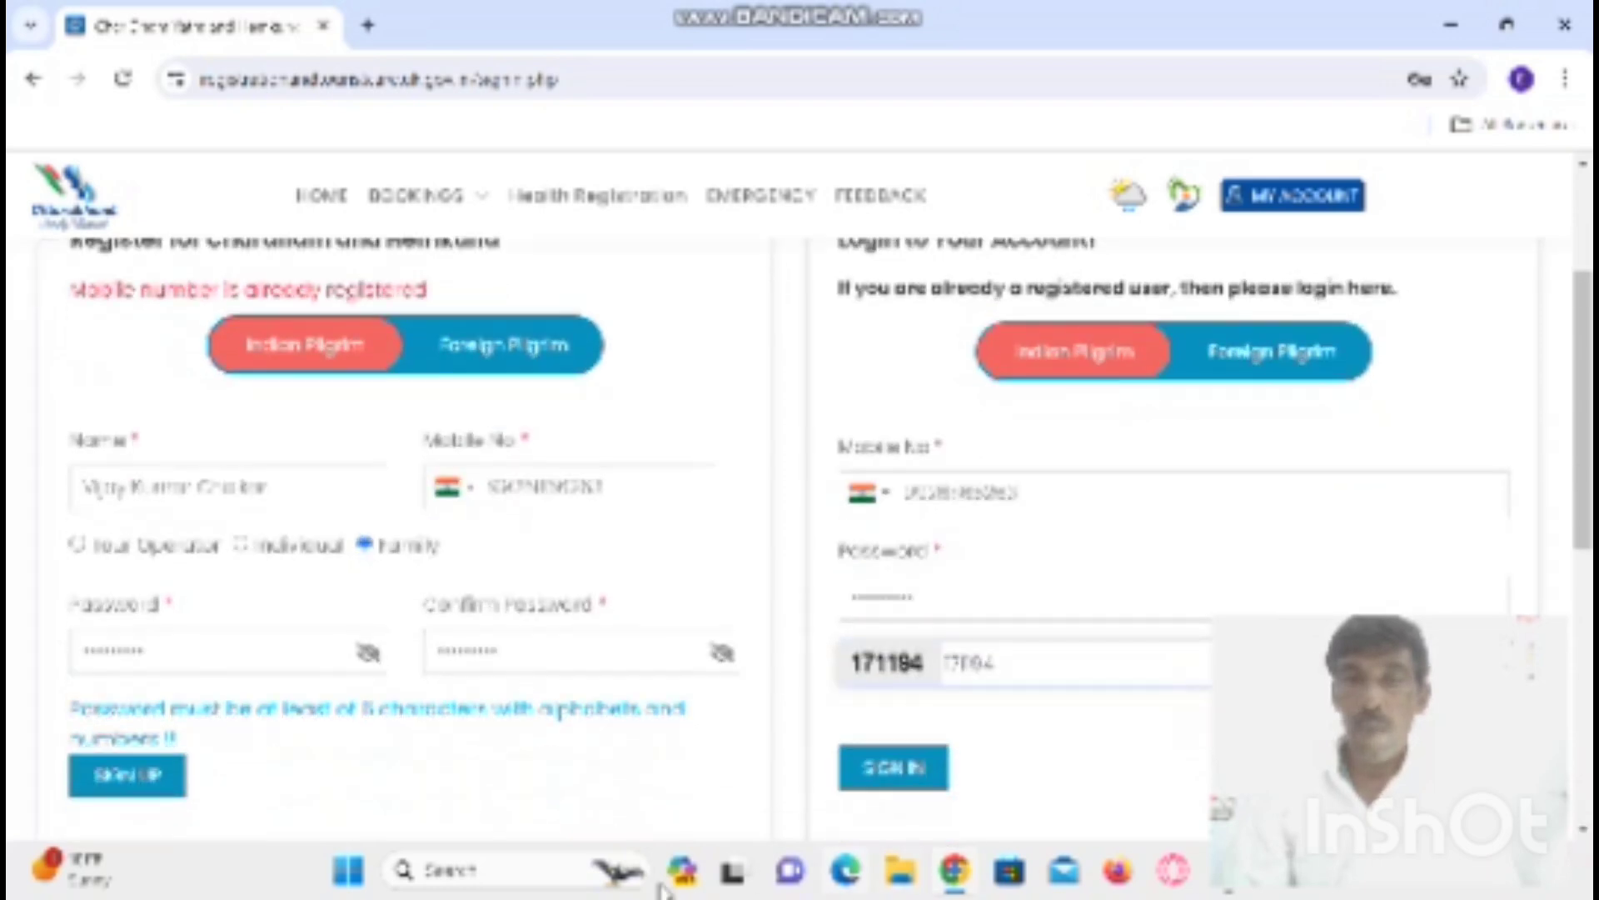
{"action": "left_click", "coordinate": [904, 779]}
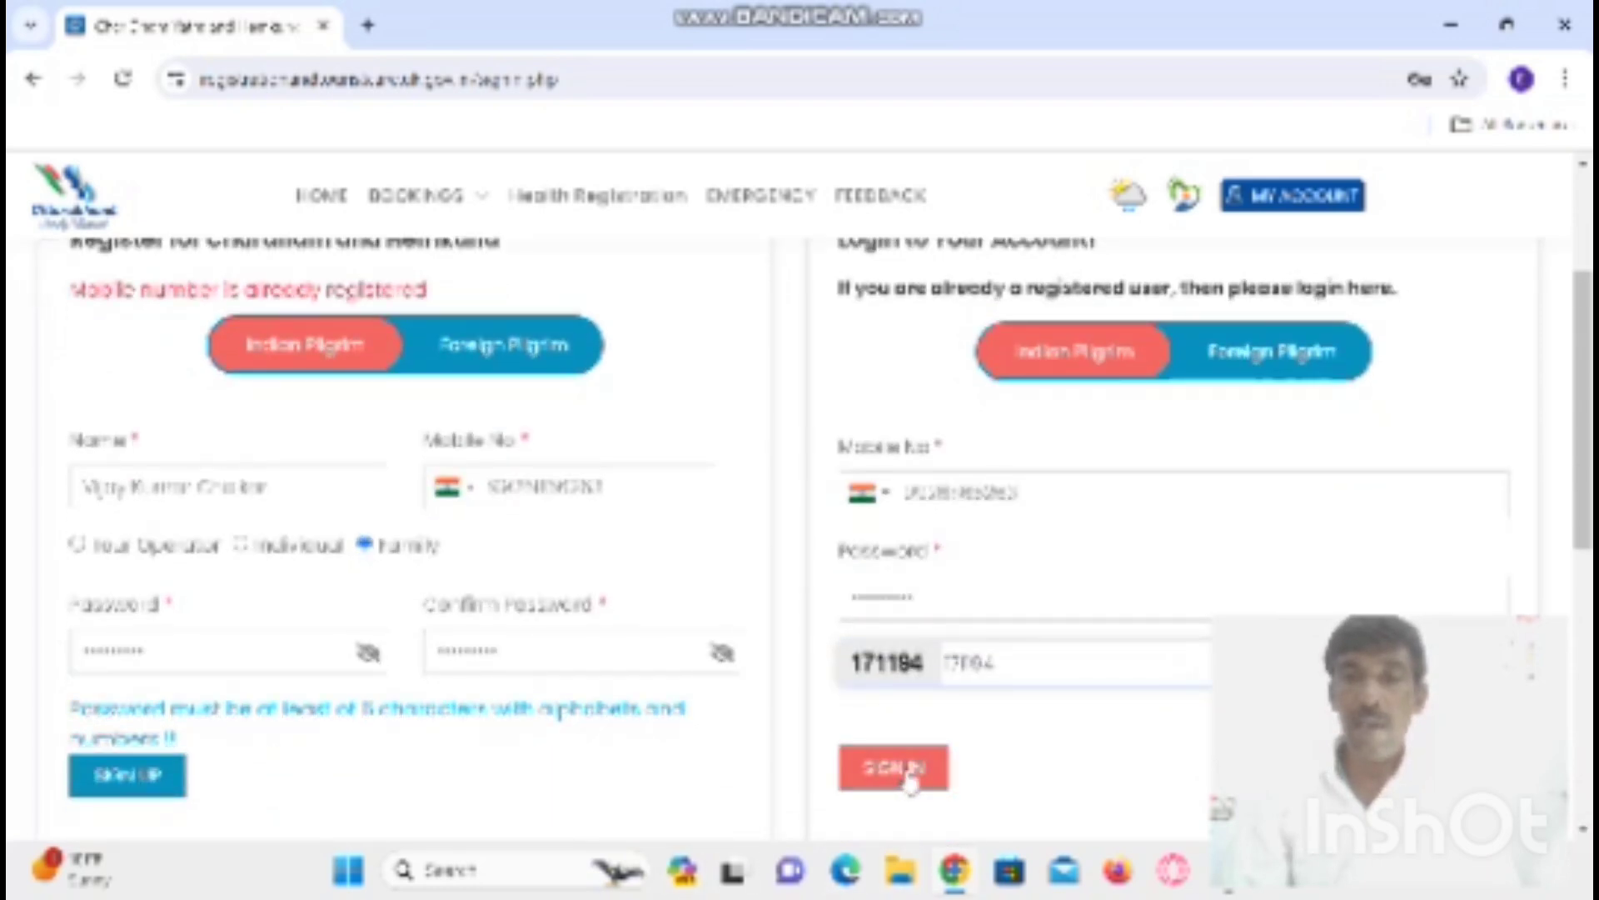
{"action": "left_click", "coordinate": [908, 779]}
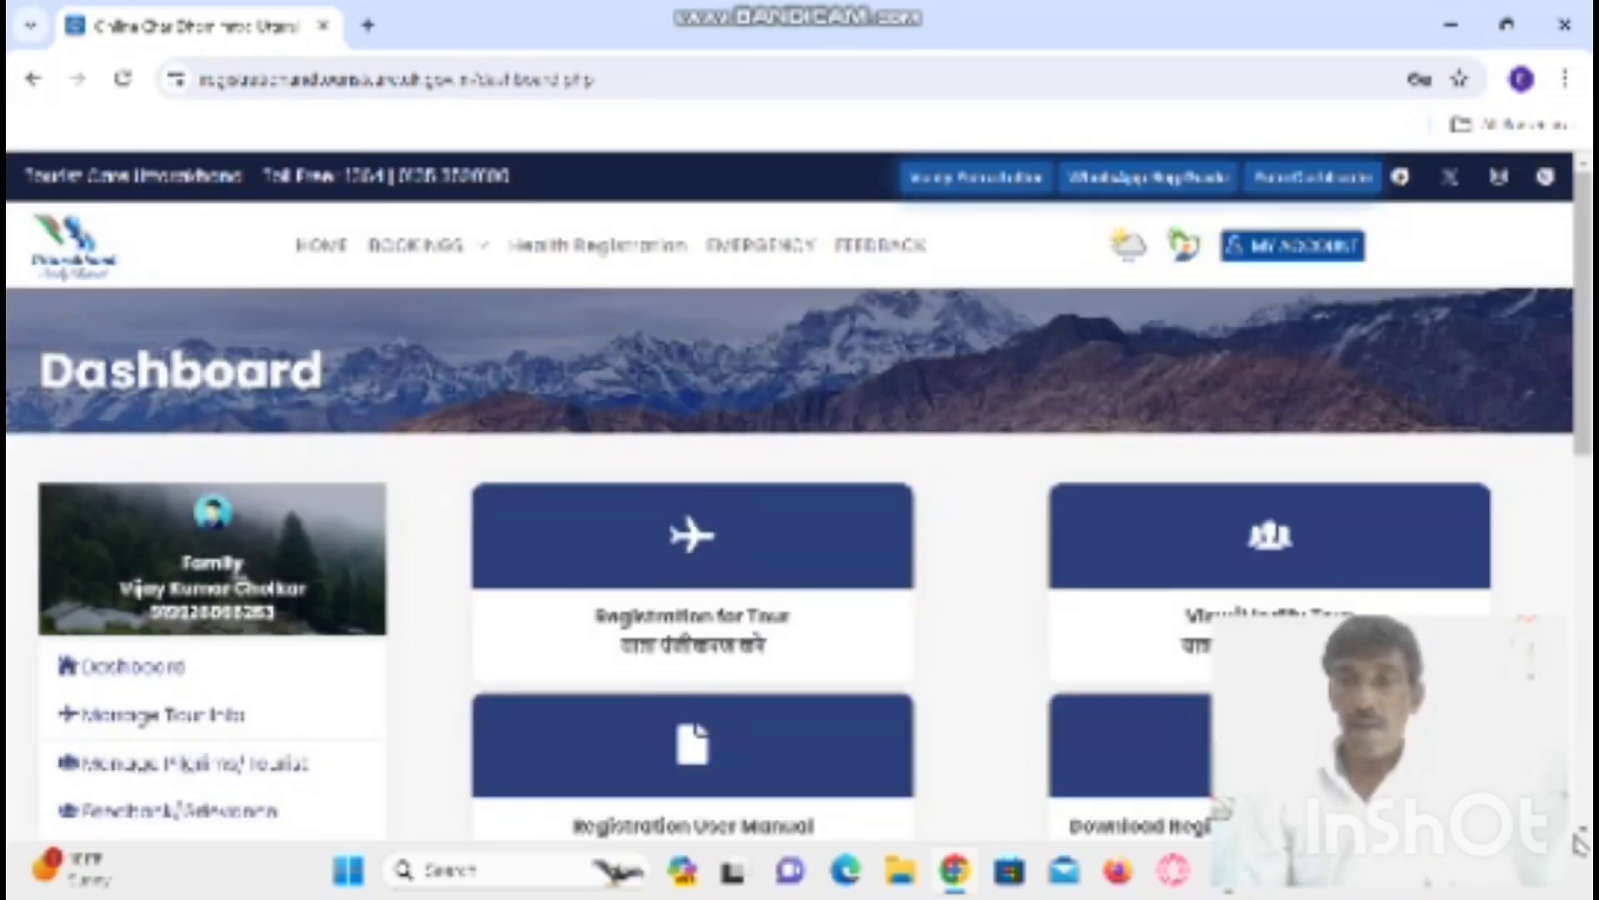
- Scroll the Dashboard to view the Registration for Tour card and sidebar links
{"action": "scroll", "coordinate": [589, 535], "scroll_direction": "down", "scroll_amount": 2}
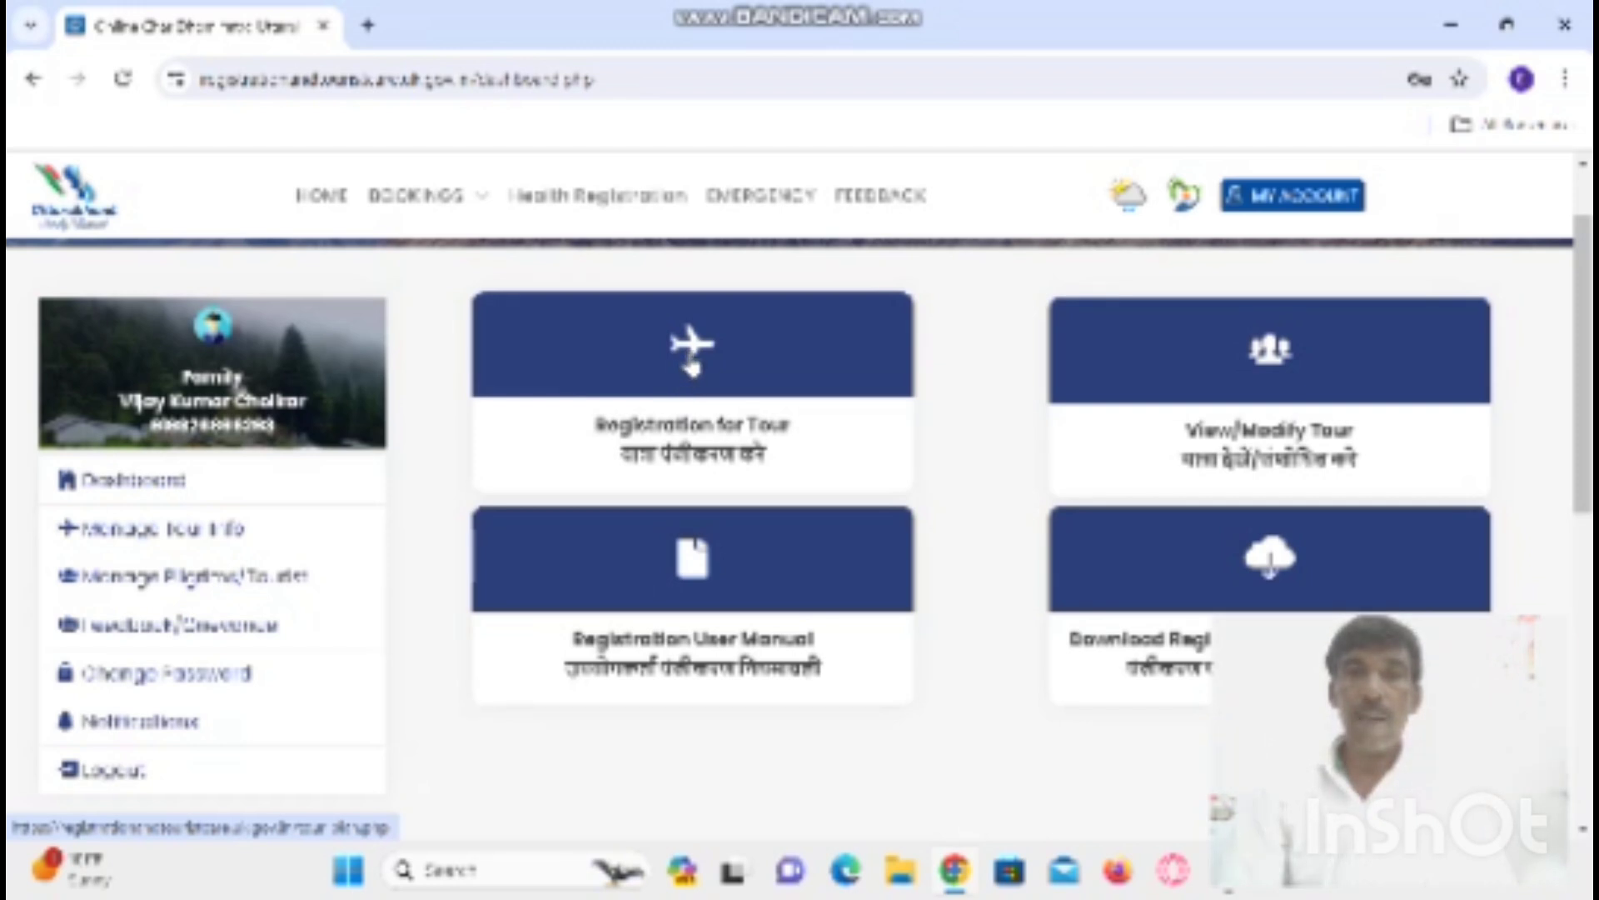
- Open the Registration for Tour form, then minimise Chrome and bring up Bandicam
{"action": "left_click", "coordinate": [691, 352]}
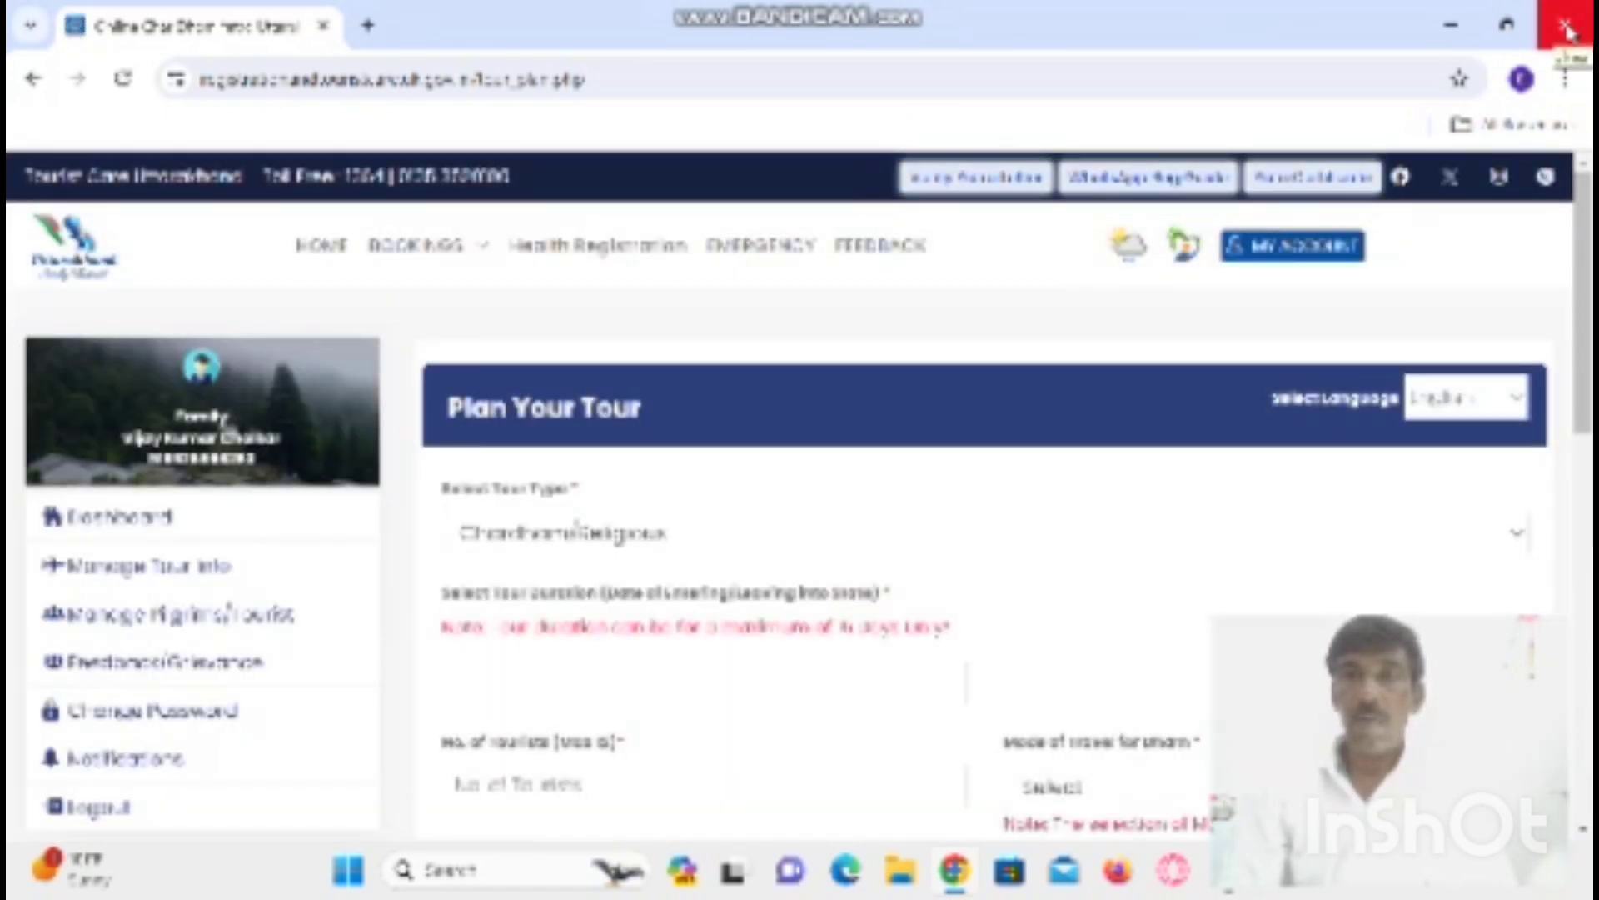
{"action": "left_click", "coordinate": [1454, 30]}
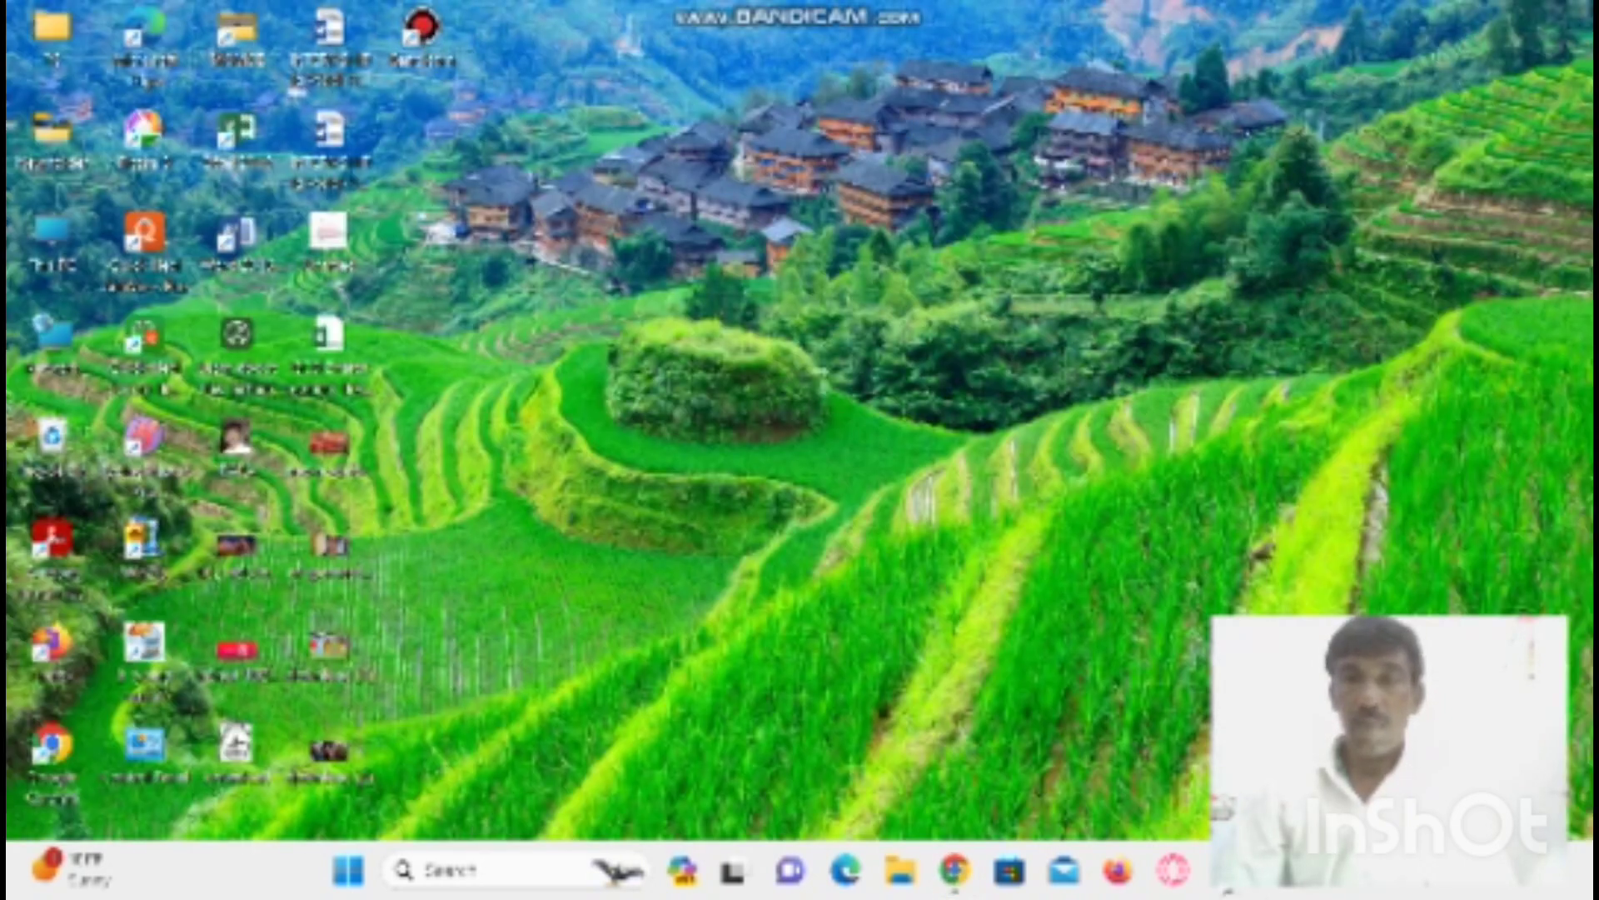
{"action": "left_click", "coordinate": [1227, 871]}
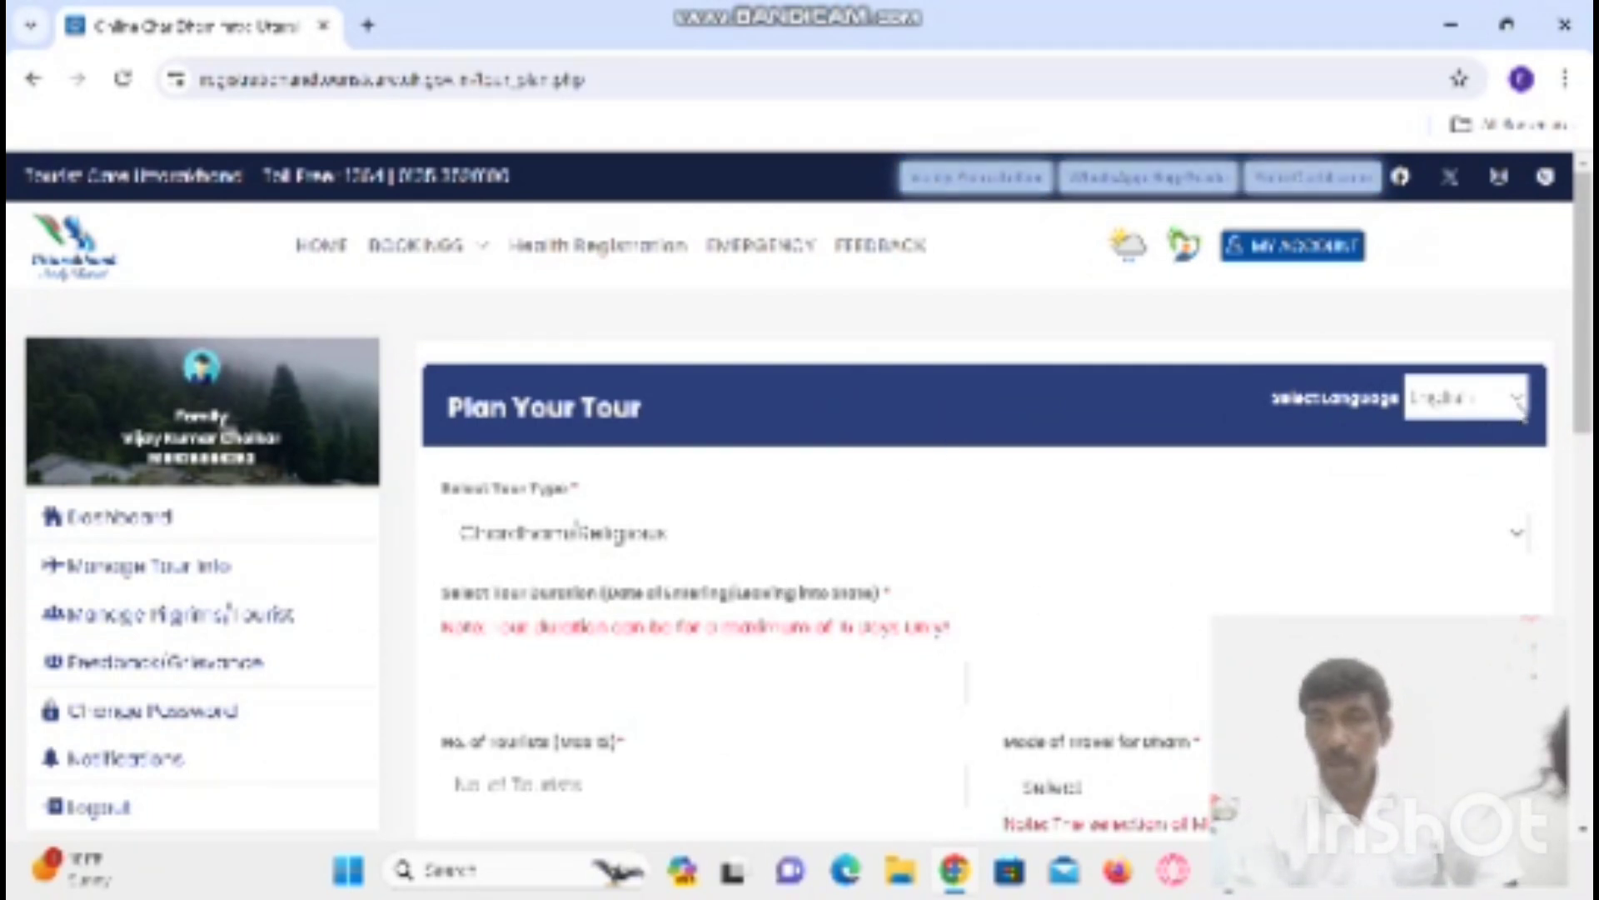
- Keep the page language as English and choose Chardham/Religious as the tour type
{"action": "left_click", "coordinate": [1523, 408]}
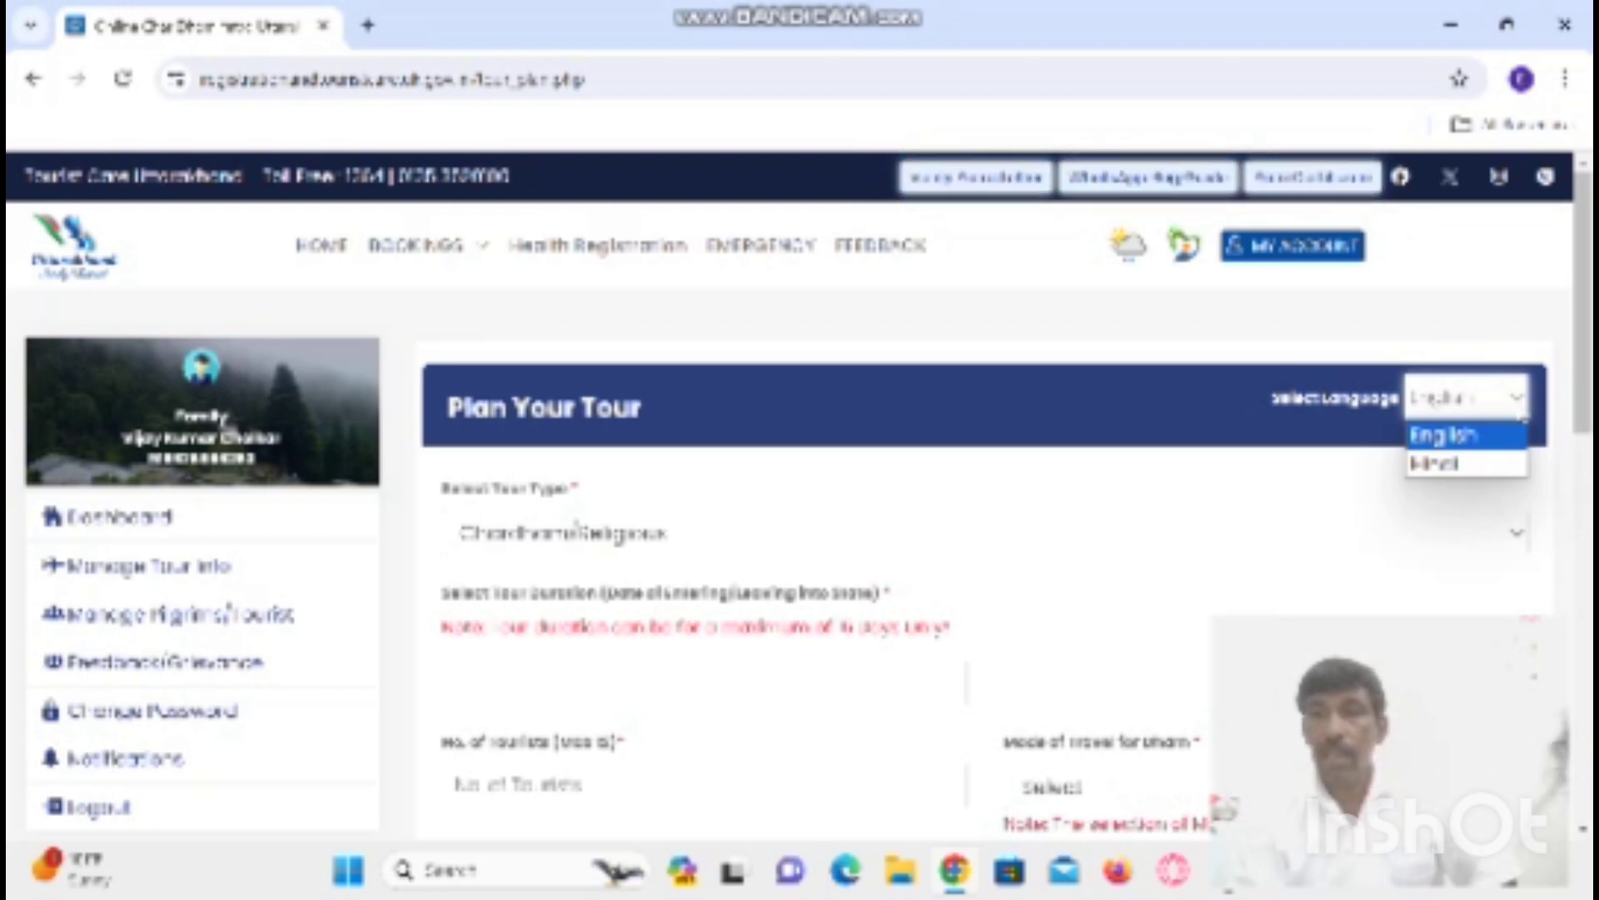
{"action": "left_click", "coordinate": [1519, 404]}
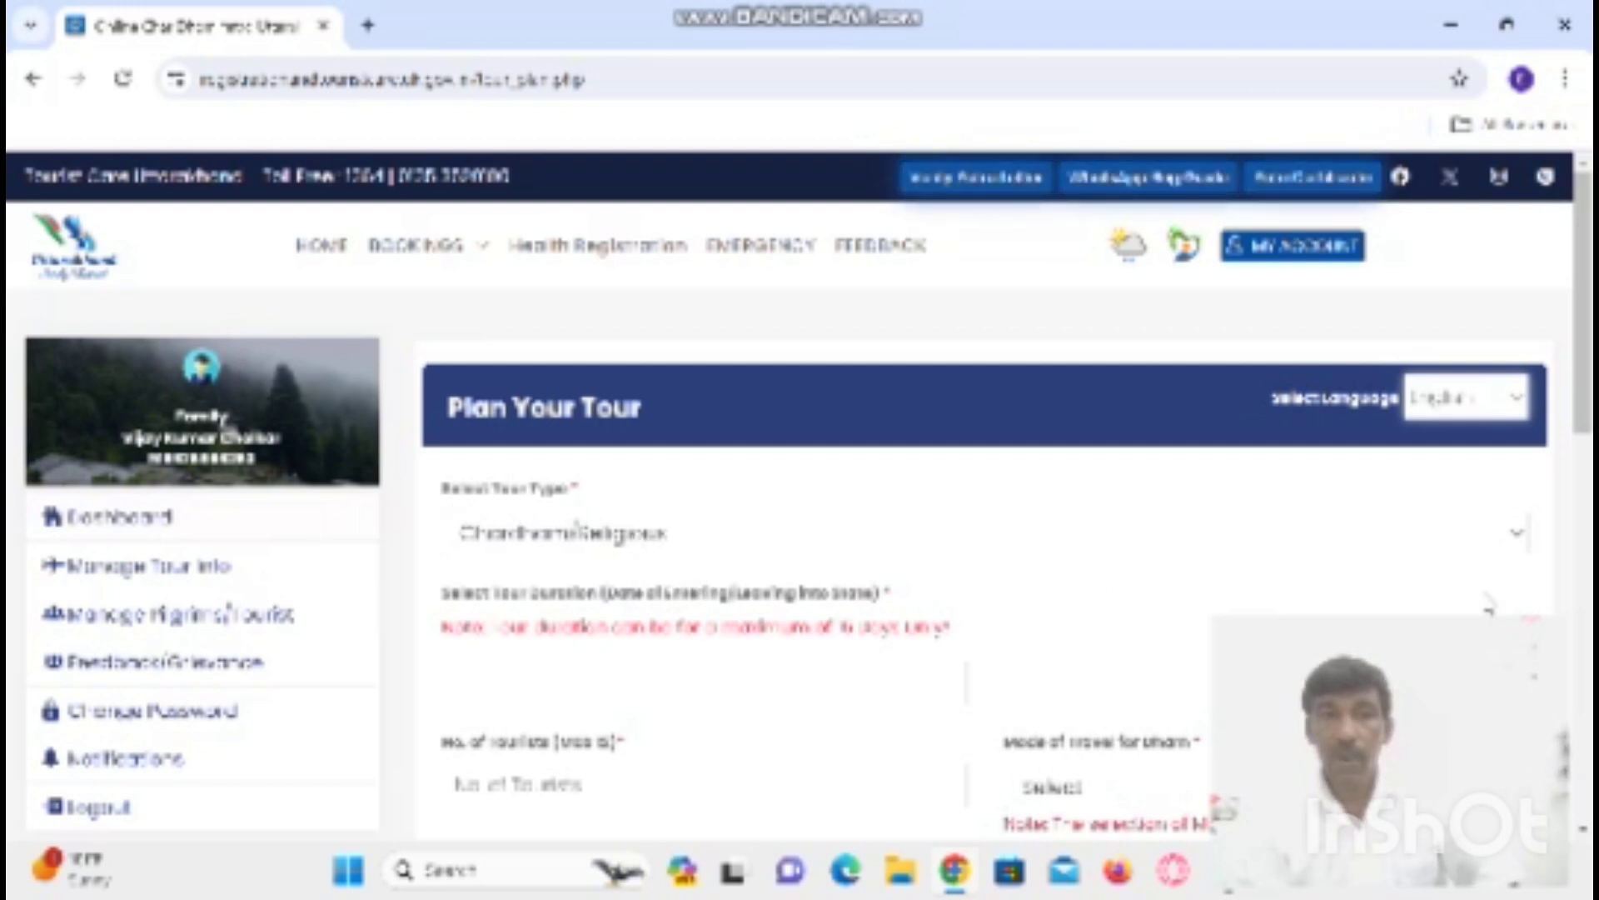
{"action": "left_click", "coordinate": [1521, 535]}
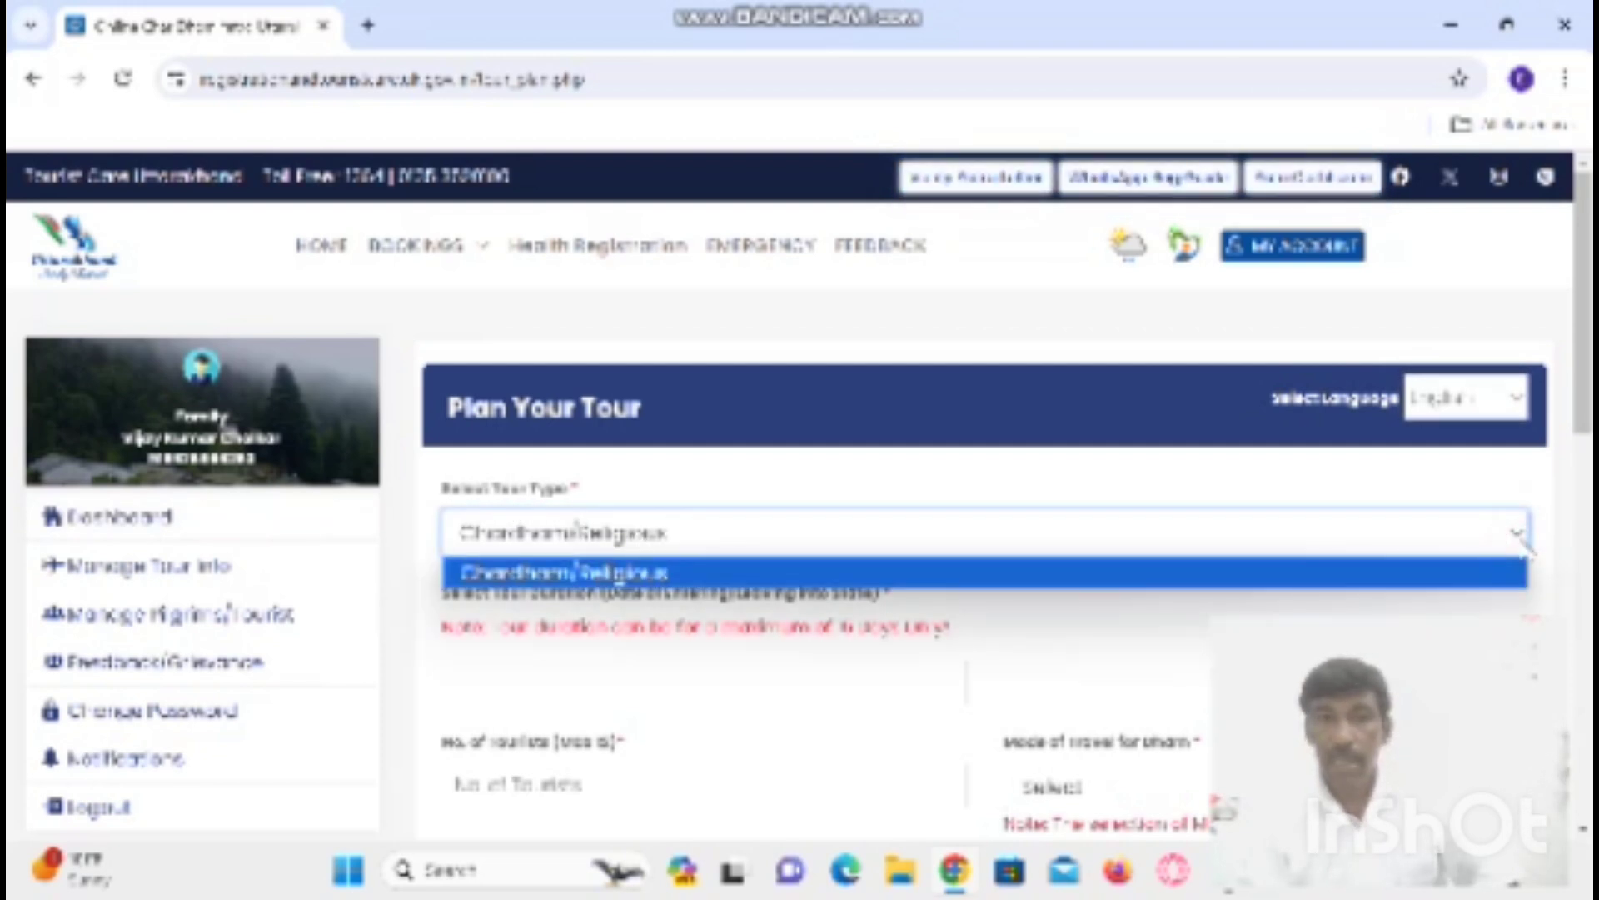
{"action": "left_click", "coordinate": [1066, 574]}
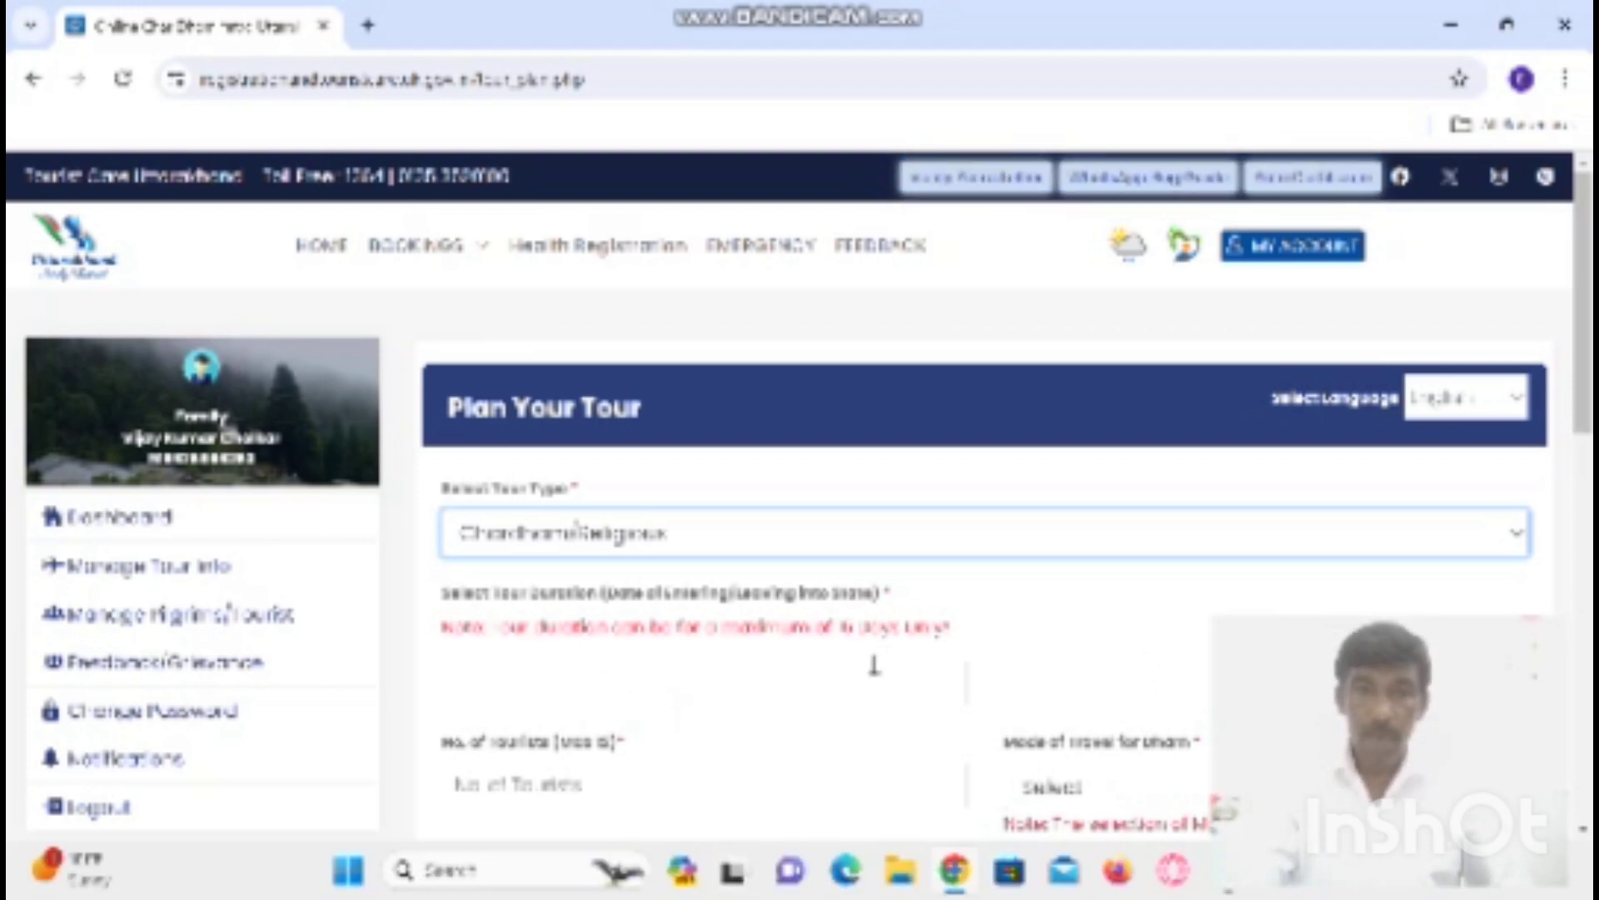
- Set the tour duration from 27-06-2024 to 08-07-2024 in the date picker
{"action": "left_click", "coordinate": [662, 680]}
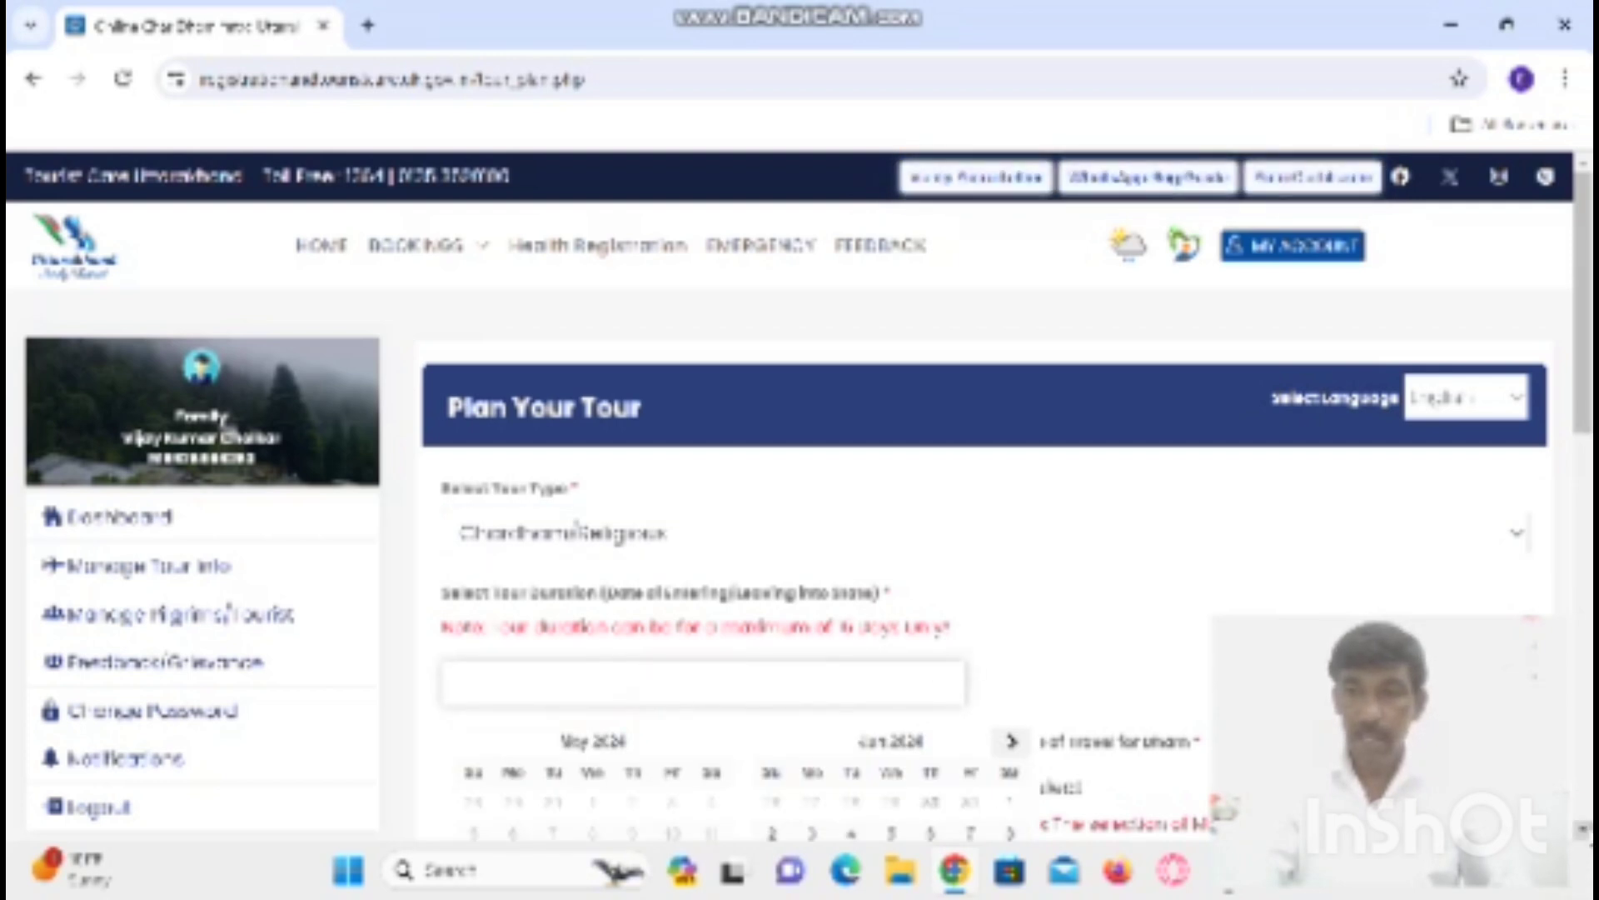
{"action": "left_click", "coordinate": [1585, 831]}
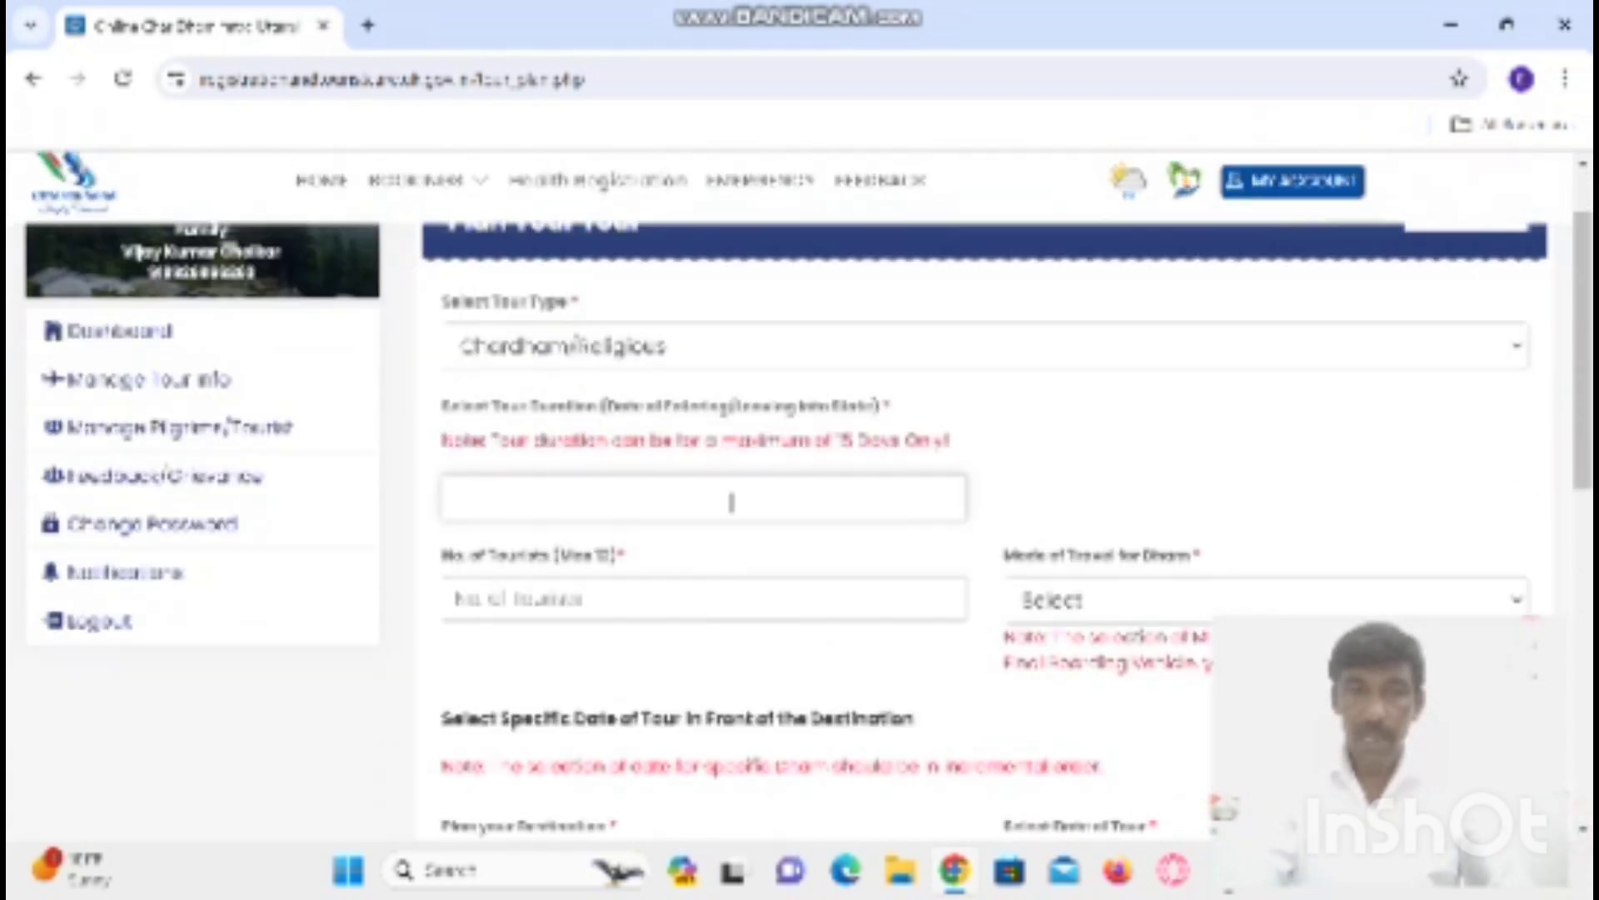
{"action": "left_click", "coordinate": [589, 498]}
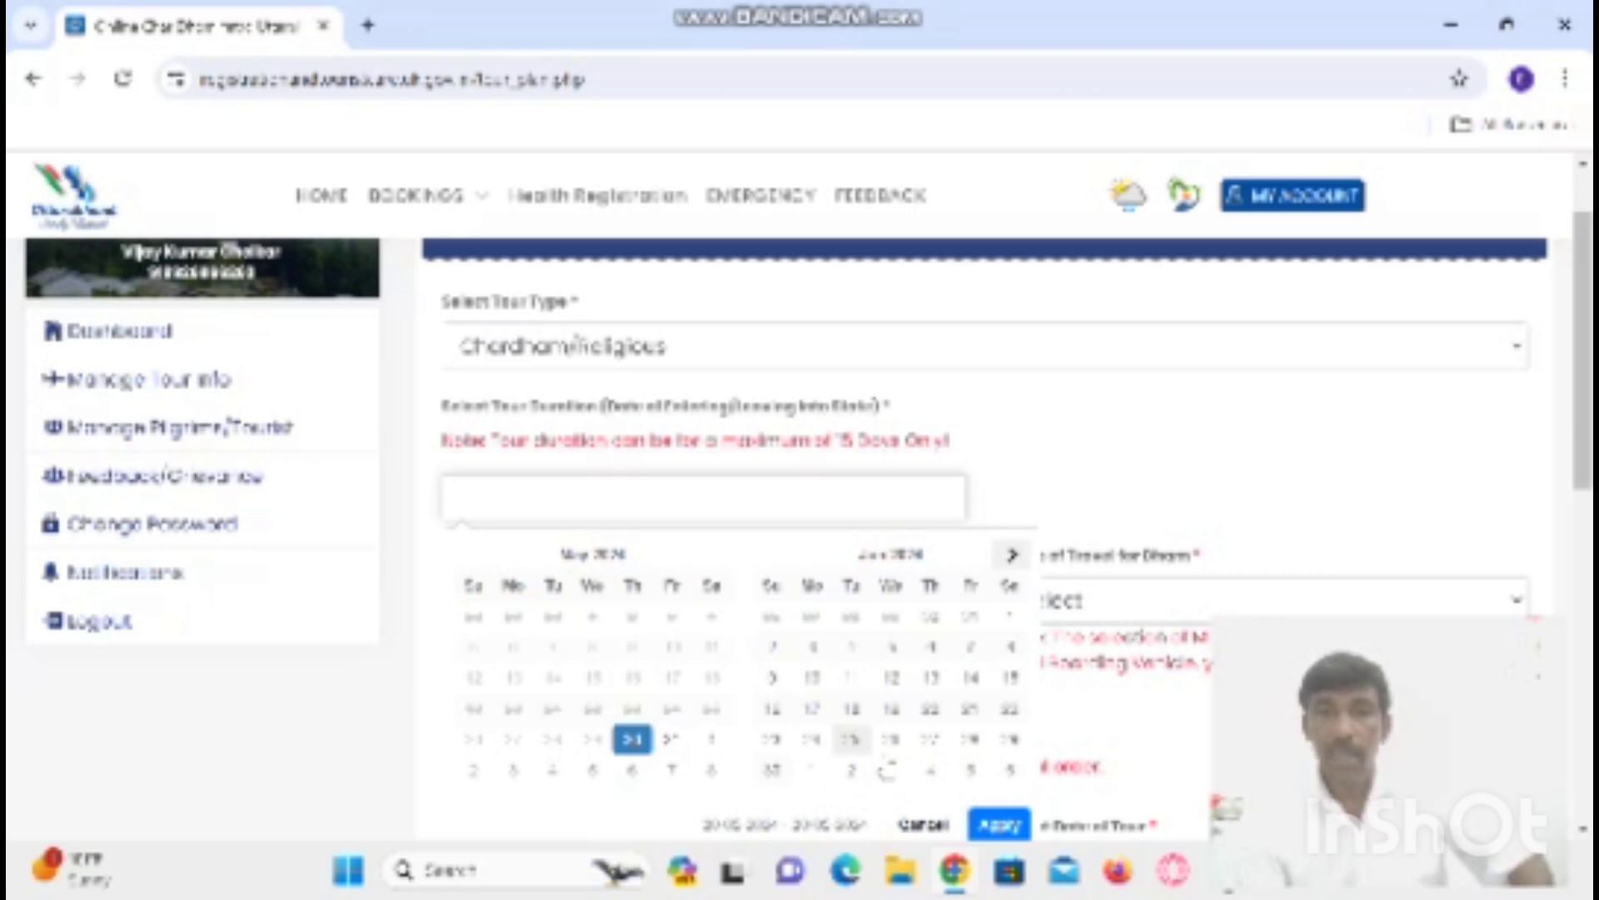
{"action": "left_click", "coordinate": [930, 743]}
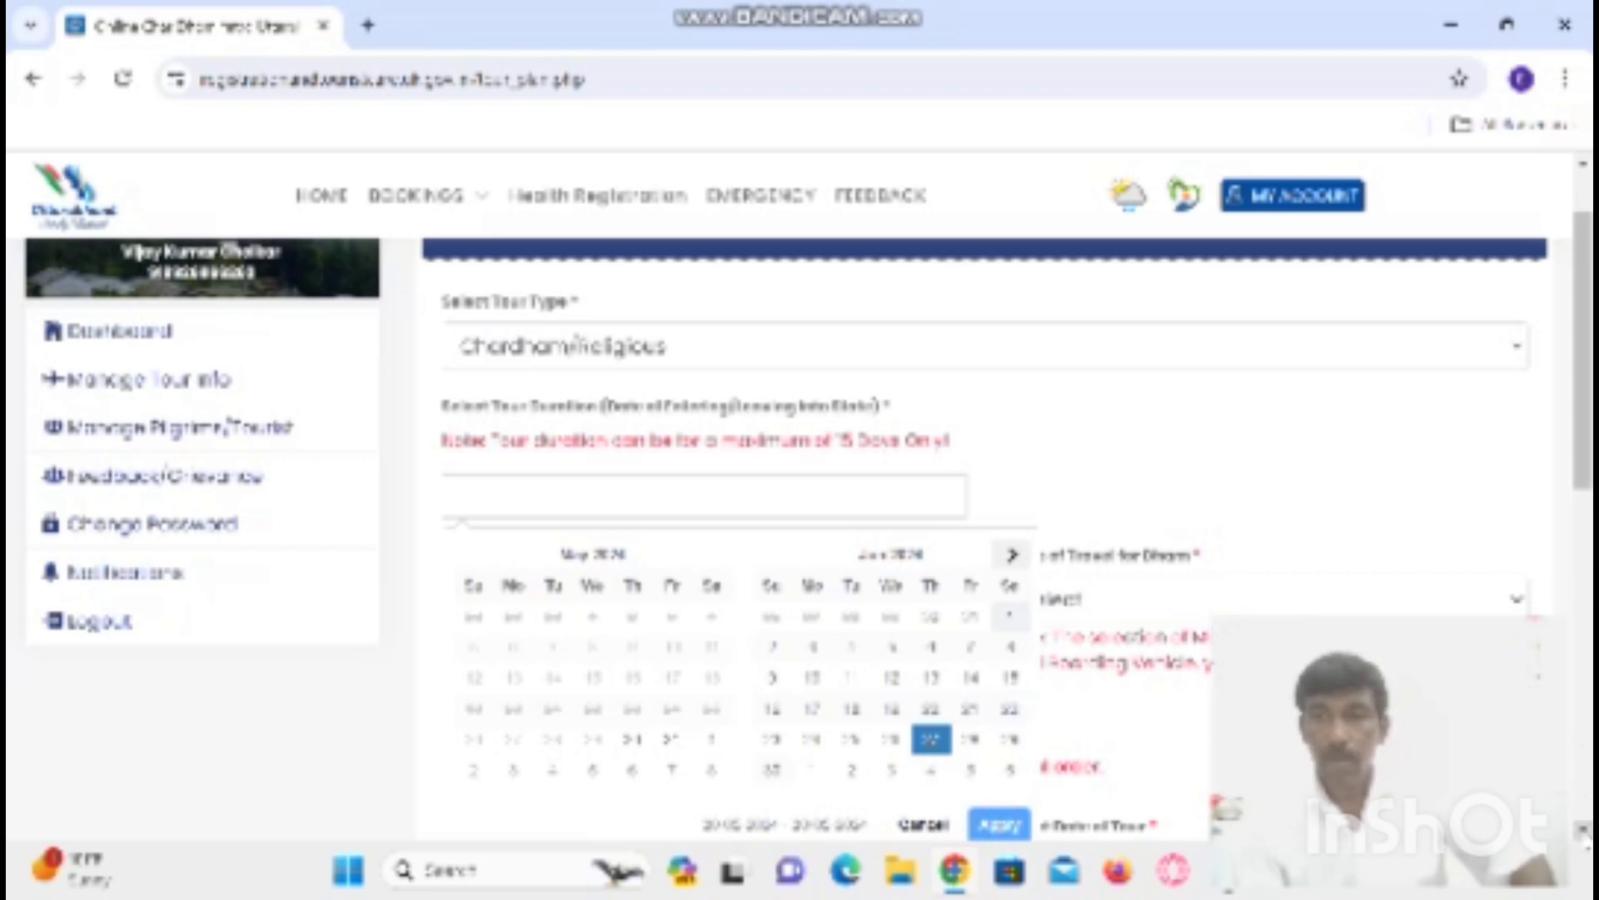
{"action": "key", "text": "Escape"}
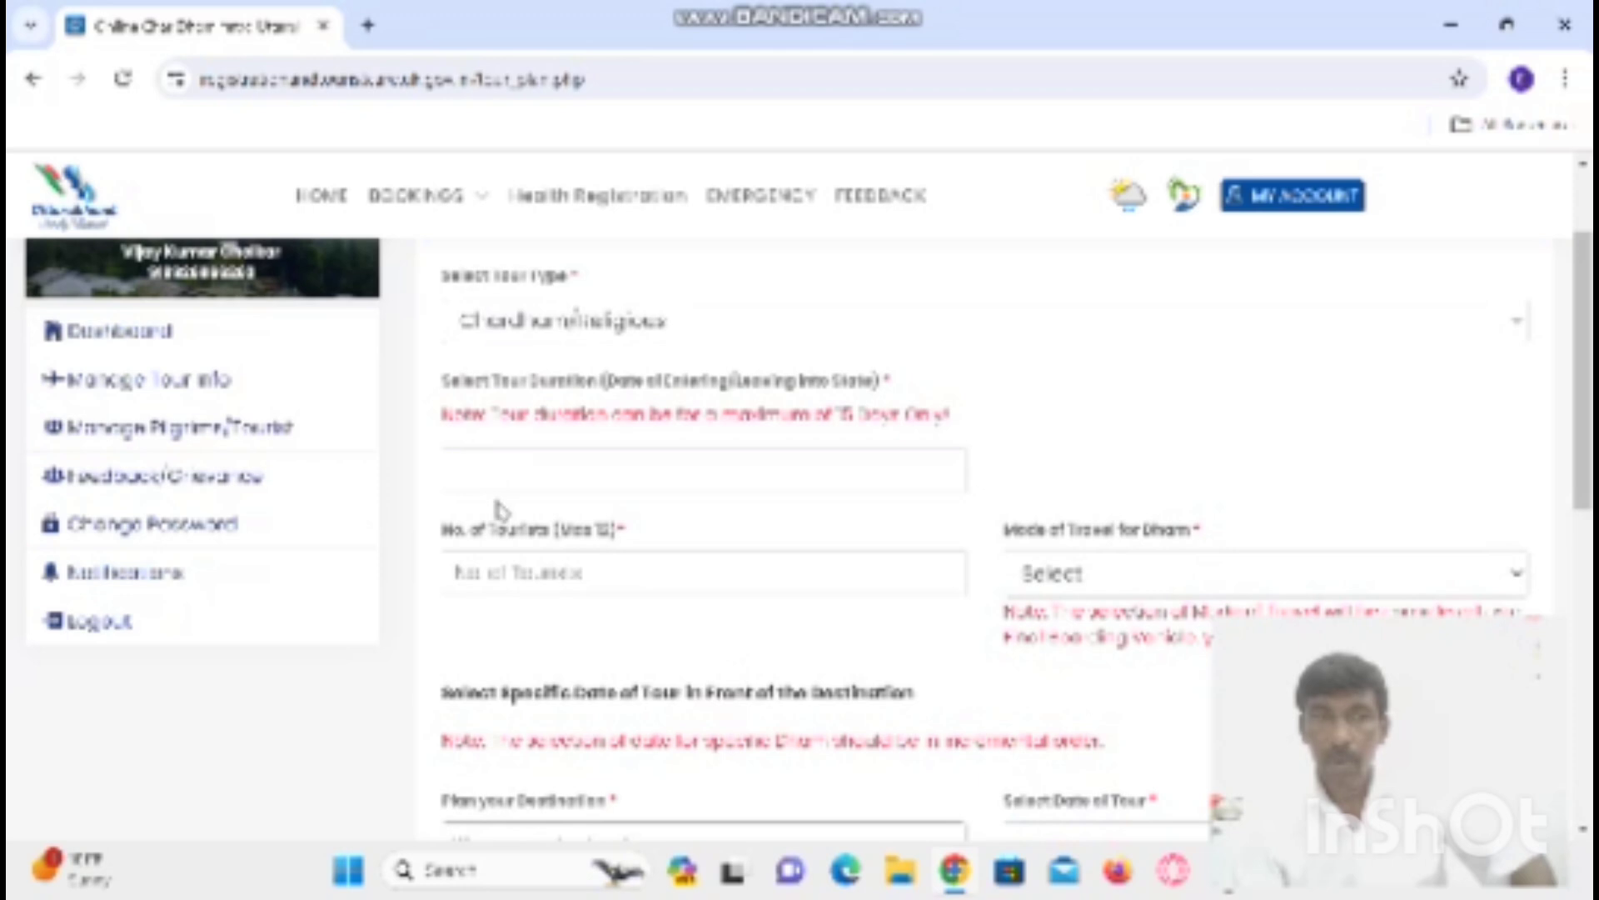
{"action": "left_click", "coordinate": [552, 476]}
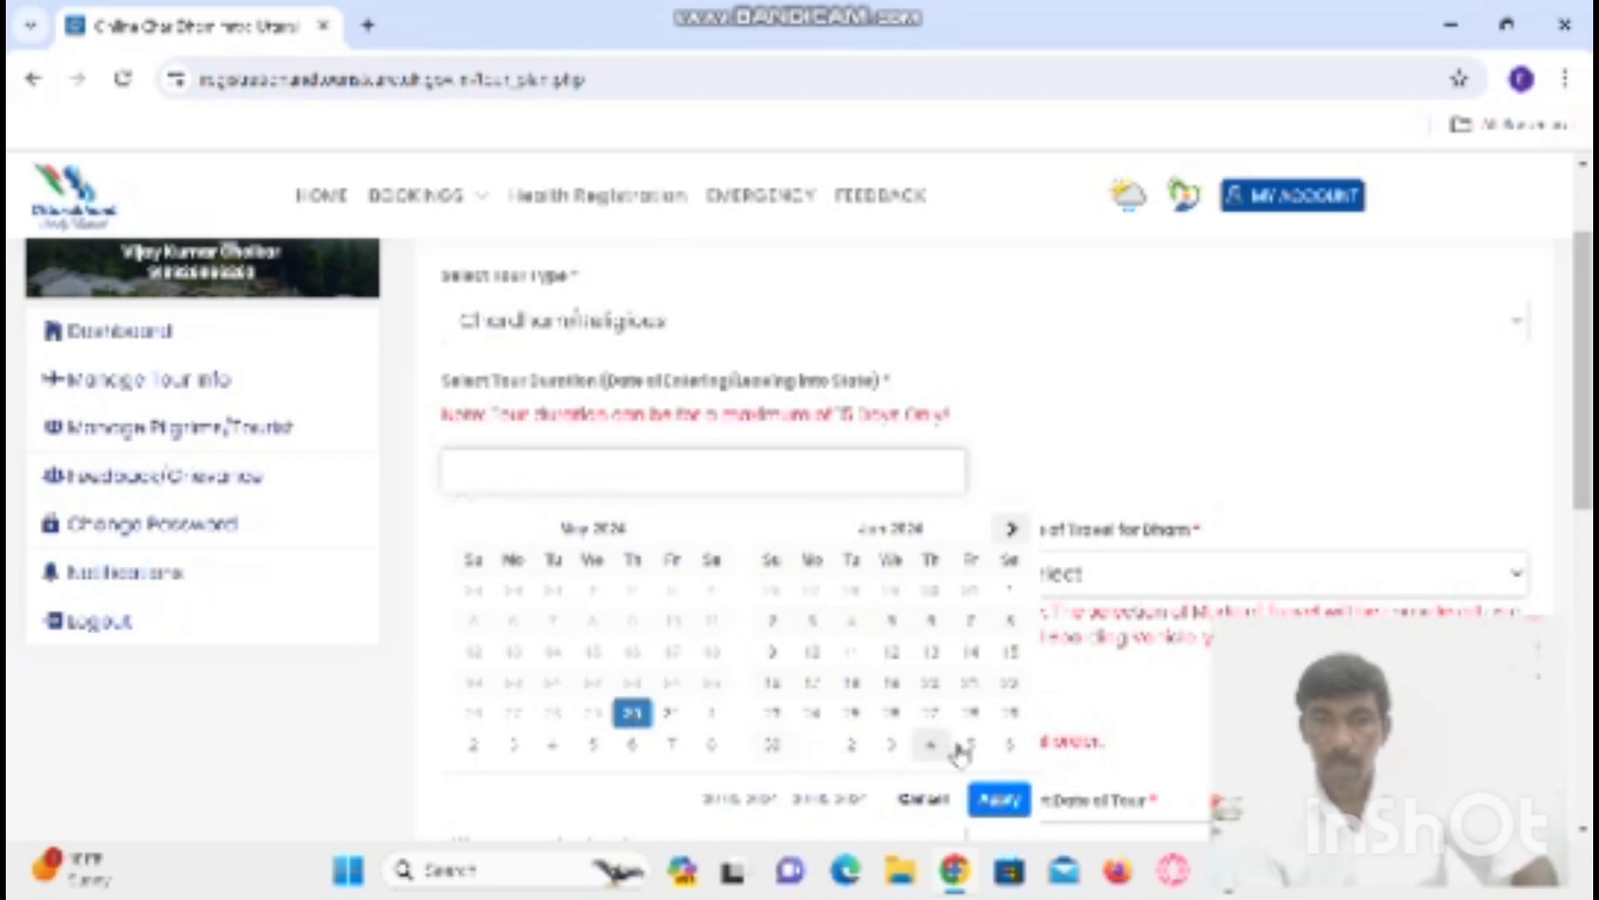
{"action": "left_click", "coordinate": [930, 712]}
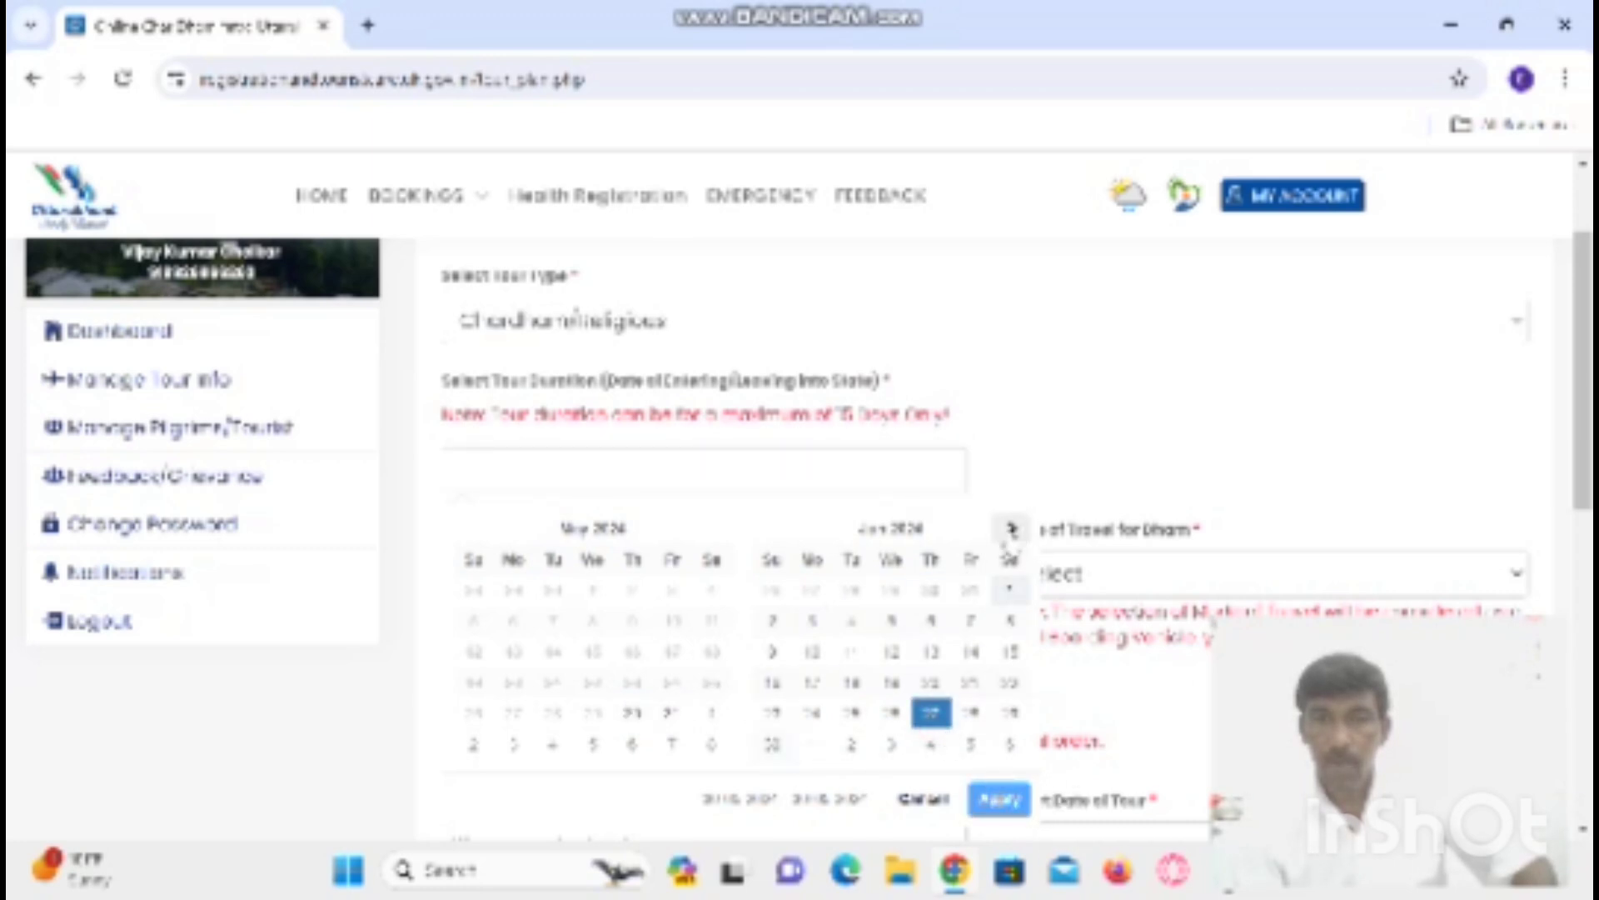
{"action": "left_click", "coordinate": [1011, 532]}
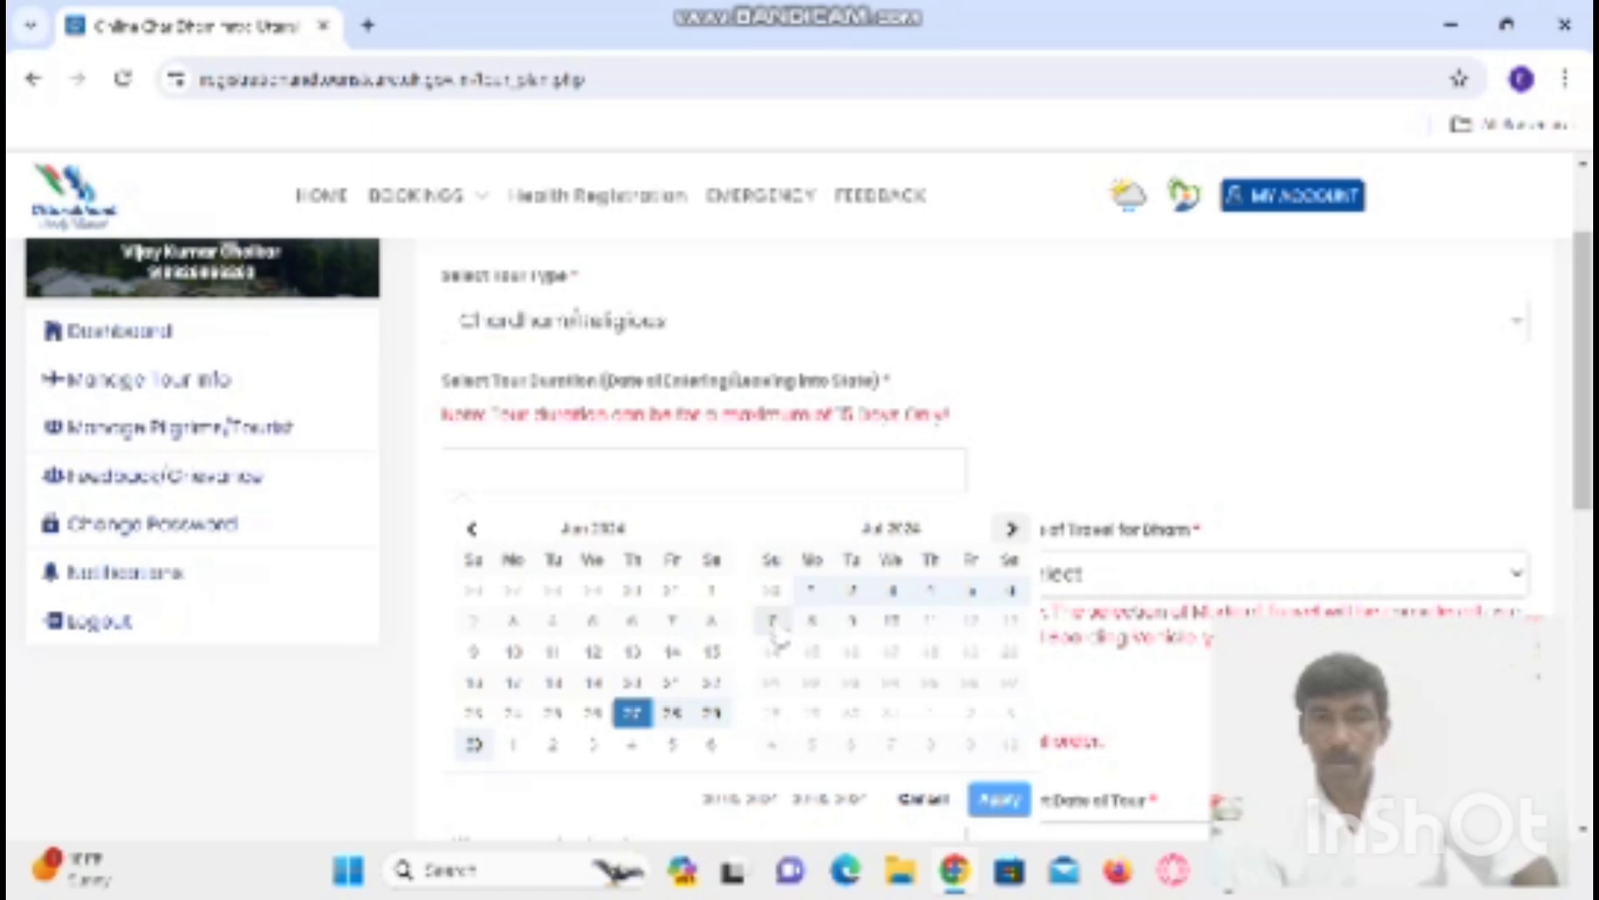
{"action": "left_click", "coordinate": [812, 620]}
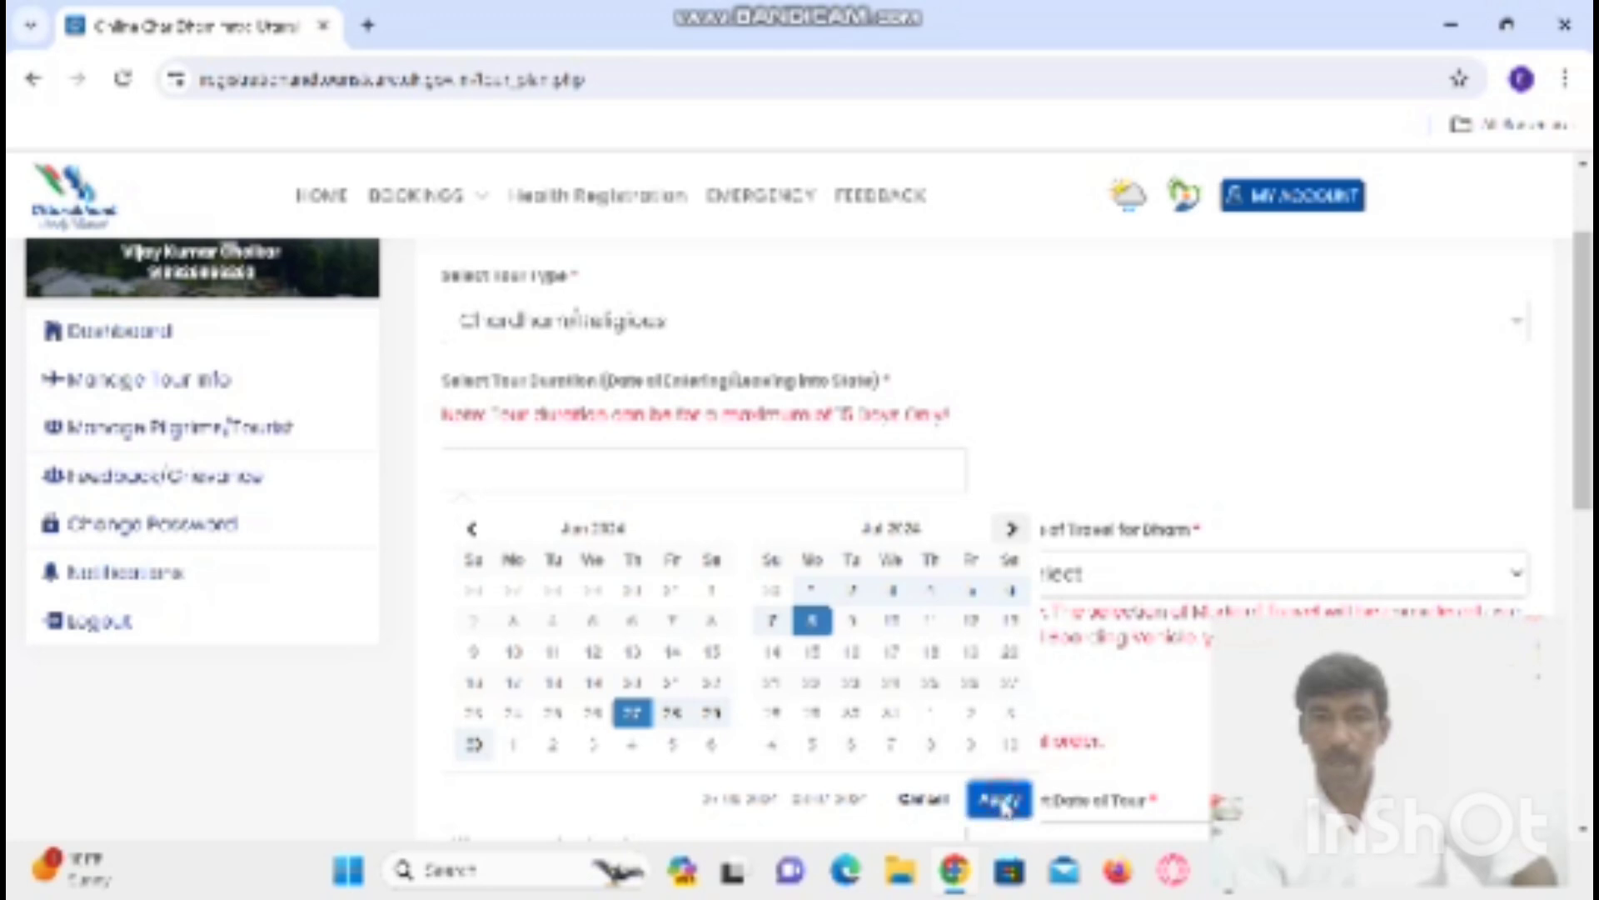
{"action": "left_click", "coordinate": [1001, 801]}
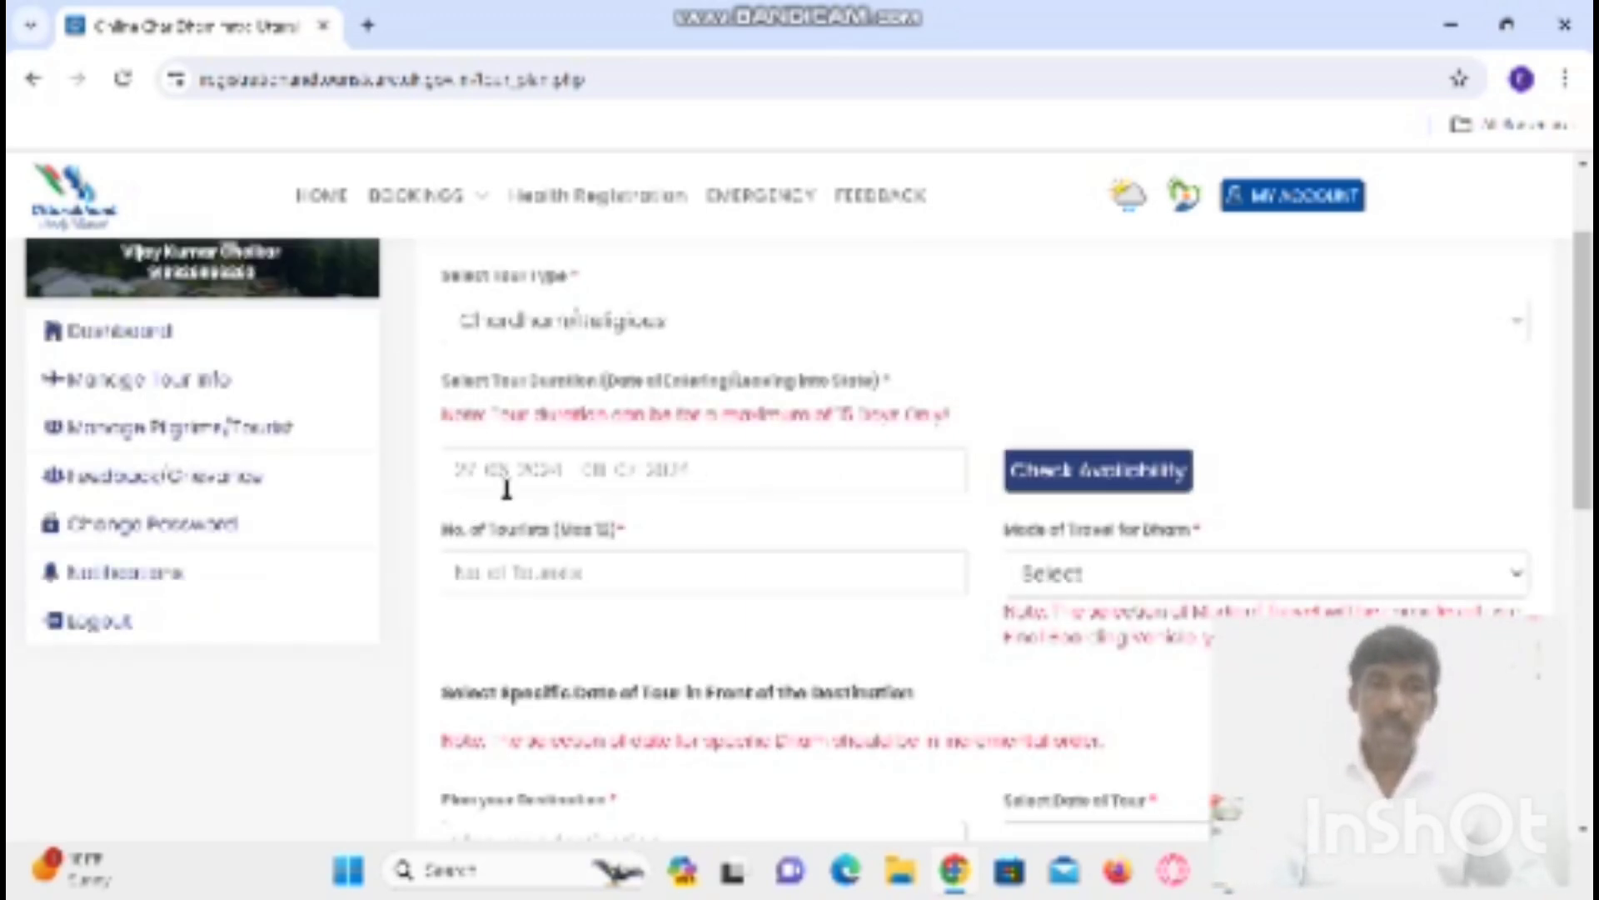
- Change the tour duration to 26-06-2024 through 07-07-2024
{"action": "left_click", "coordinate": [730, 474]}
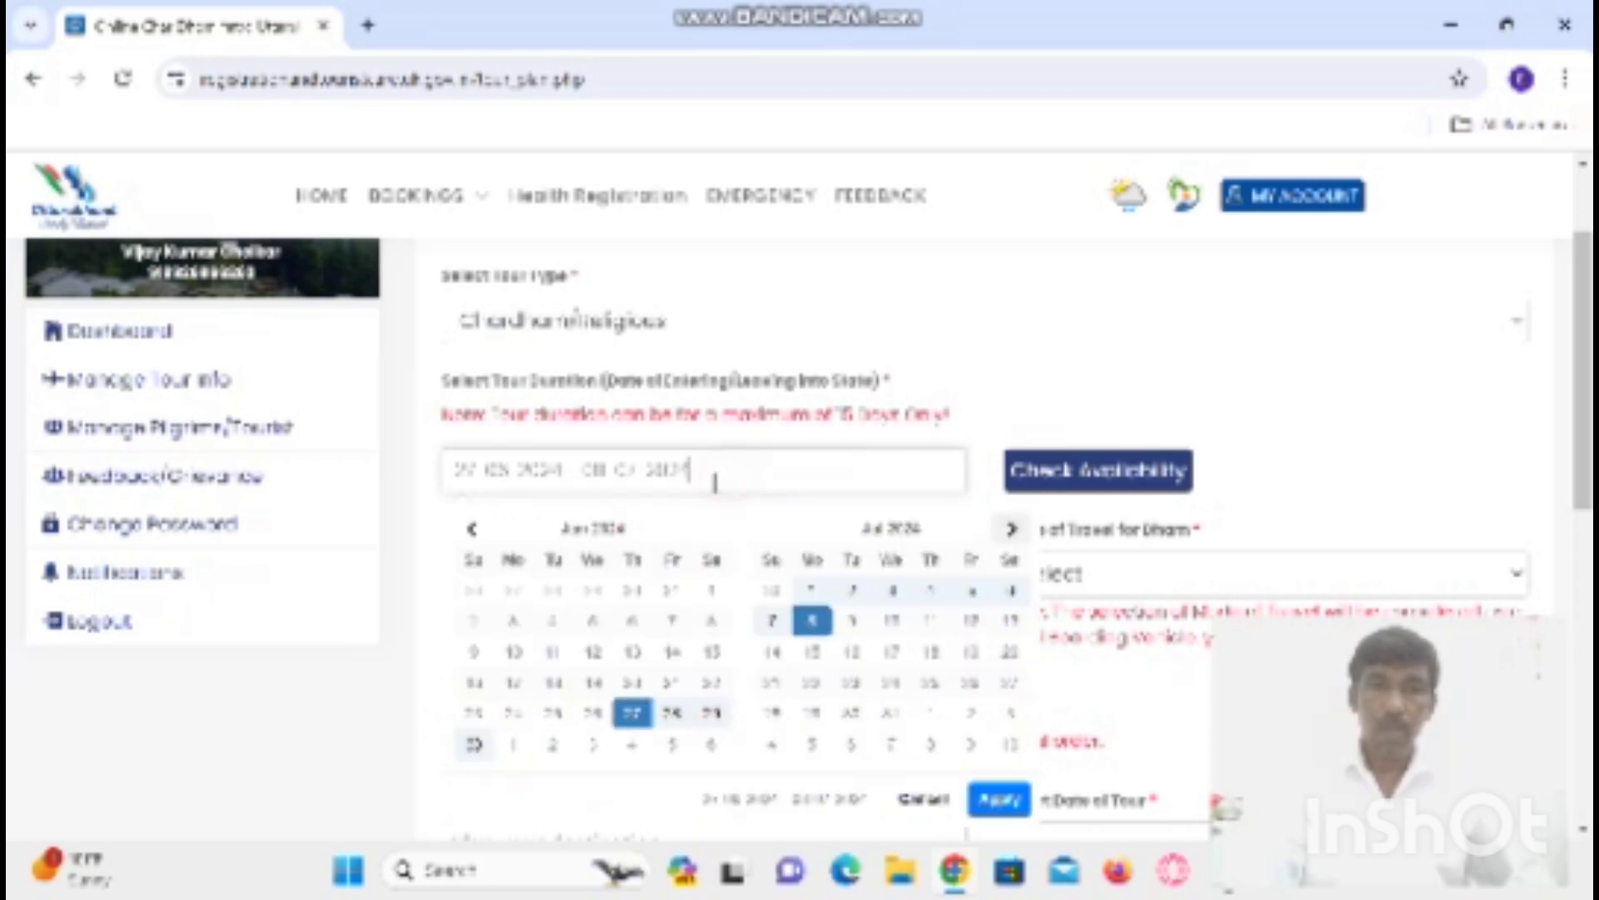
{"action": "left_click", "coordinate": [593, 714]}
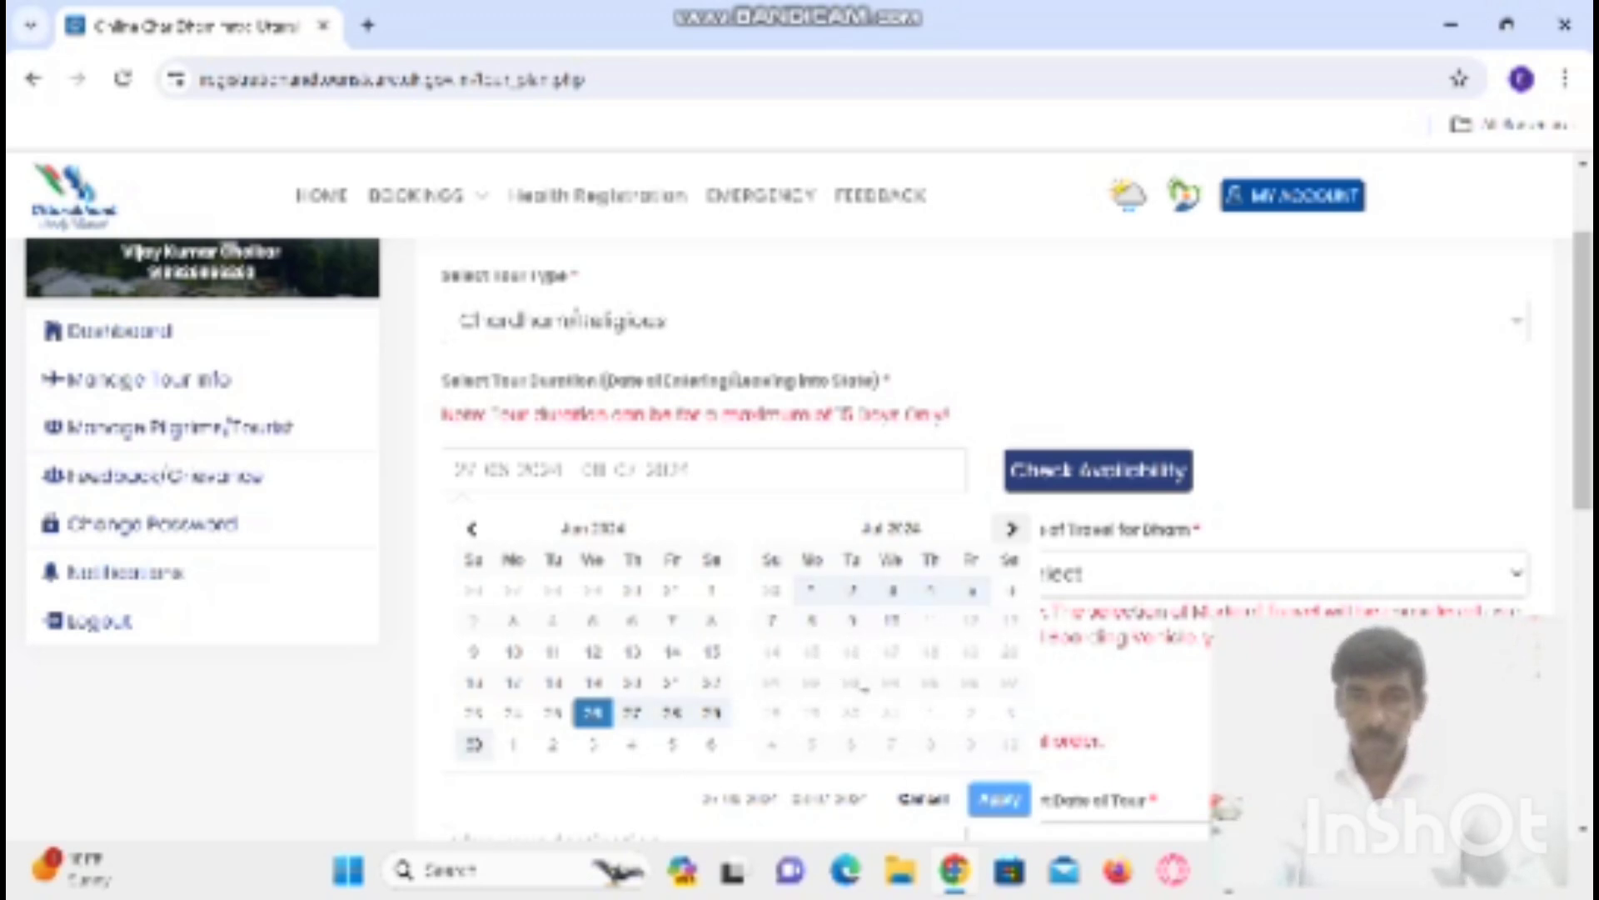
{"action": "left_click", "coordinate": [779, 640]}
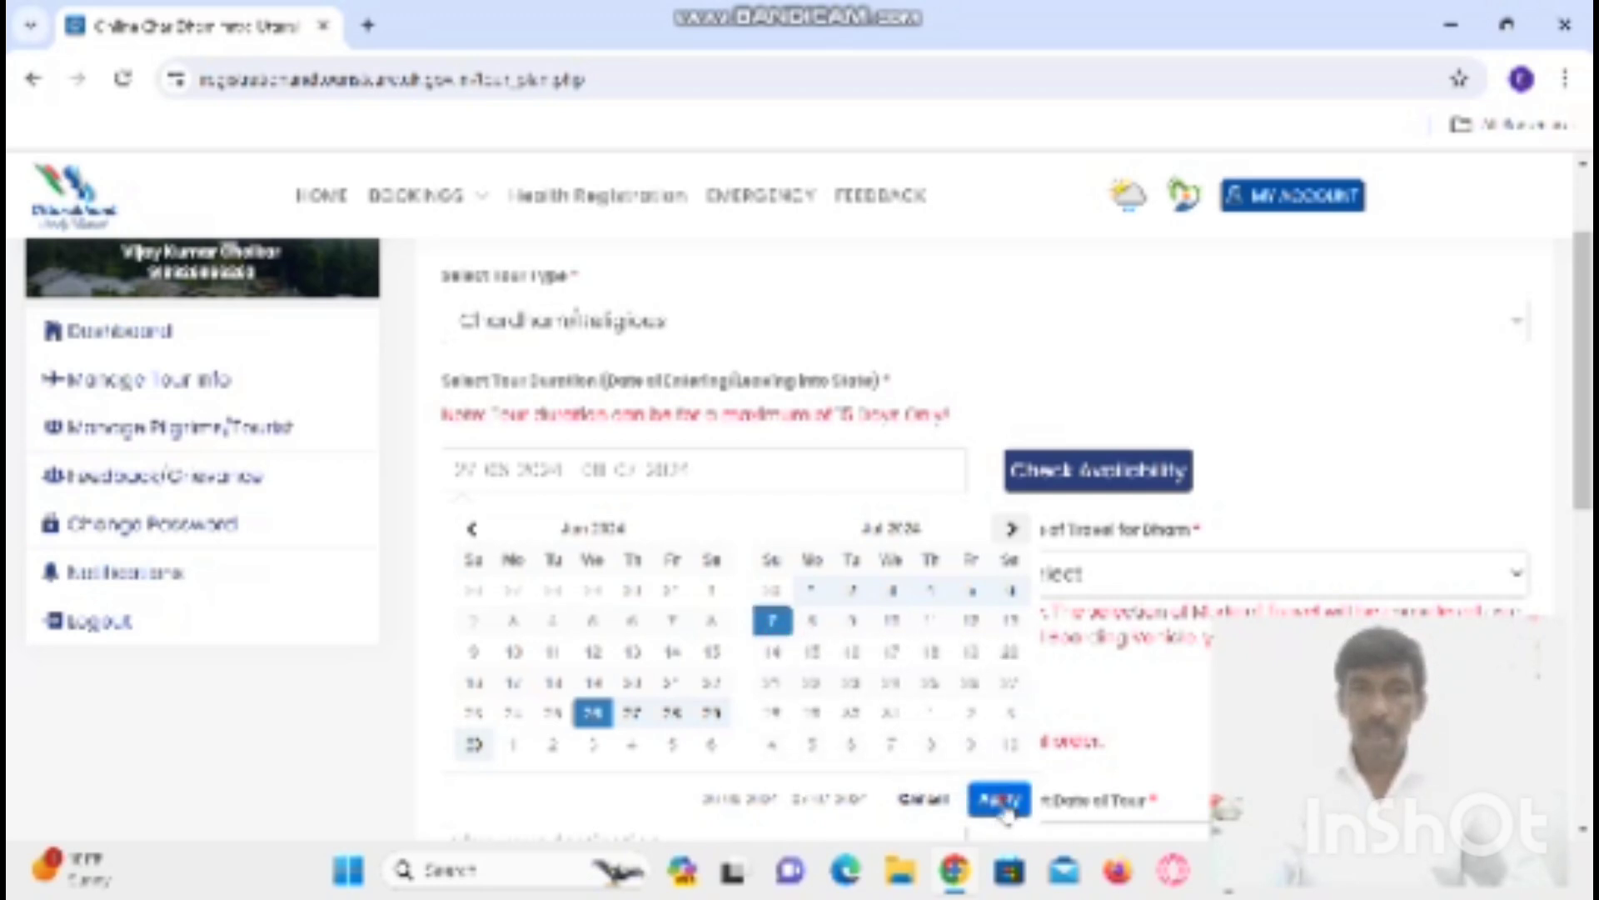
{"action": "left_click", "coordinate": [998, 800]}
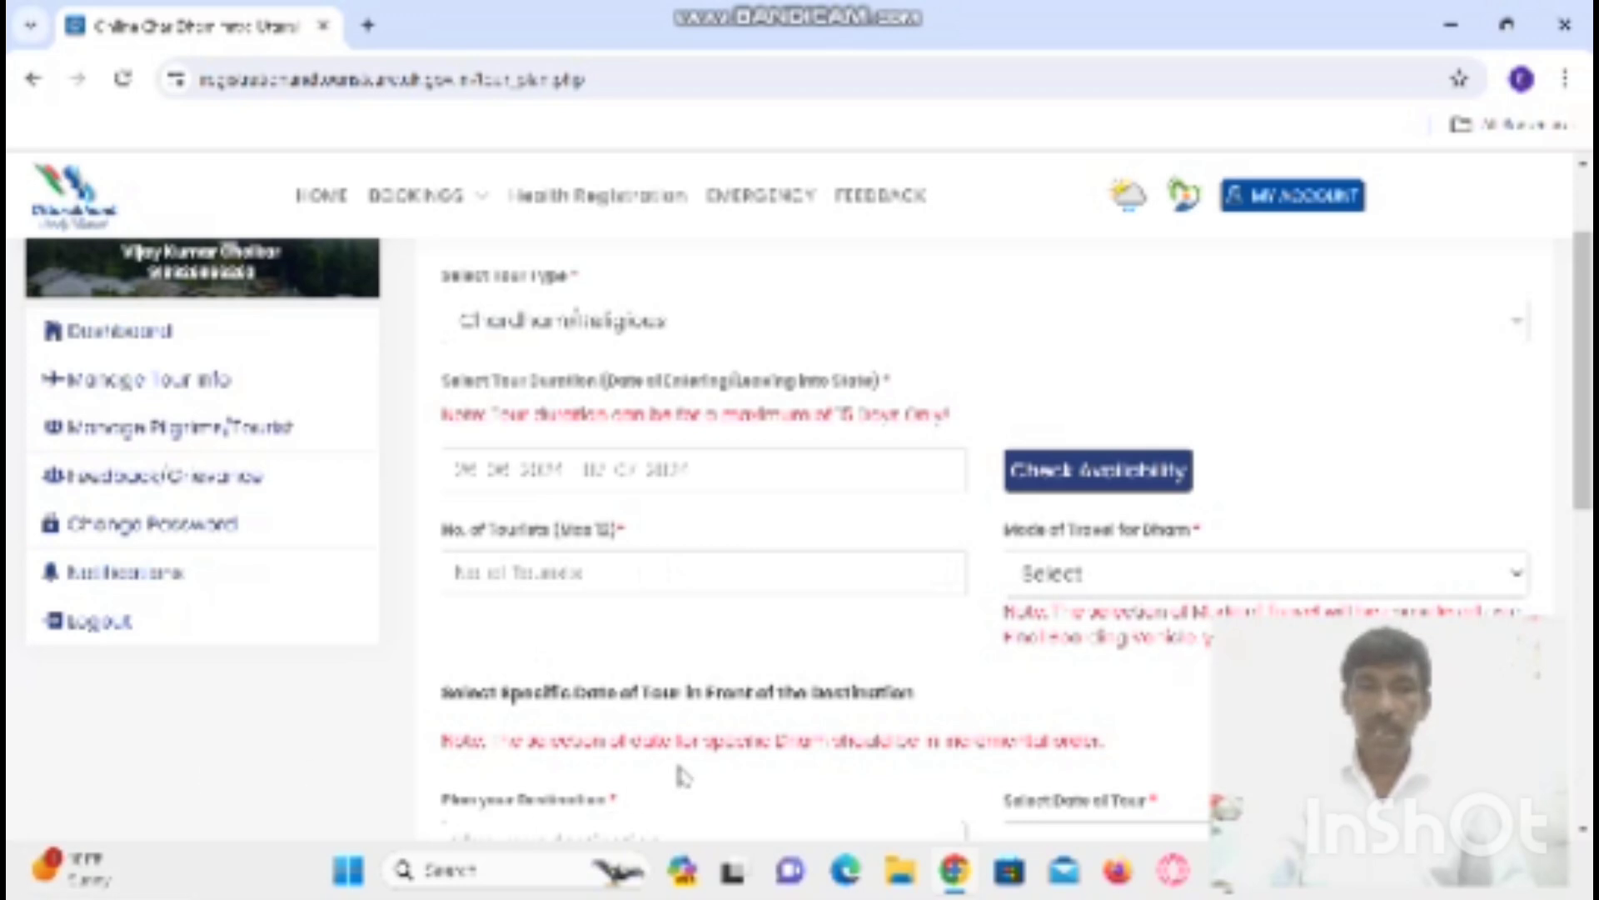
- Enter 12 tourists and choose By Road as the Dham travel mode
{"action": "left_click", "coordinate": [670, 559]}
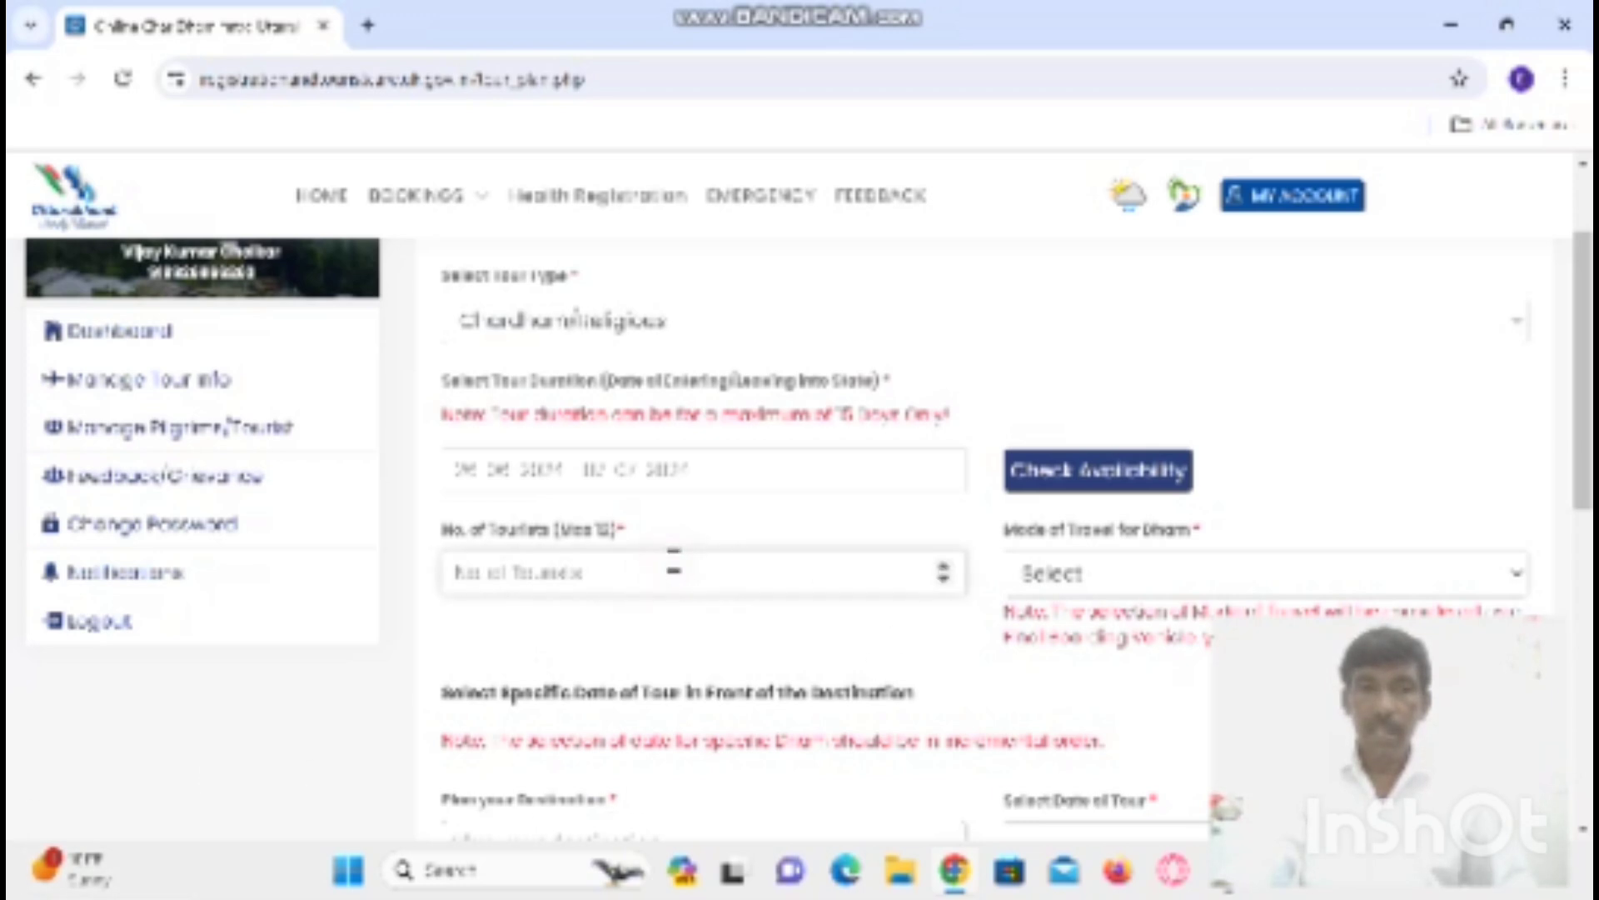
{"action": "type", "text": "1"}
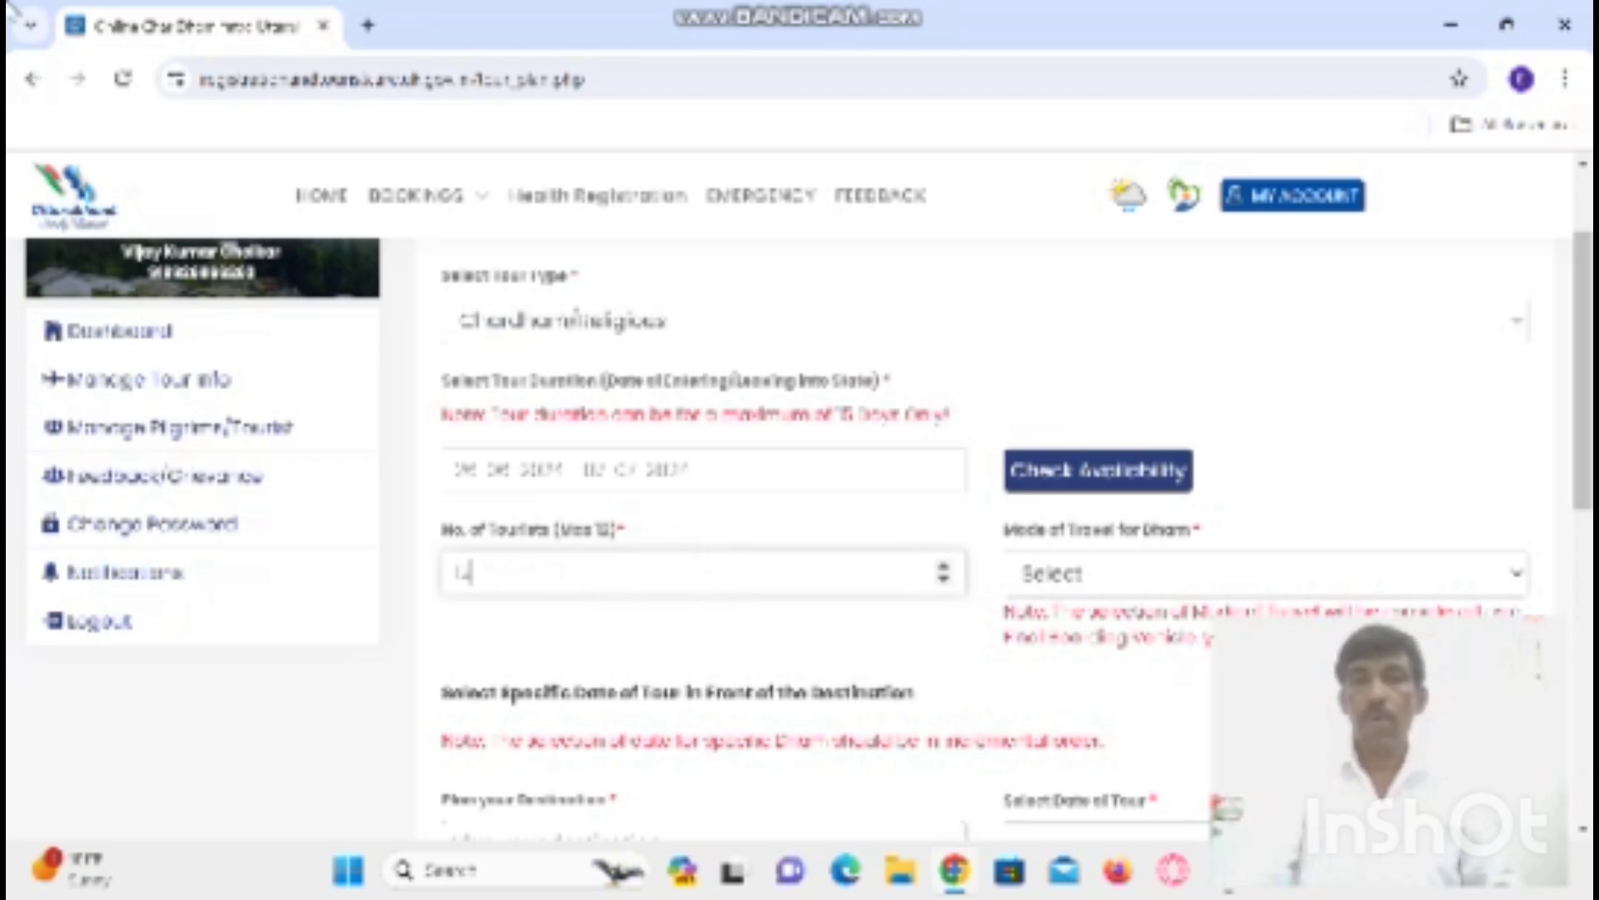
{"action": "type", "text": "2"}
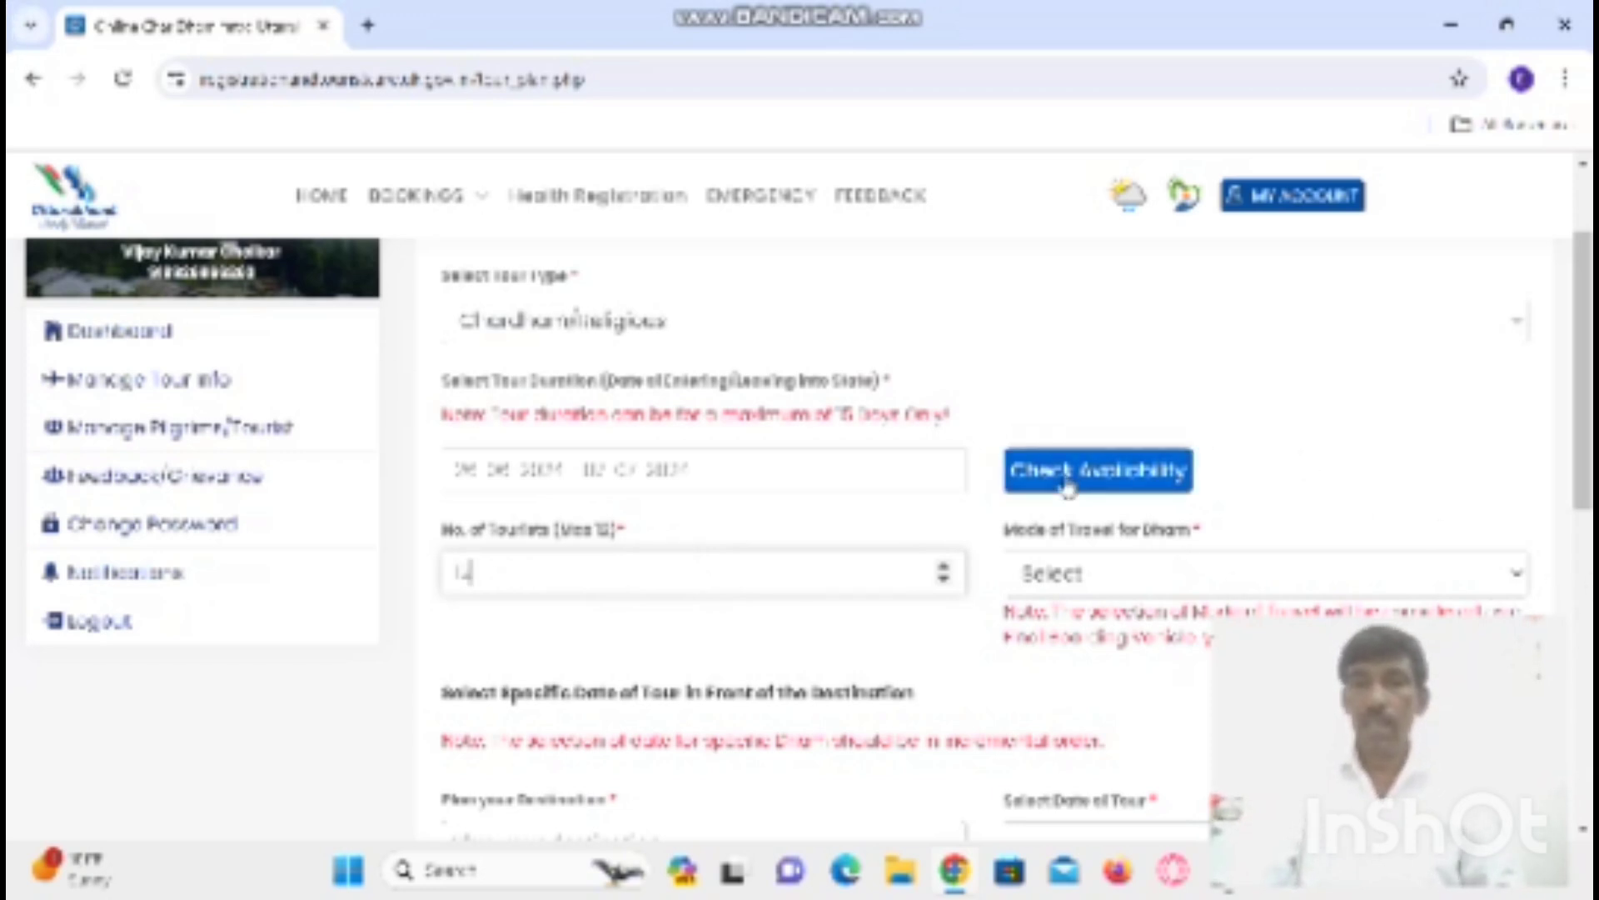
{"action": "left_click", "coordinate": [1522, 582]}
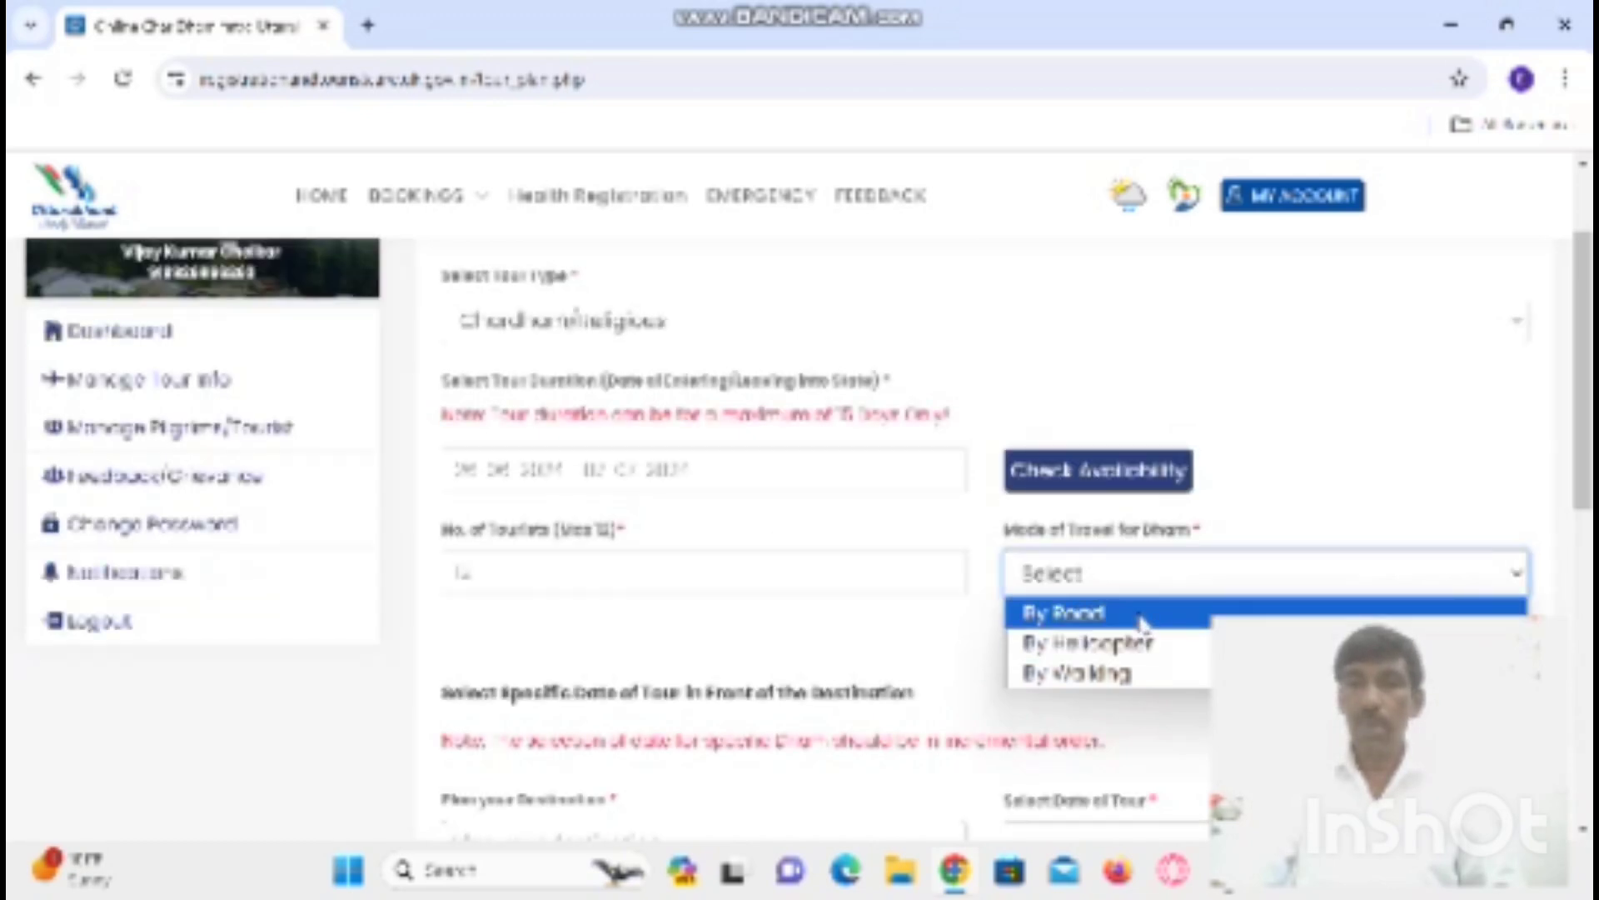
{"action": "left_click", "coordinate": [1142, 617]}
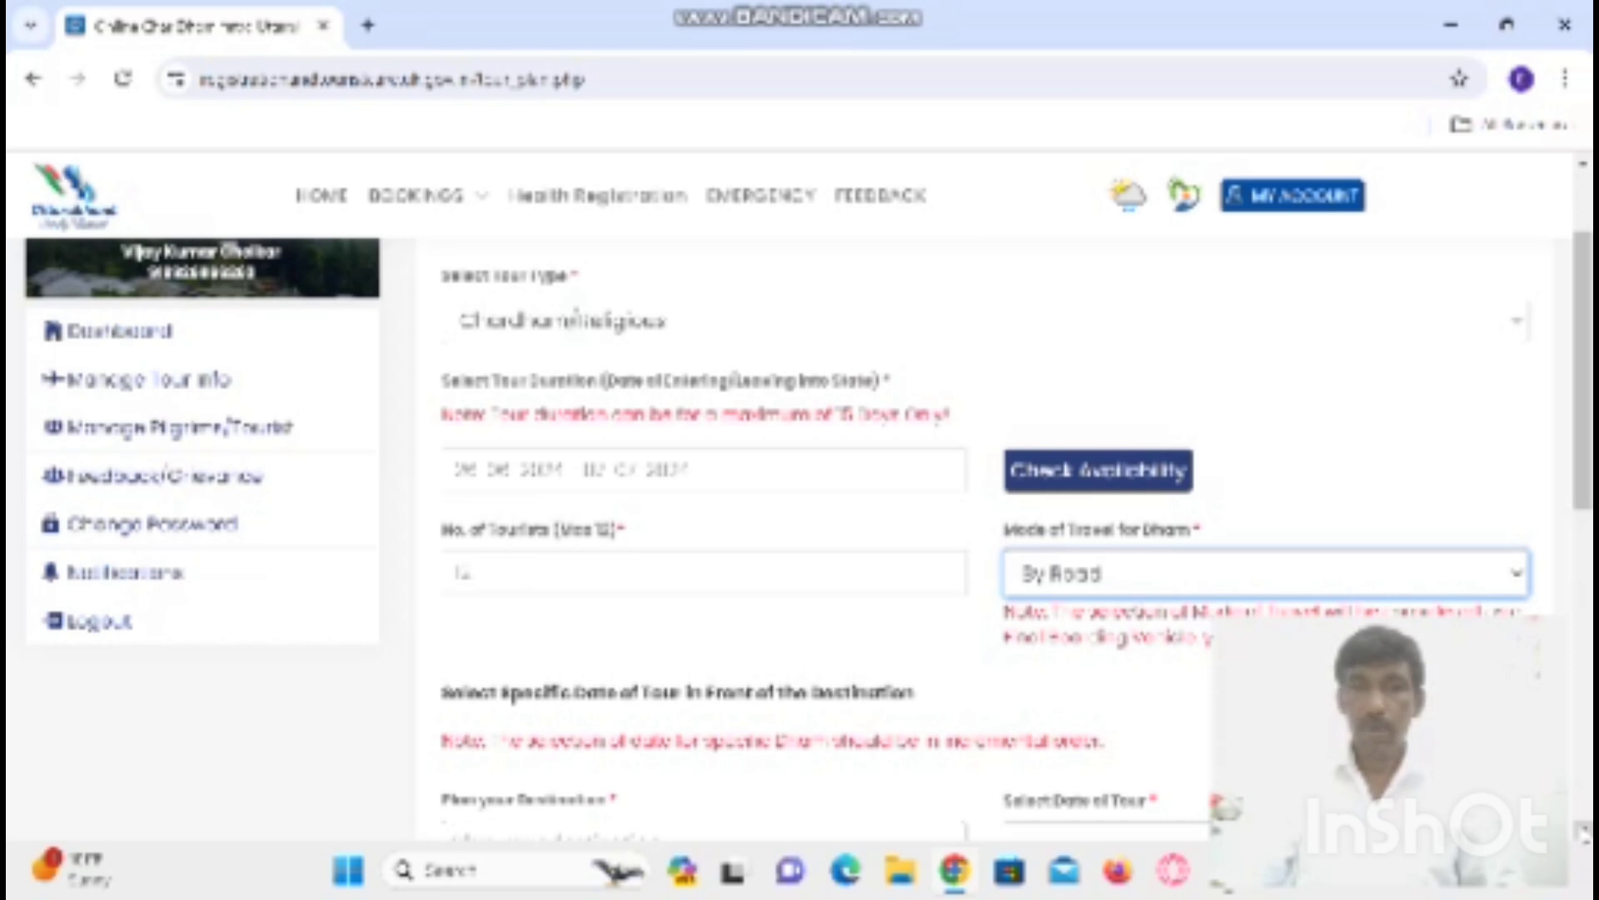
{"action": "scroll", "coordinate": [1221, 805], "scroll_direction": "down", "scroll_amount": 2}
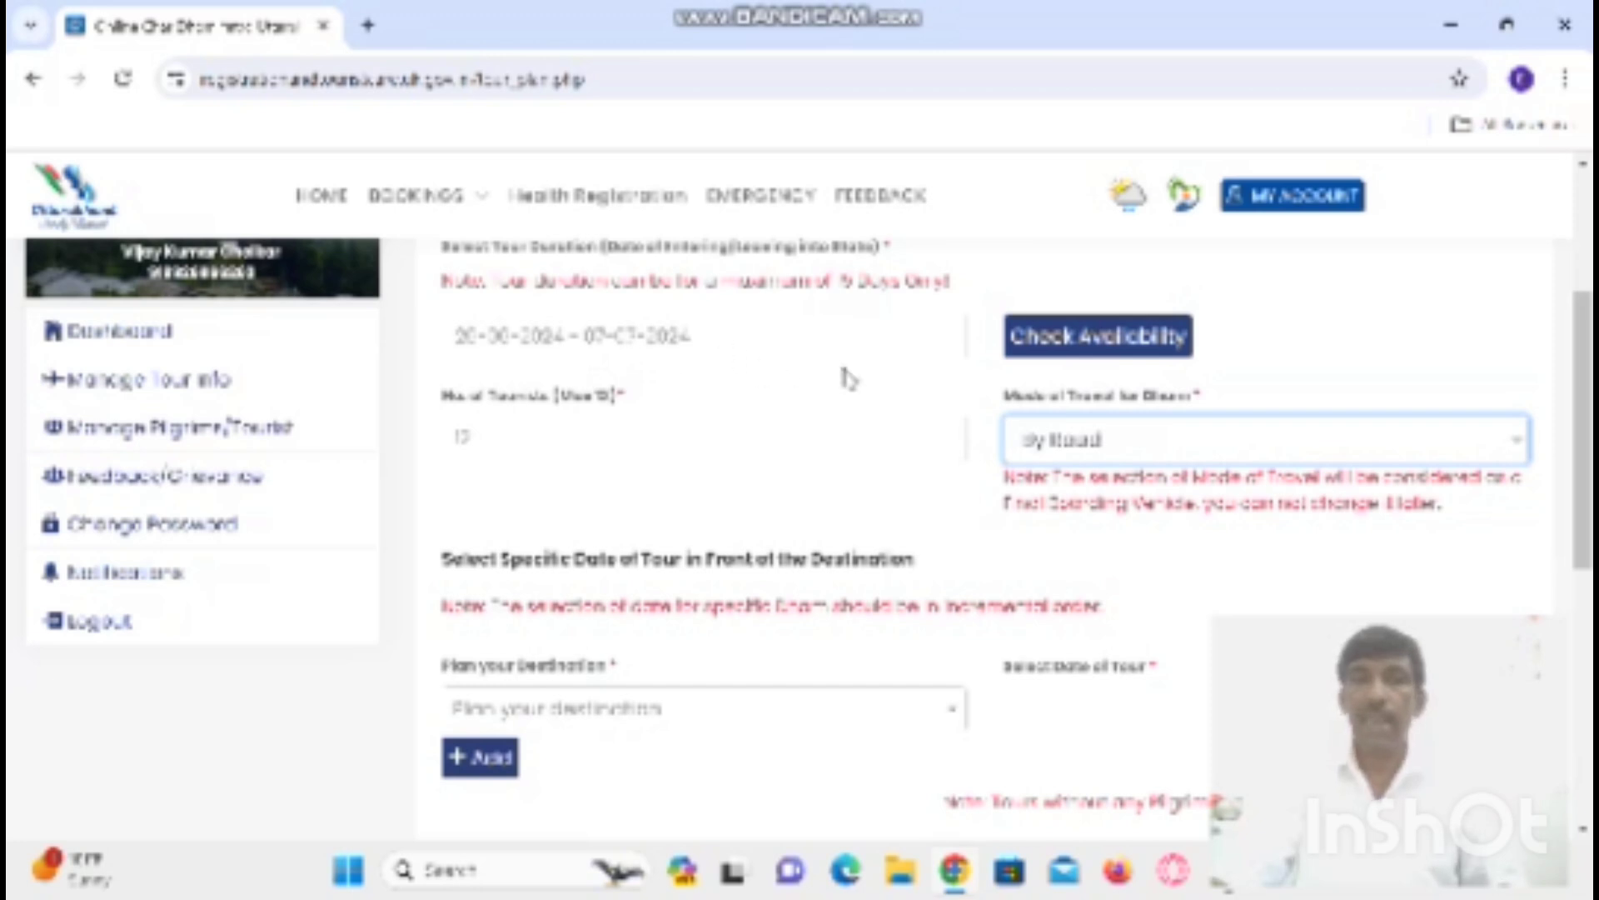
{"action": "left_click", "coordinate": [1097, 337]}
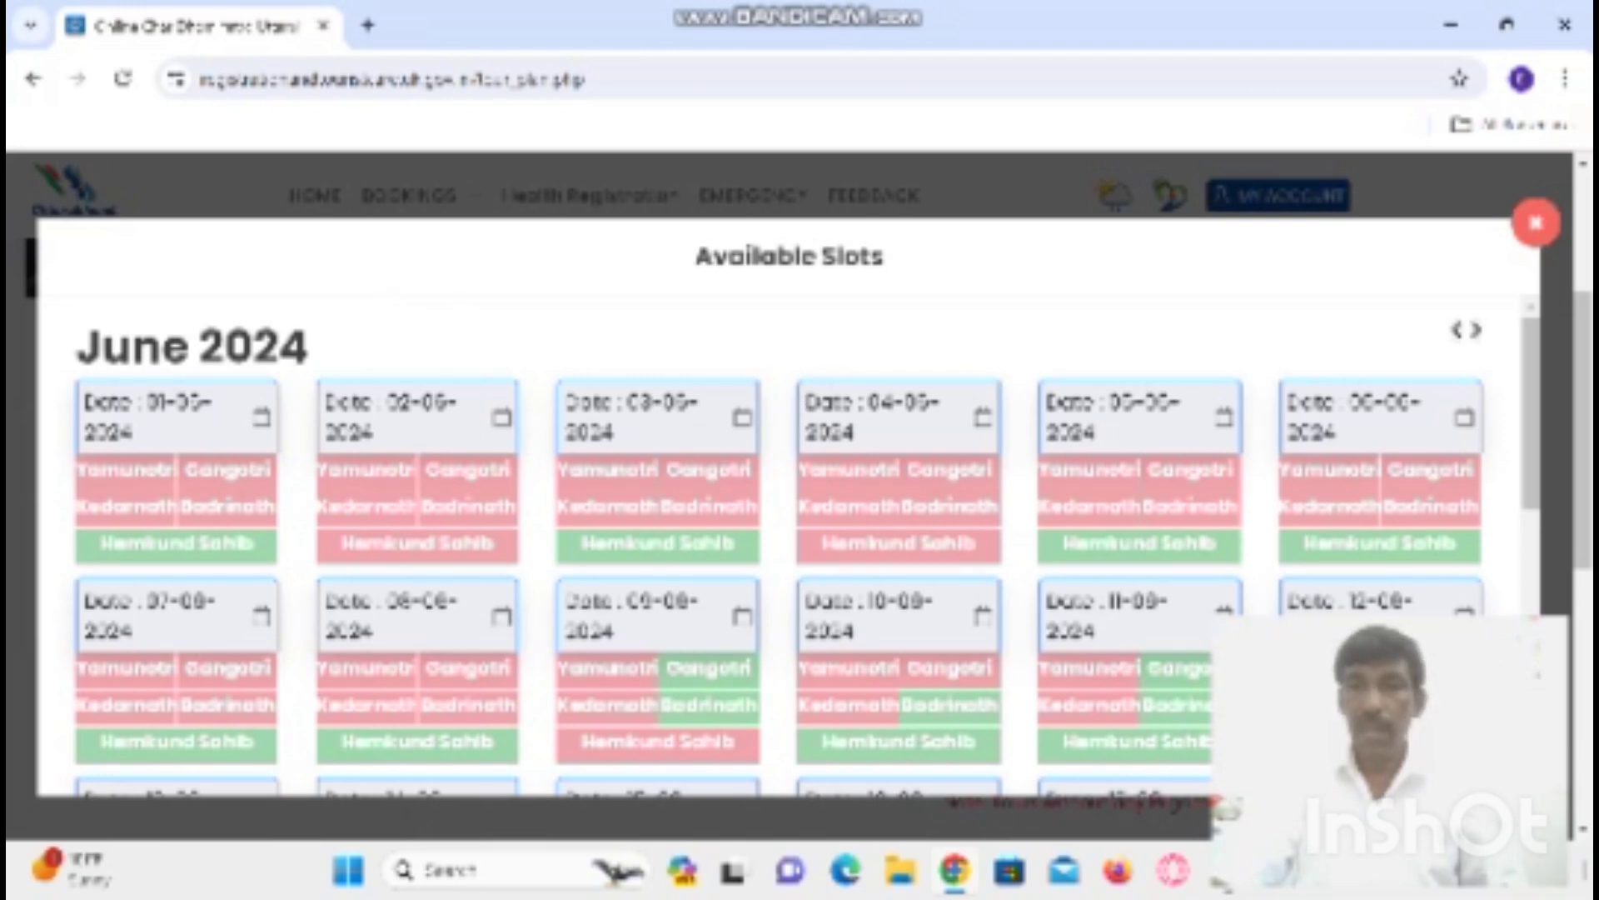
{"action": "scroll", "coordinate": [805, 545], "scroll_direction": "down", "scroll_amount": 3}
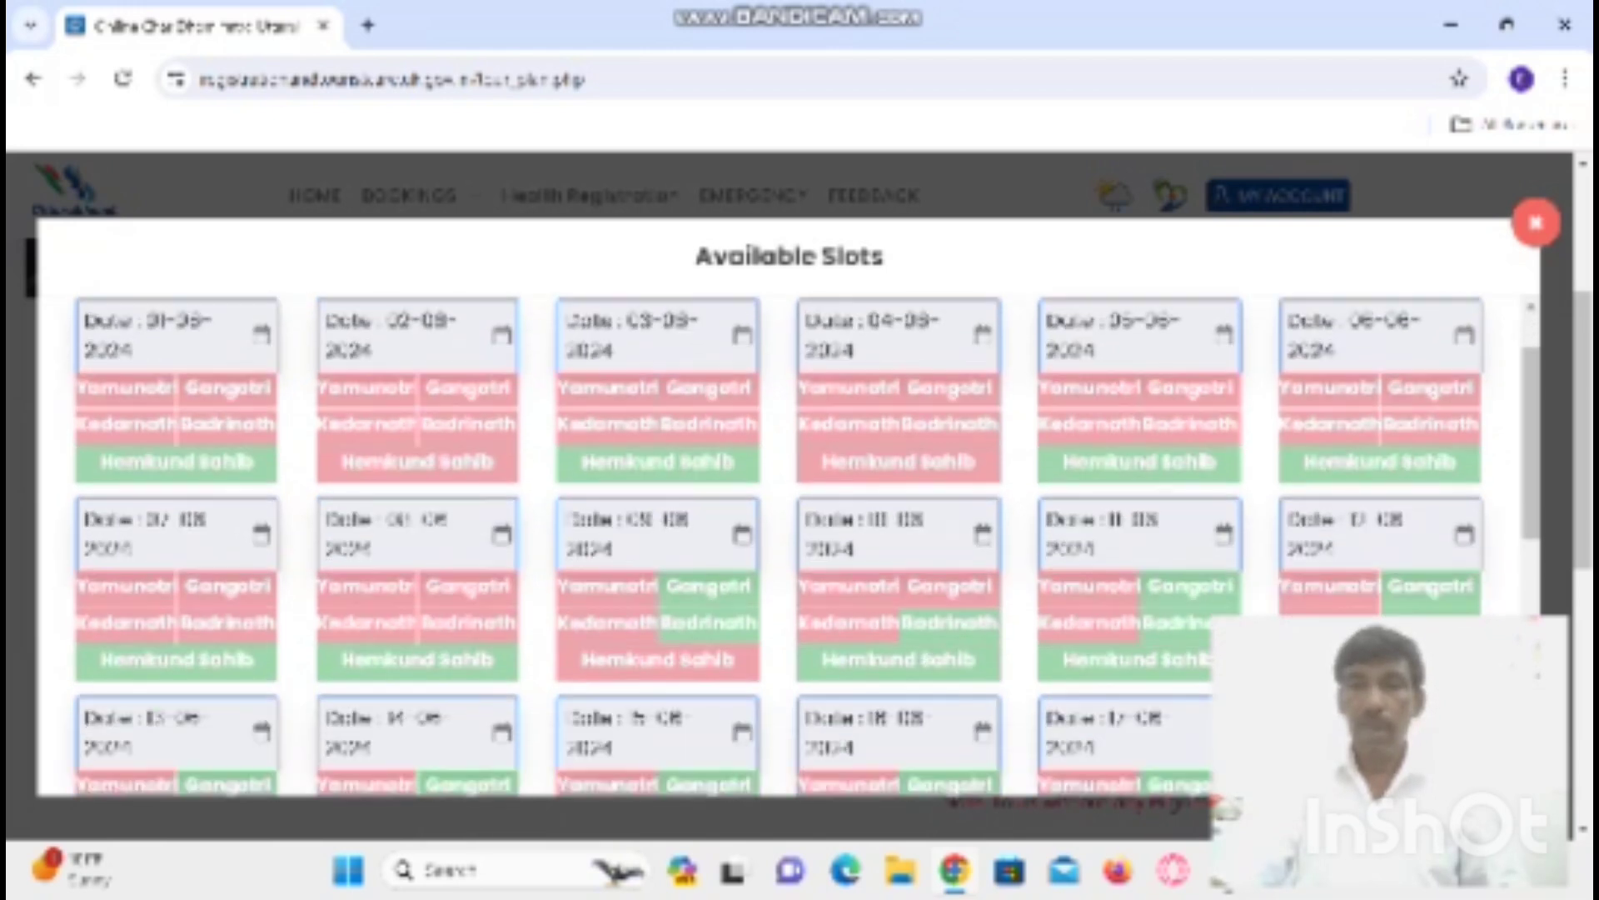
{"action": "scroll", "coordinate": [804, 546], "scroll_direction": "down", "scroll_amount": 3}
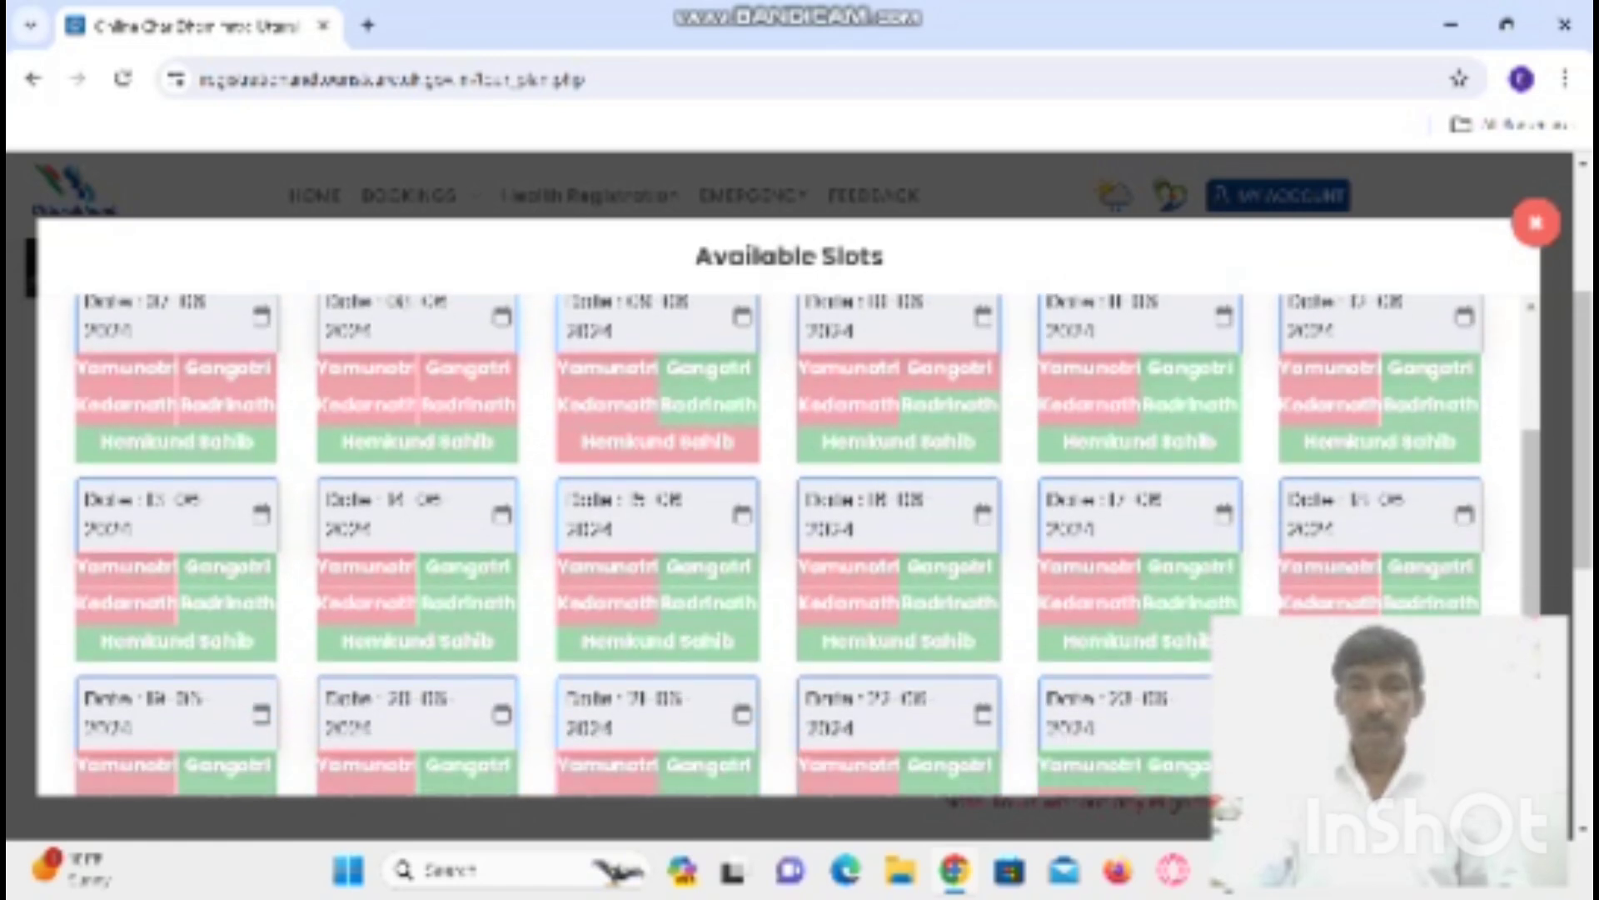
{"action": "scroll", "coordinate": [804, 546], "scroll_direction": "down", "scroll_amount": 3}
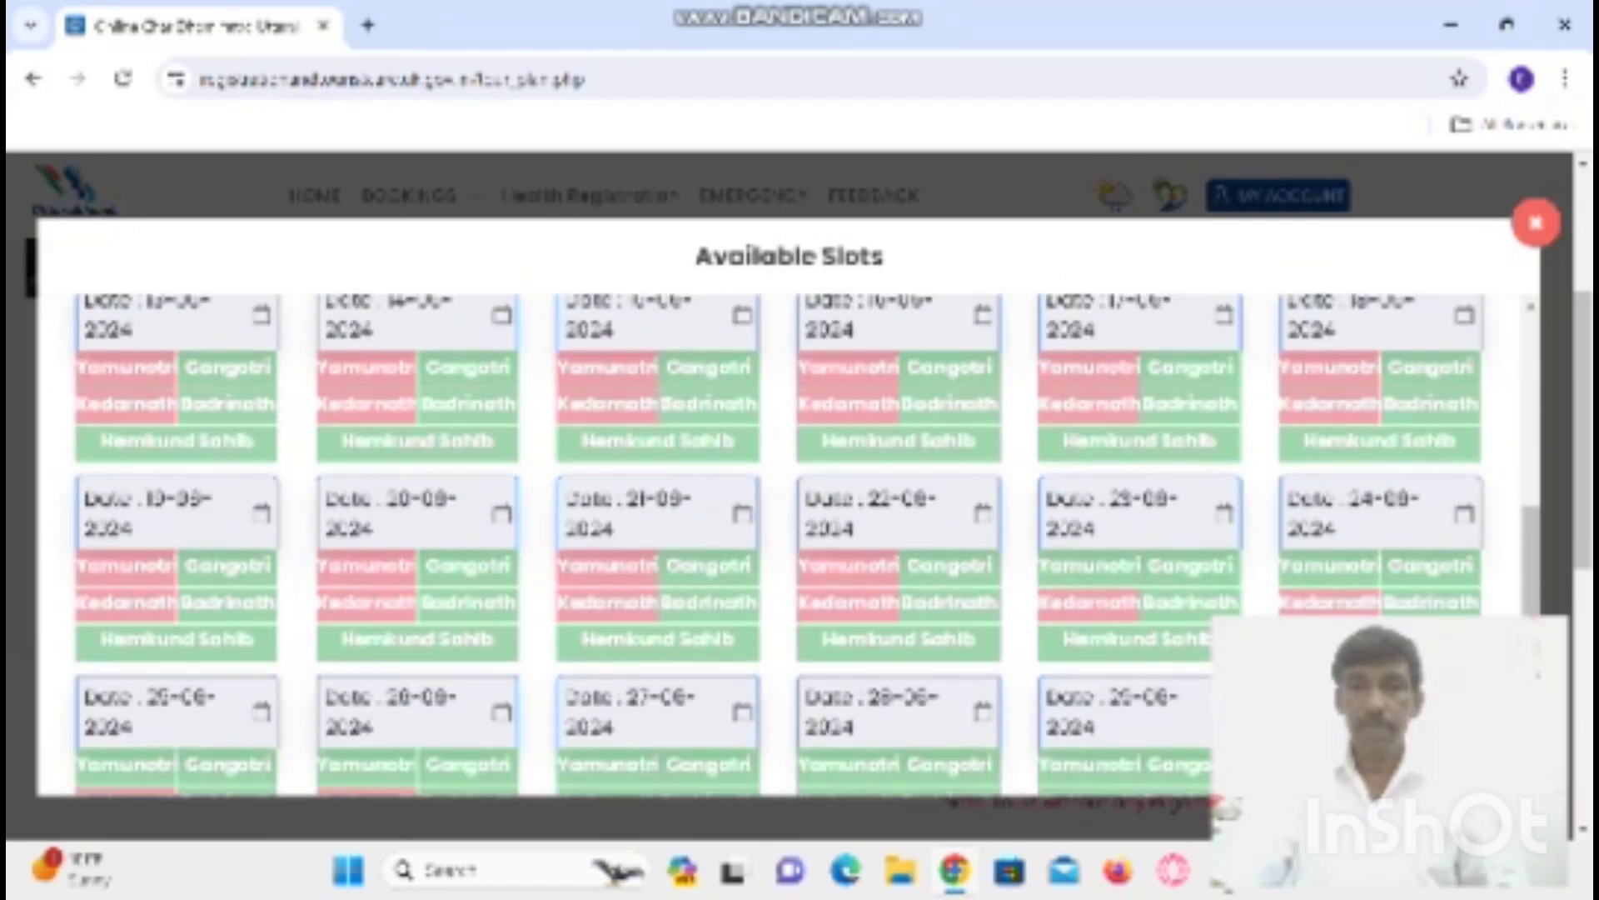
{"action": "scroll", "coordinate": [805, 545], "scroll_direction": "down", "scroll_amount": 2}
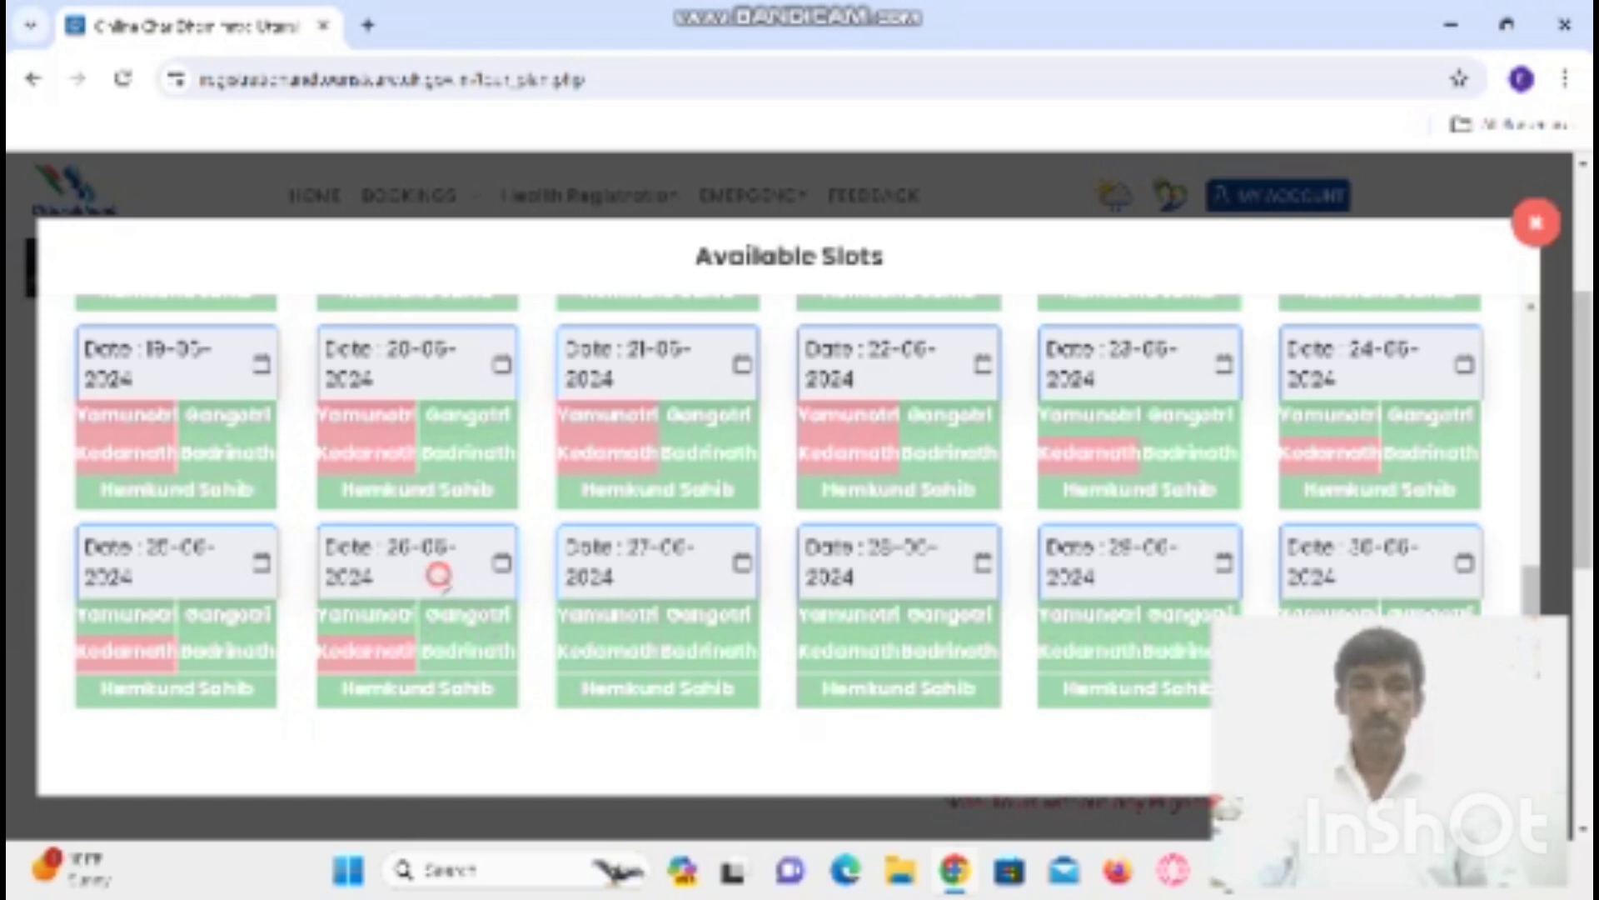
{"action": "left_click", "coordinate": [442, 575]}
{"action": "left_click", "coordinate": [444, 576]}
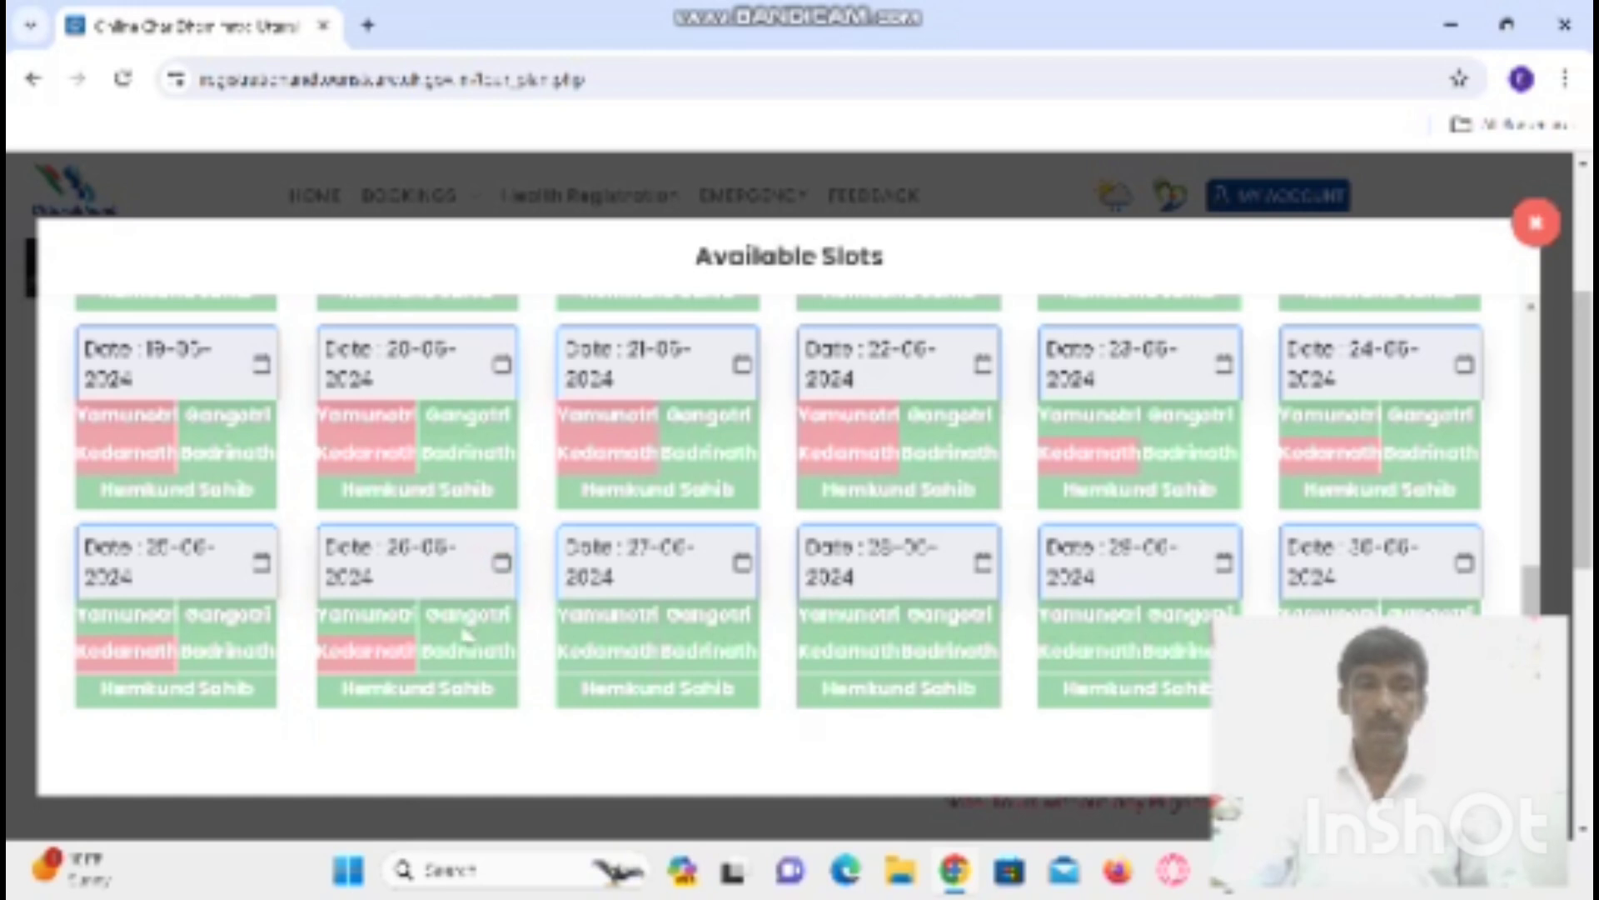
{"action": "left_click", "coordinate": [364, 611]}
{"action": "left_click", "coordinate": [454, 625]}
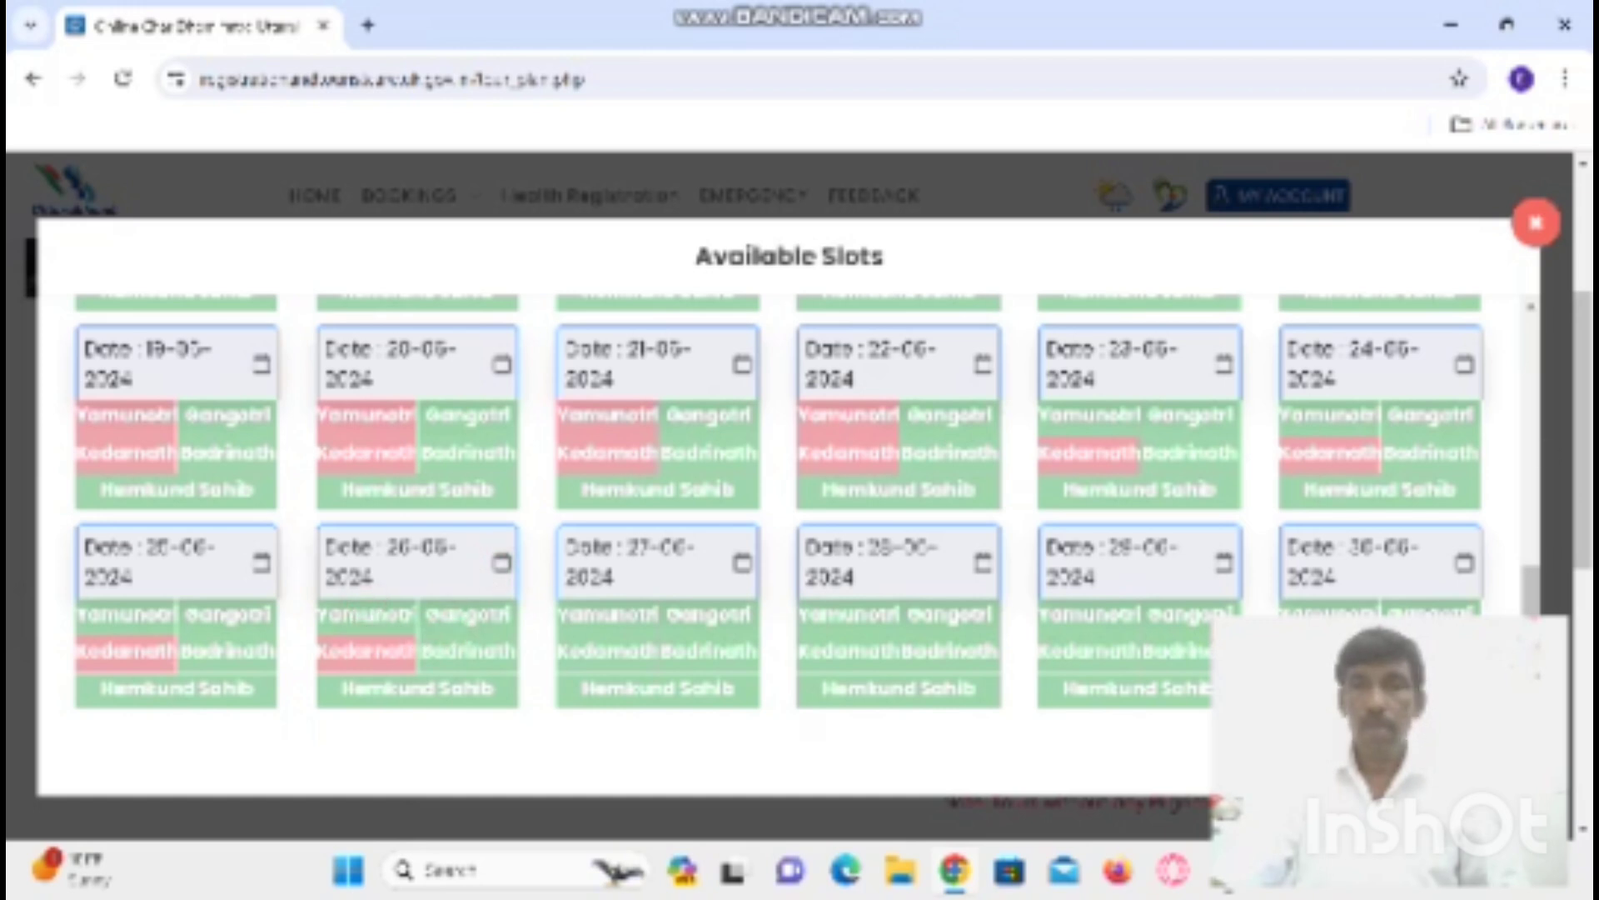
{"action": "left_click", "coordinate": [1537, 227]}
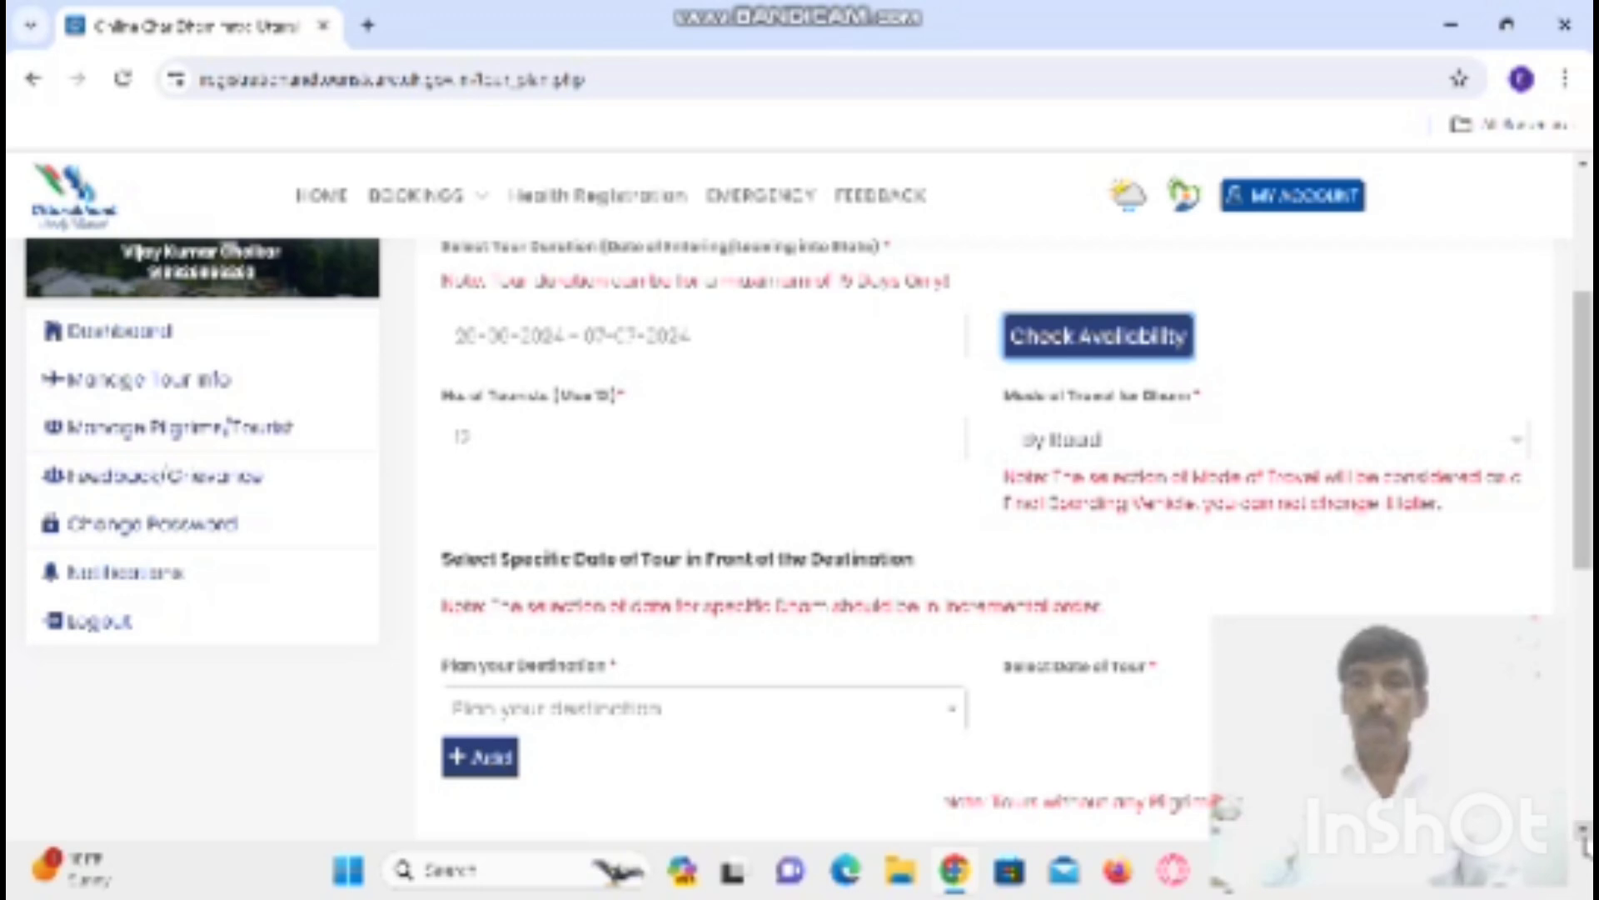
- Add Yamunotri, Gangotri and Kedarnath as the first three tour destinations
{"action": "scroll", "coordinate": [814, 789], "scroll_direction": "down", "scroll_amount": 2}
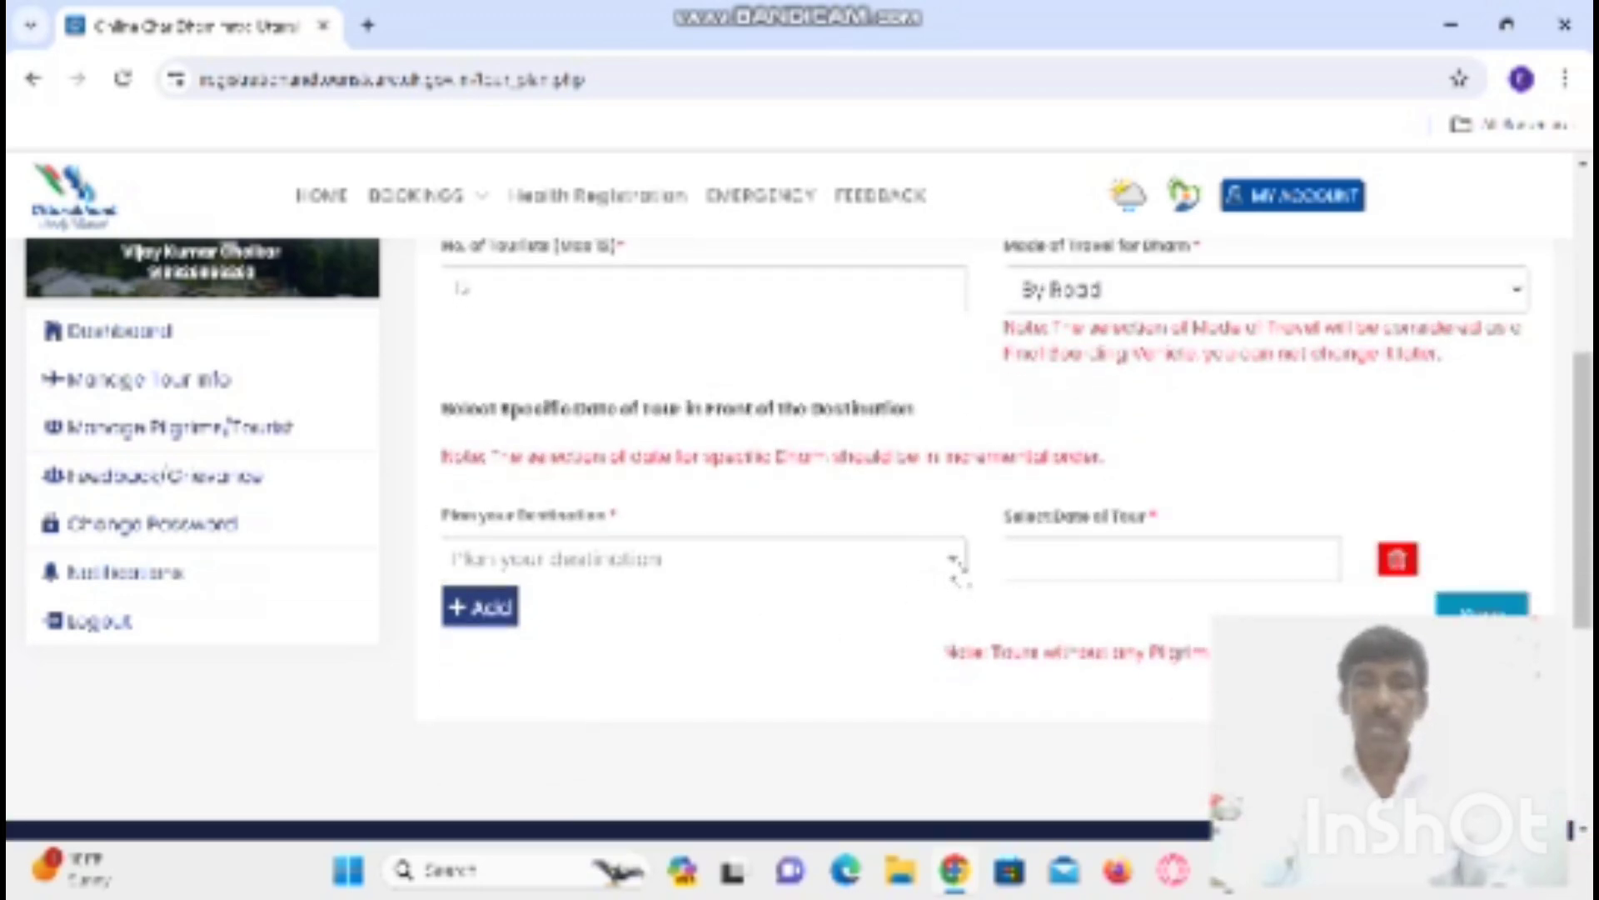
{"action": "left_click", "coordinate": [952, 569]}
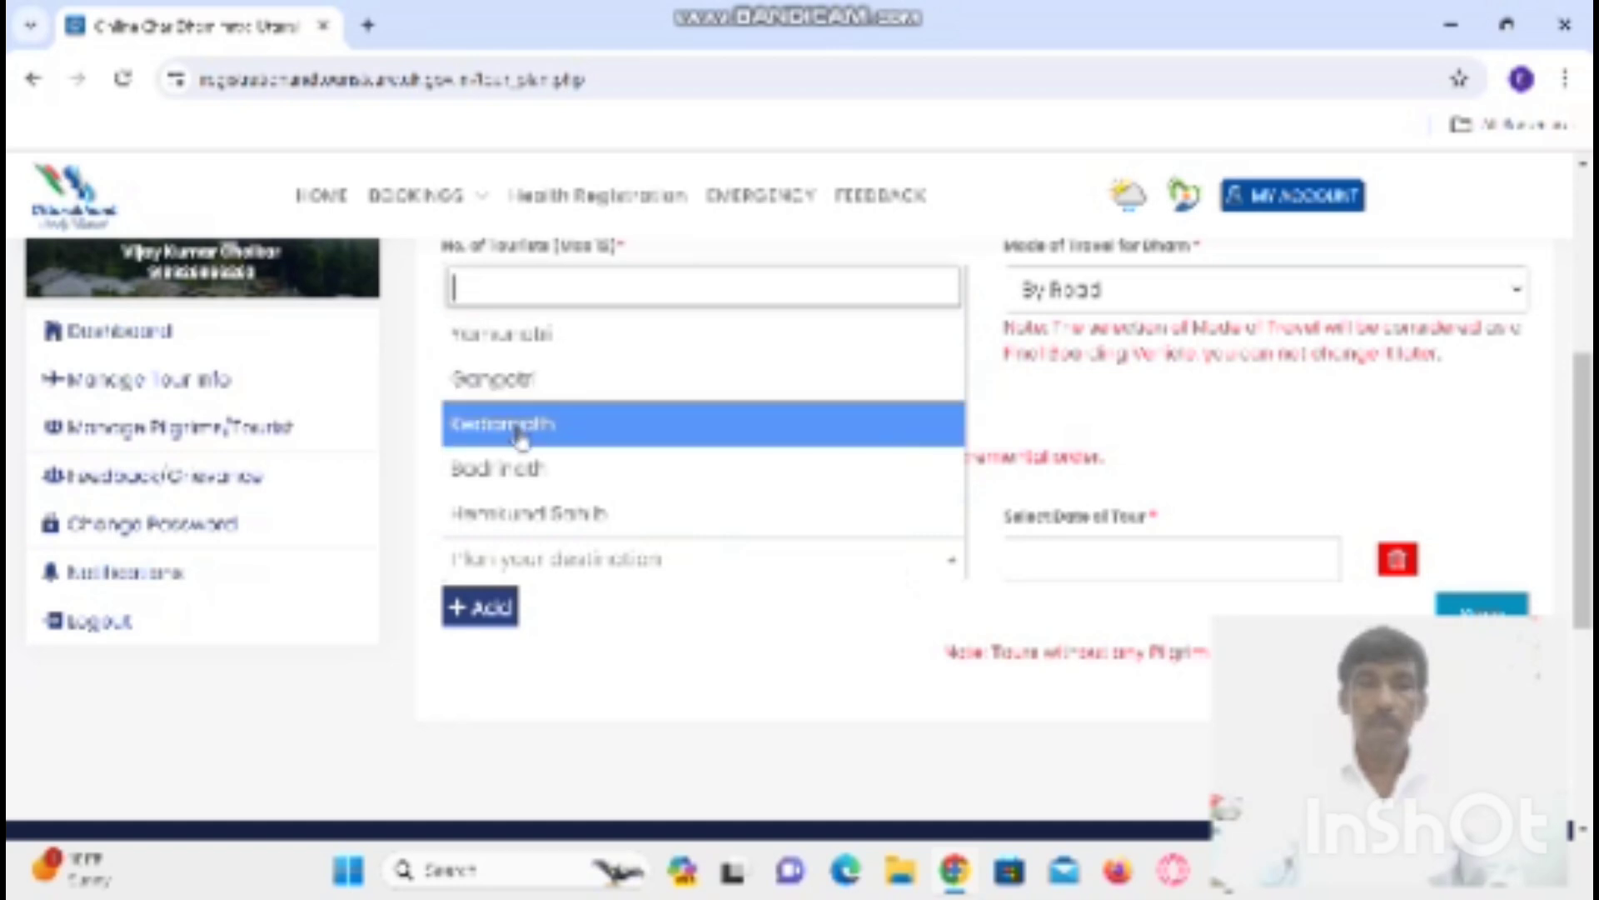
{"action": "left_click", "coordinate": [516, 343]}
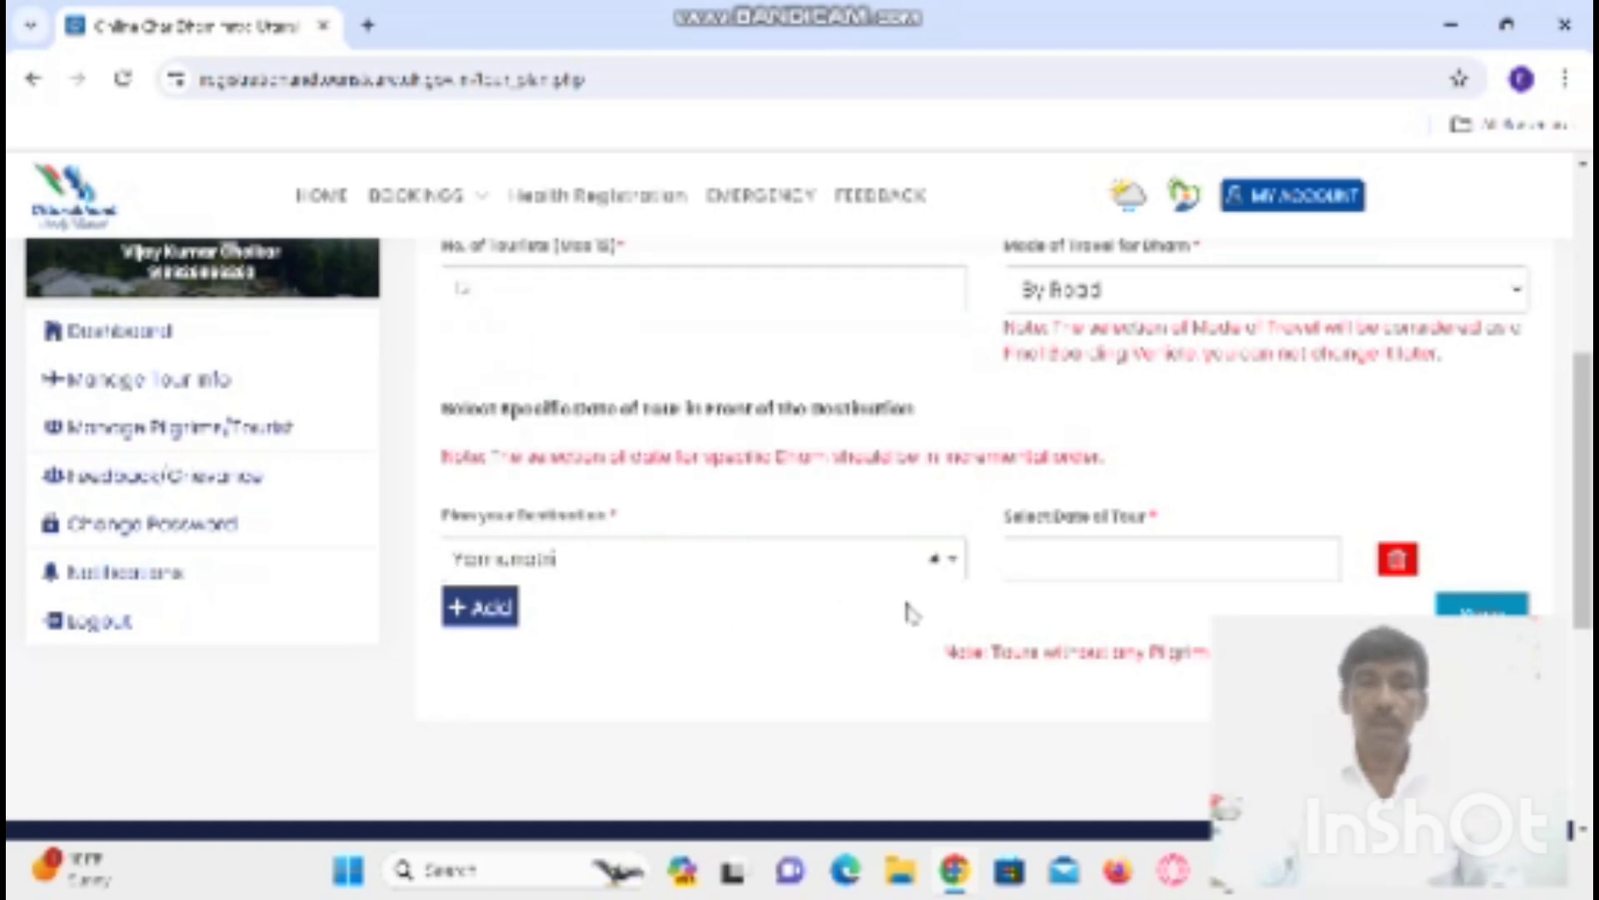
{"action": "left_click", "coordinate": [454, 610]}
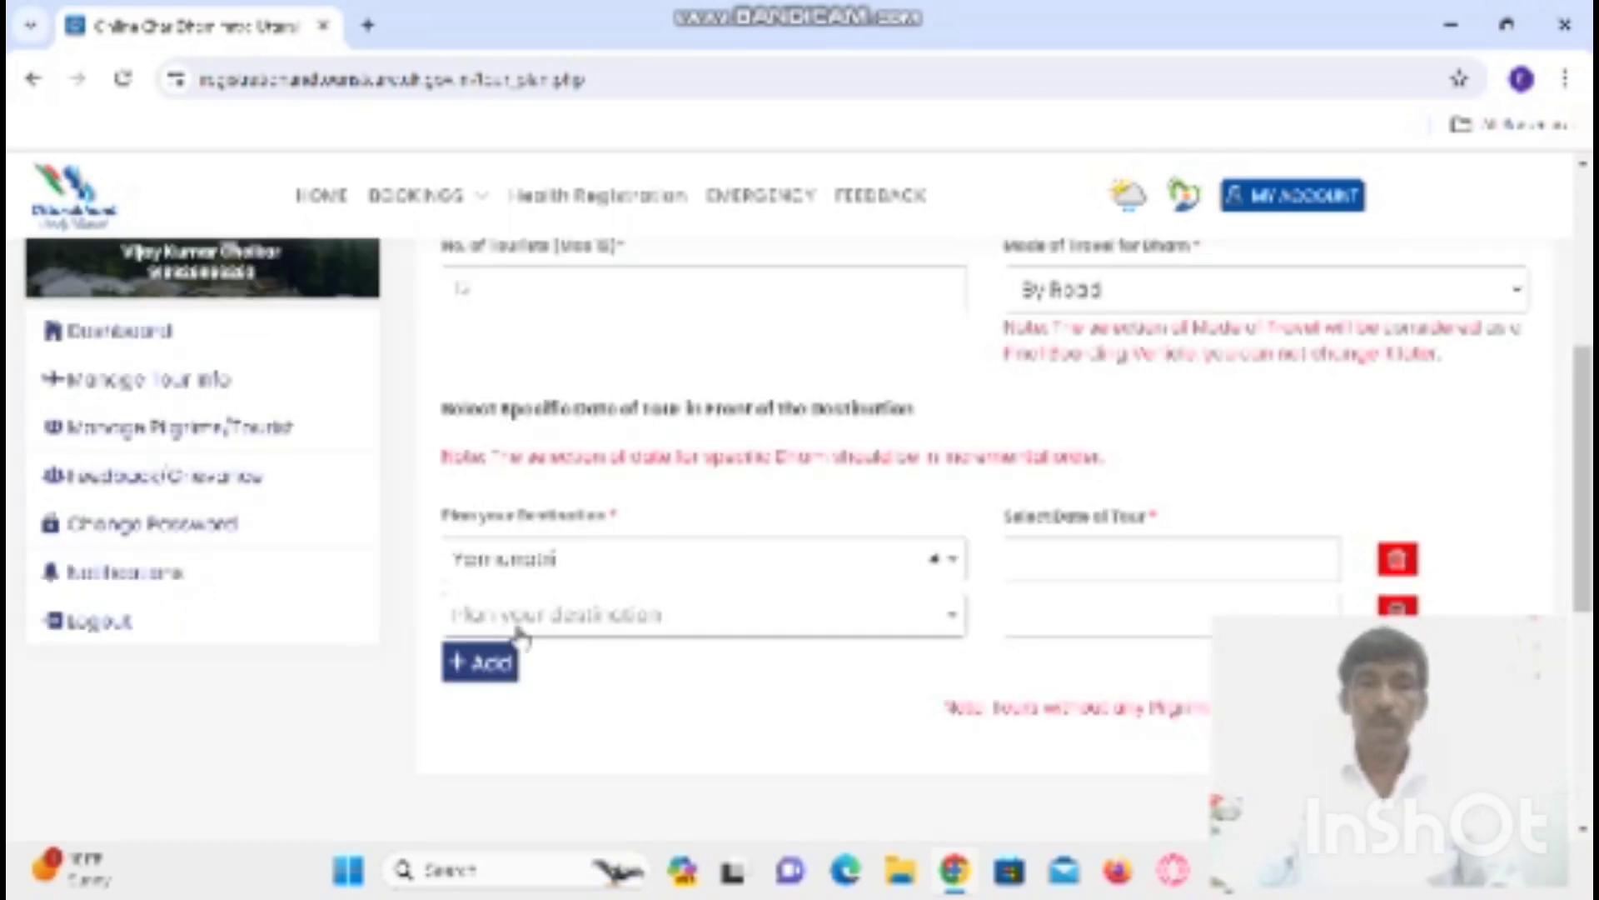
{"action": "left_click", "coordinate": [954, 617]}
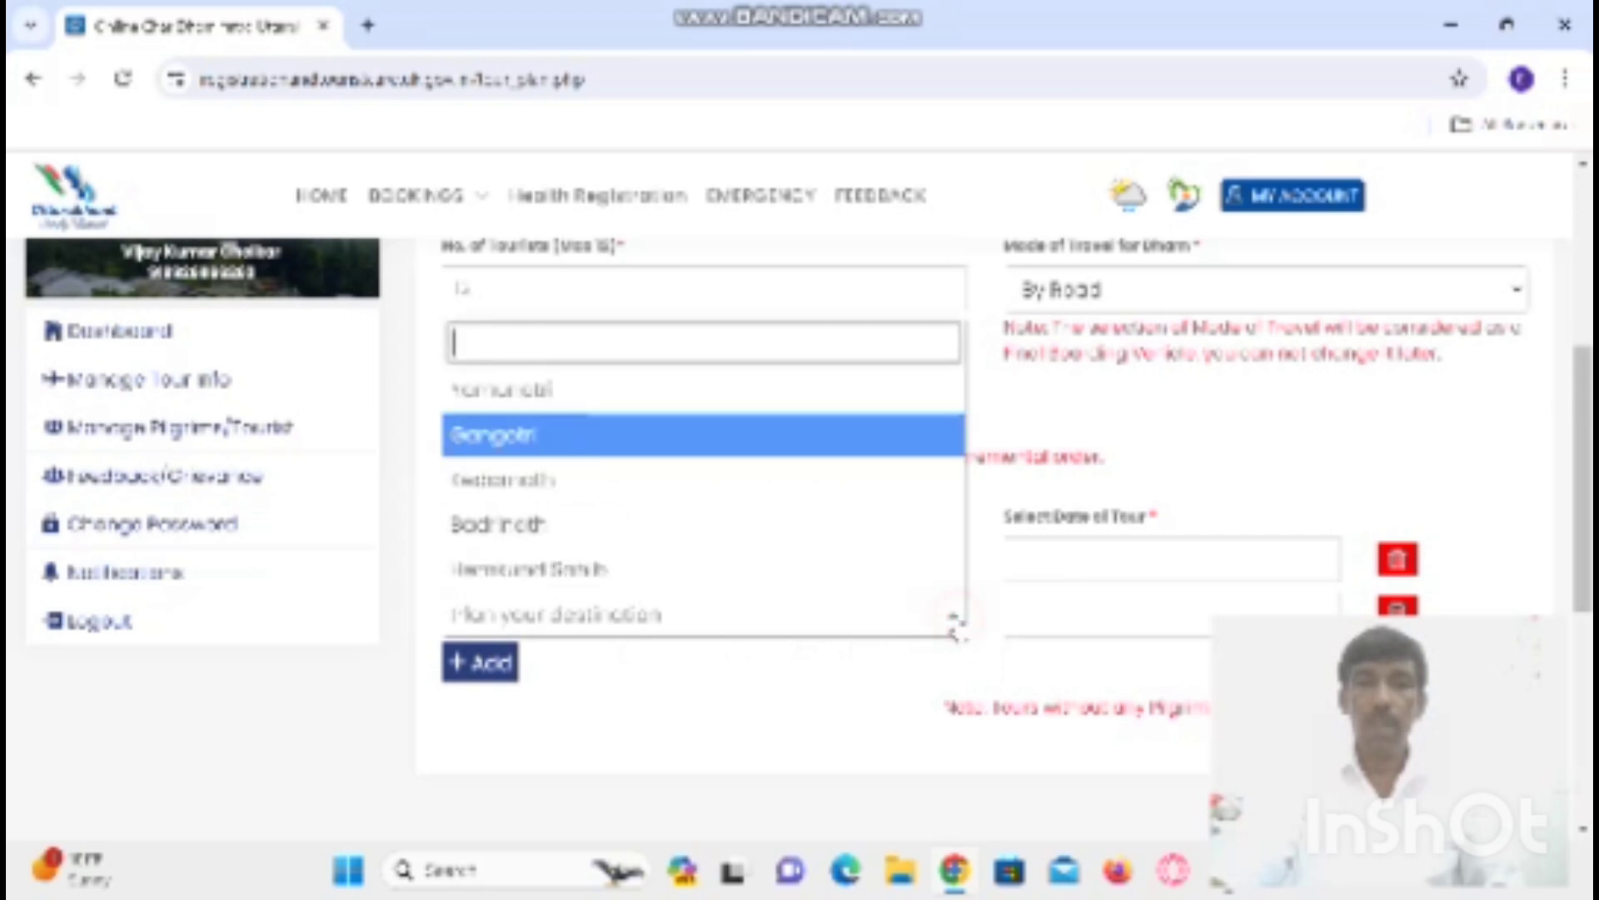
{"action": "left_click", "coordinate": [508, 437]}
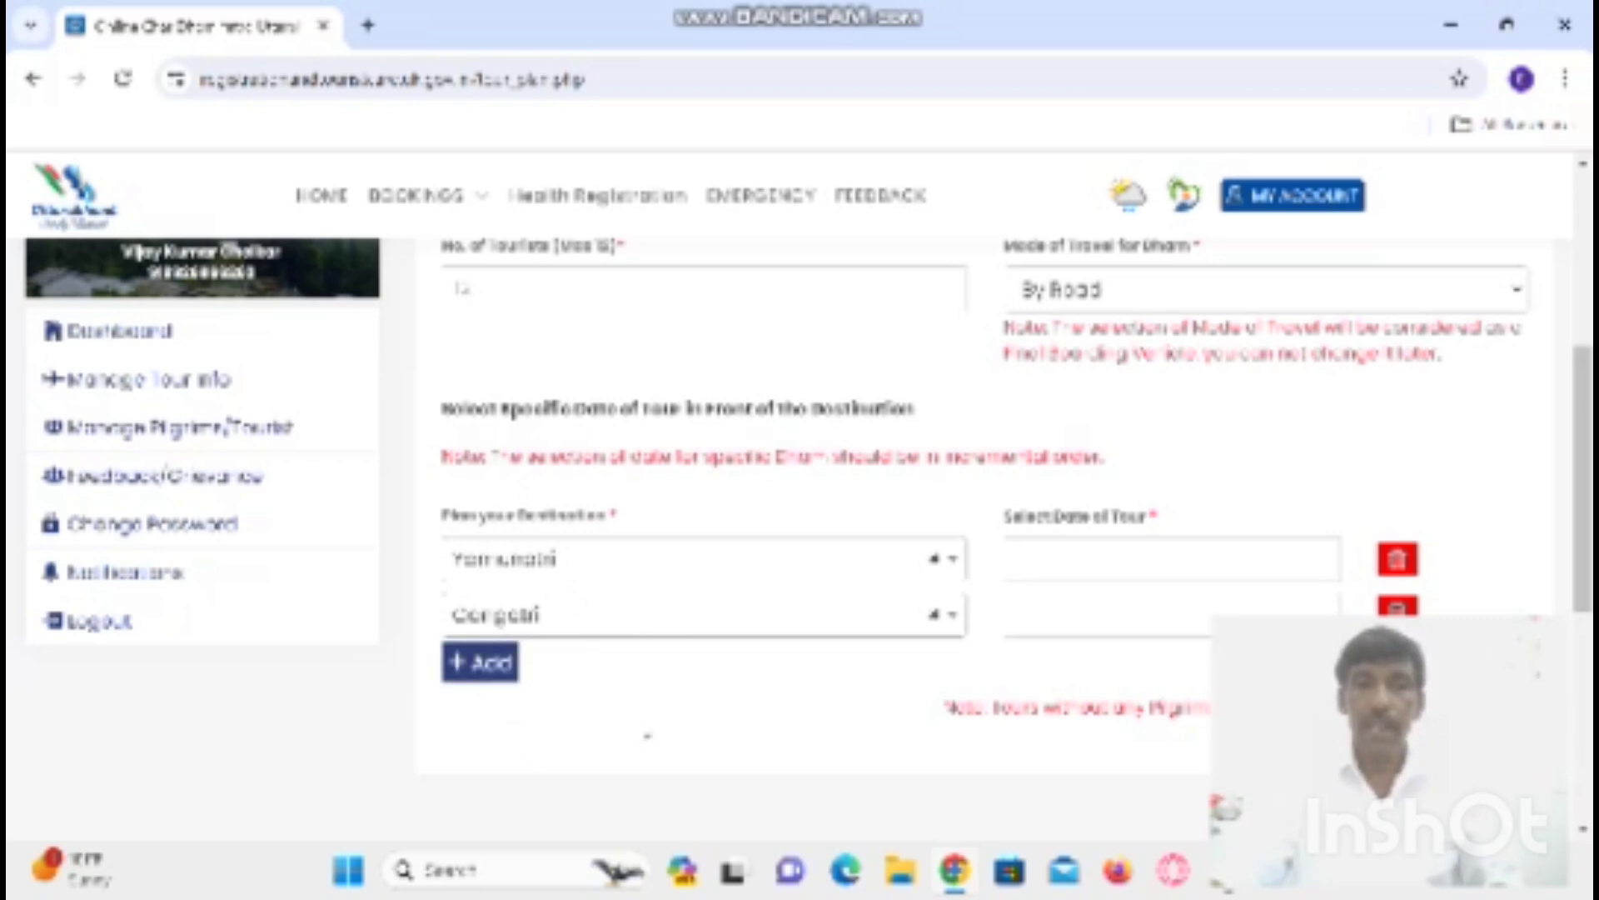
{"action": "left_click", "coordinate": [495, 667]}
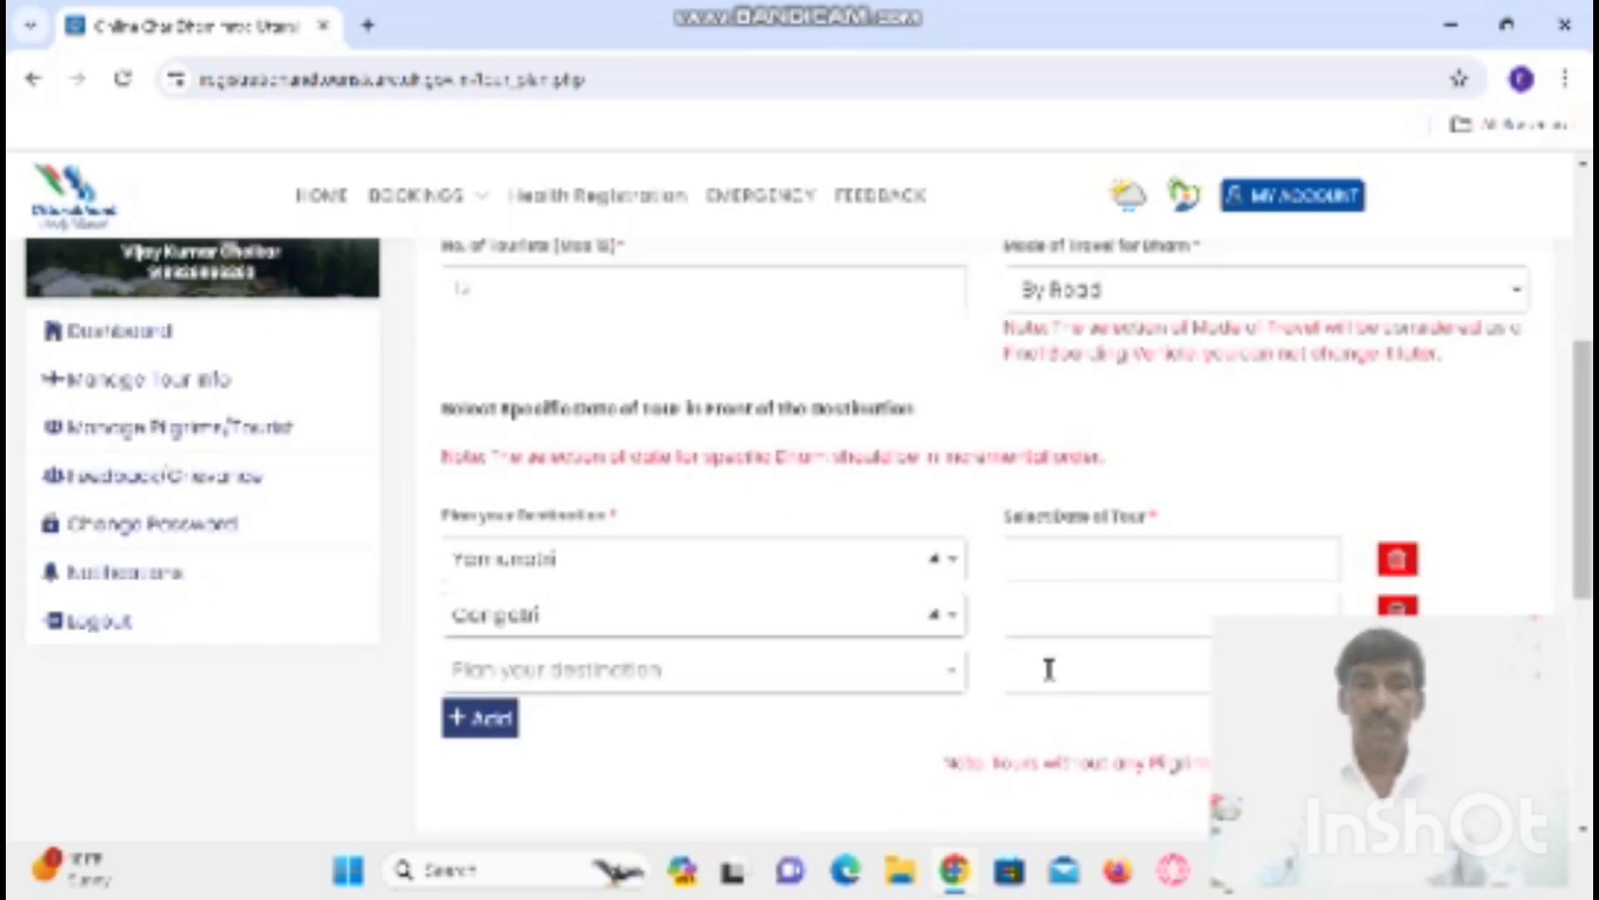
{"action": "left_click", "coordinate": [962, 679]}
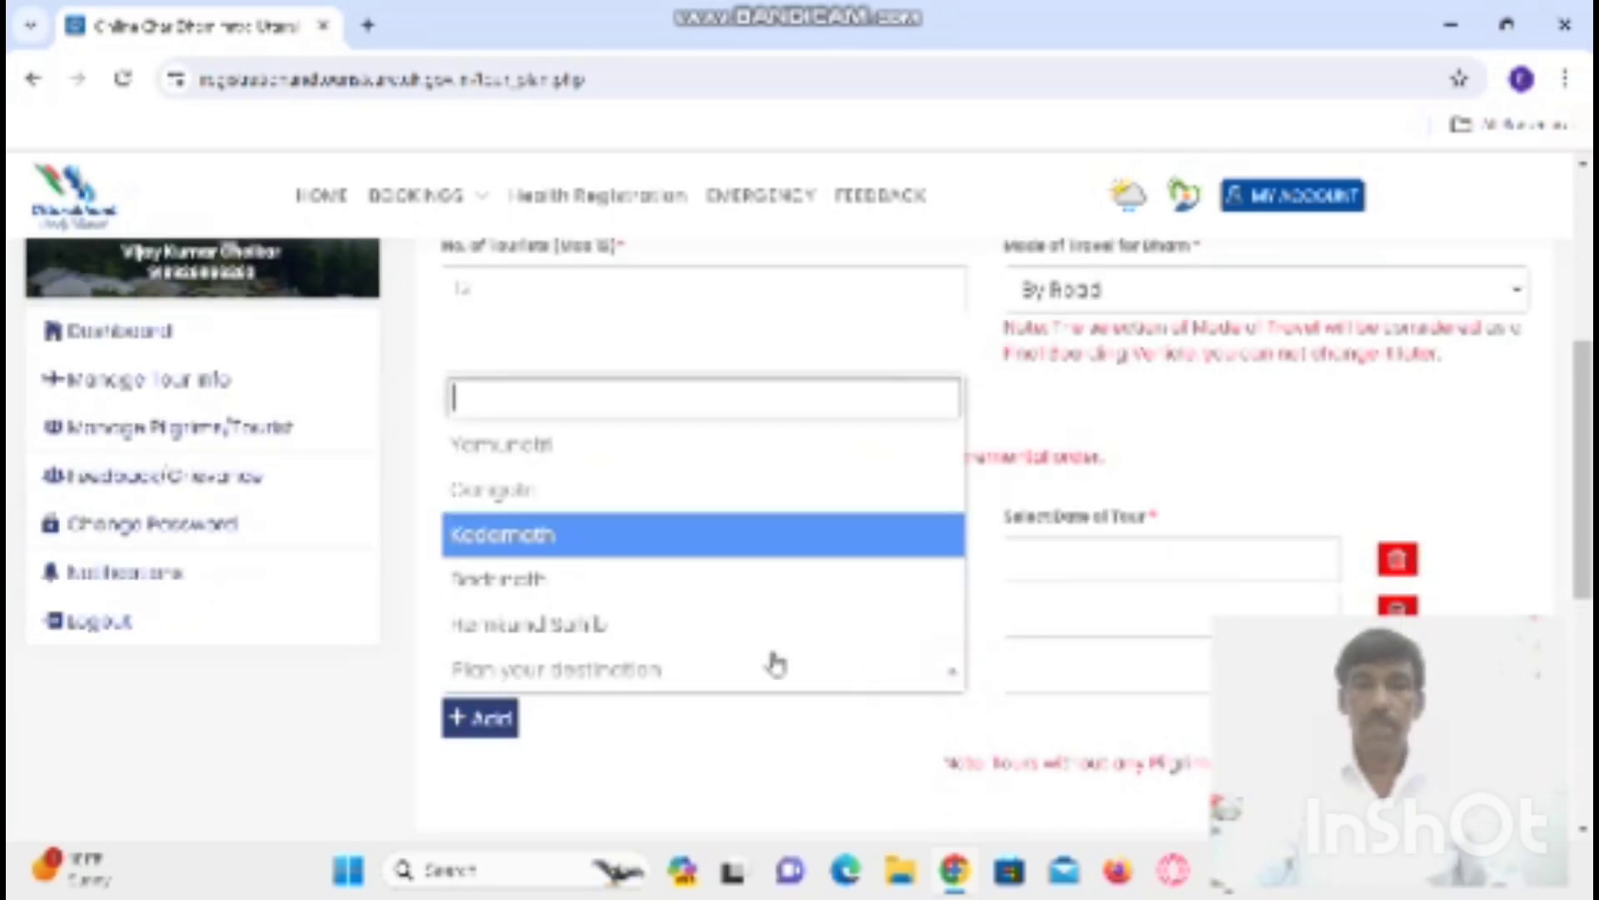
{"action": "left_click", "coordinate": [541, 543]}
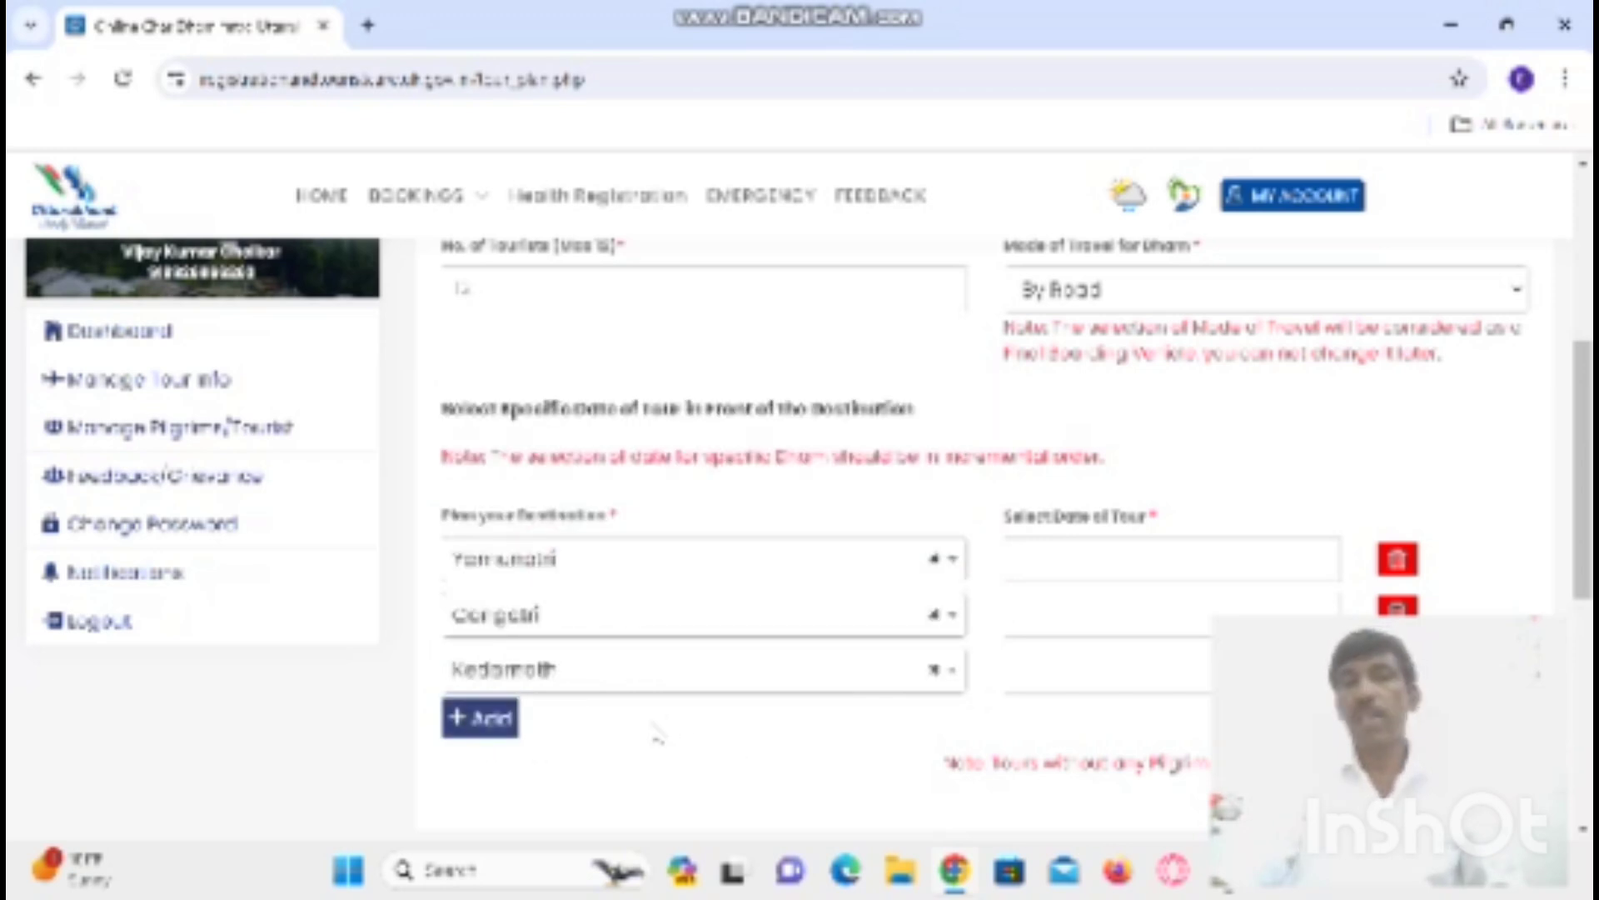
- Add Badrinath and Hemkund Sahib as the fourth and fifth destinations
{"action": "left_click", "coordinate": [510, 732]}
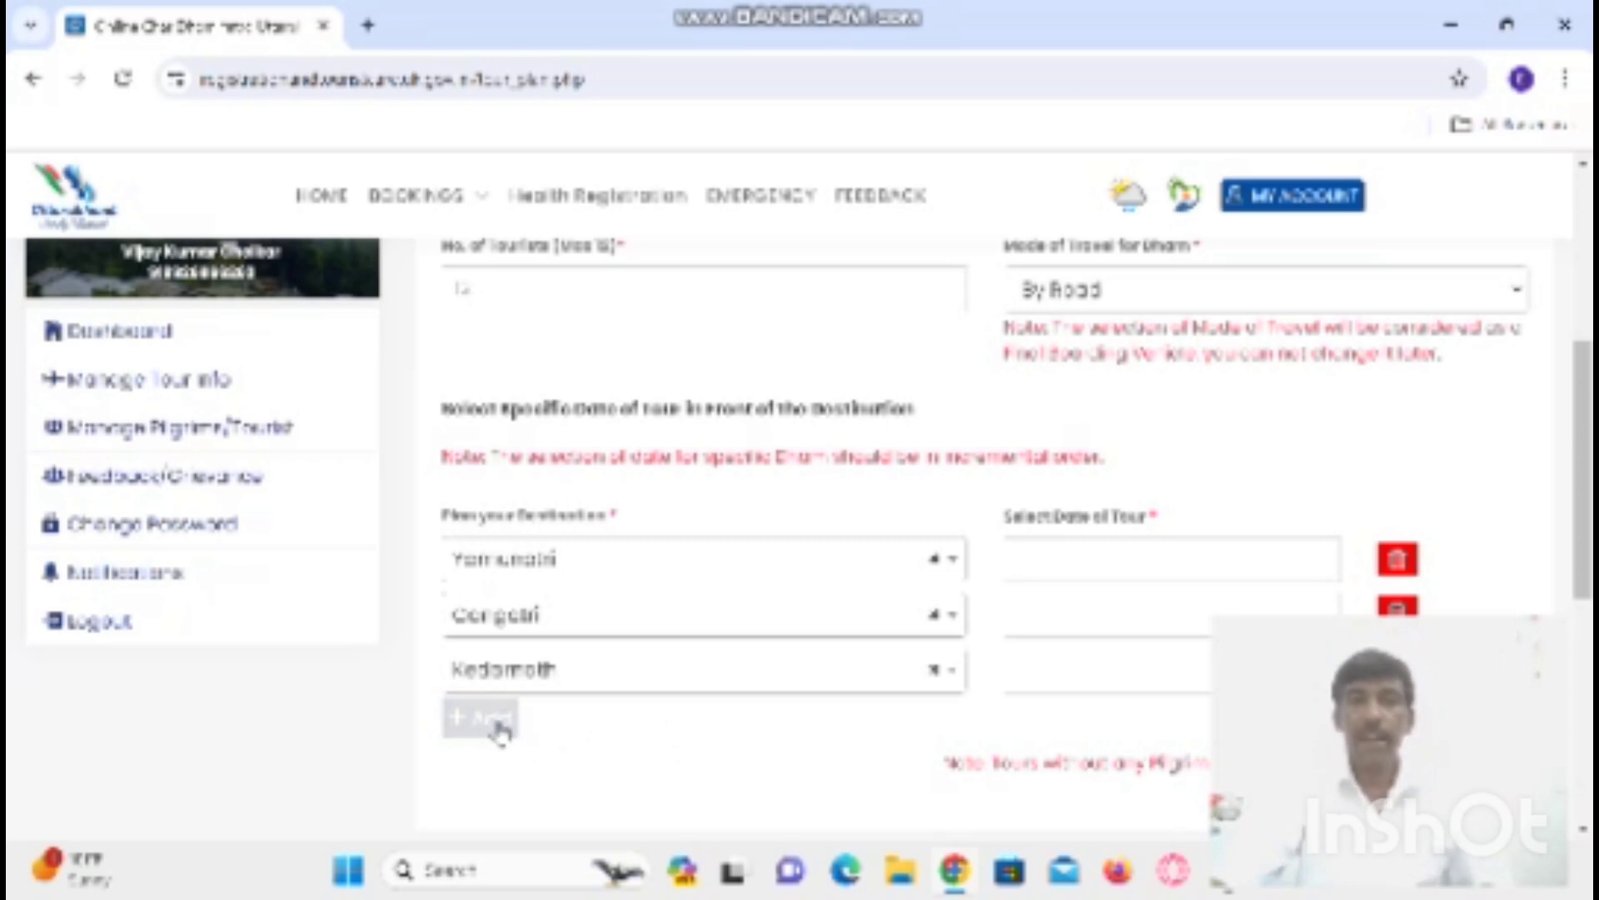
{"action": "left_click", "coordinate": [500, 718]}
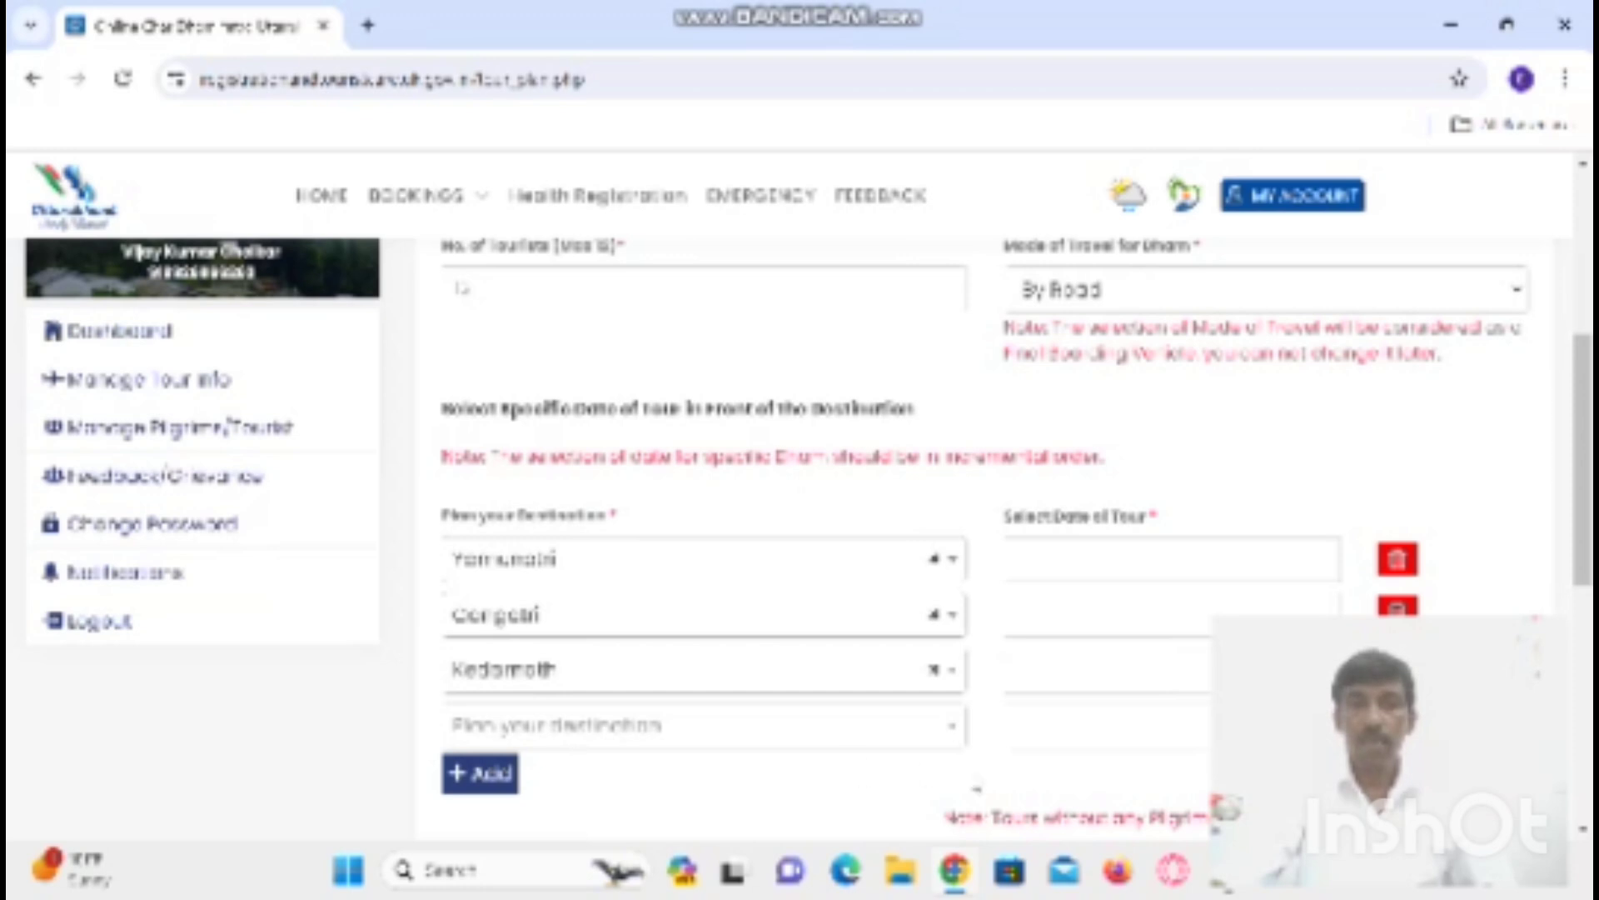
{"action": "left_click", "coordinate": [950, 733]}
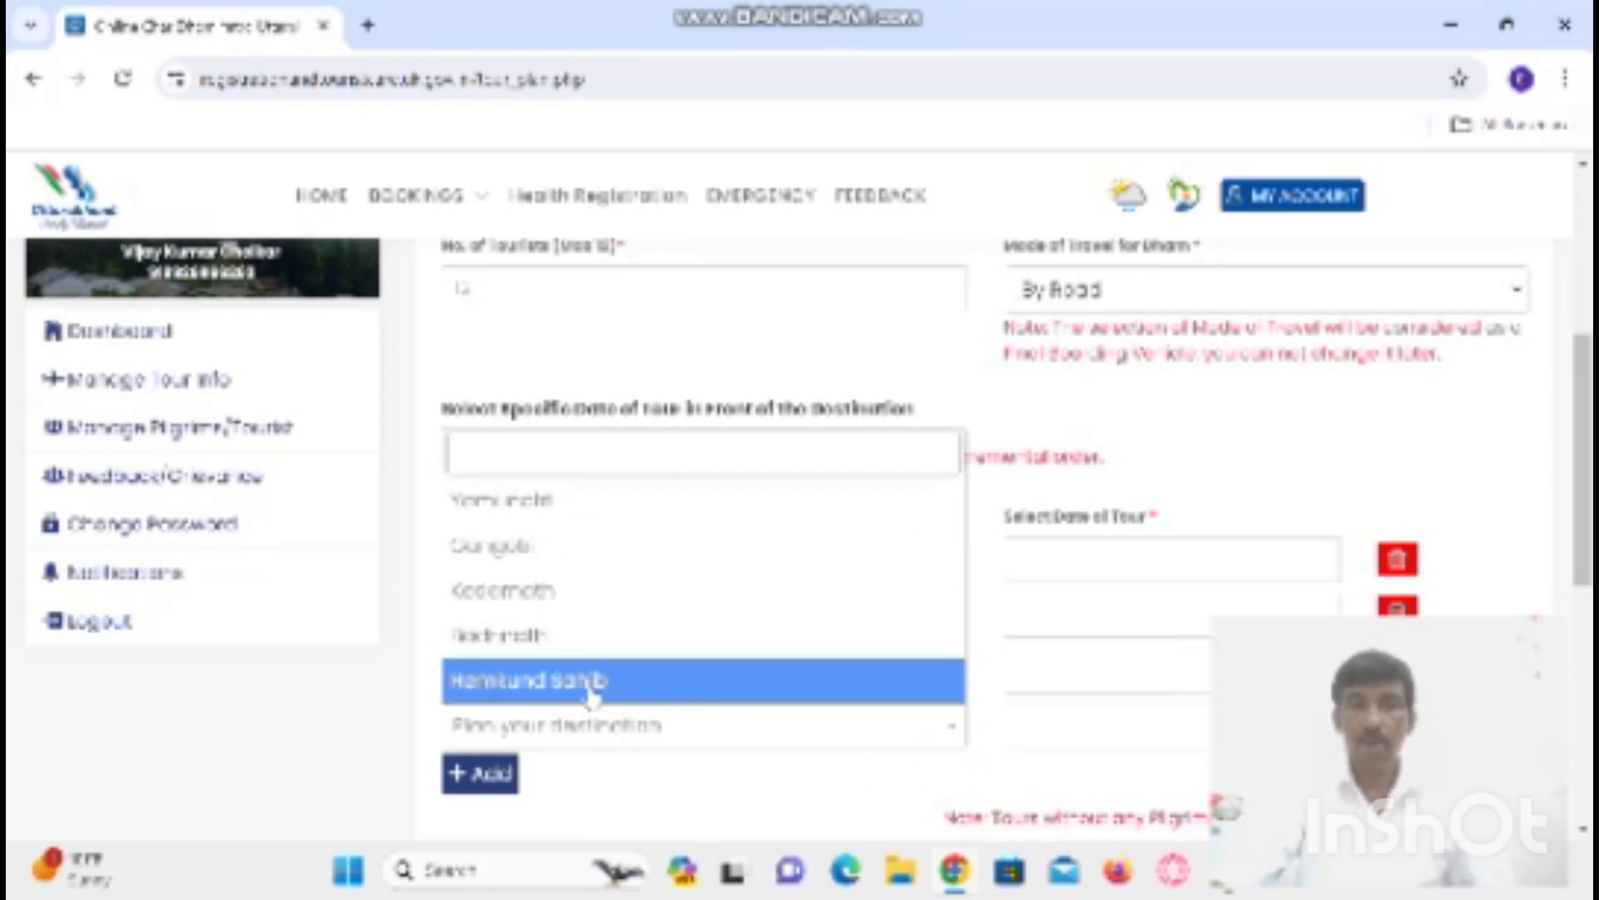
{"action": "left_click", "coordinate": [556, 652]}
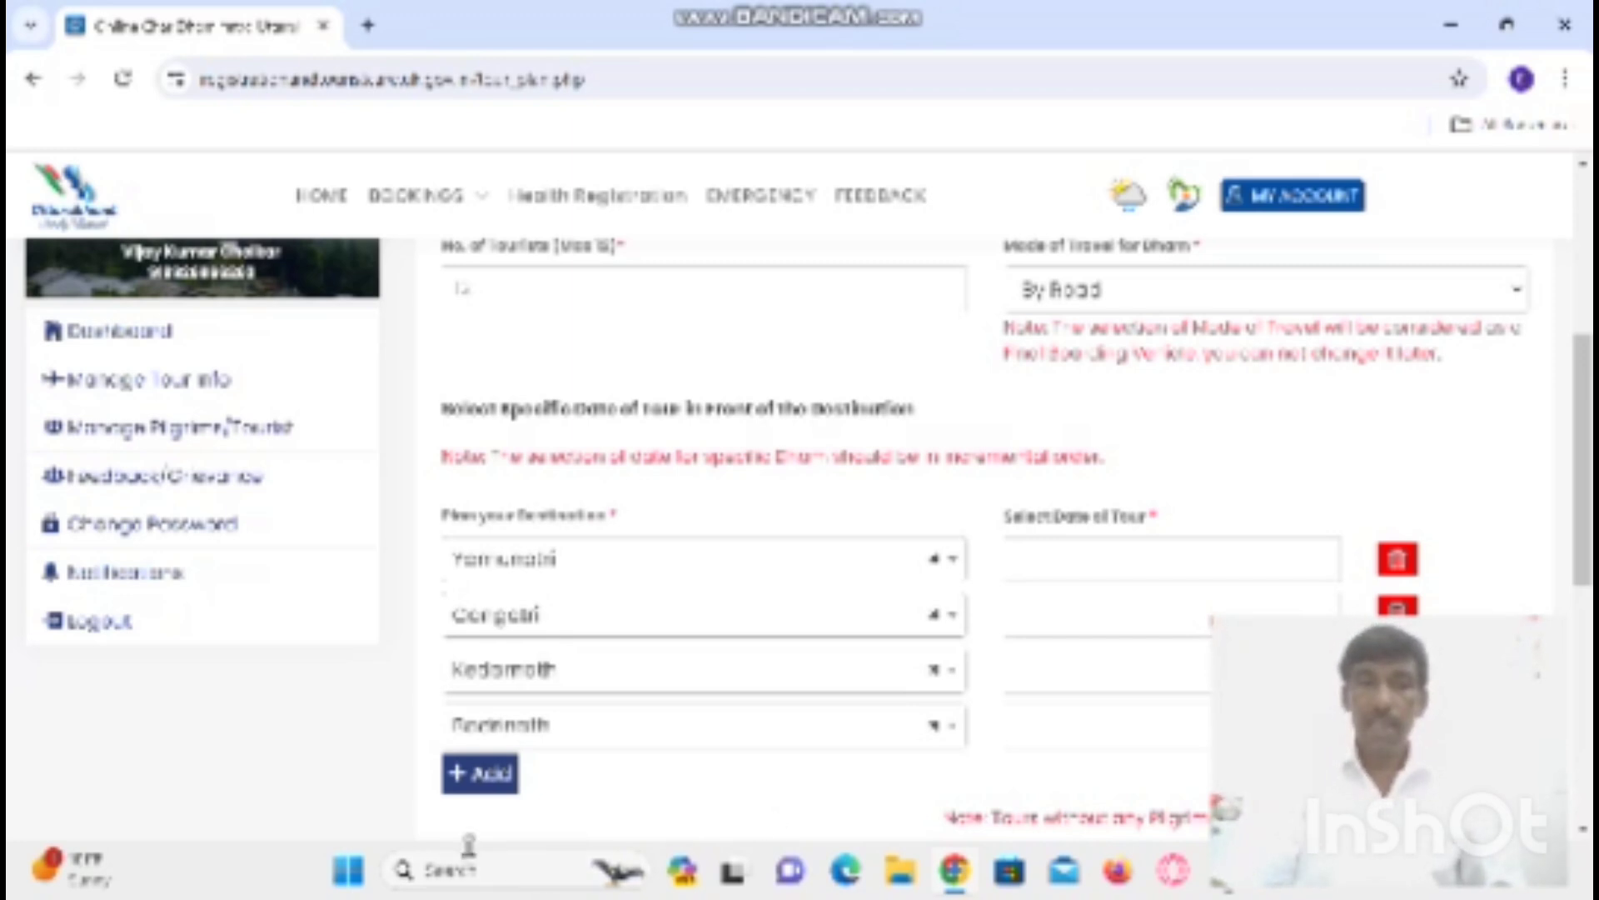
{"action": "left_click", "coordinate": [489, 772]}
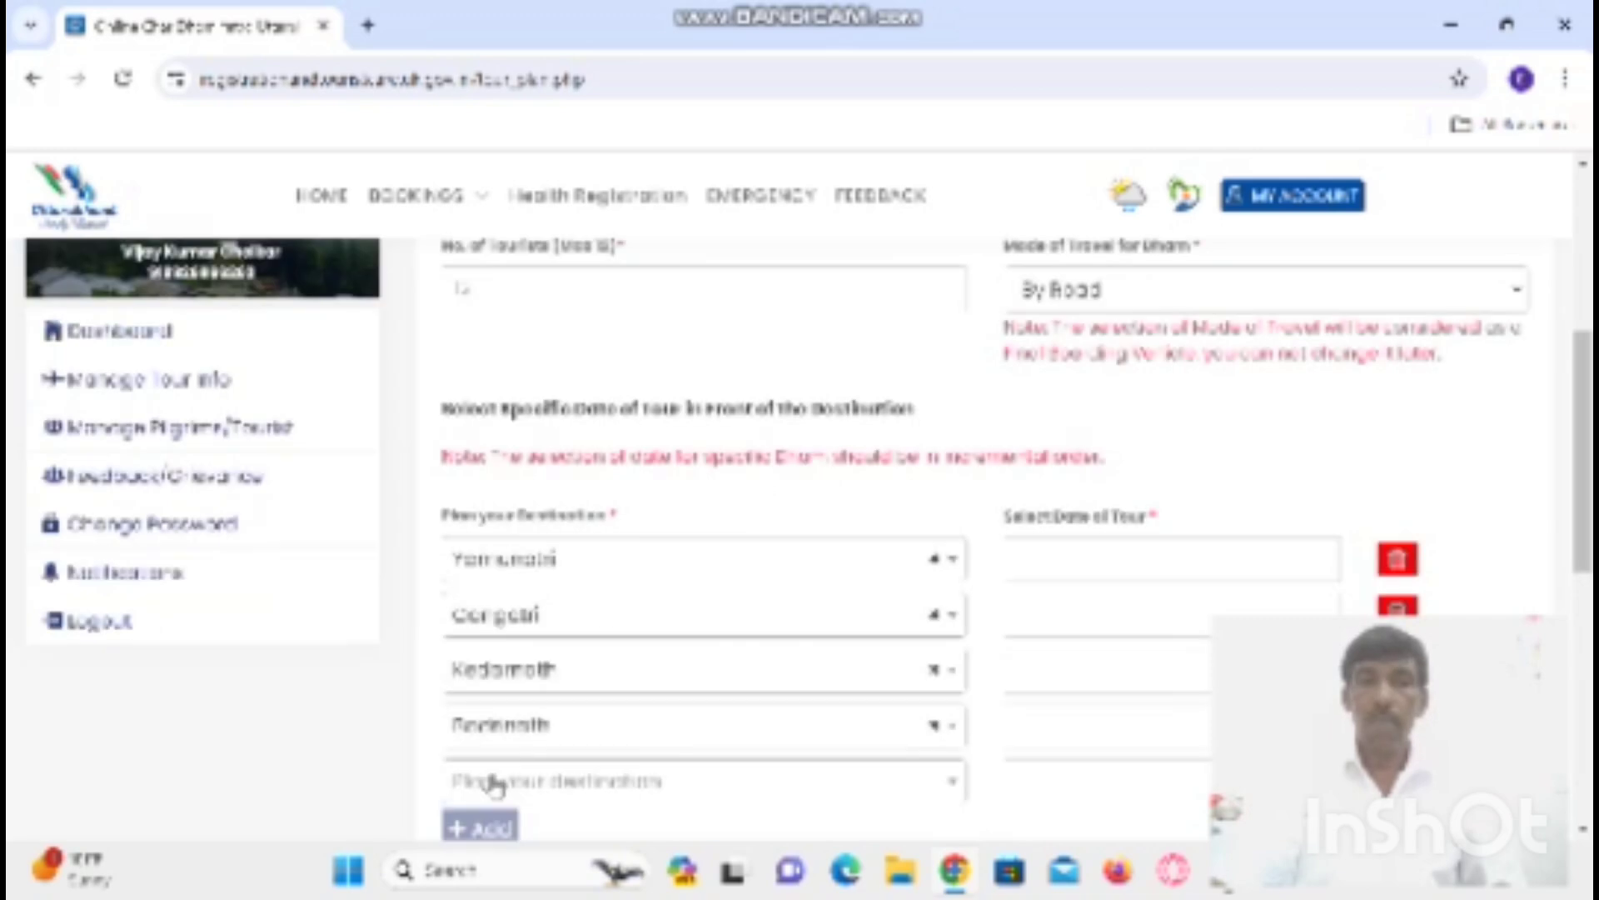
{"action": "left_click", "coordinate": [956, 789]}
{"action": "left_click", "coordinate": [625, 741]}
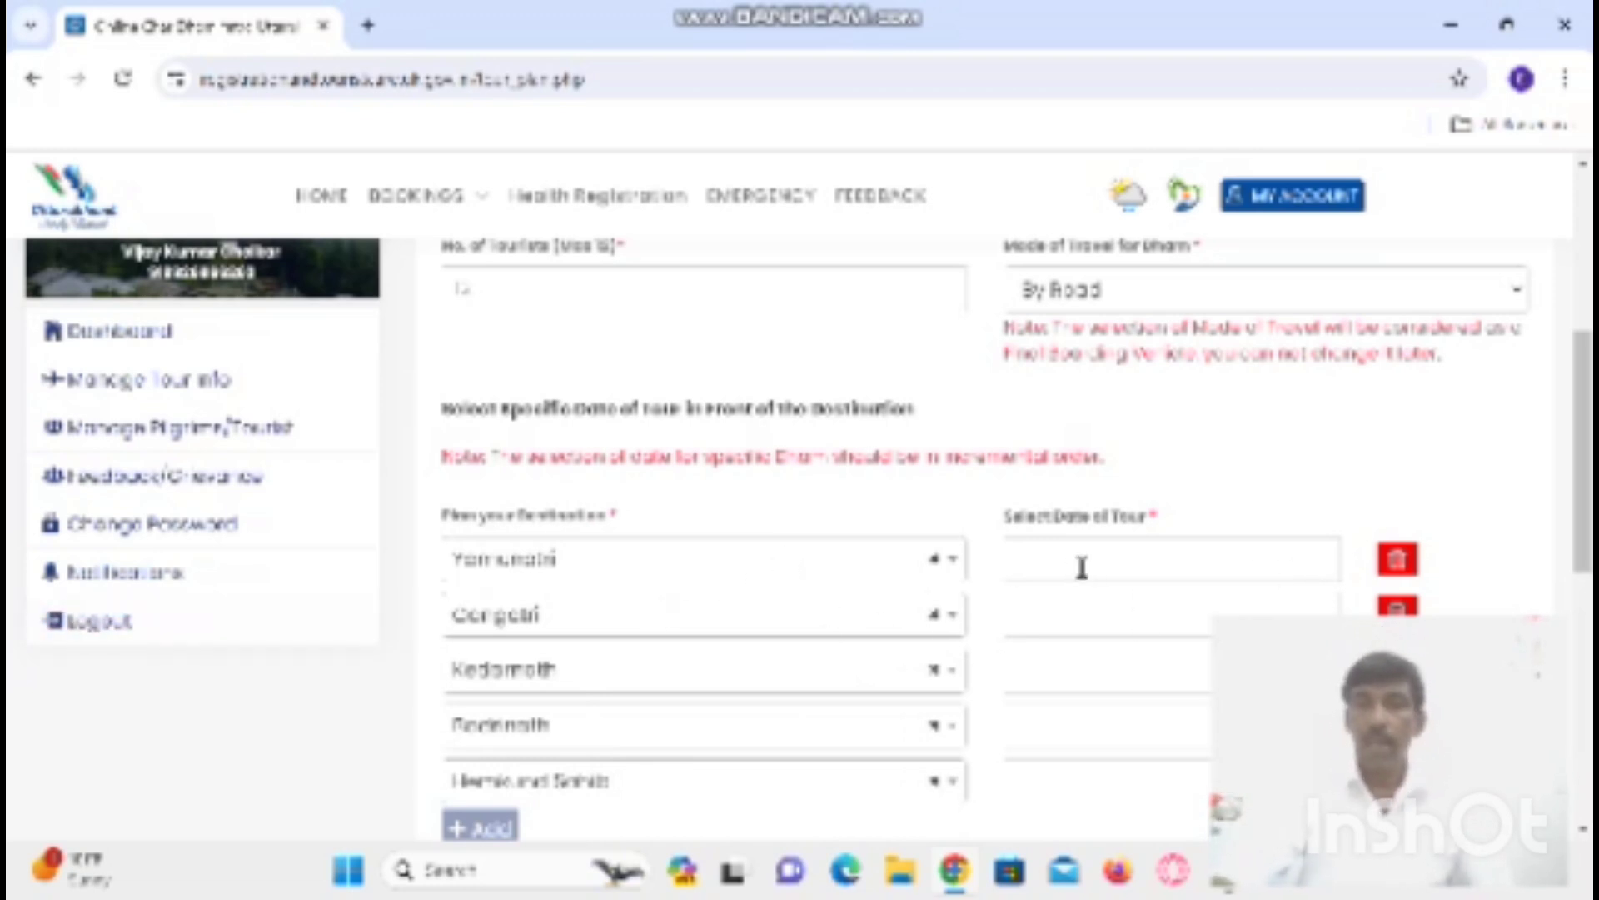
{"action": "left_click", "coordinate": [1162, 559]}
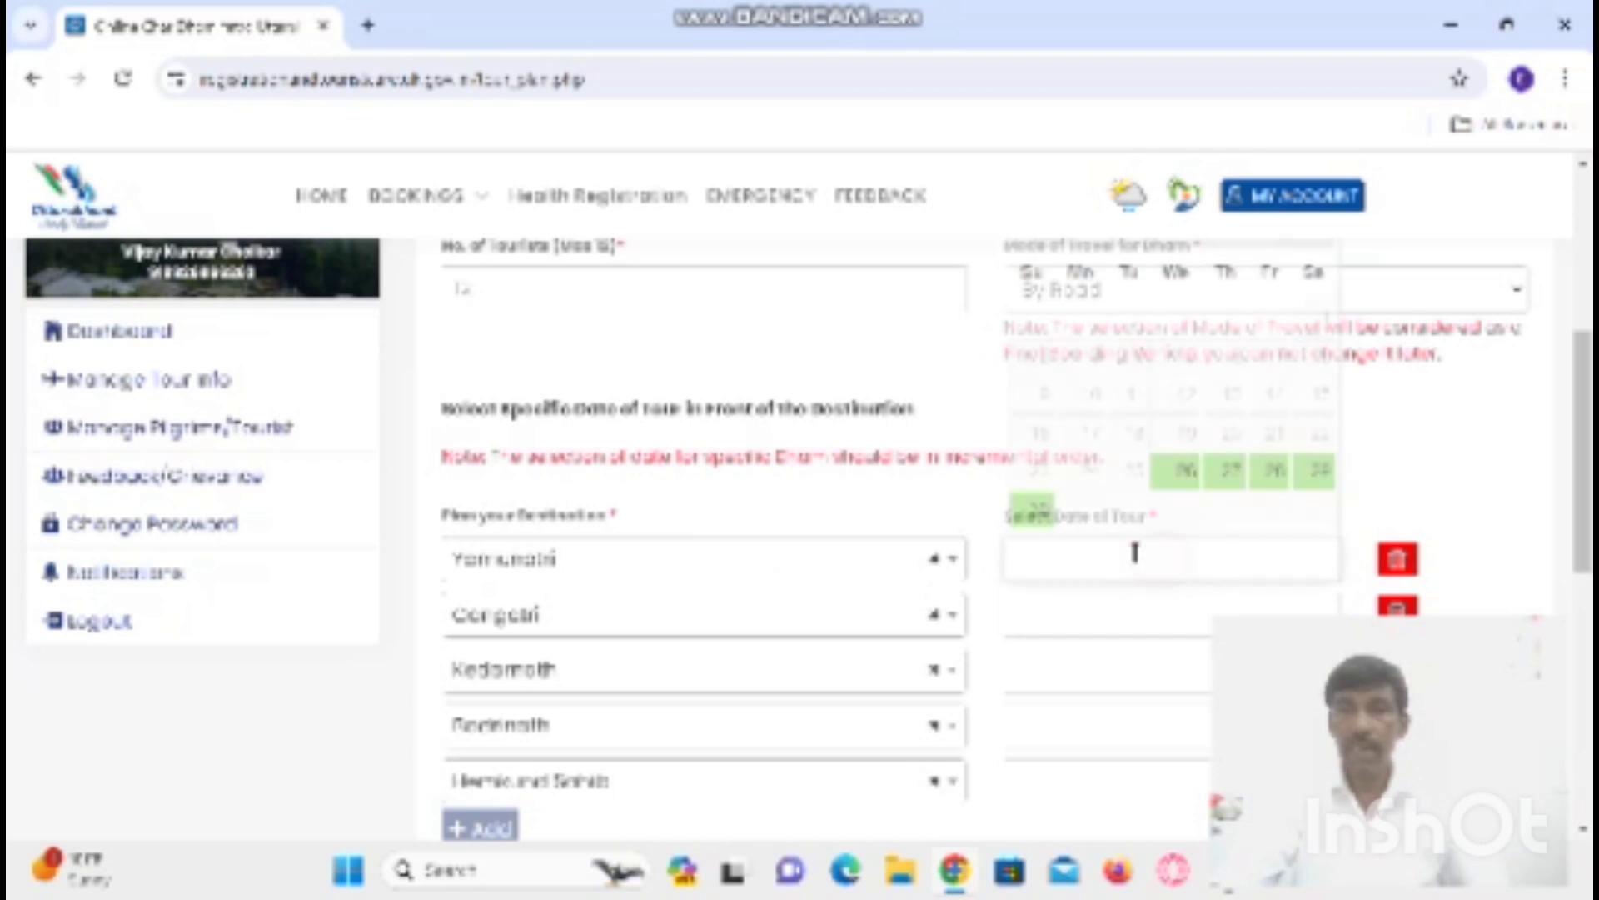
- Set Yamunotri's tour date to 26-06-2024 and Gangotri's to 28-06-2024
{"action": "left_click", "coordinate": [1184, 476]}
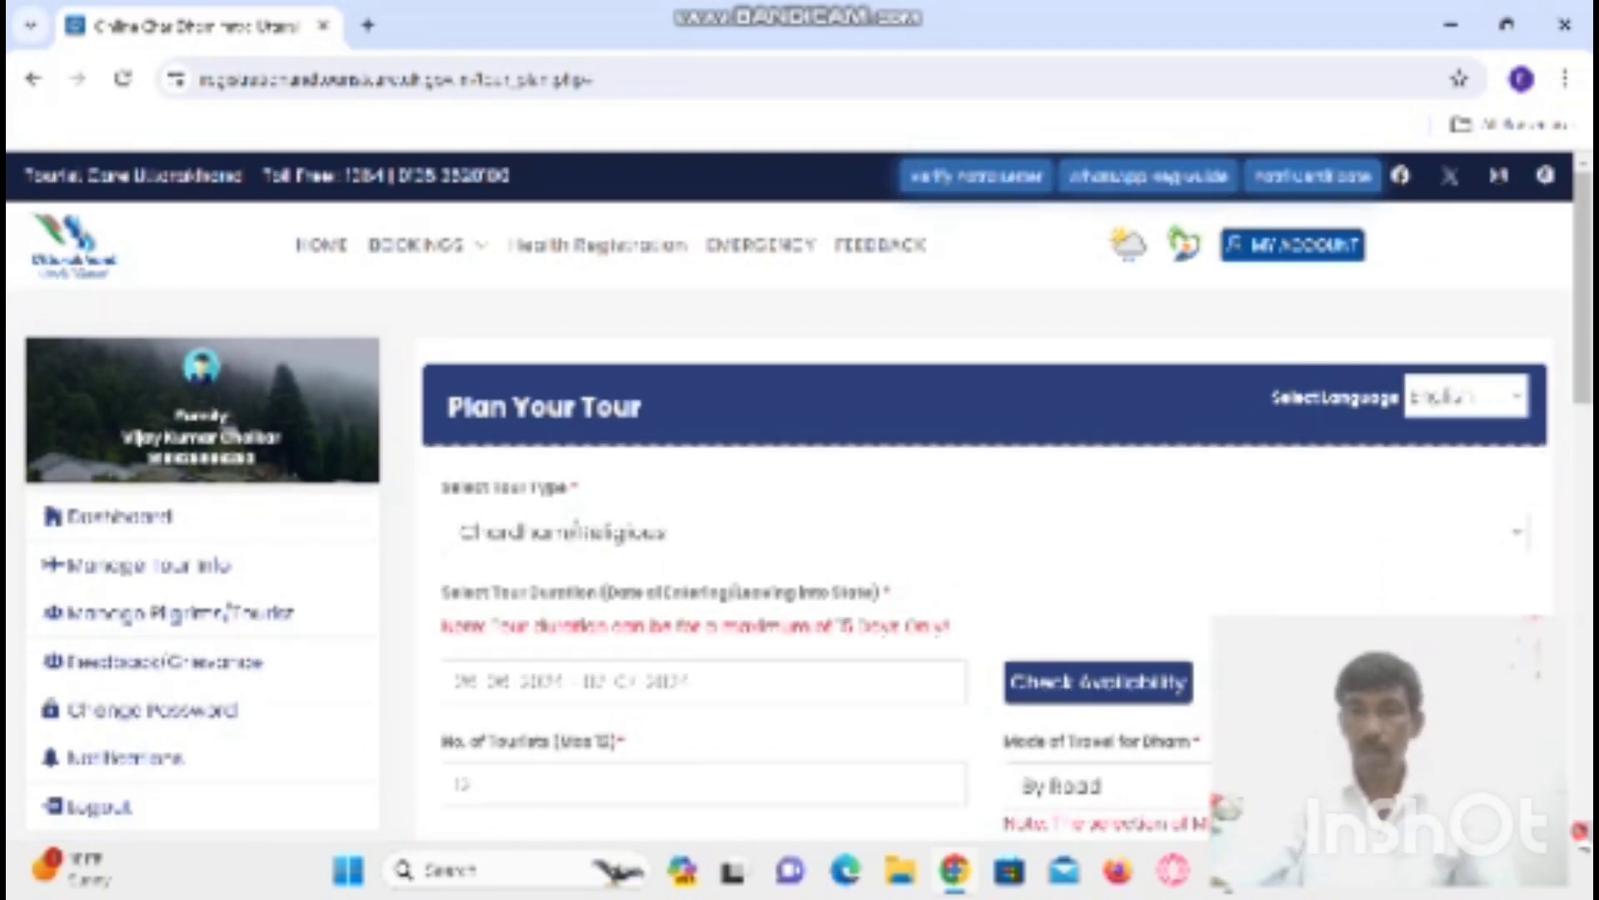
{"action": "scroll", "coordinate": [800, 500], "scroll_direction": "down", "scroll_amount": 3}
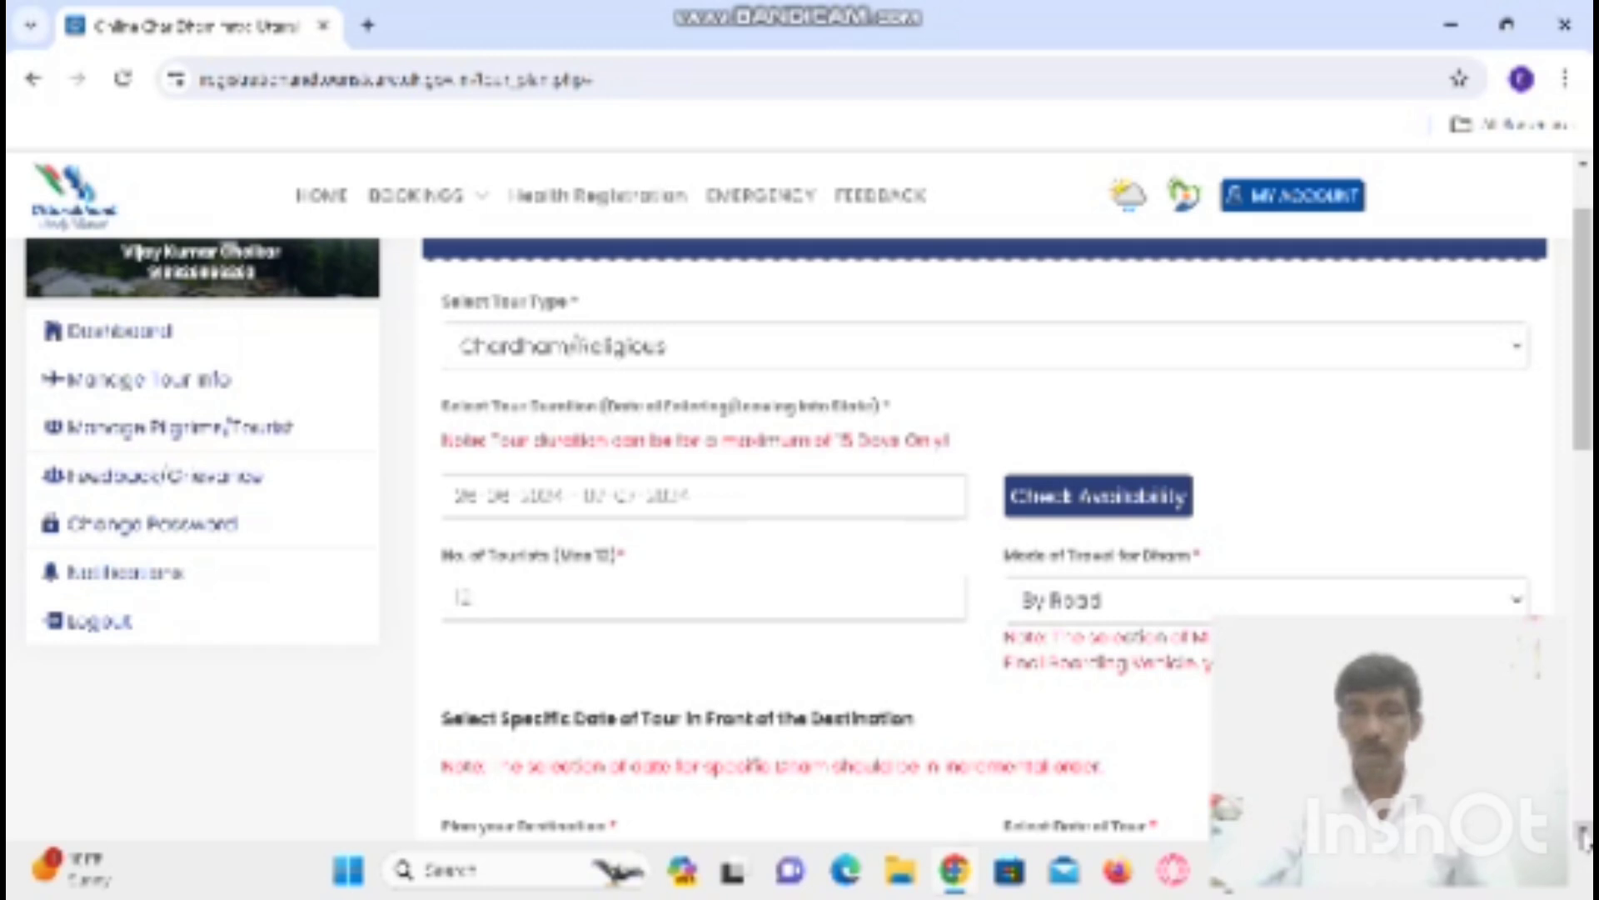
{"action": "scroll", "coordinate": [982, 533], "scroll_direction": "down", "scroll_amount": 2}
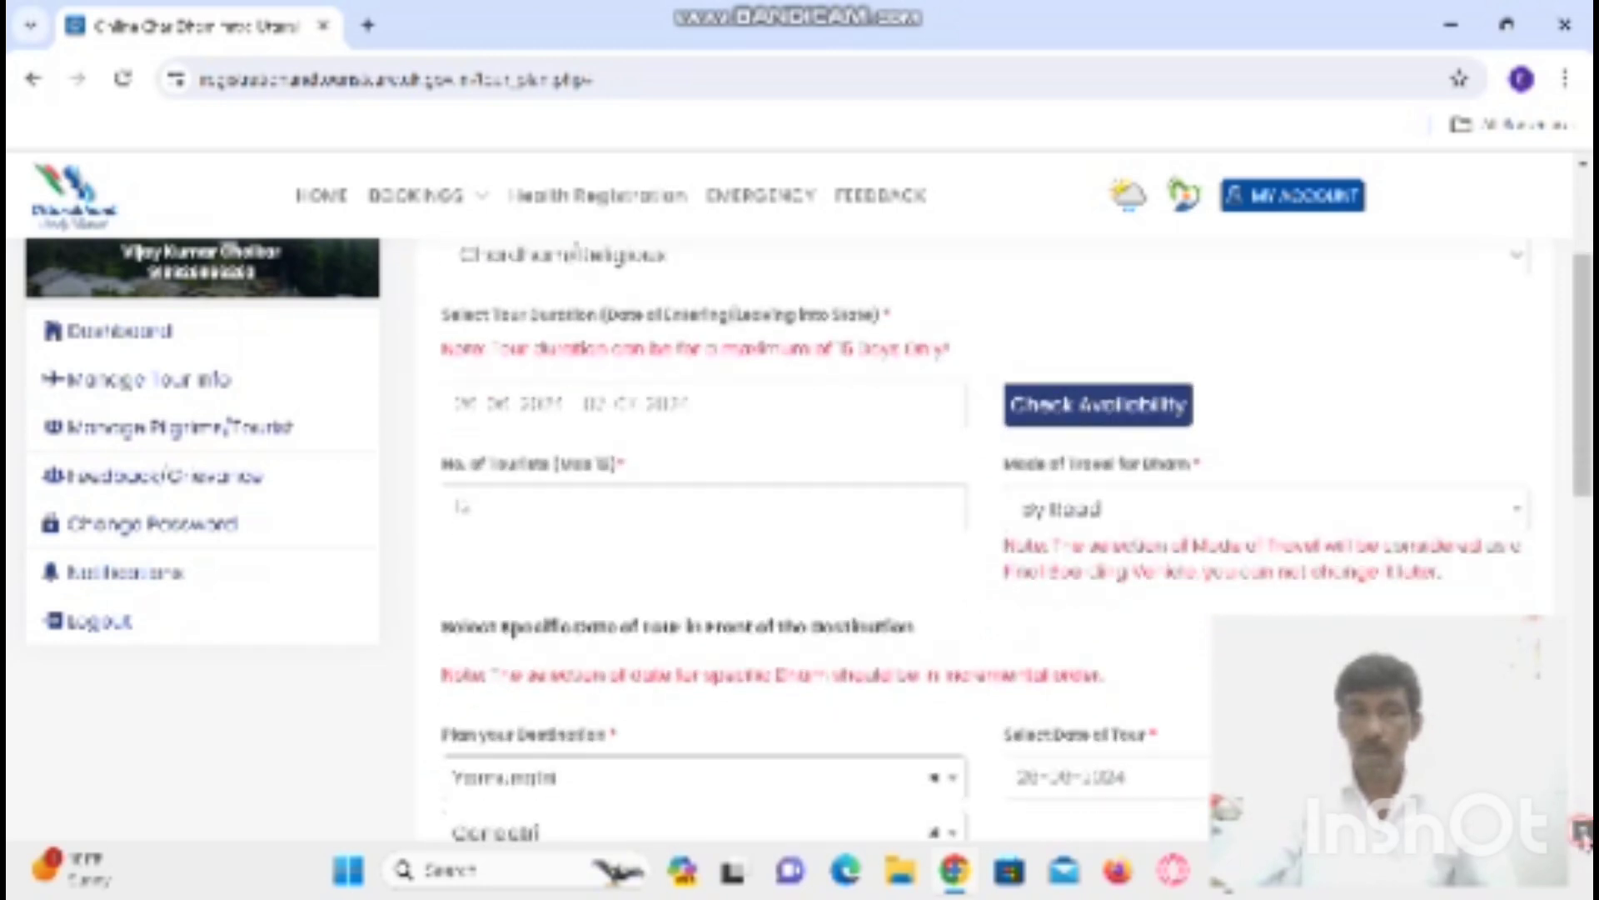
{"action": "scroll", "coordinate": [983, 533], "scroll_direction": "down", "scroll_amount": 1}
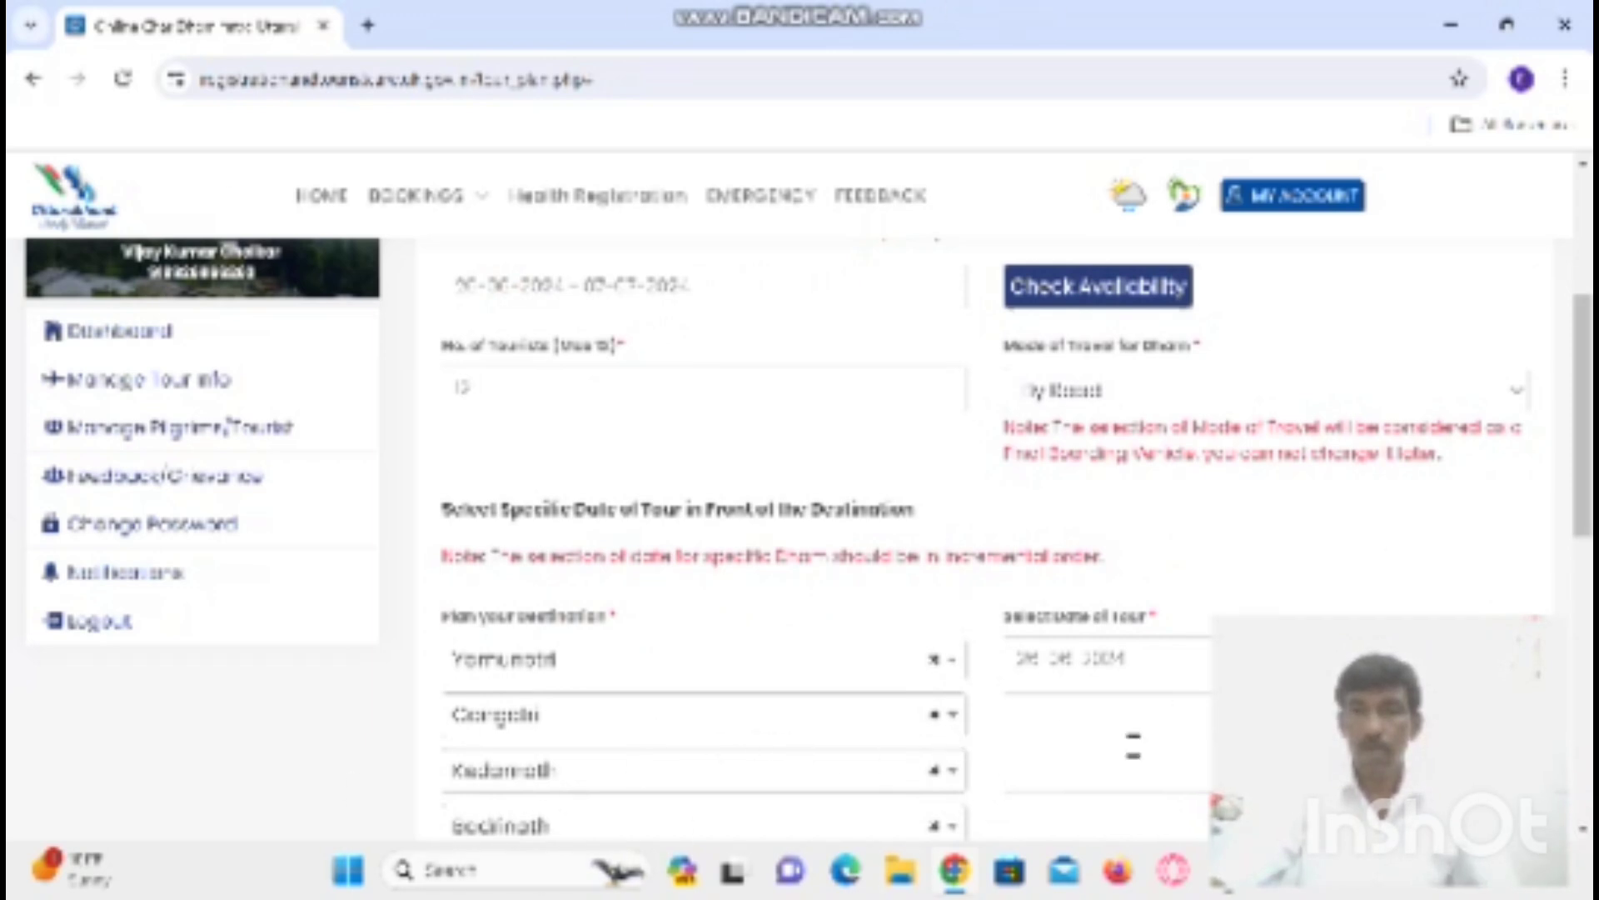
{"action": "left_click", "coordinate": [1089, 715]}
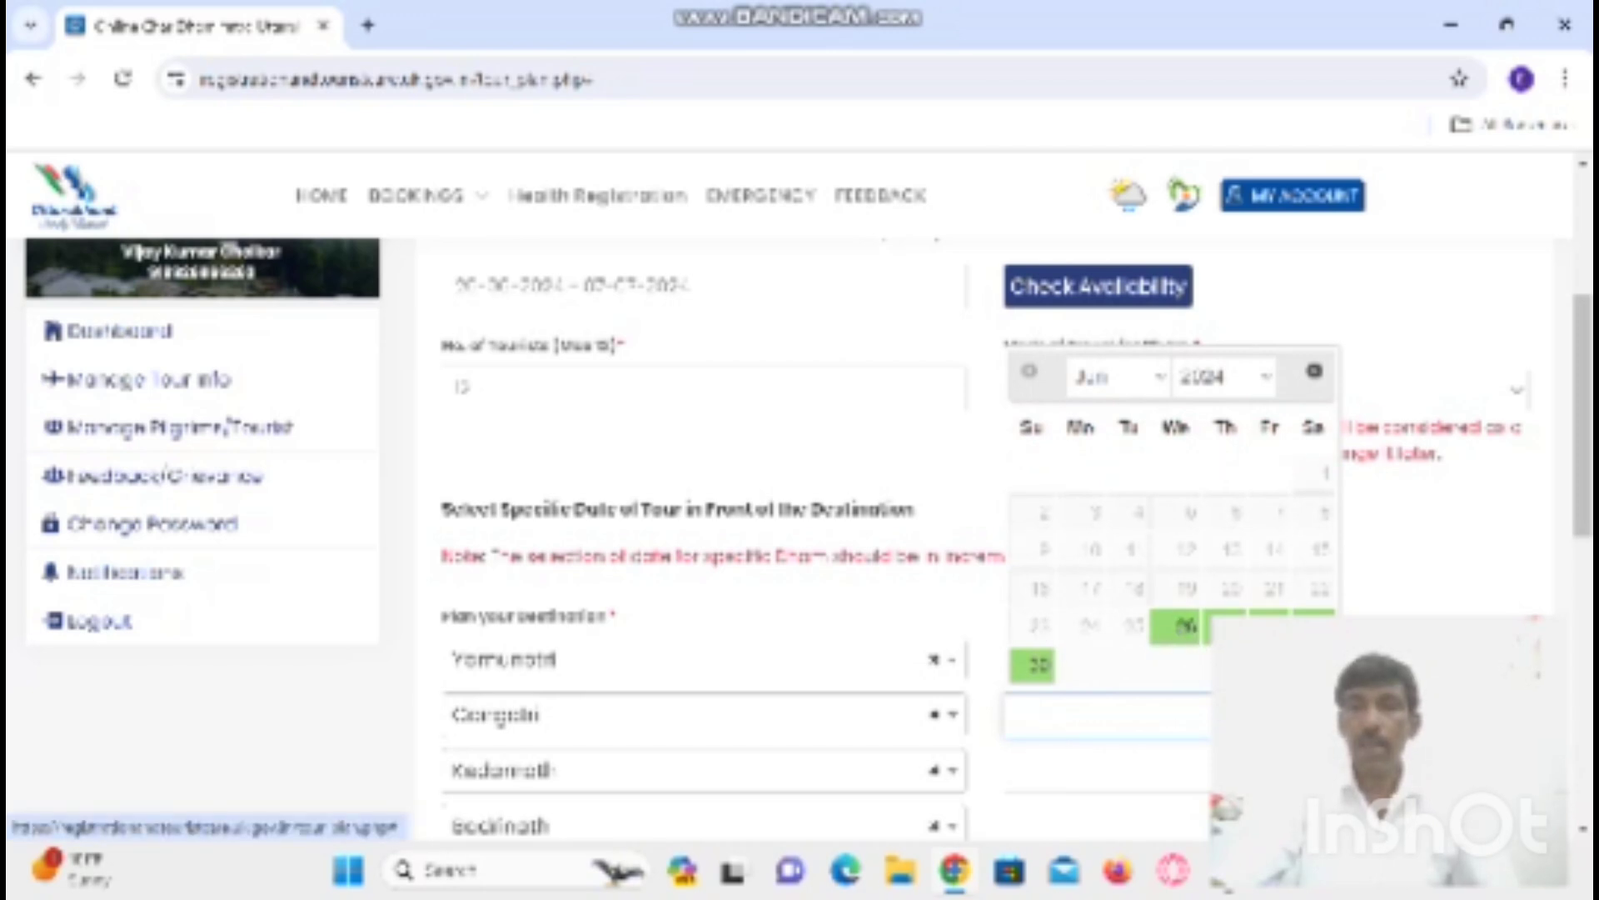
{"action": "scroll", "coordinate": [1166, 583], "scroll_direction": "up", "scroll_amount": 5}
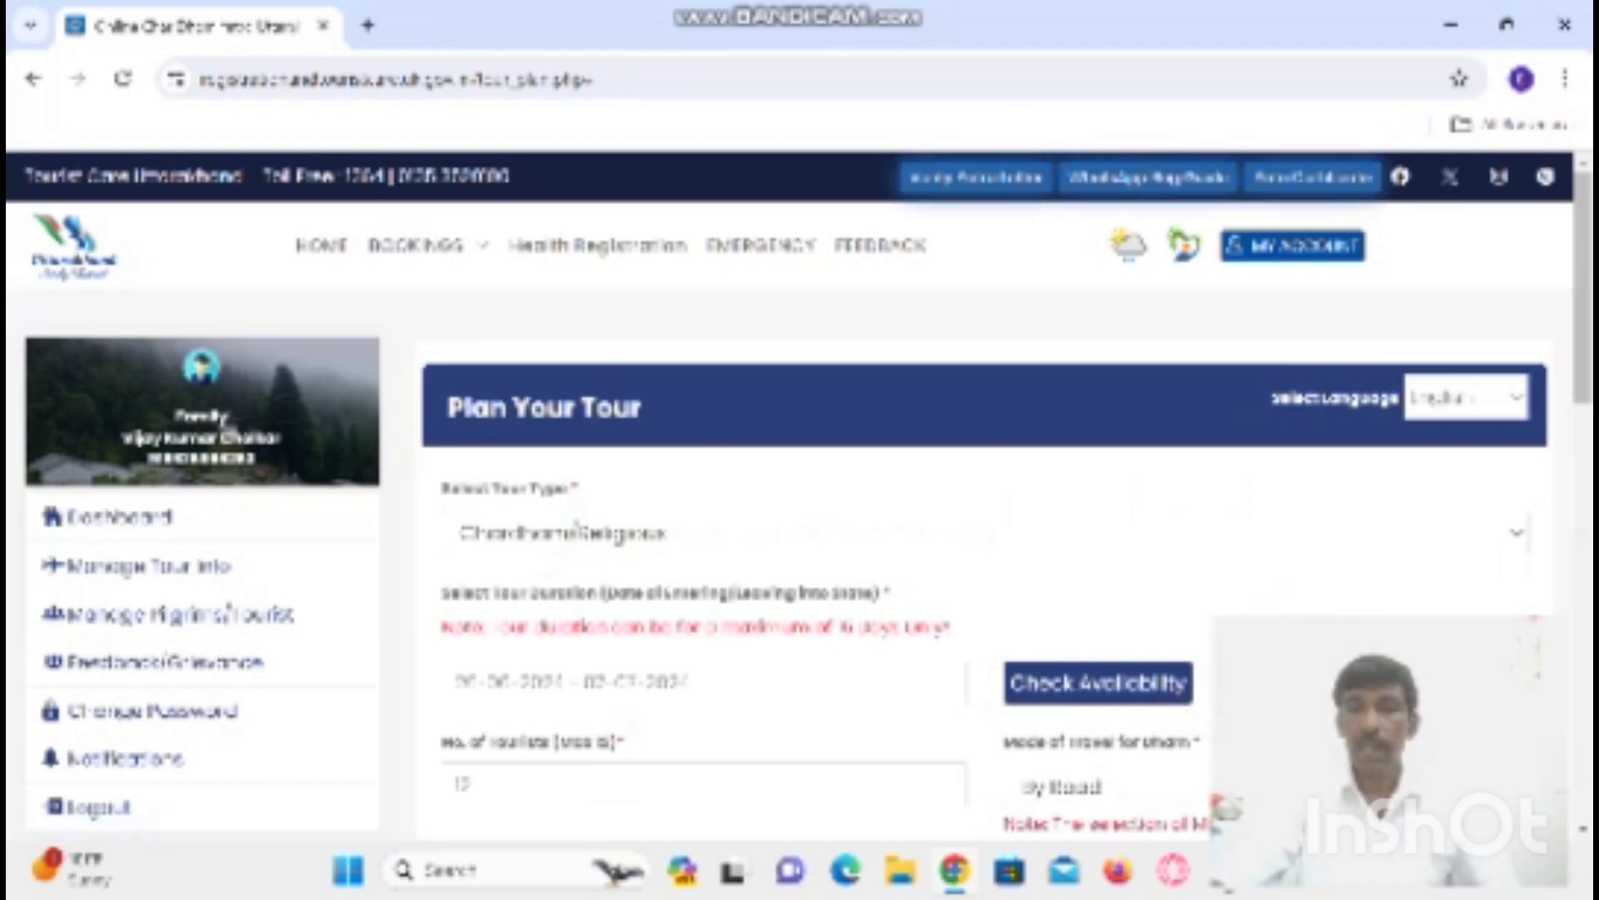
{"action": "scroll", "coordinate": [983, 533], "scroll_direction": "down", "scroll_amount": 3}
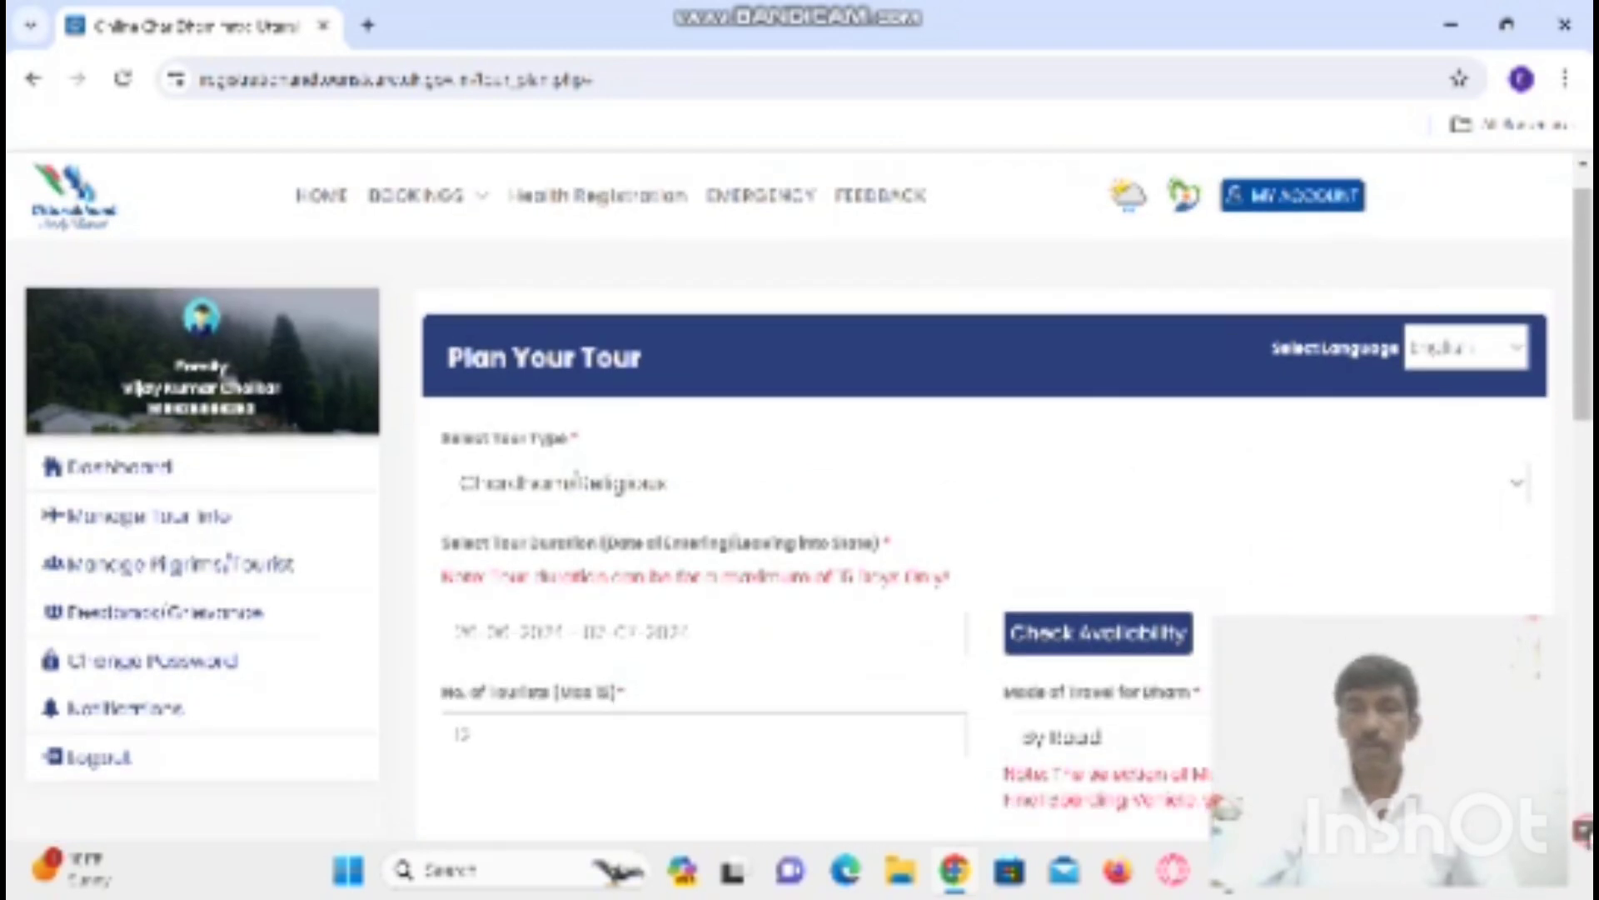
{"action": "scroll", "coordinate": [983, 533], "scroll_direction": "down", "scroll_amount": 3}
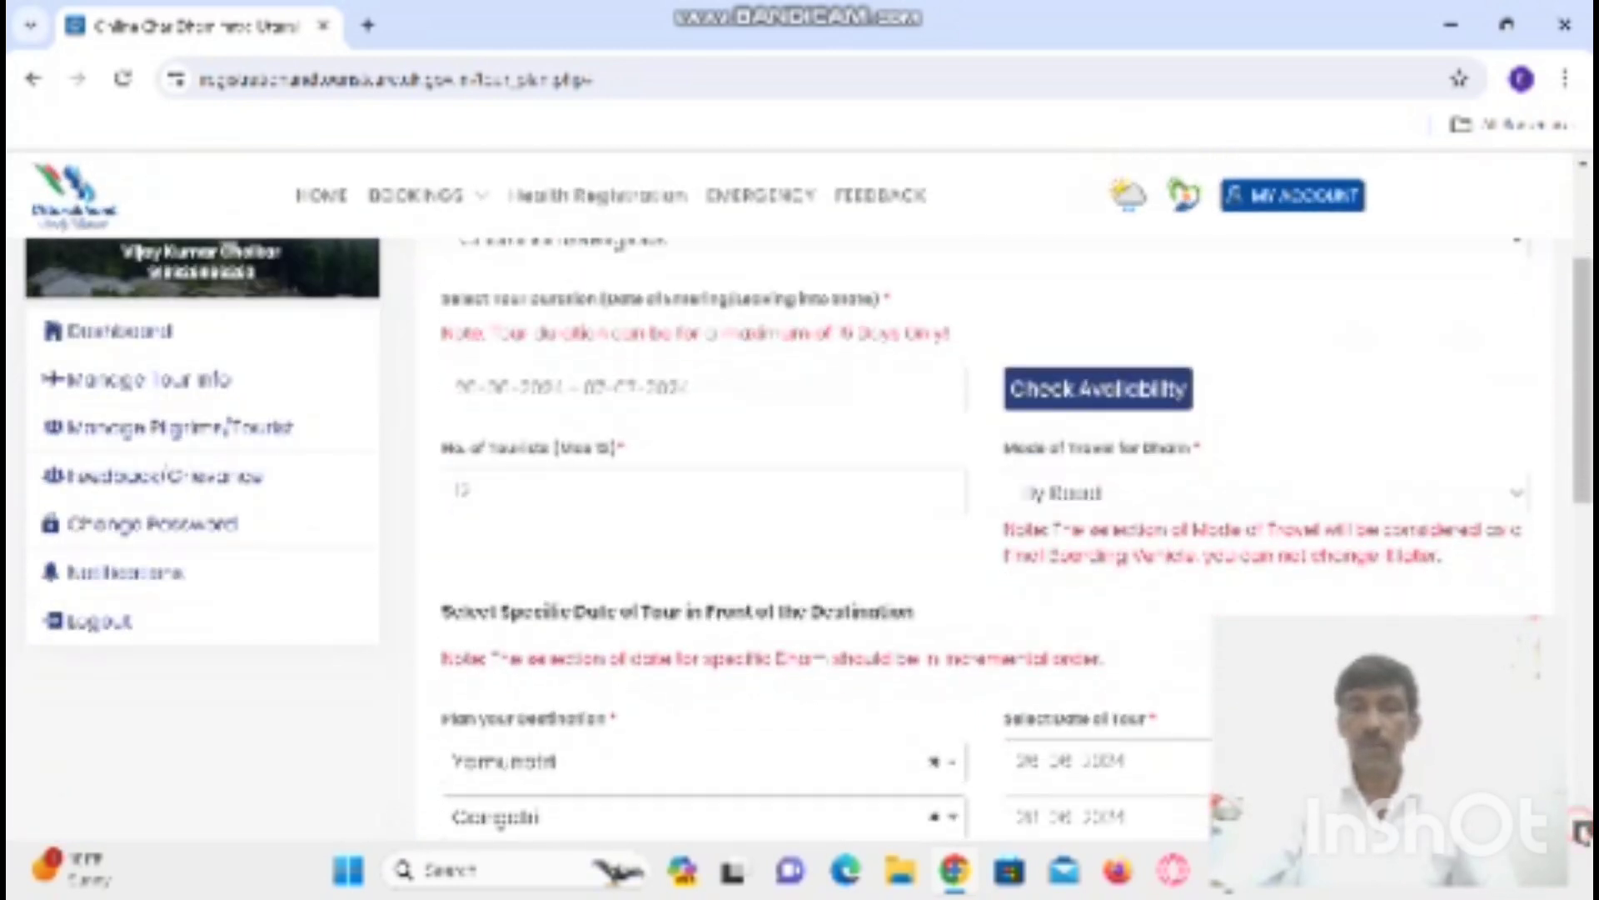
{"action": "scroll", "coordinate": [983, 533], "scroll_direction": "down", "scroll_amount": 3}
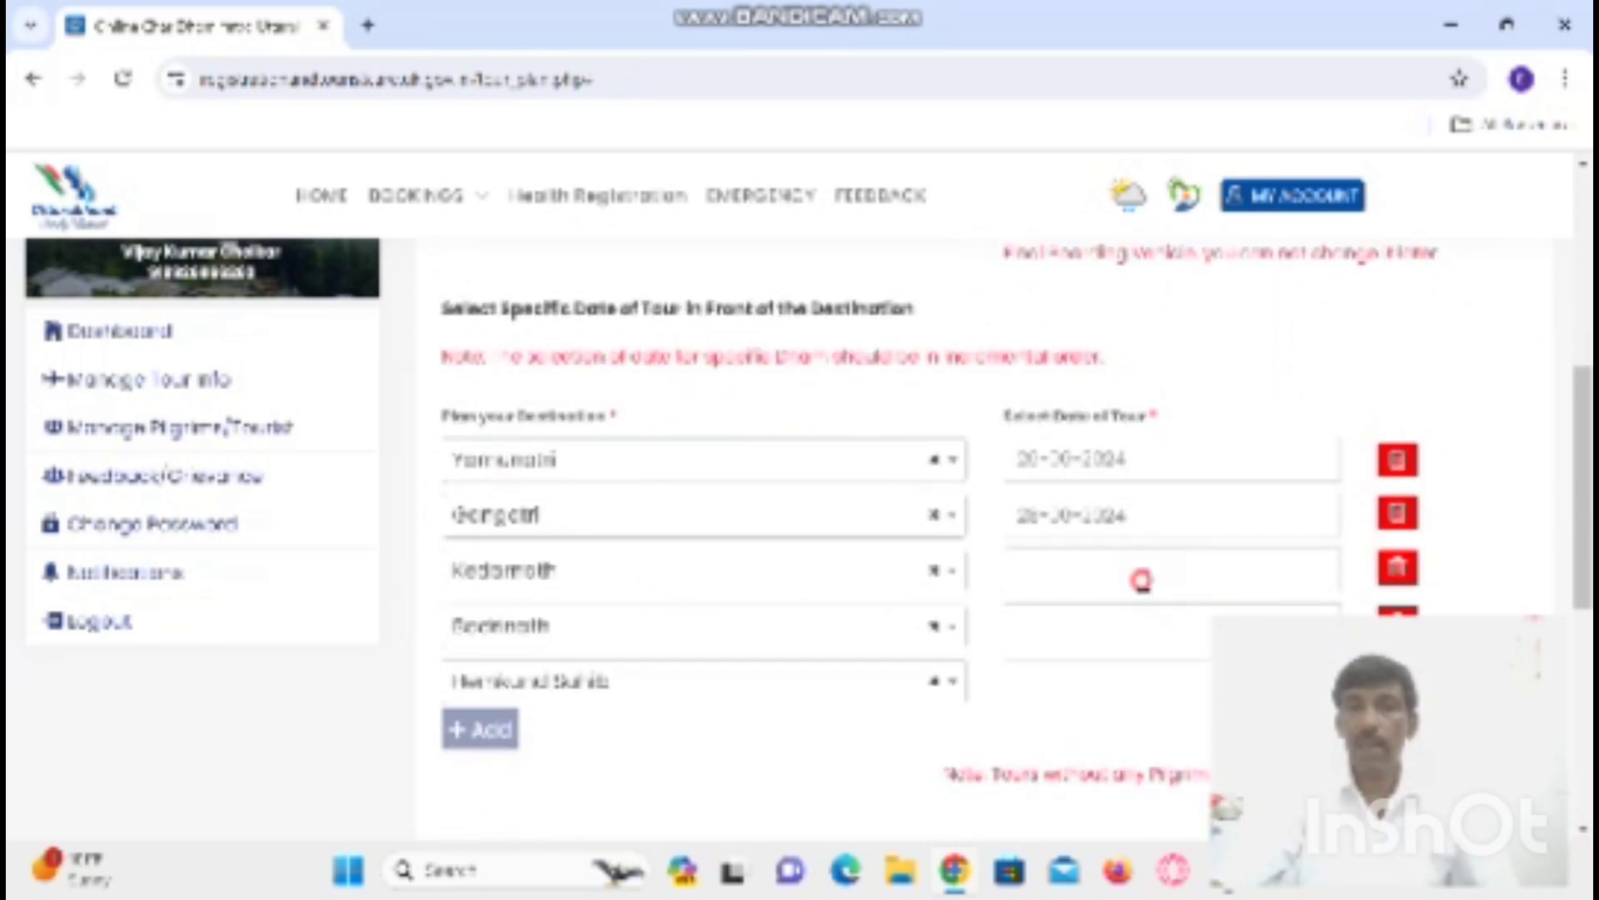
- Set Kedarnath's tour date to 30-06-2024 and Badrinath's to 03-07-2024
{"action": "left_click", "coordinate": [1141, 580]}
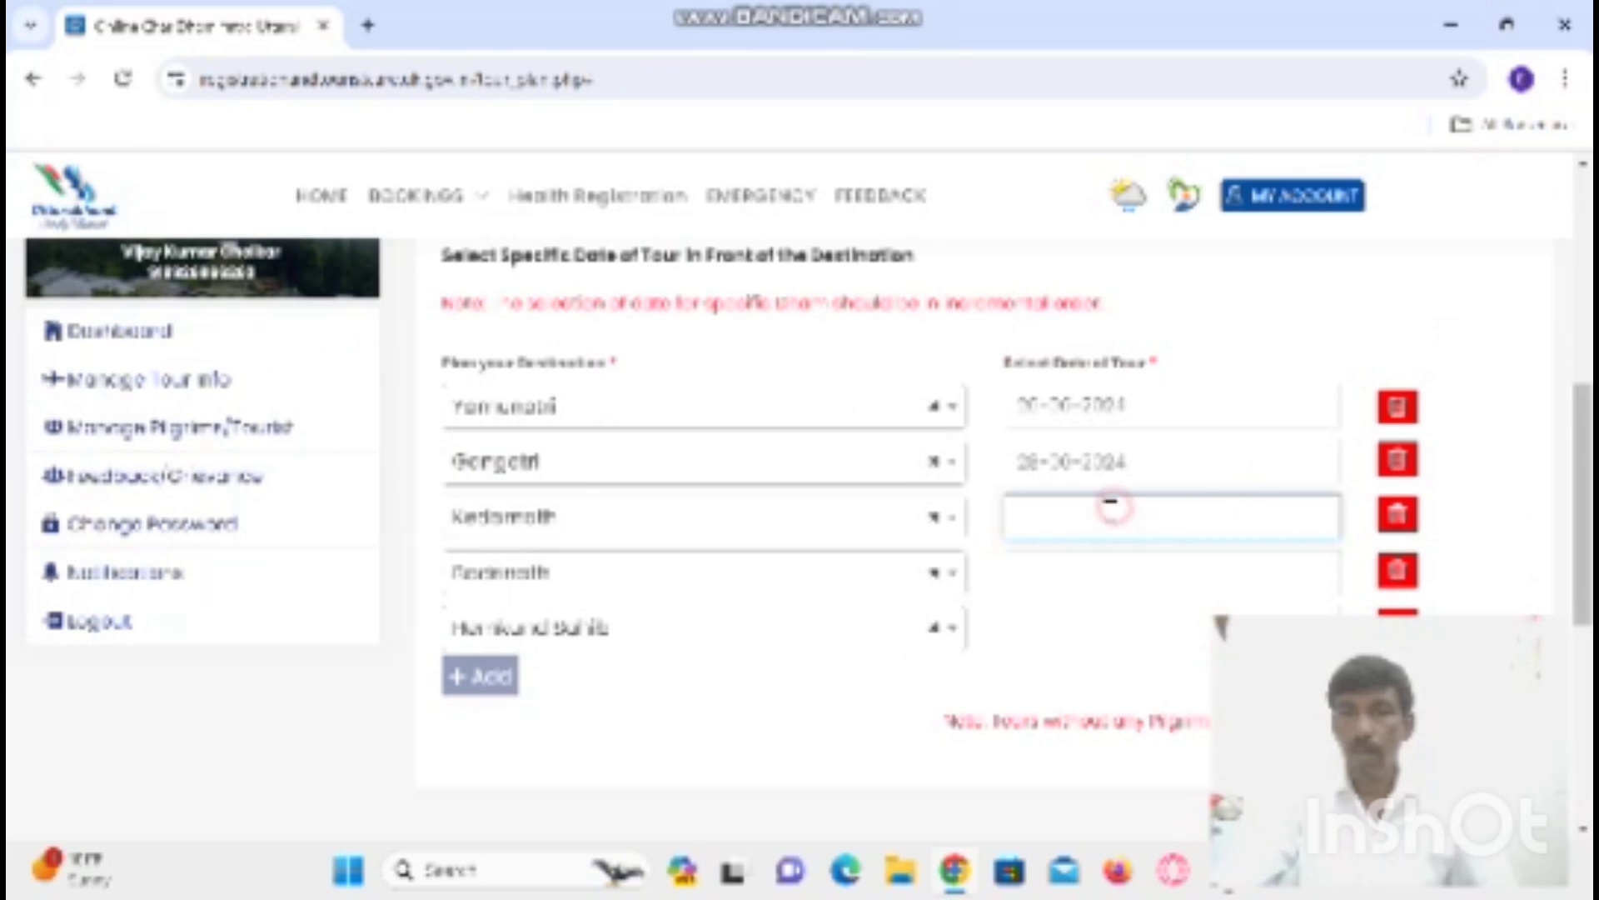
{"action": "left_click", "coordinate": [1113, 511]}
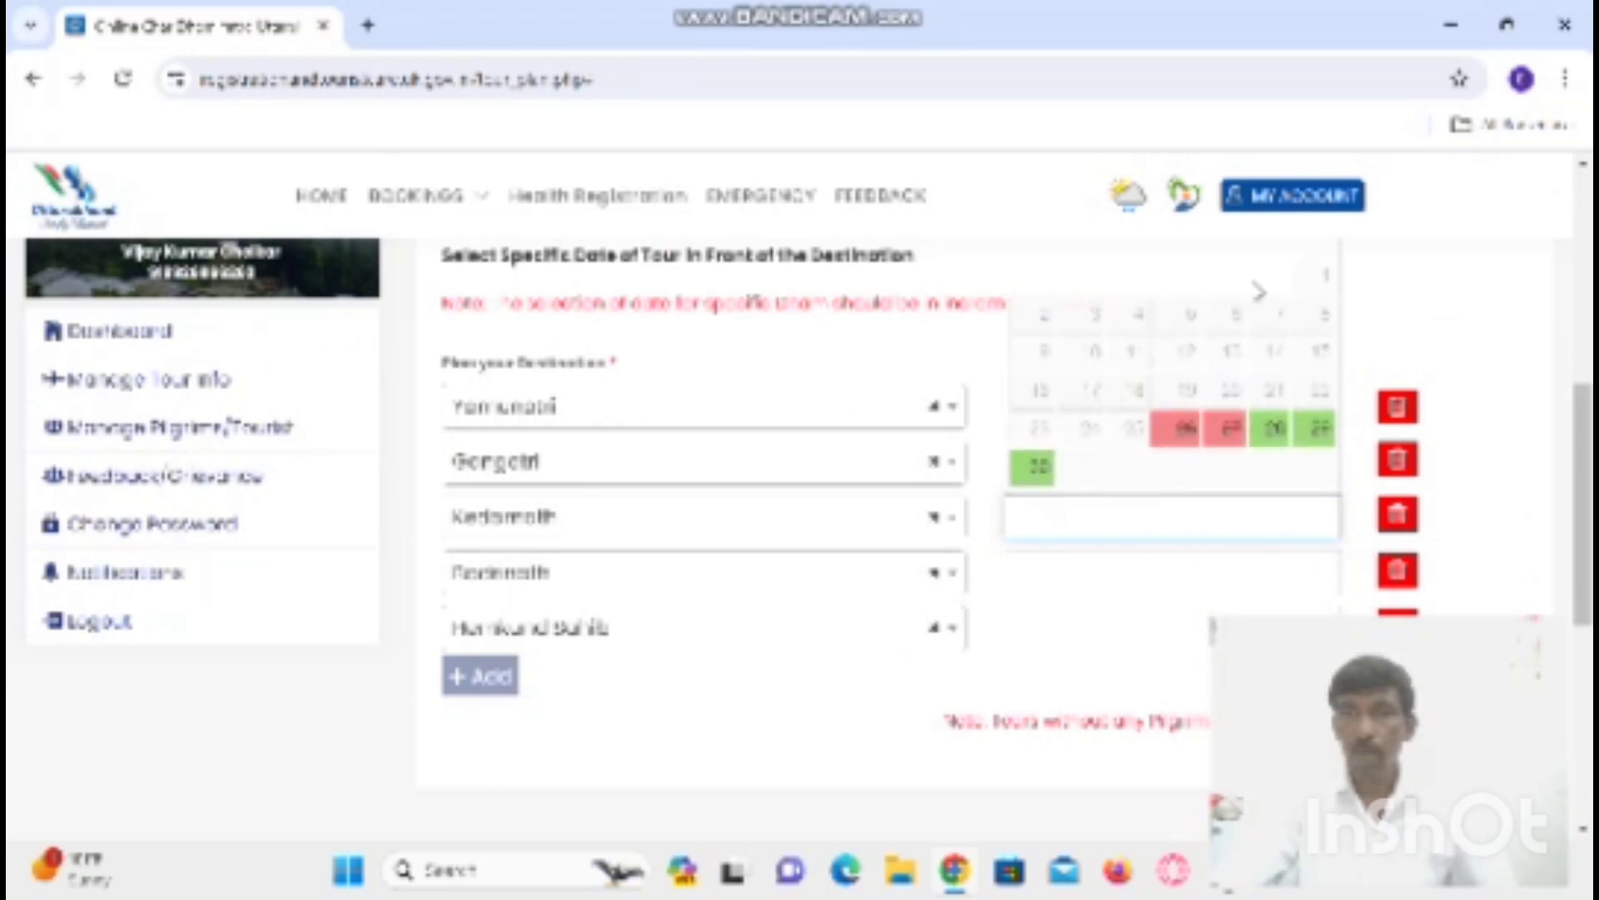
{"action": "left_click", "coordinate": [1328, 286]}
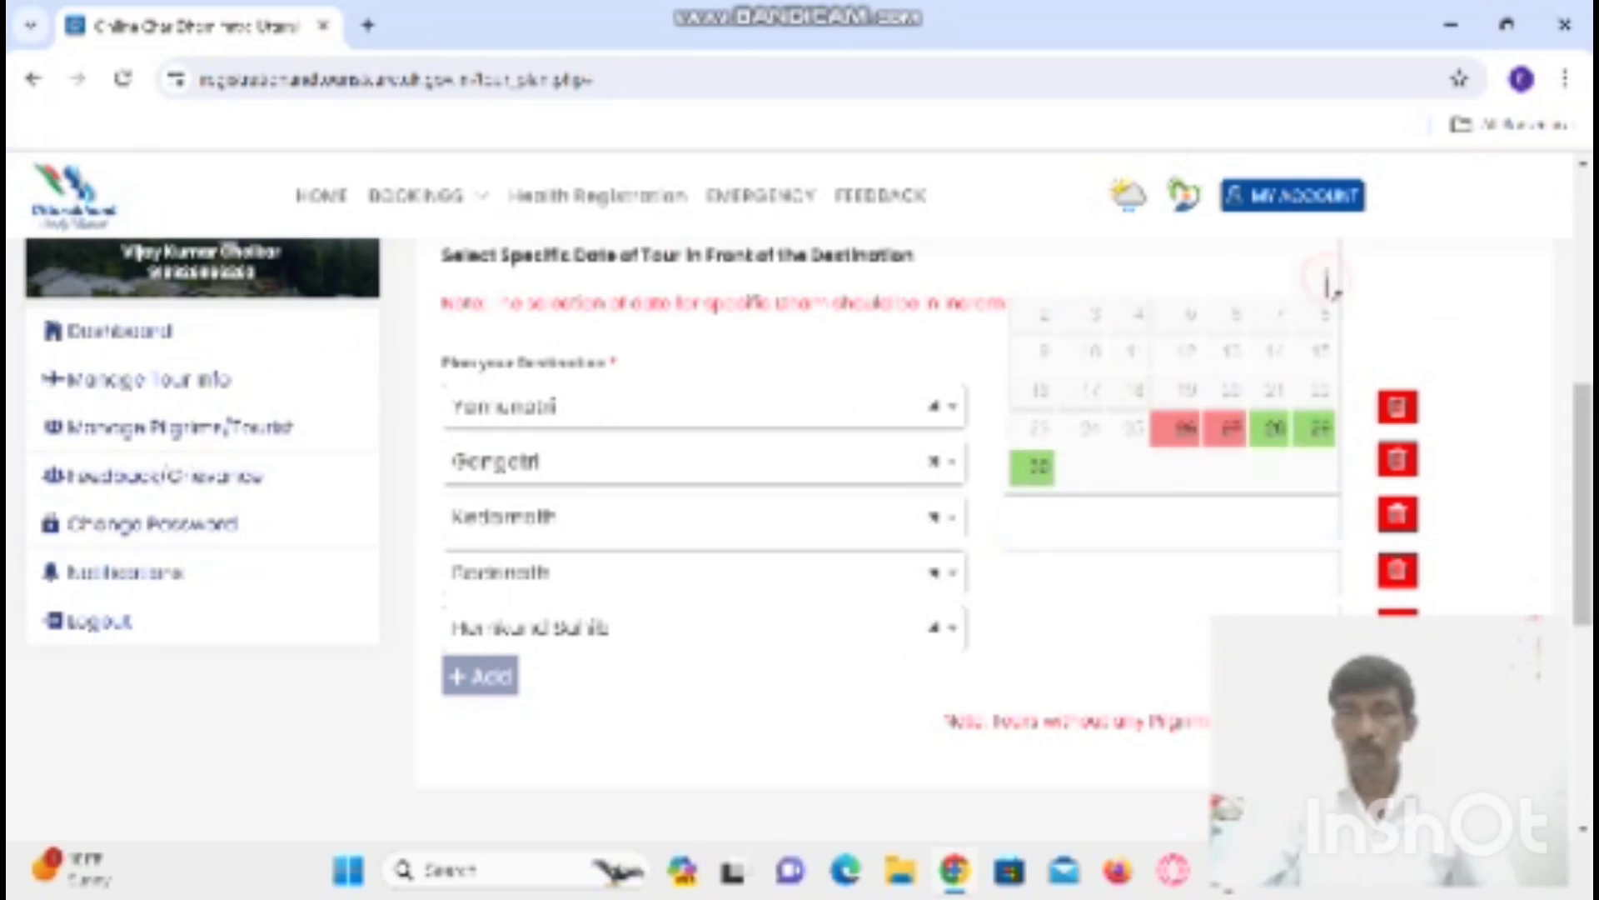
{"action": "left_click", "coordinate": [1033, 468]}
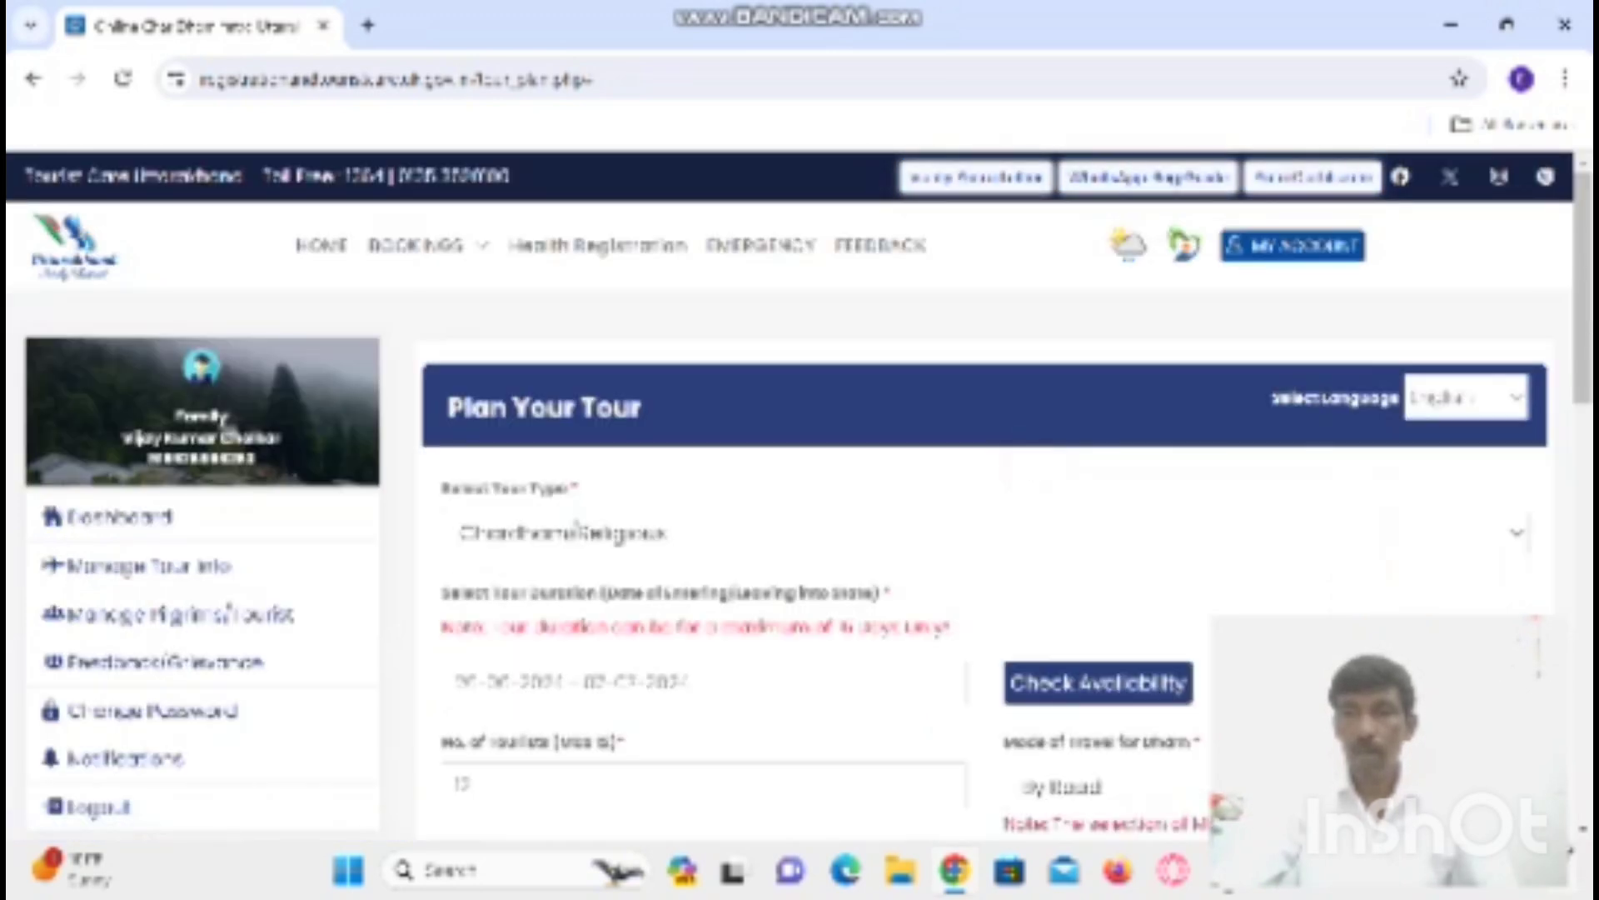
{"action": "scroll", "coordinate": [799, 500], "scroll_direction": "down", "scroll_amount": 1}
{"action": "scroll", "coordinate": [800, 500], "scroll_direction": "down", "scroll_amount": 3}
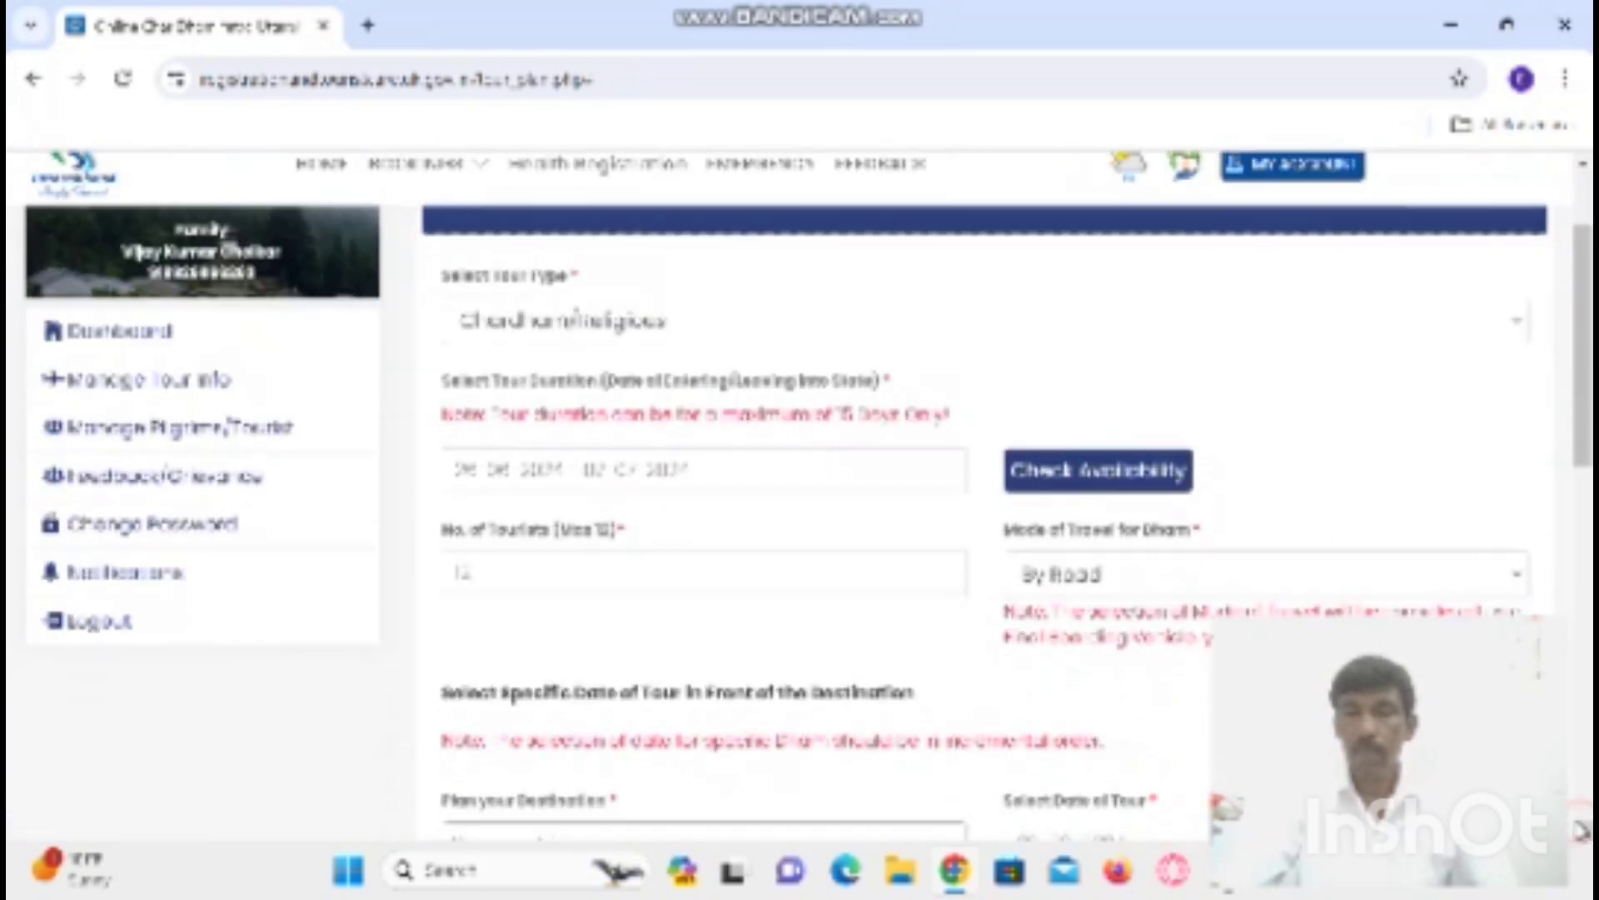
{"action": "scroll", "coordinate": [800, 500], "scroll_direction": "down", "scroll_amount": 4}
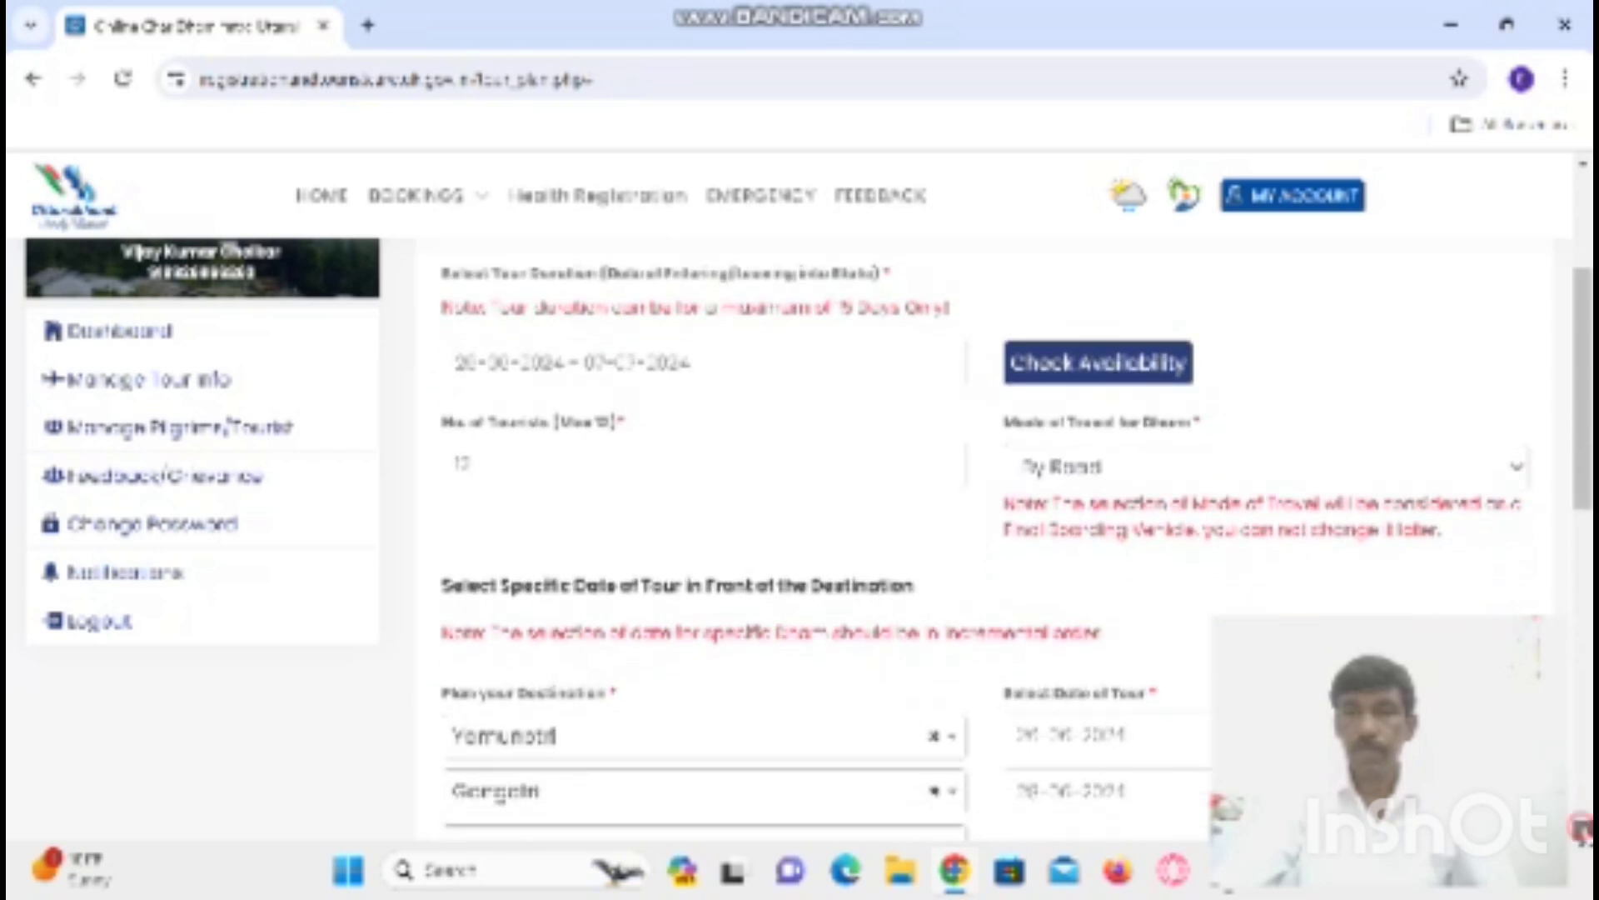
{"action": "scroll", "coordinate": [1000, 541], "scroll_direction": "down", "scroll_amount": 1}
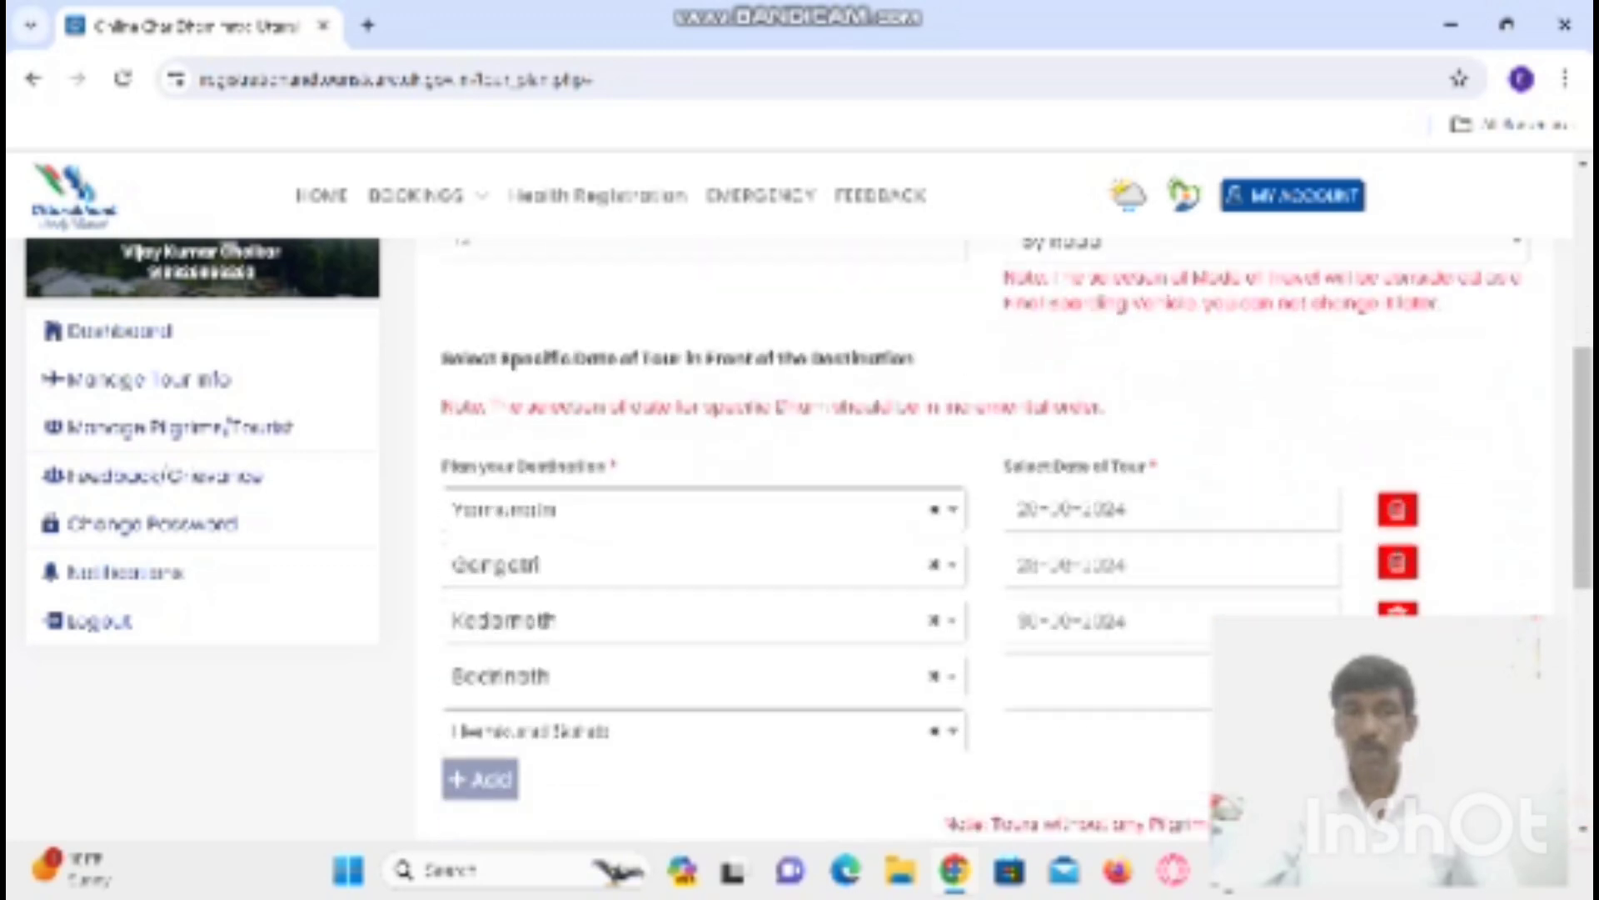
{"action": "left_click", "coordinate": [1054, 682]}
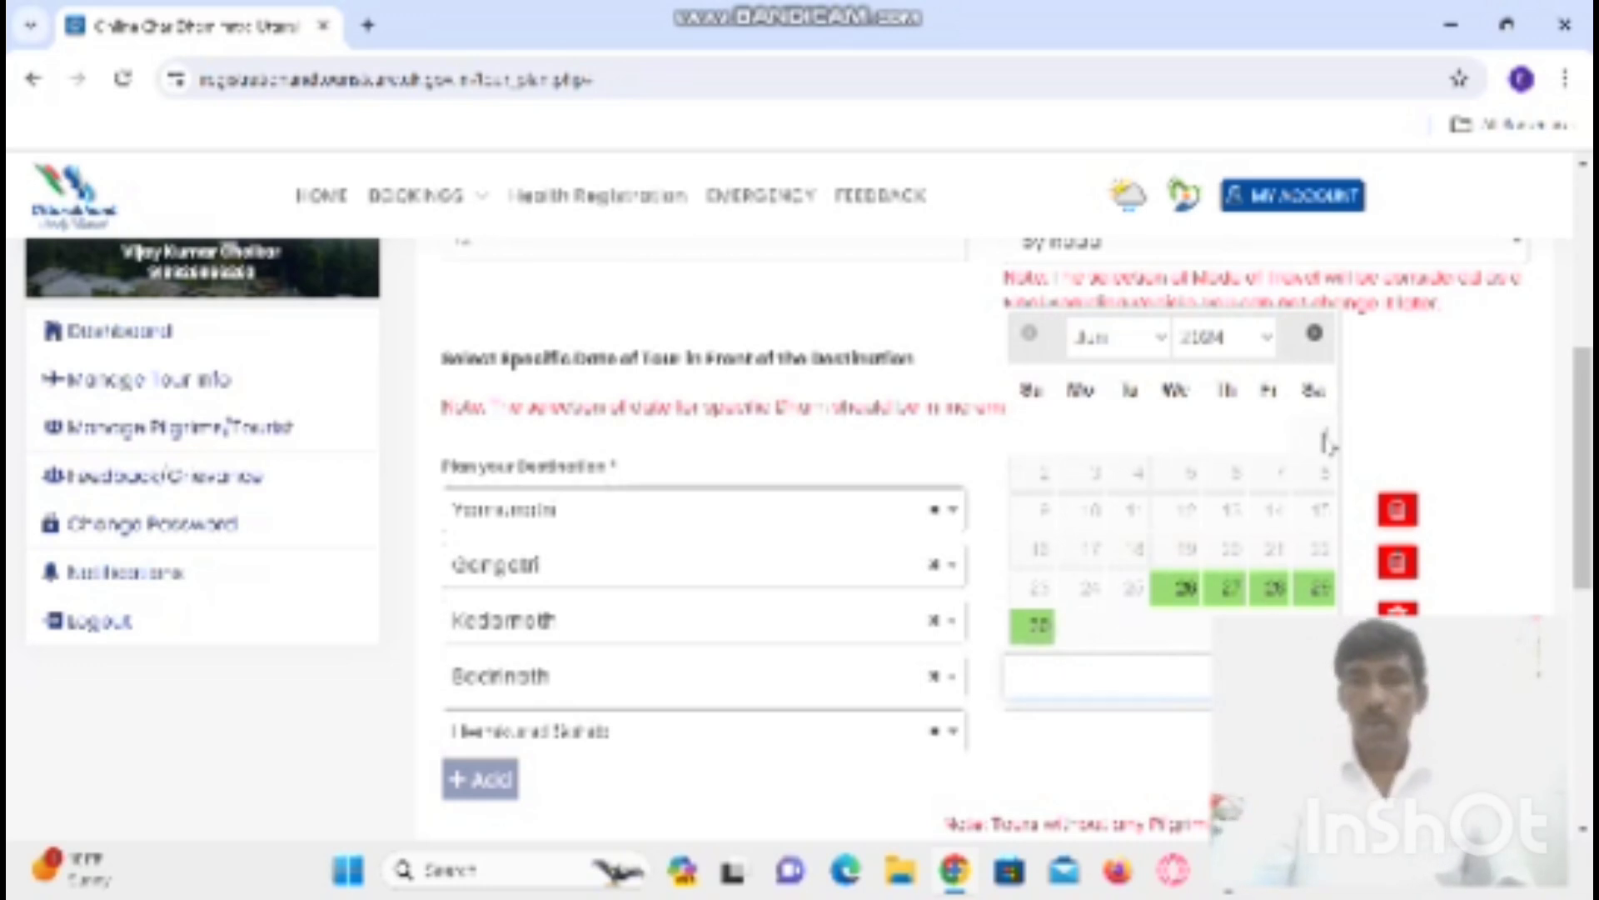
{"action": "left_click", "coordinate": [1163, 350]}
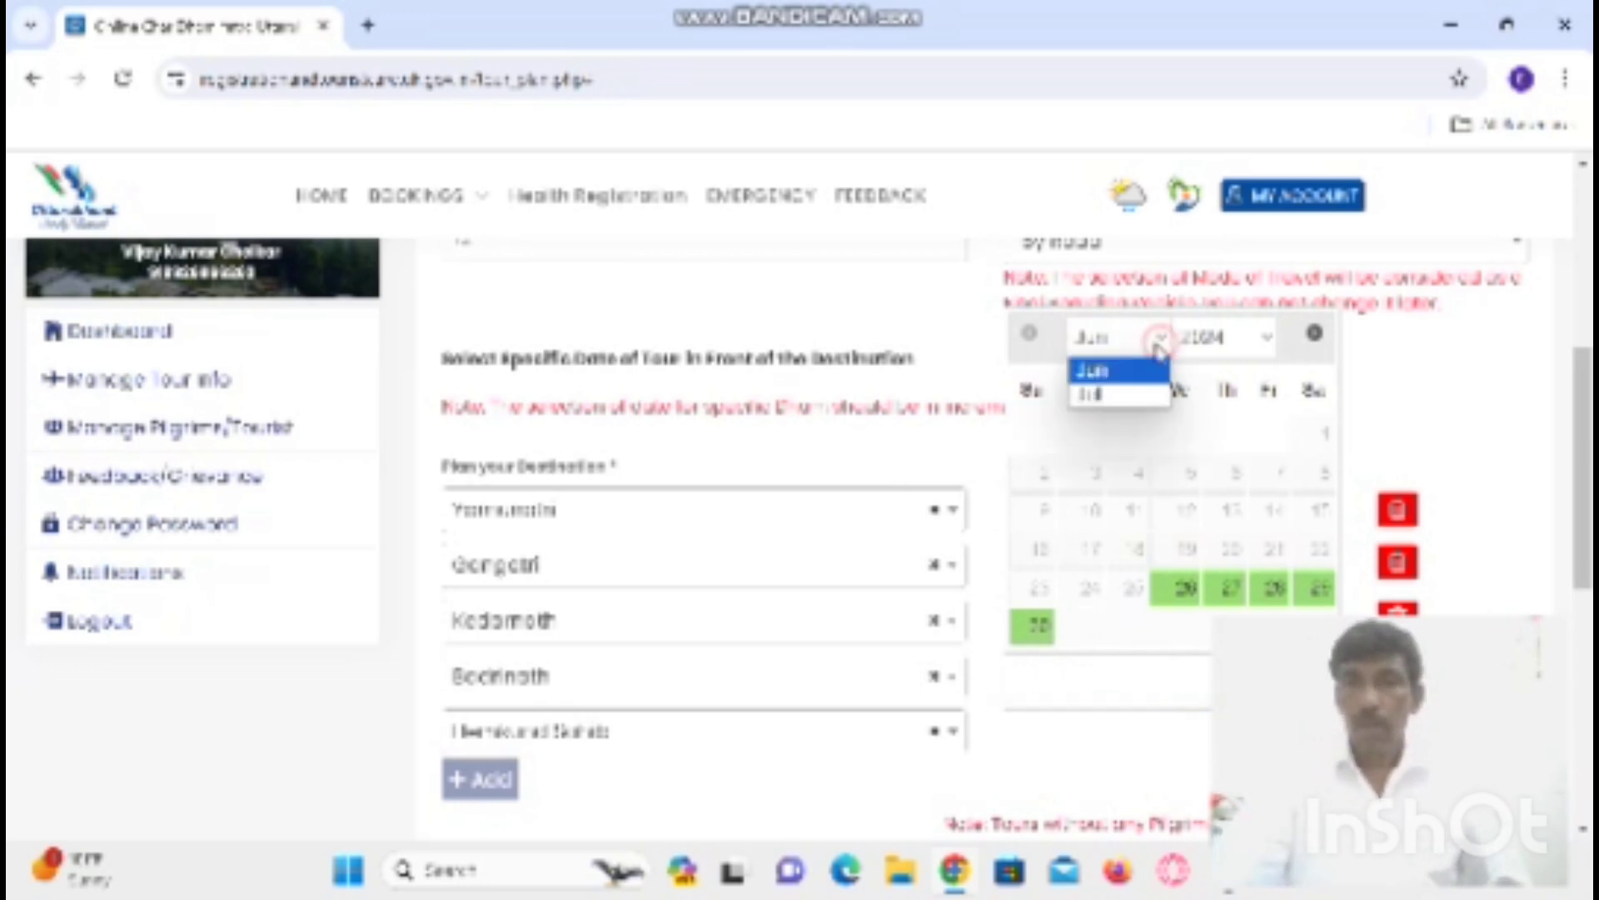
{"action": "left_click", "coordinate": [1120, 396]}
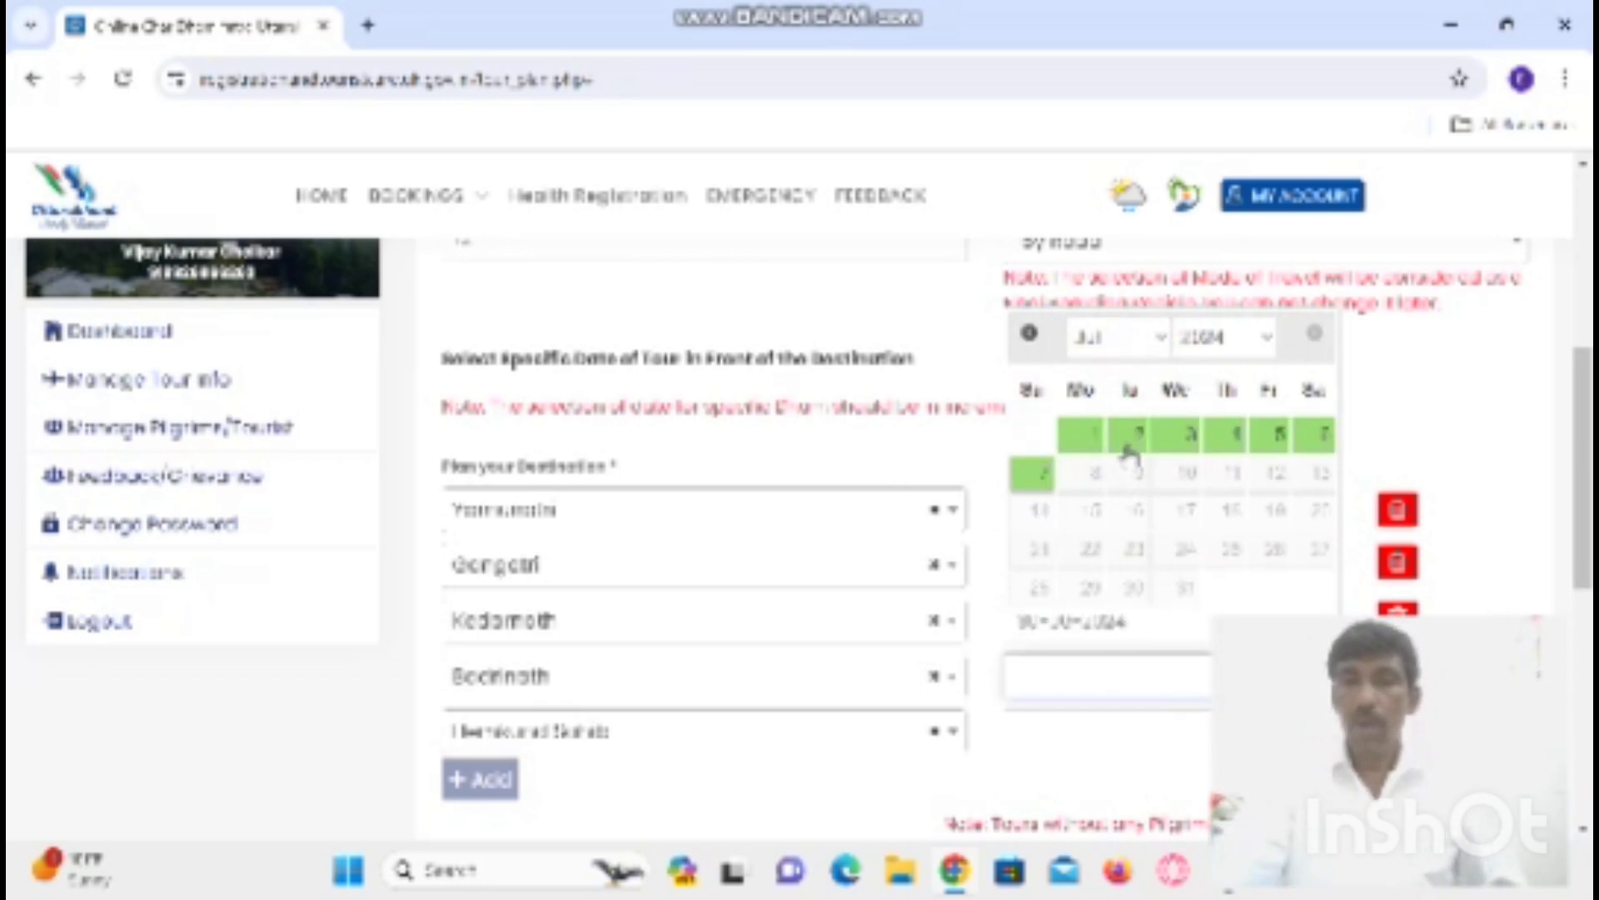
{"action": "left_click", "coordinate": [1192, 437]}
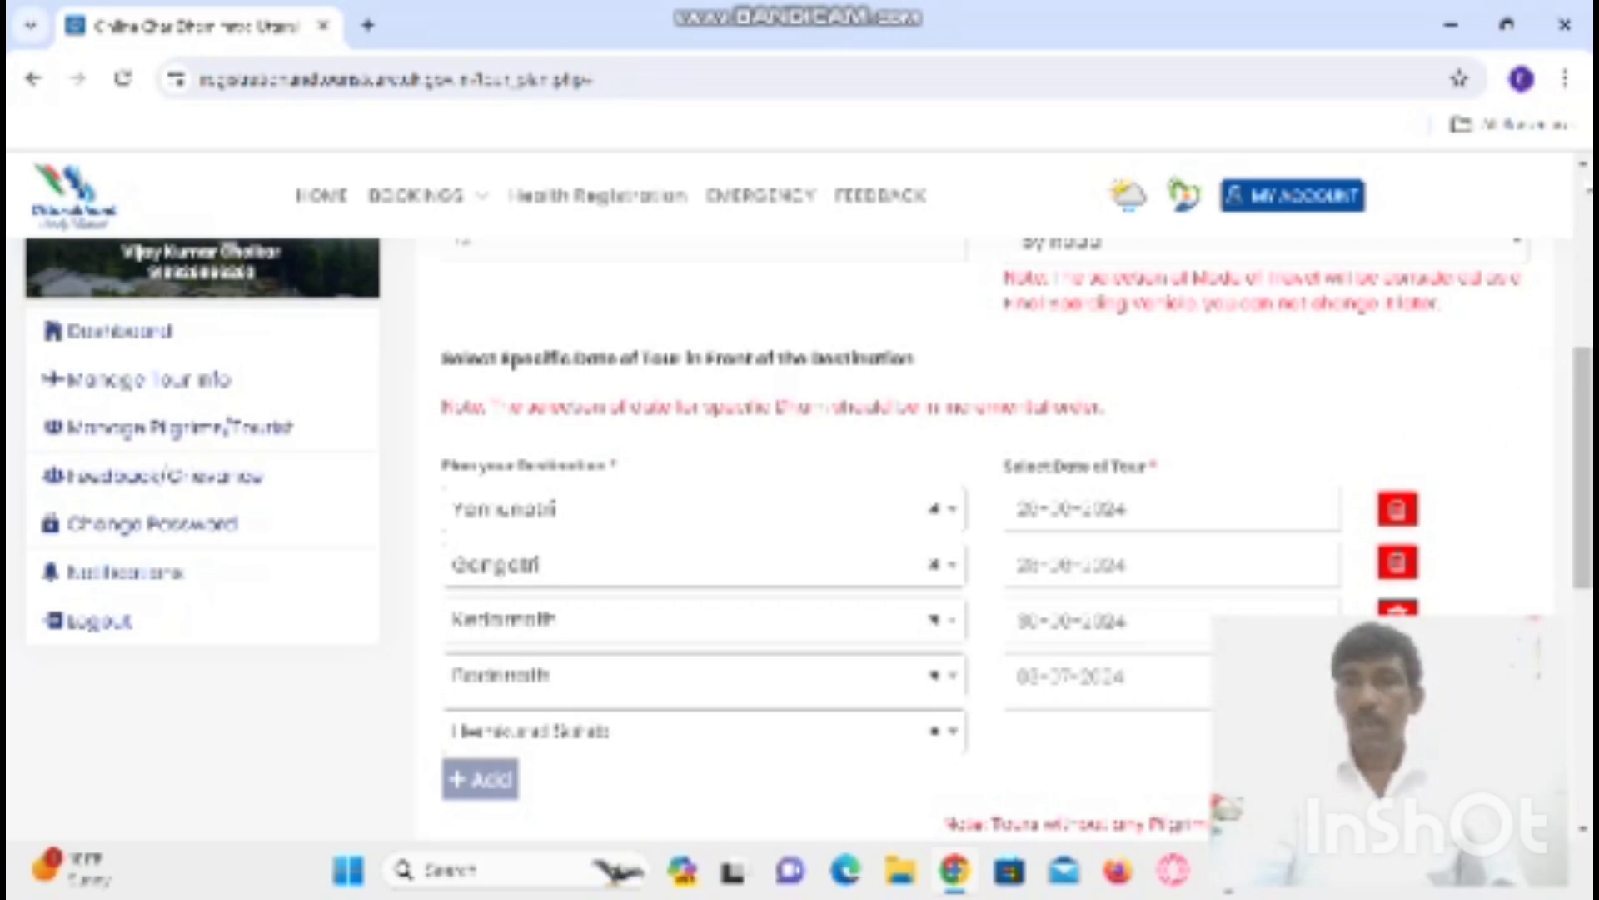
{"action": "left_click", "coordinate": [1583, 178]}
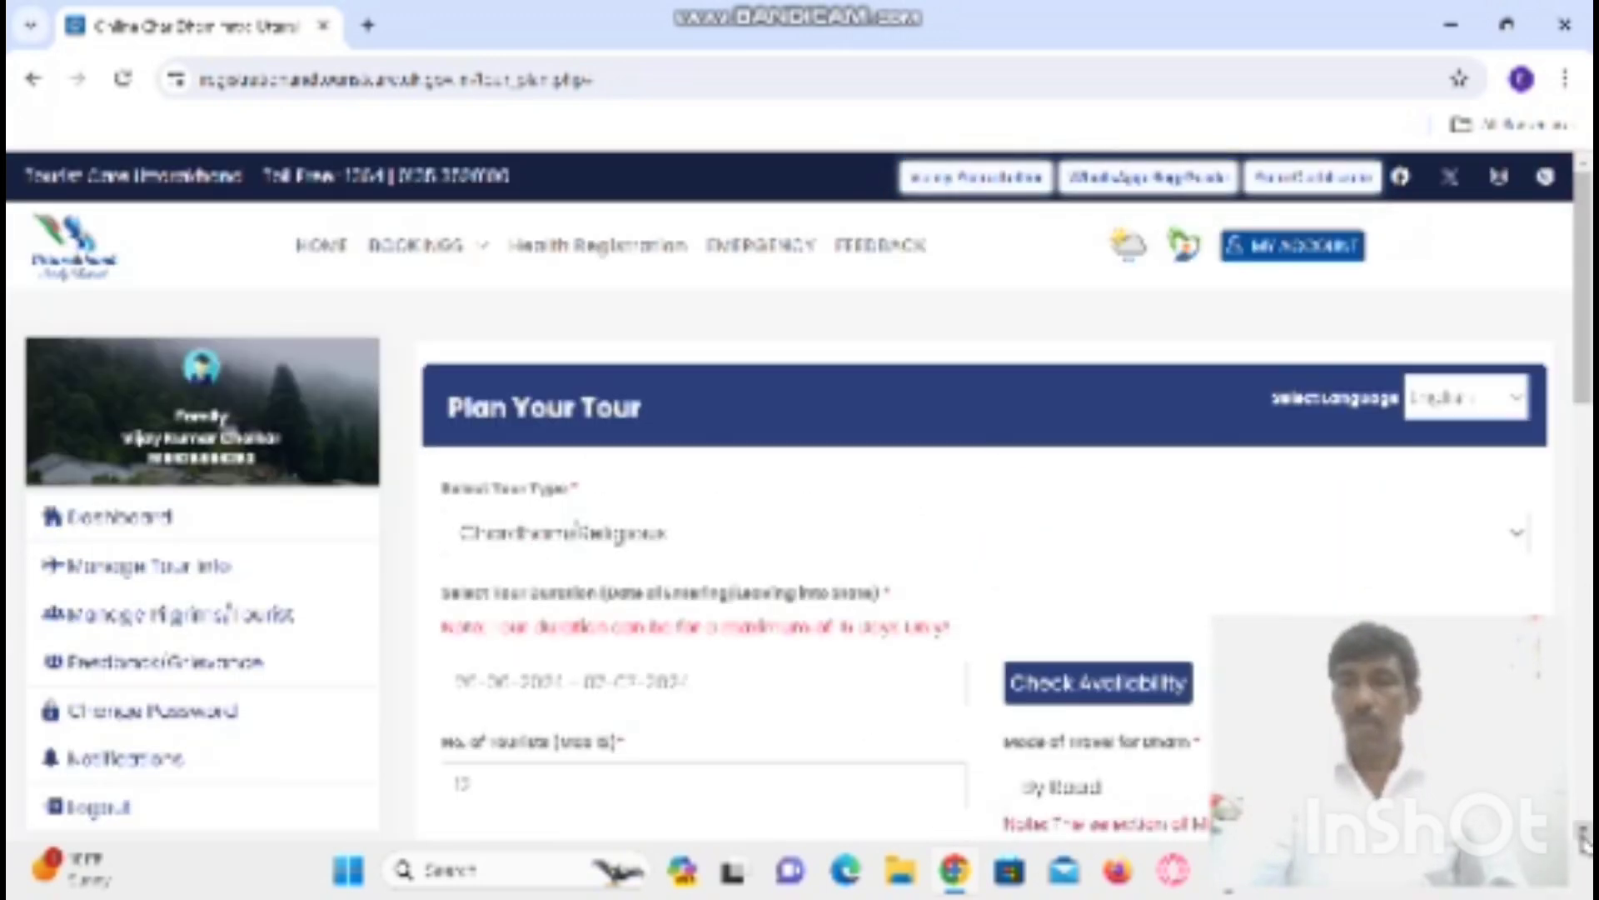
- Choose By Walking as the travel mode and date Yamunotri 26-06-2024
{"action": "scroll", "coordinate": [800, 500], "scroll_direction": "down", "scroll_amount": 3}
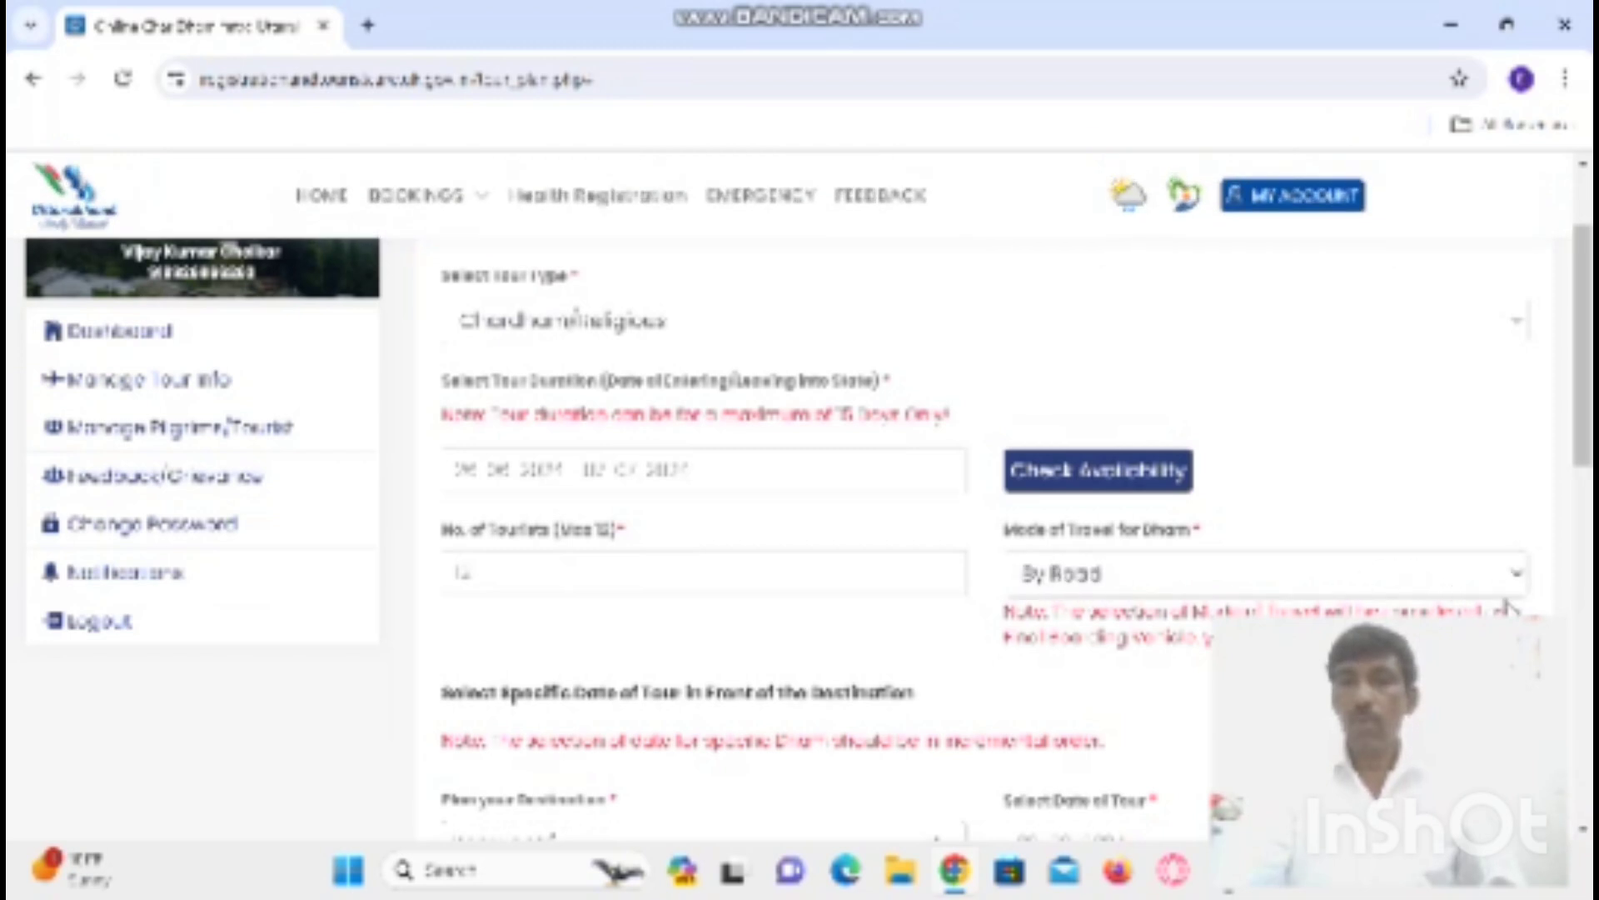
{"action": "left_click", "coordinate": [1520, 579]}
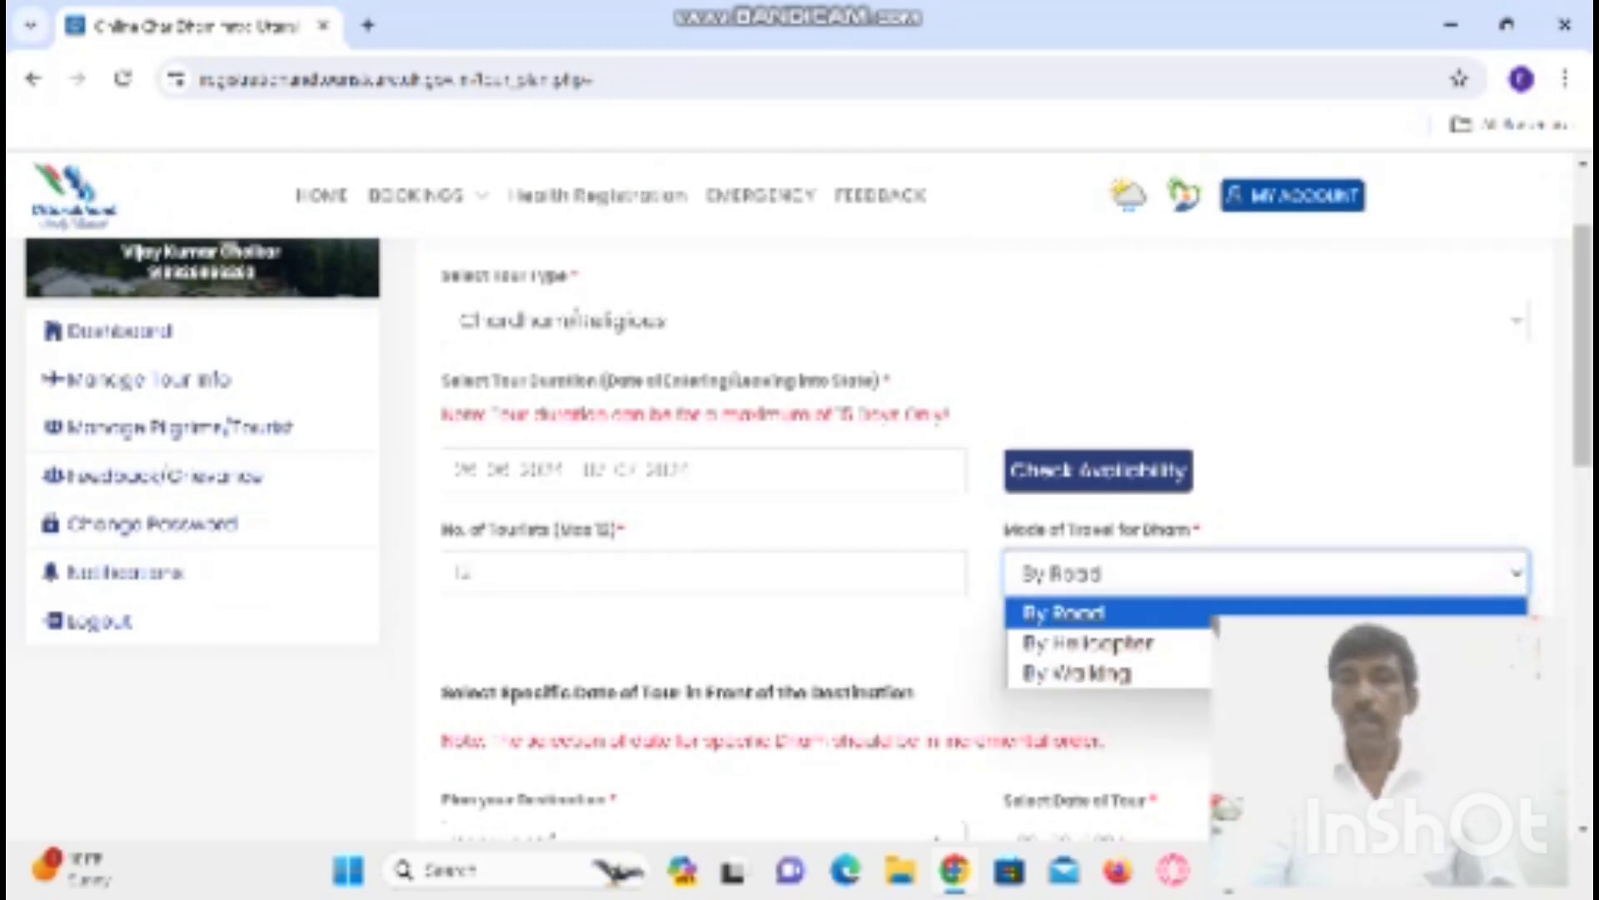
{"action": "left_click", "coordinate": [1163, 677]}
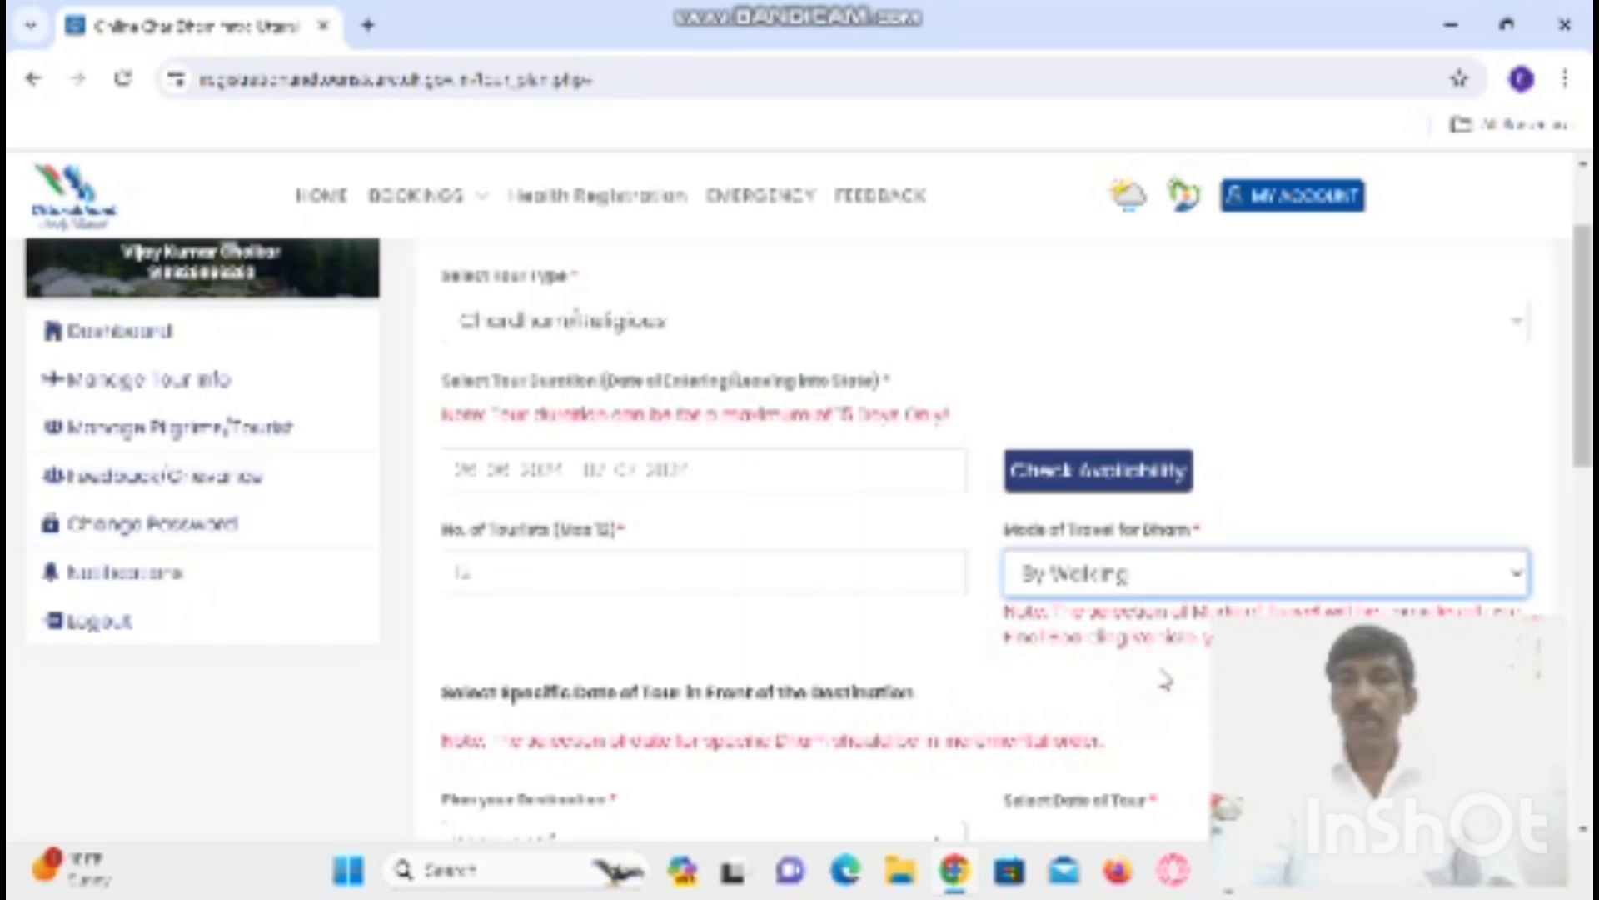
{"action": "scroll", "coordinate": [1017, 533], "scroll_direction": "down", "scroll_amount": 3}
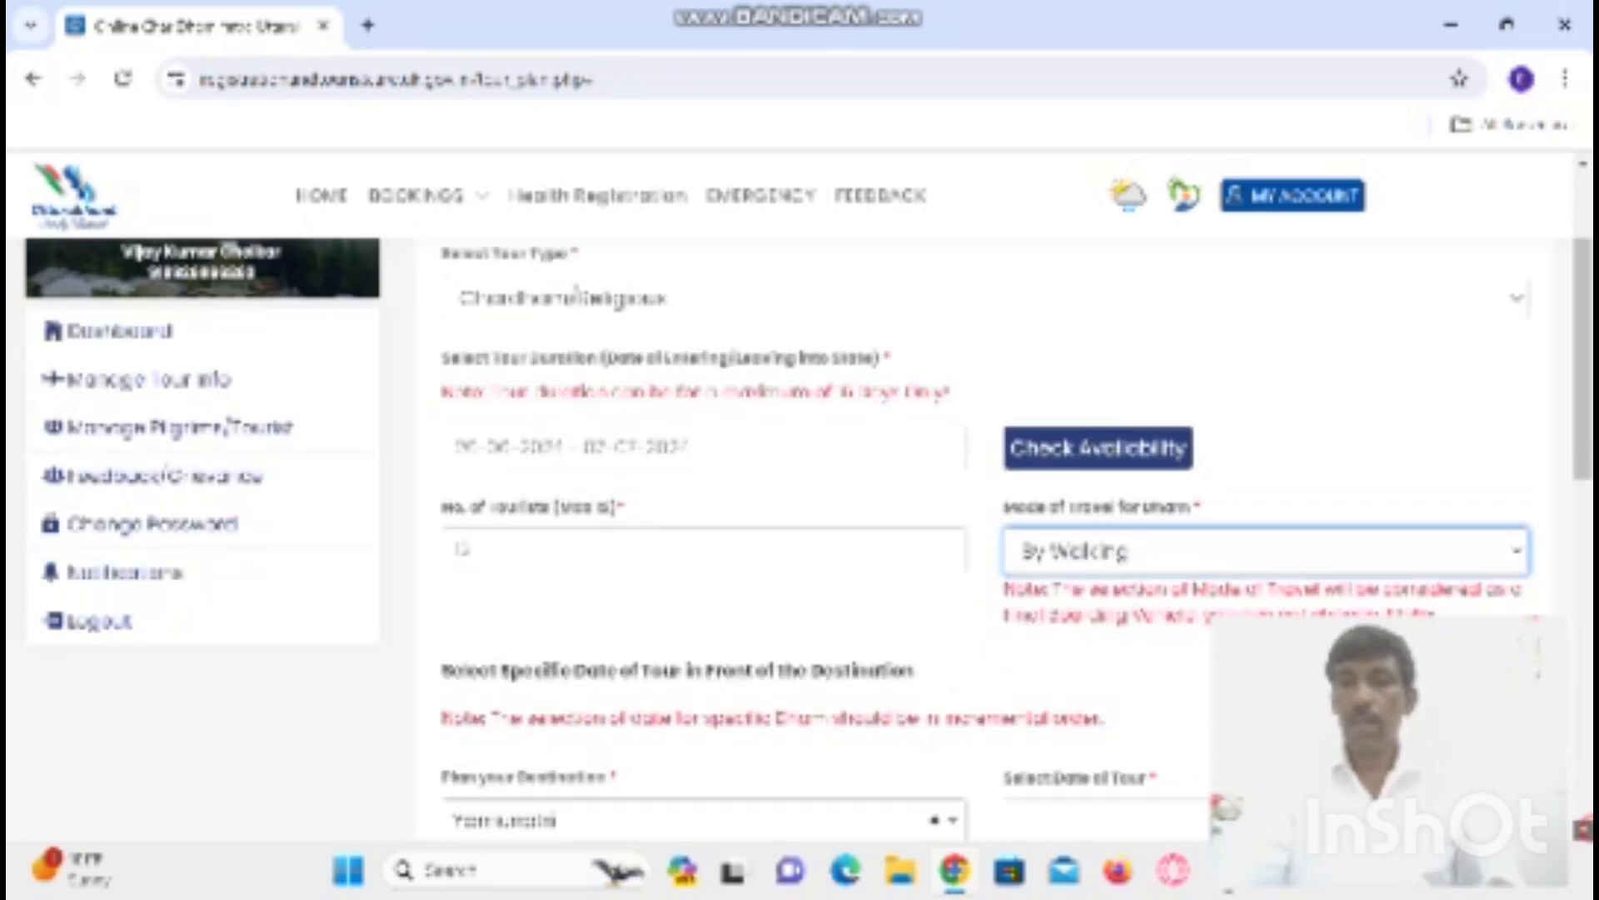
{"action": "scroll", "coordinate": [1272, 496], "scroll_direction": "down", "scroll_amount": 1}
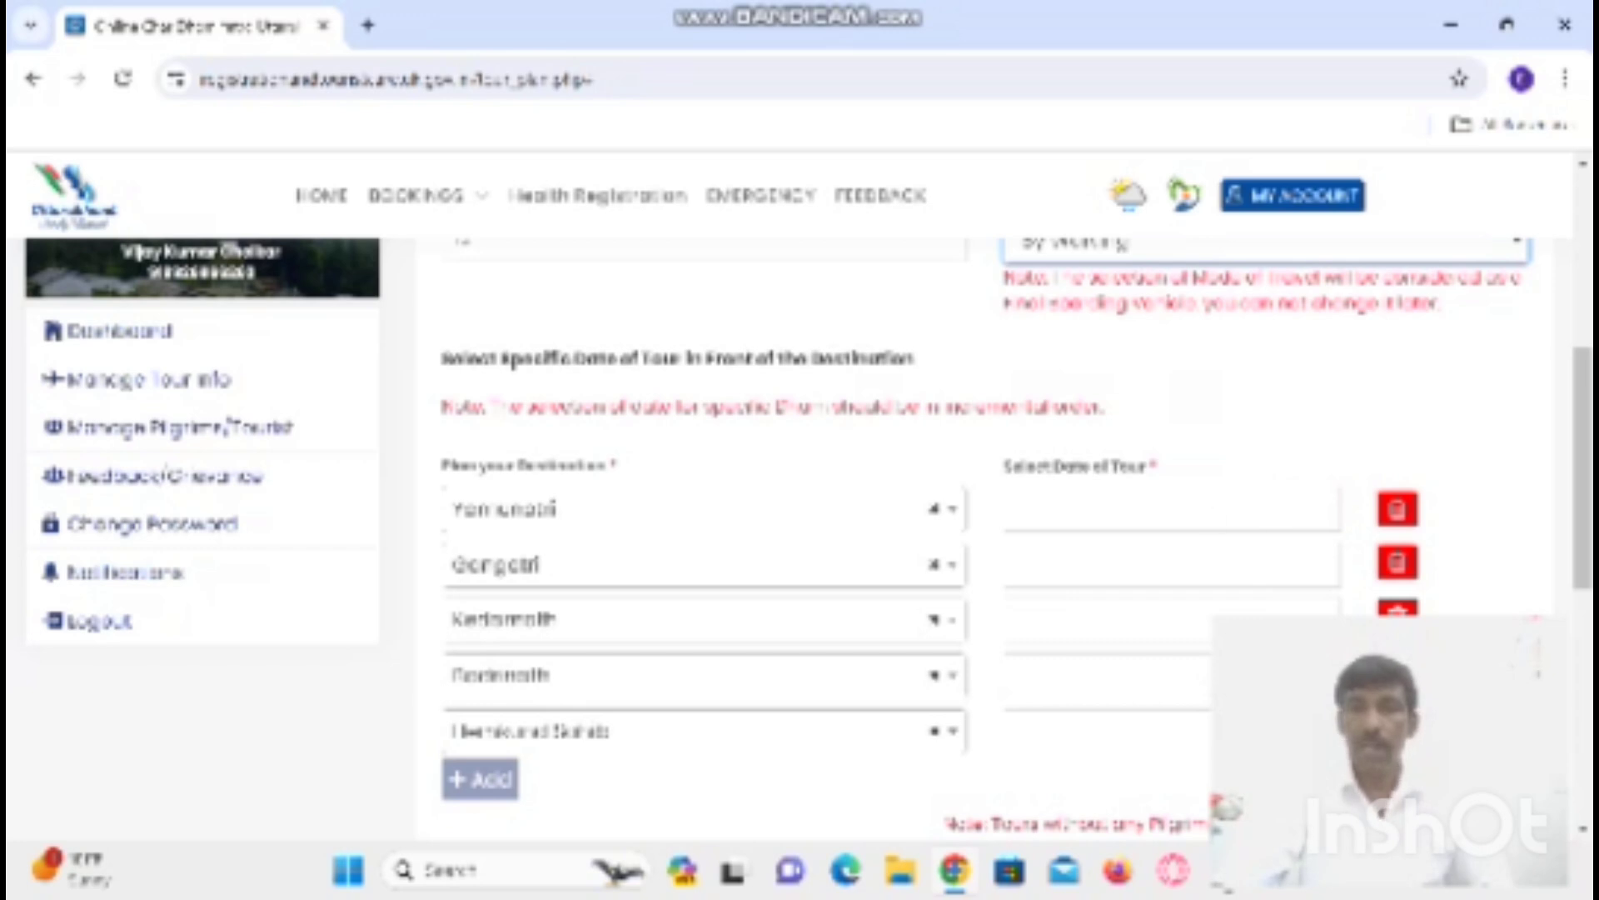
{"action": "left_click", "coordinate": [1207, 514]}
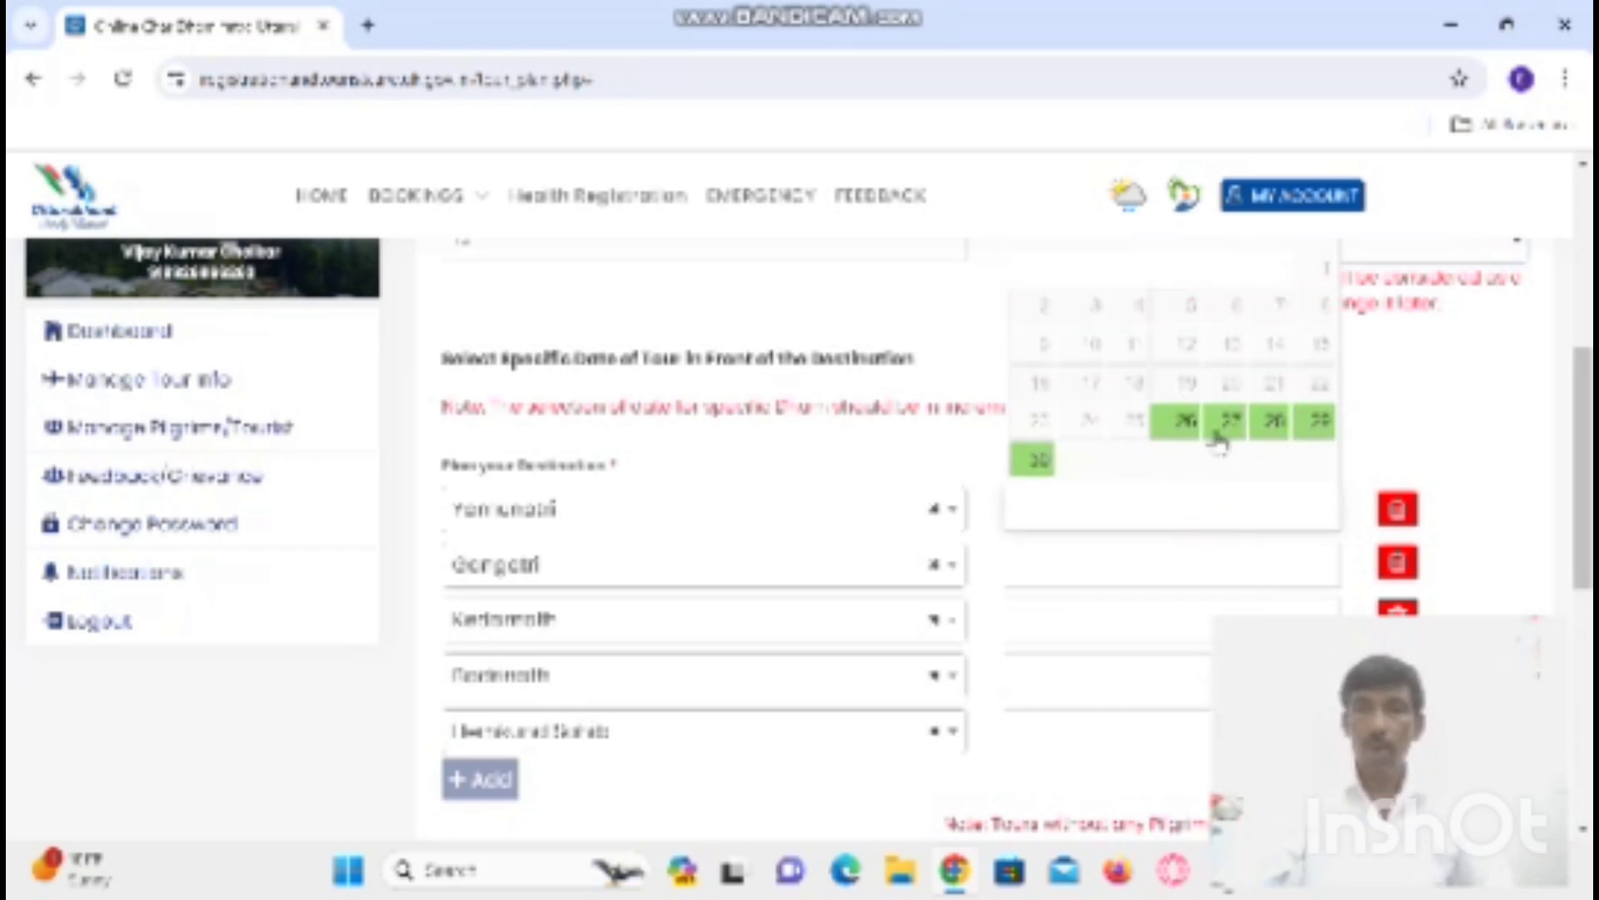
{"action": "left_click", "coordinate": [1186, 421]}
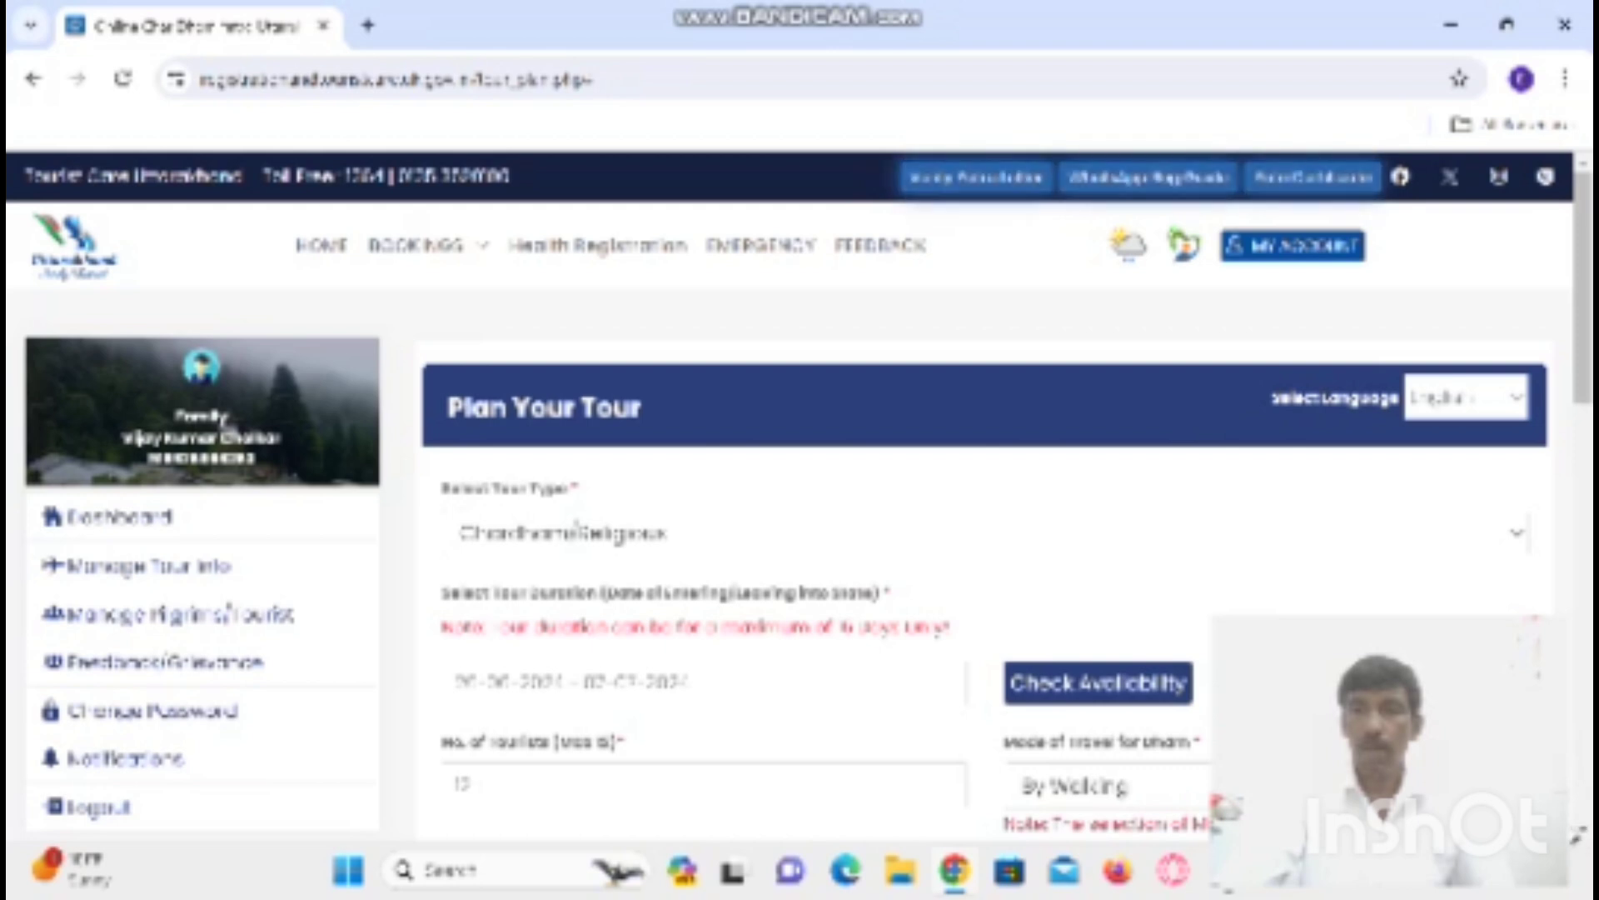
- Date Gangotri 28-06-2024 and Kedarnath 30-06-2024
{"action": "scroll", "coordinate": [1582, 837], "scroll_direction": "down", "scroll_amount": 5}
{"action": "scroll", "coordinate": [1583, 825], "scroll_direction": "down", "scroll_amount": 2}
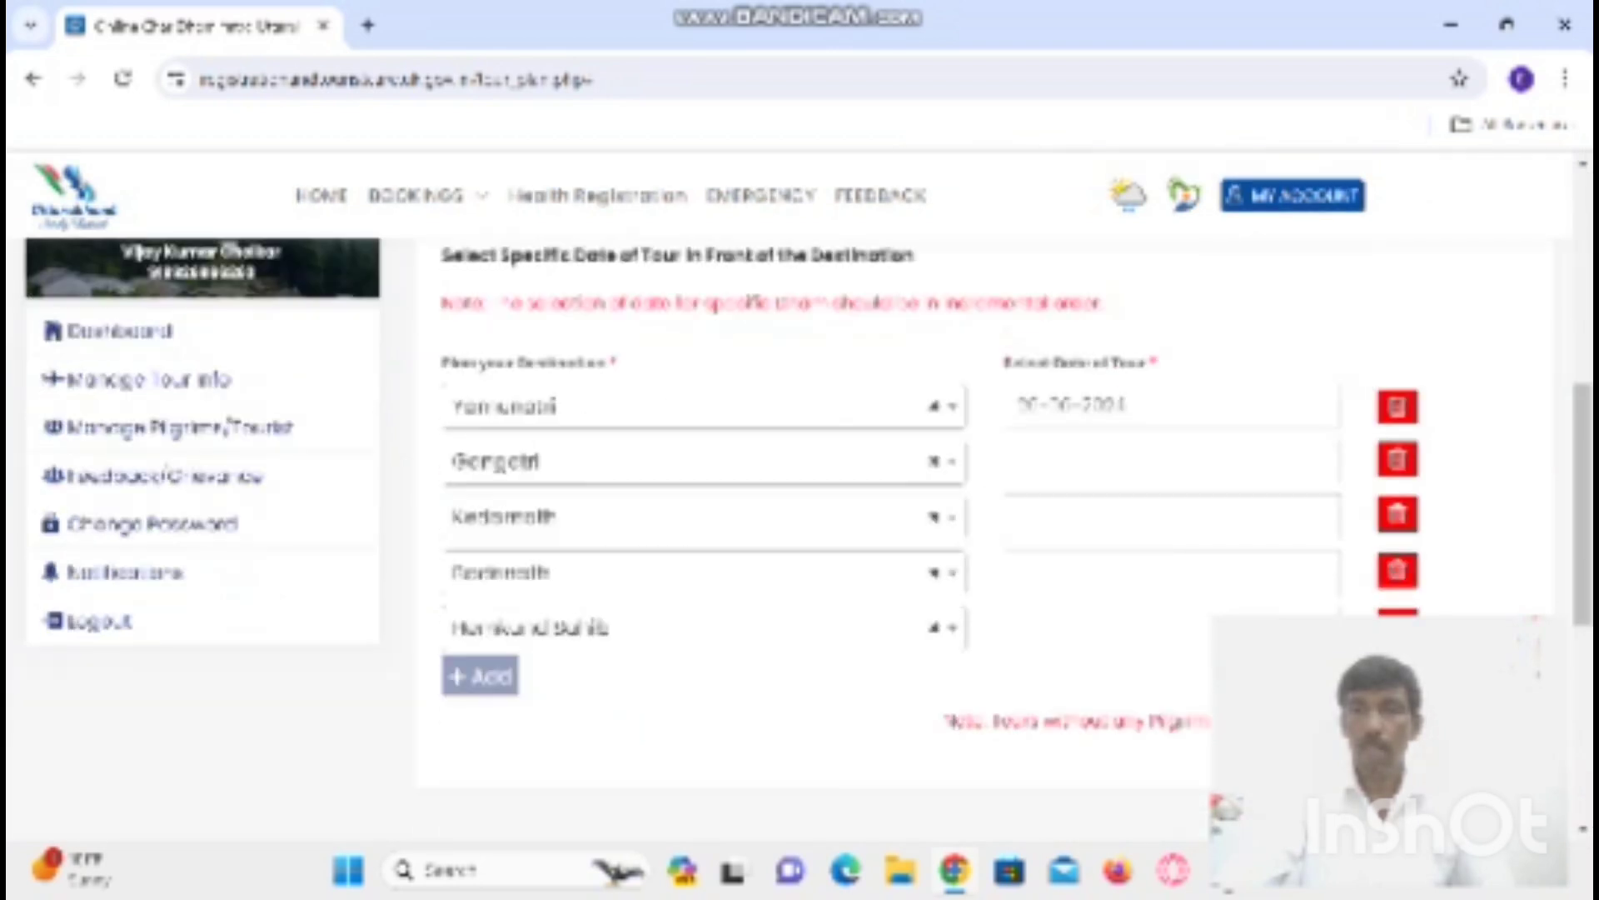
{"action": "left_click", "coordinate": [1108, 451]}
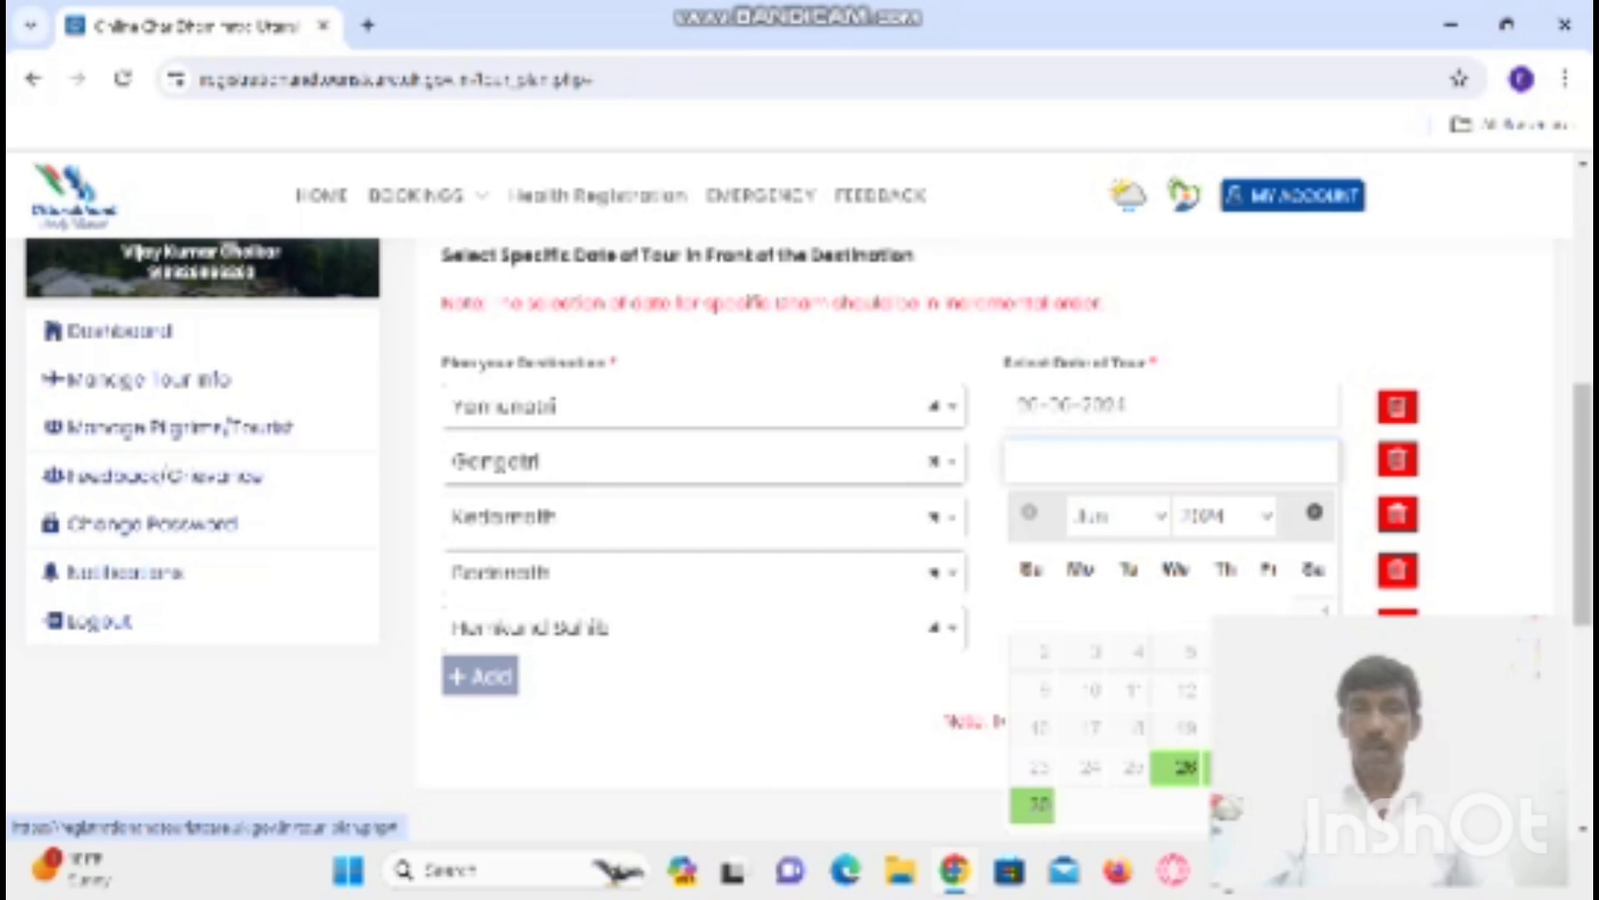
{"action": "left_click", "coordinate": [1228, 768]}
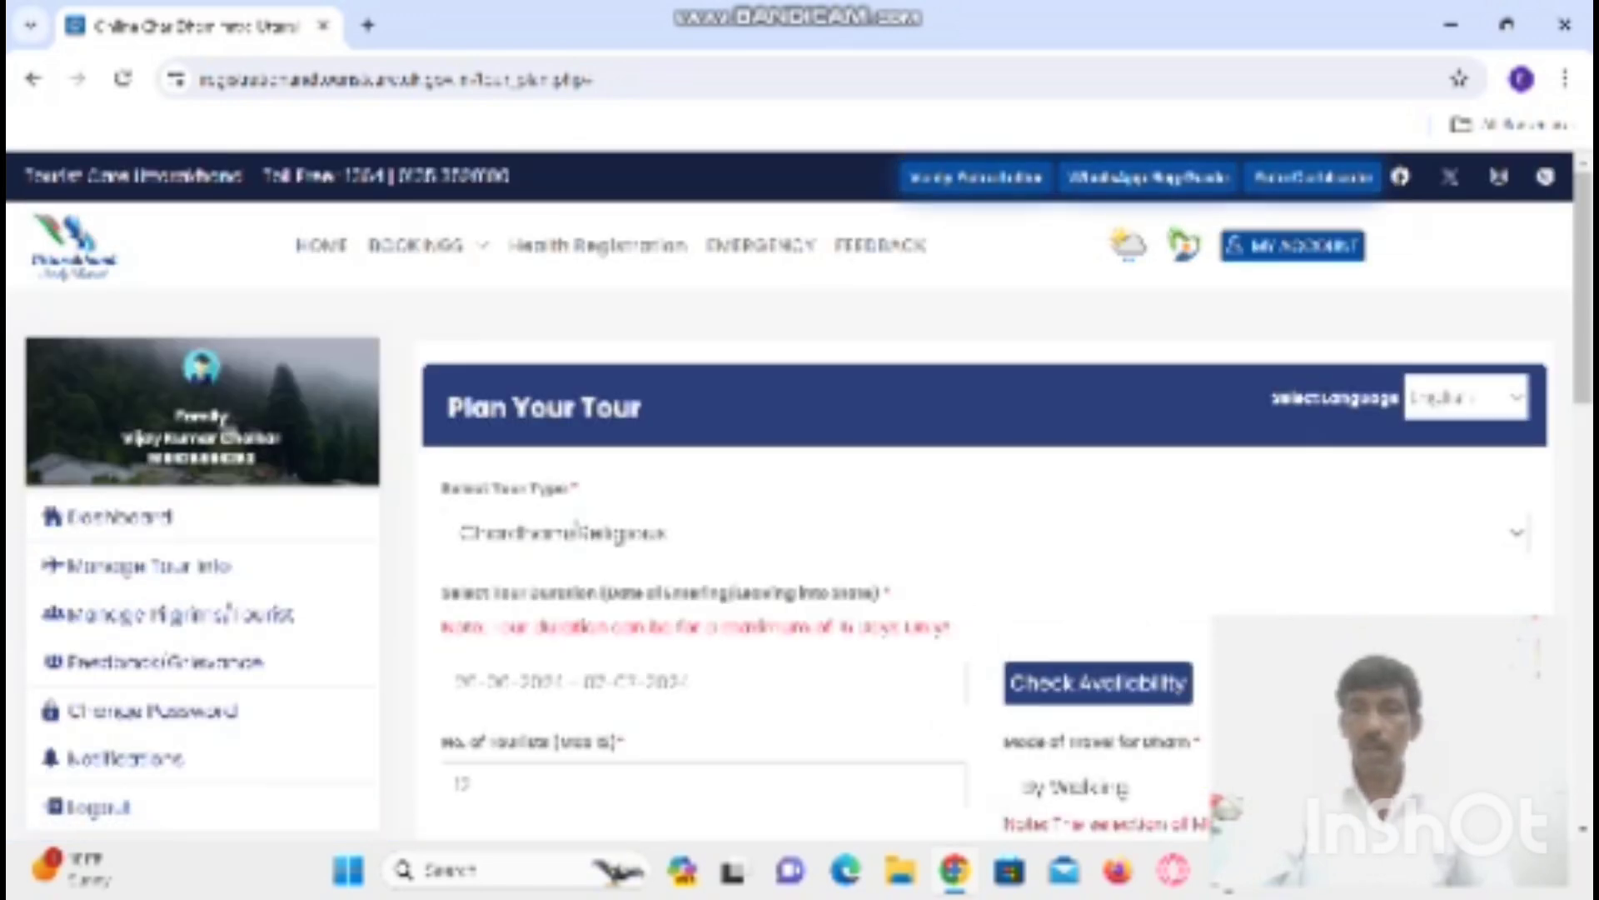
{"action": "scroll", "coordinate": [983, 500], "scroll_direction": "down", "scroll_amount": 5}
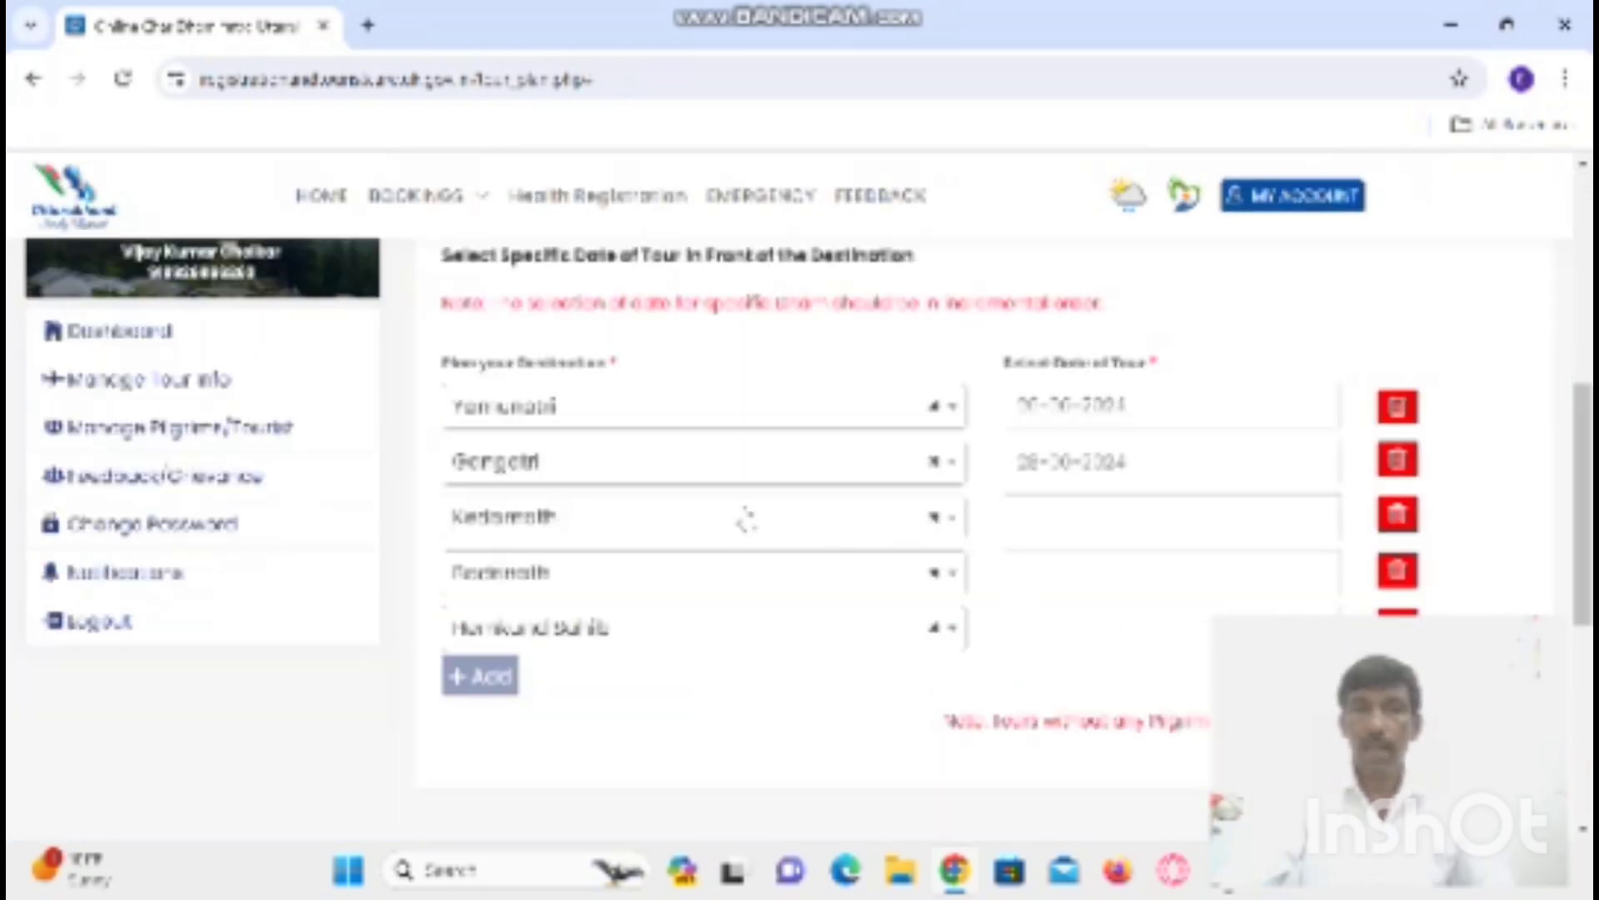
{"action": "left_click", "coordinate": [1108, 520]}
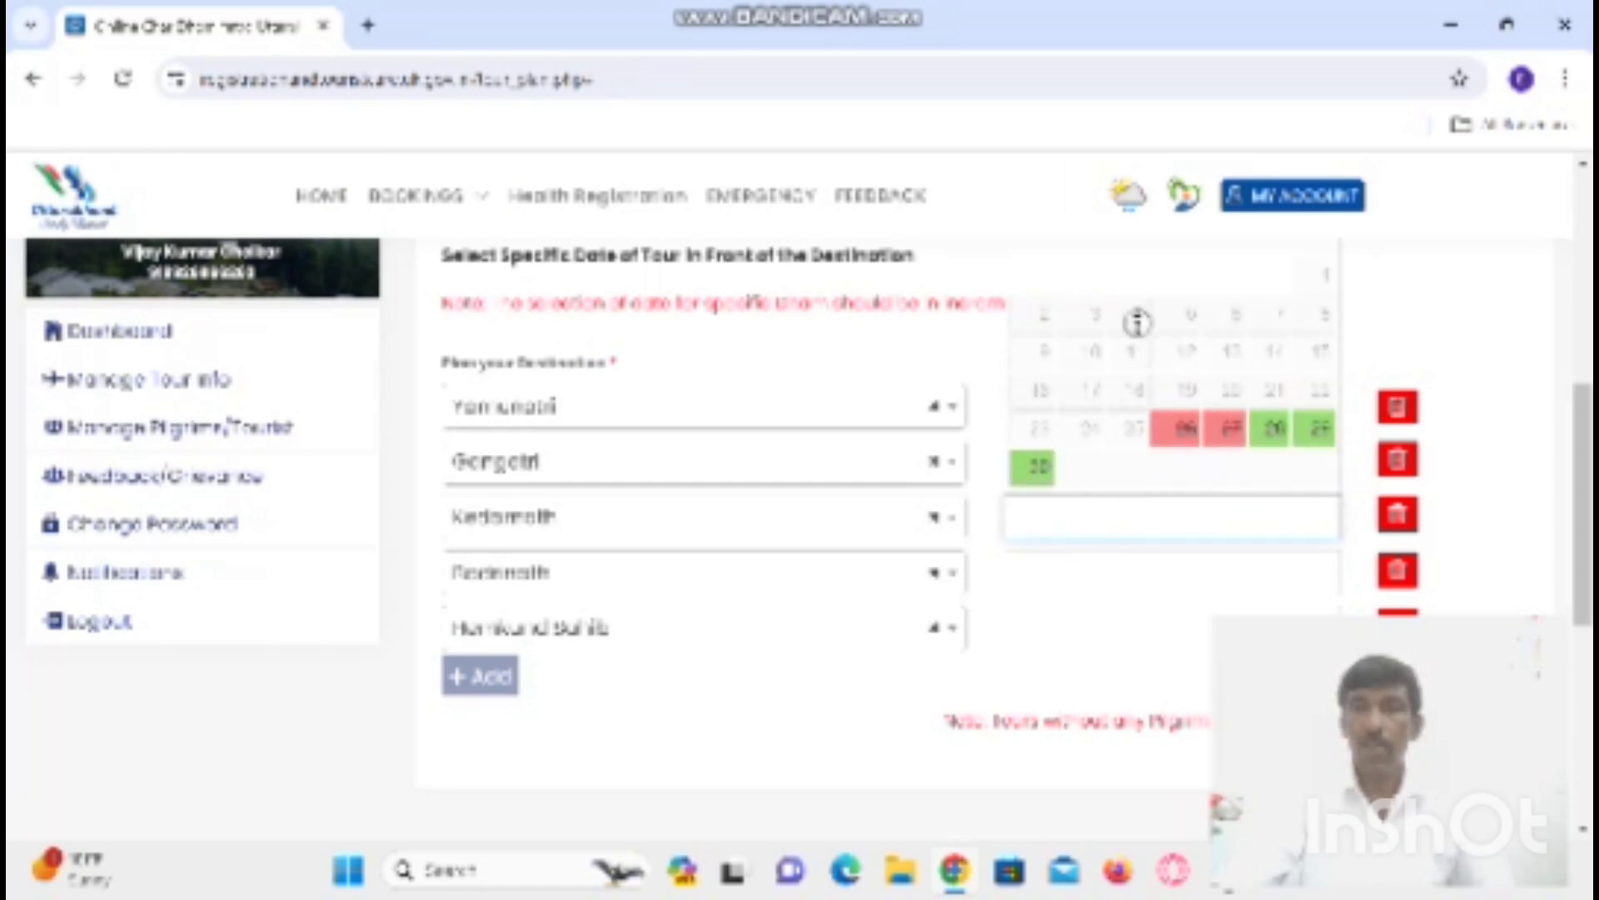
{"action": "scroll", "coordinate": [1113, 467], "scroll_direction": "down", "scroll_amount": 3}
{"action": "scroll", "coordinate": [1055, 356], "scroll_direction": "up", "scroll_amount": 1}
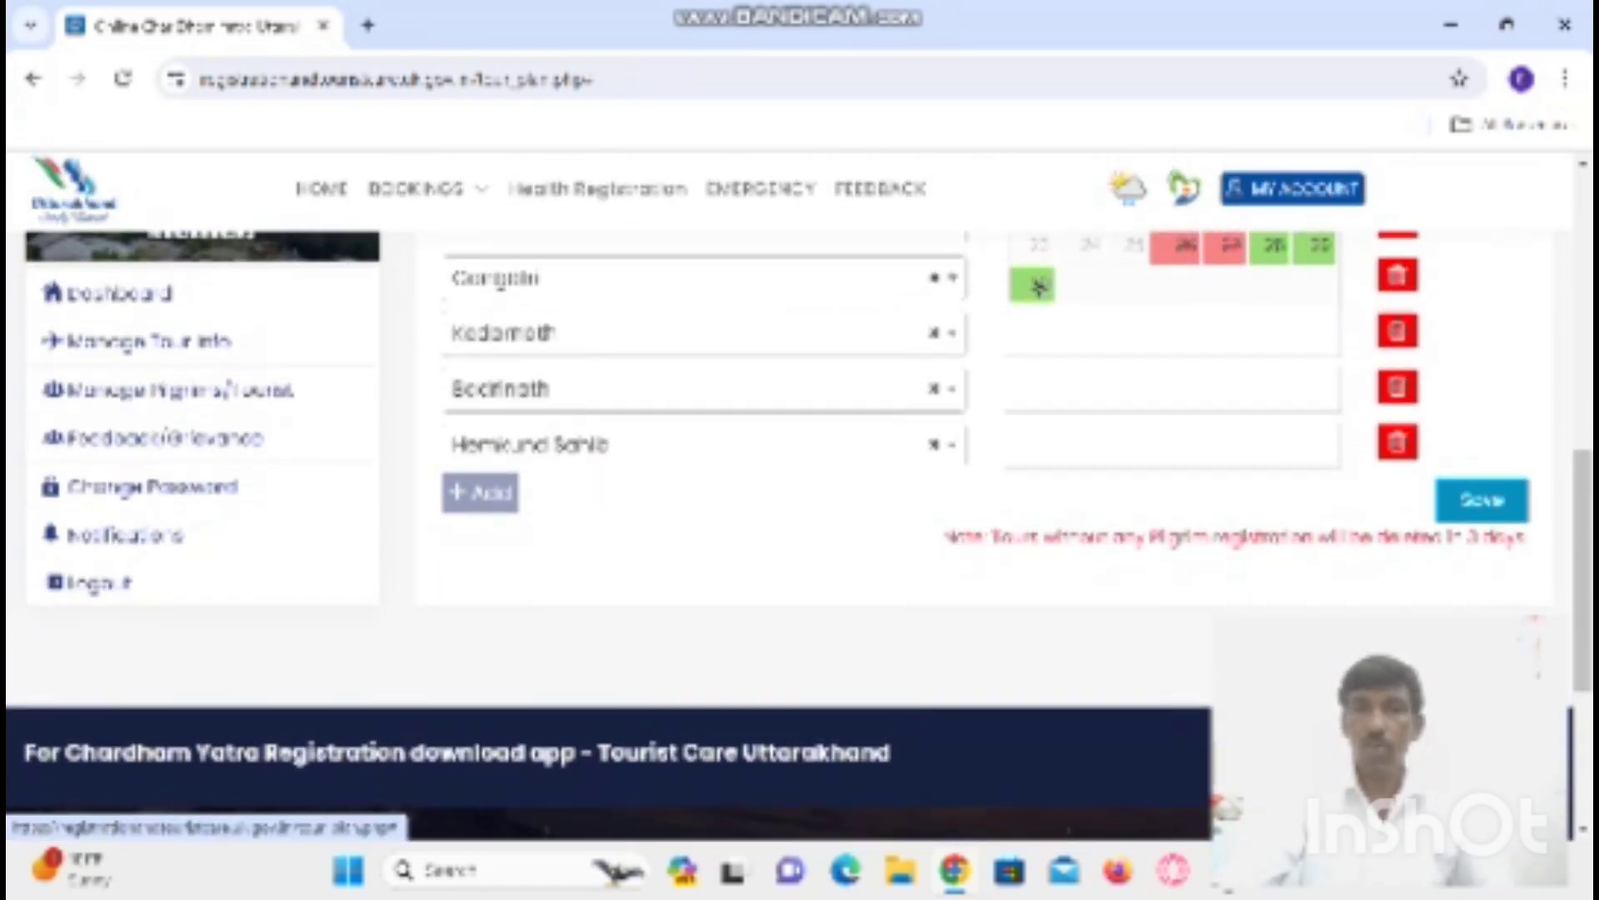
{"action": "left_click", "coordinate": [1041, 300]}
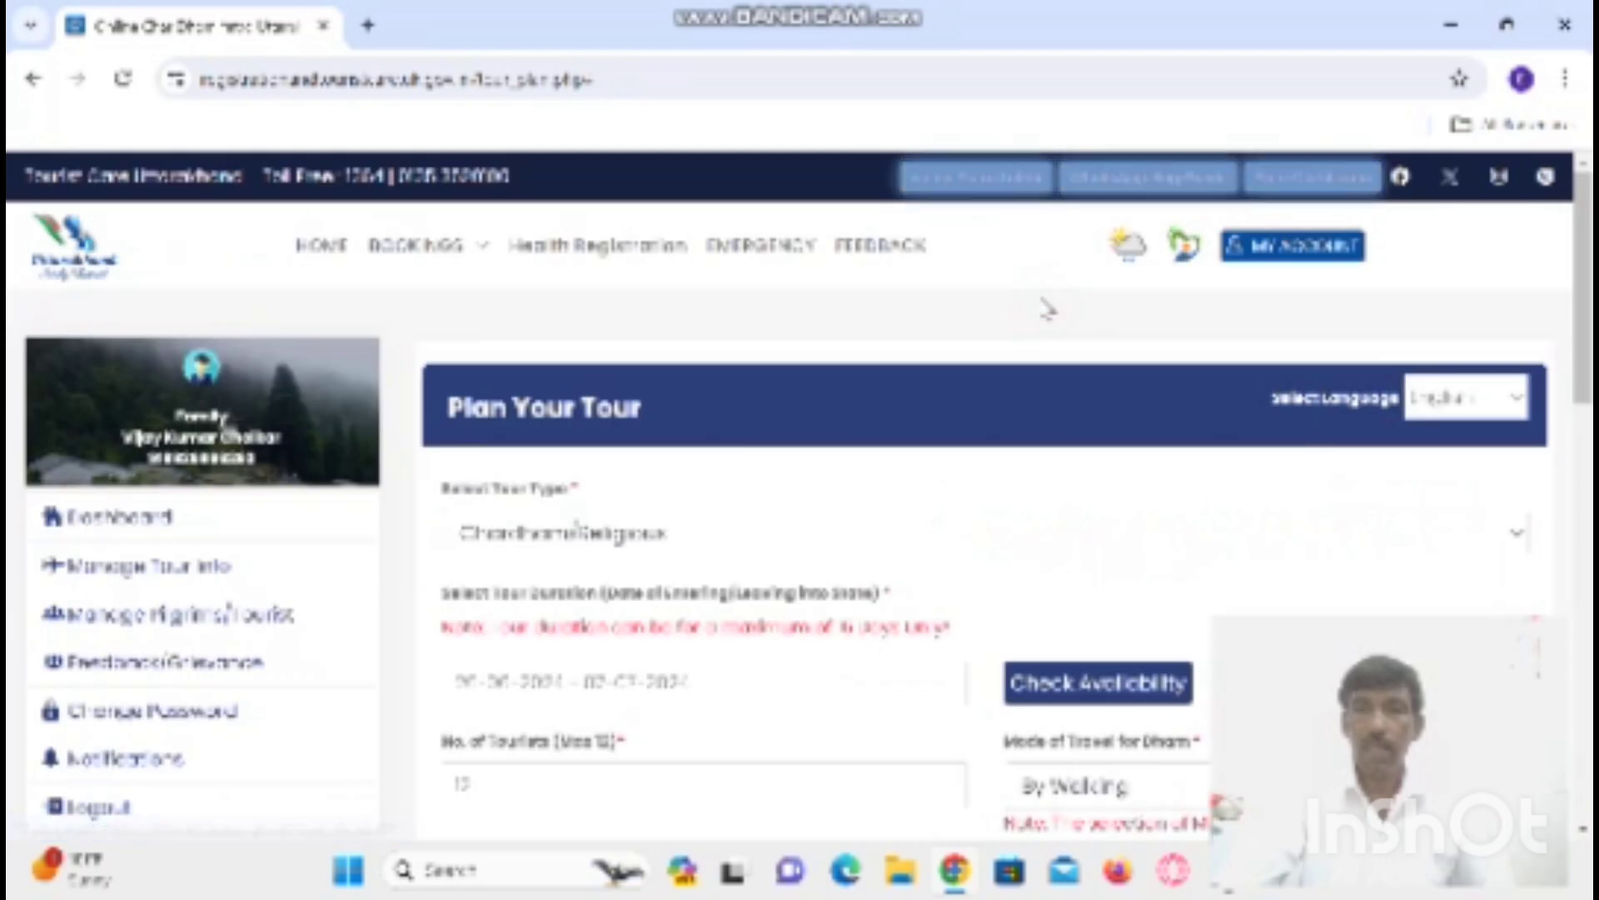
- Date Badrinath 03-07-2024 and Hemkund Sahib 06-07-2024
{"action": "scroll", "coordinate": [1042, 571], "scroll_direction": "down", "scroll_amount": 5}
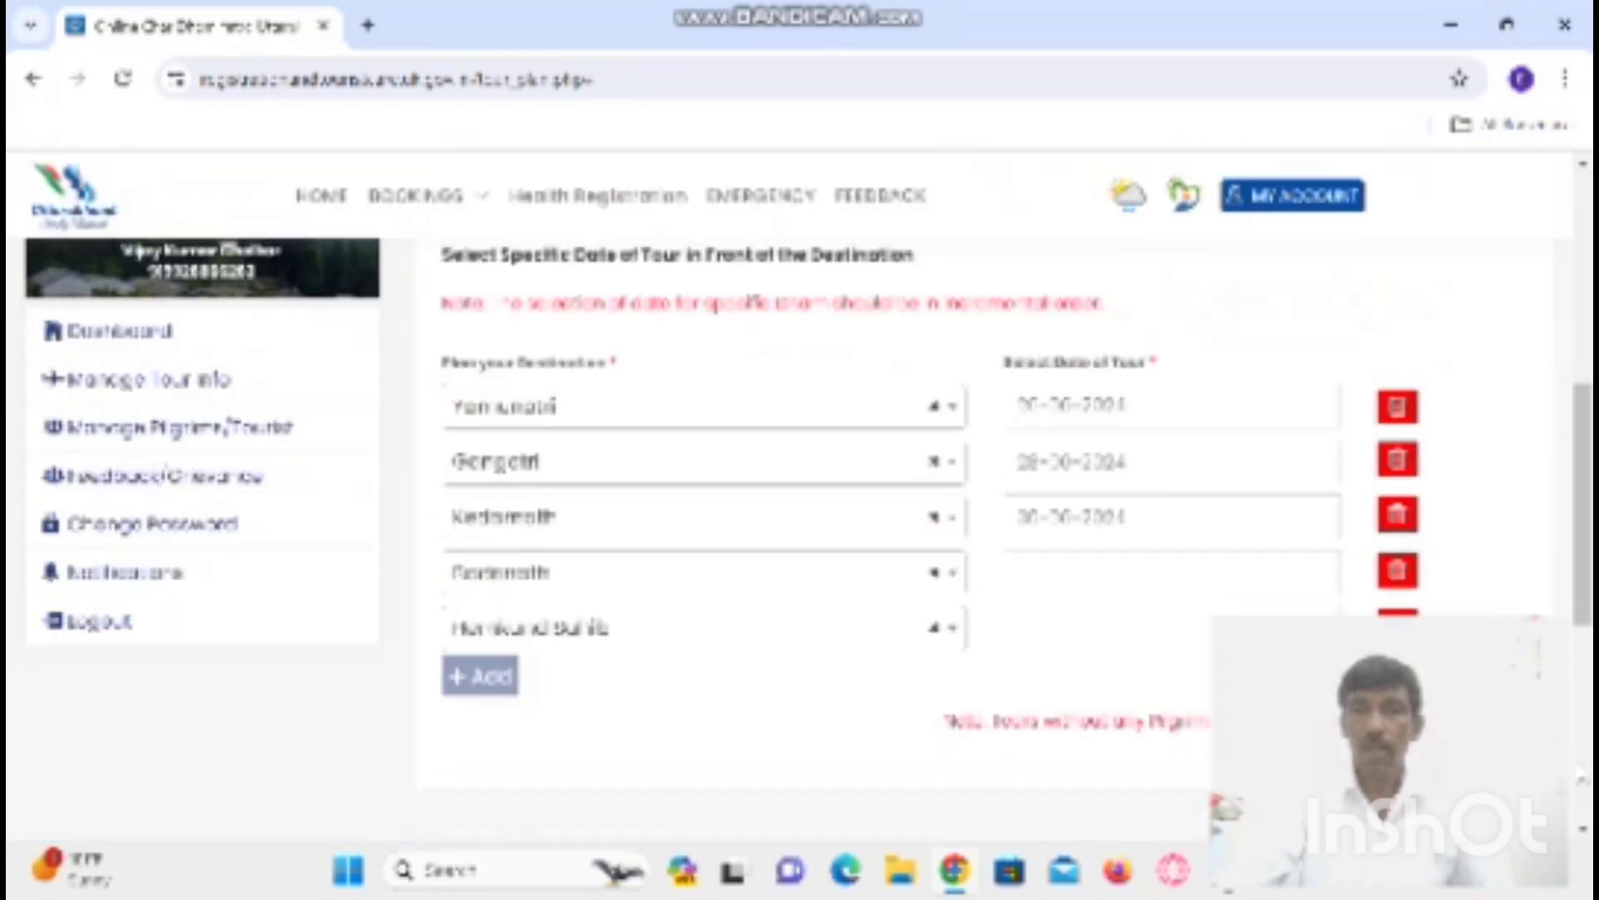
{"action": "left_click", "coordinate": [1052, 570]}
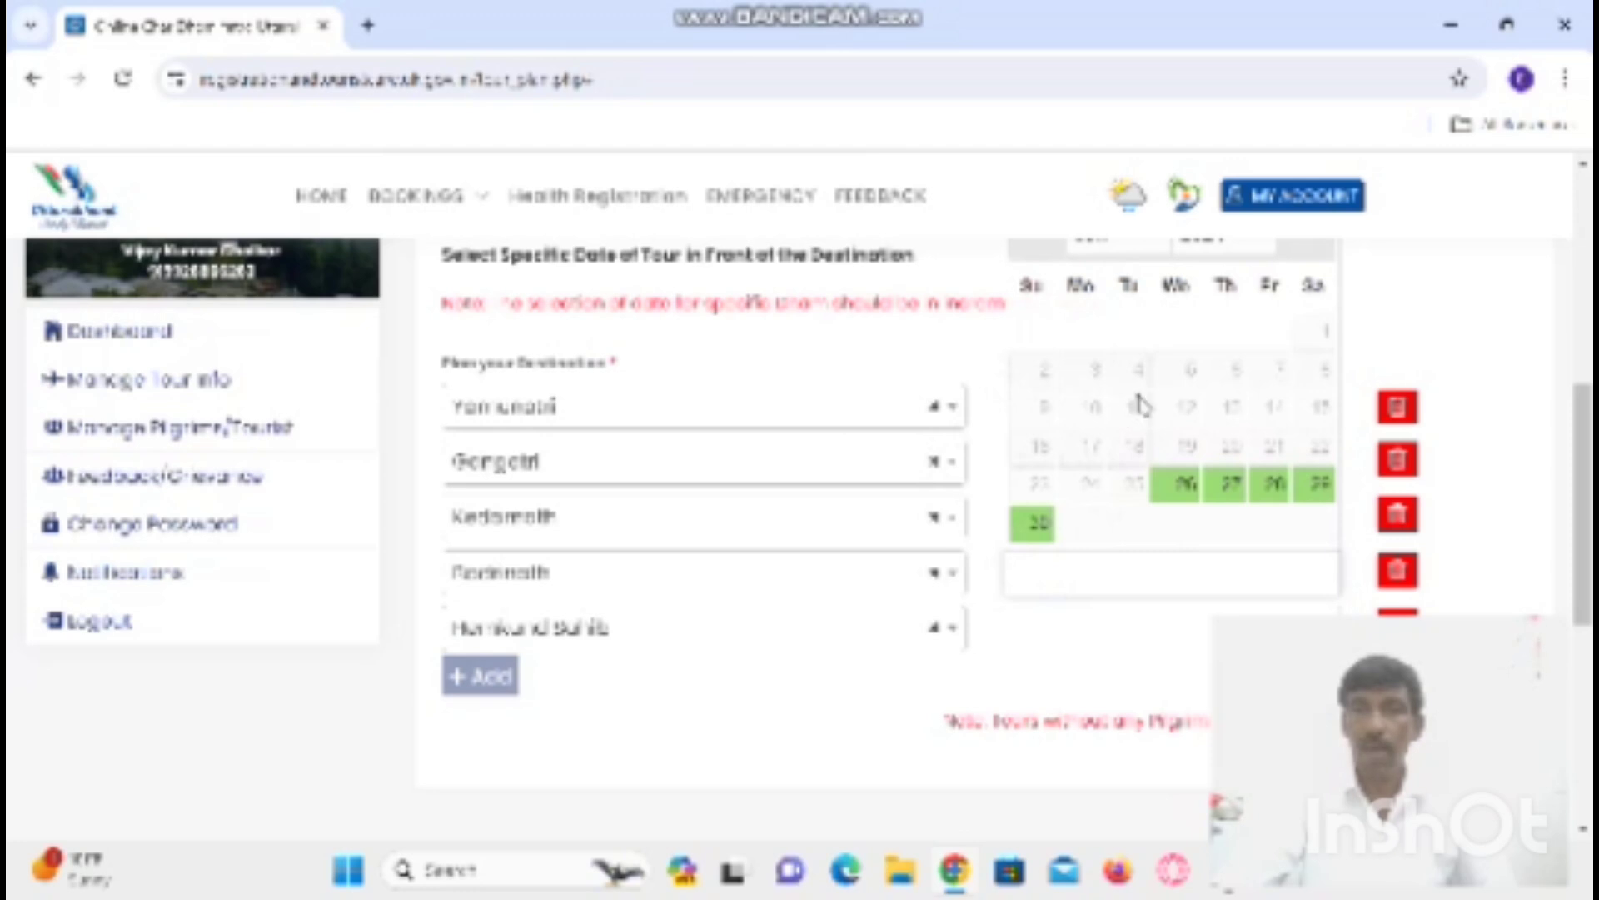
{"action": "left_click", "coordinate": [1123, 243]}
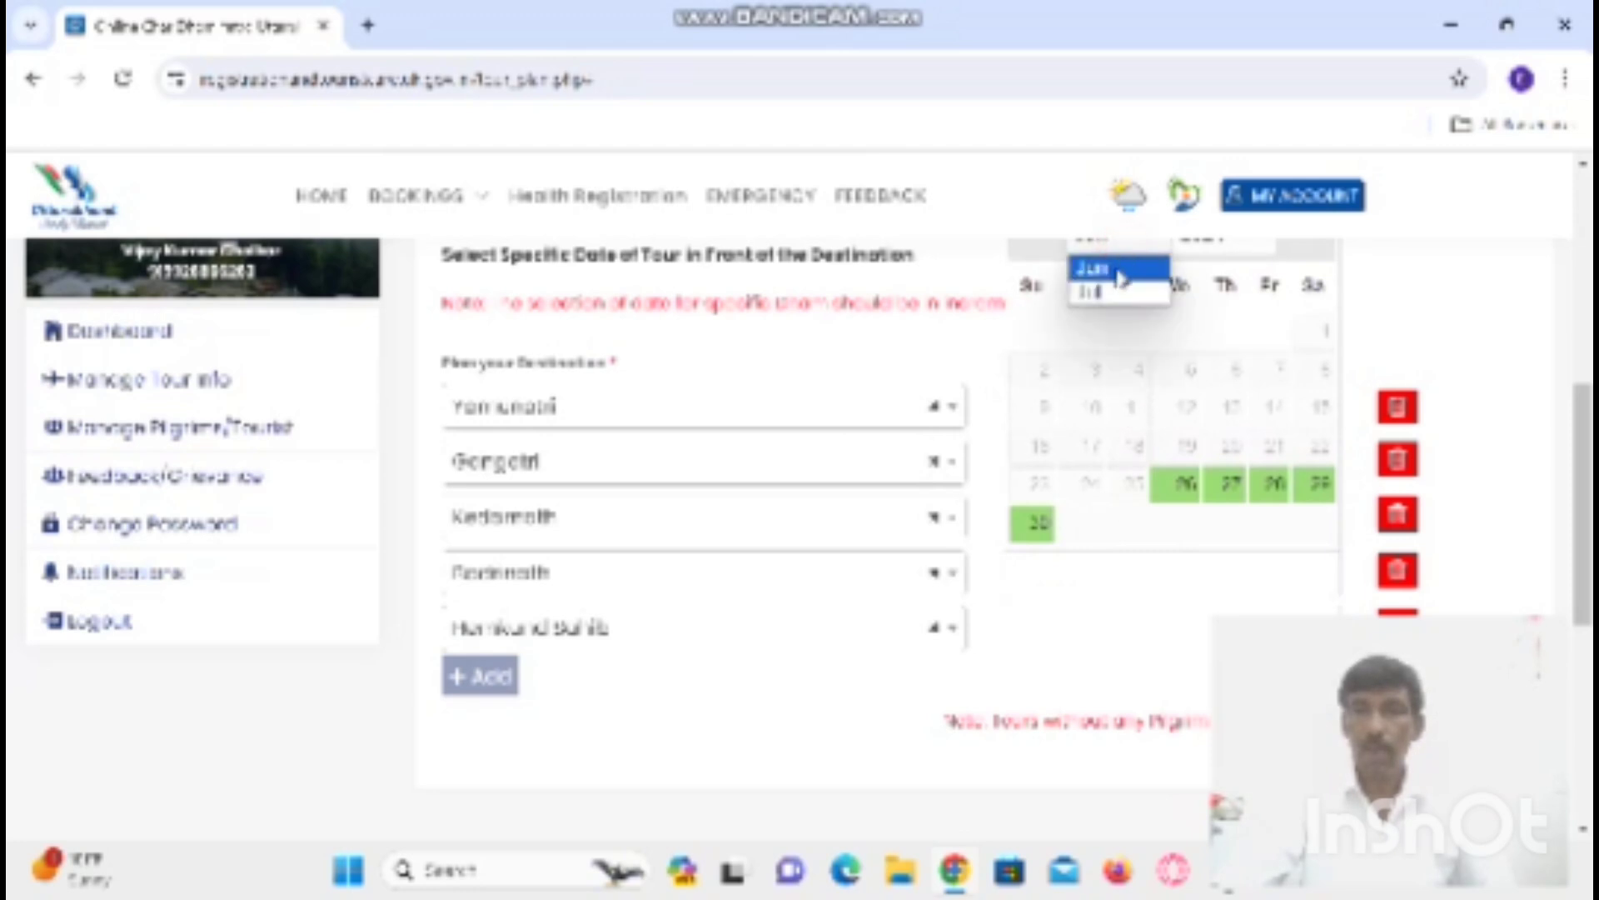
{"action": "left_click", "coordinate": [1116, 292]}
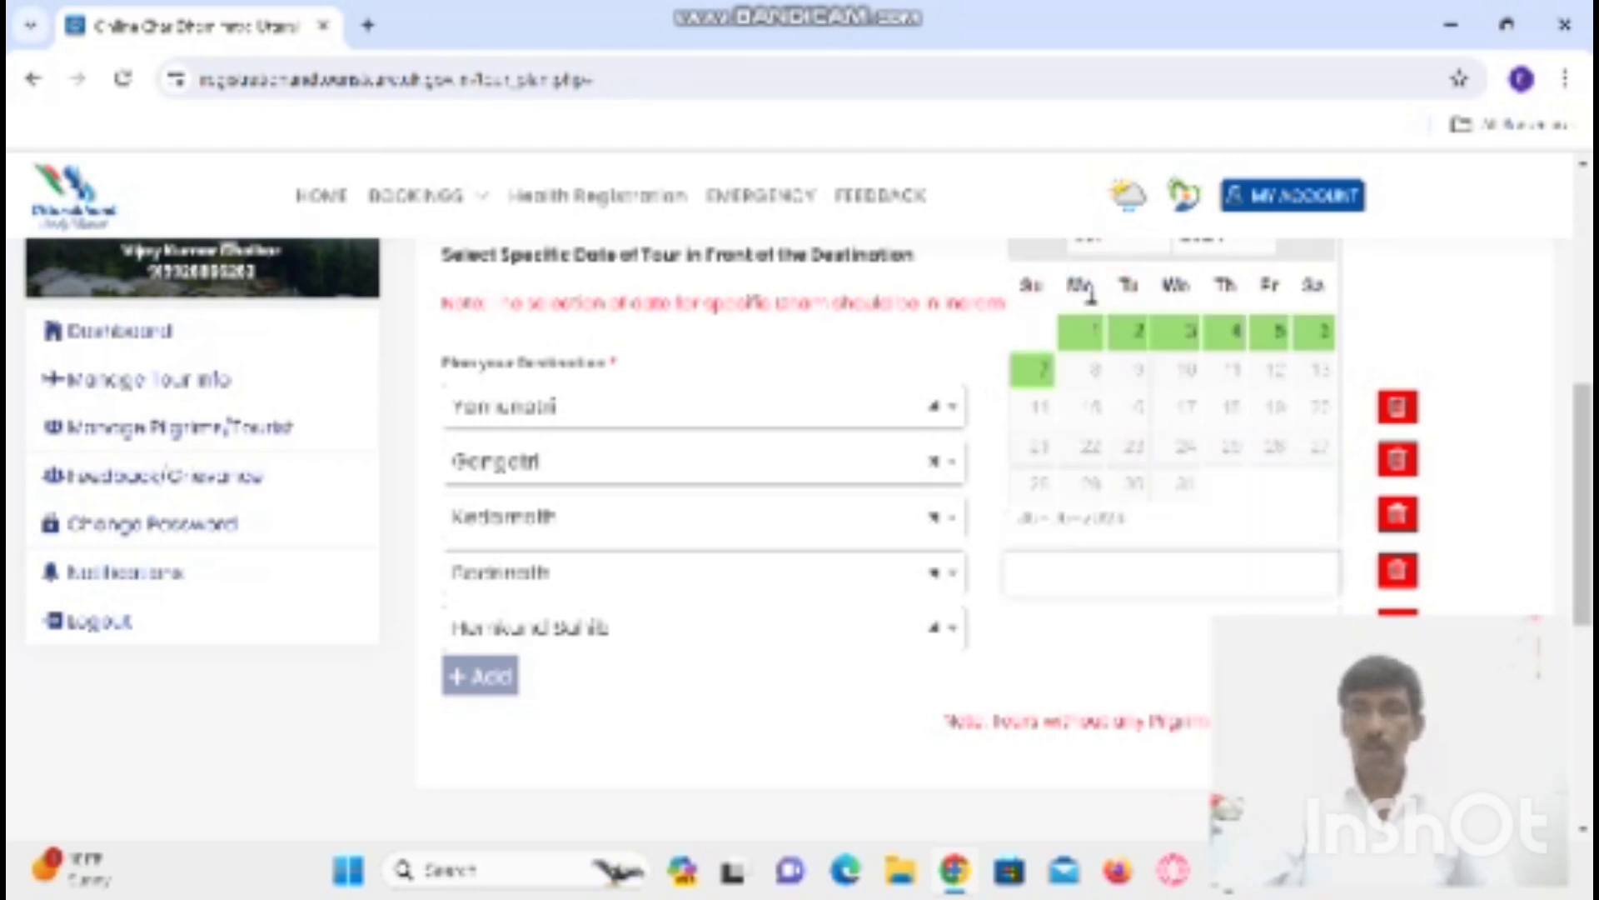
{"action": "left_click", "coordinate": [1195, 334]}
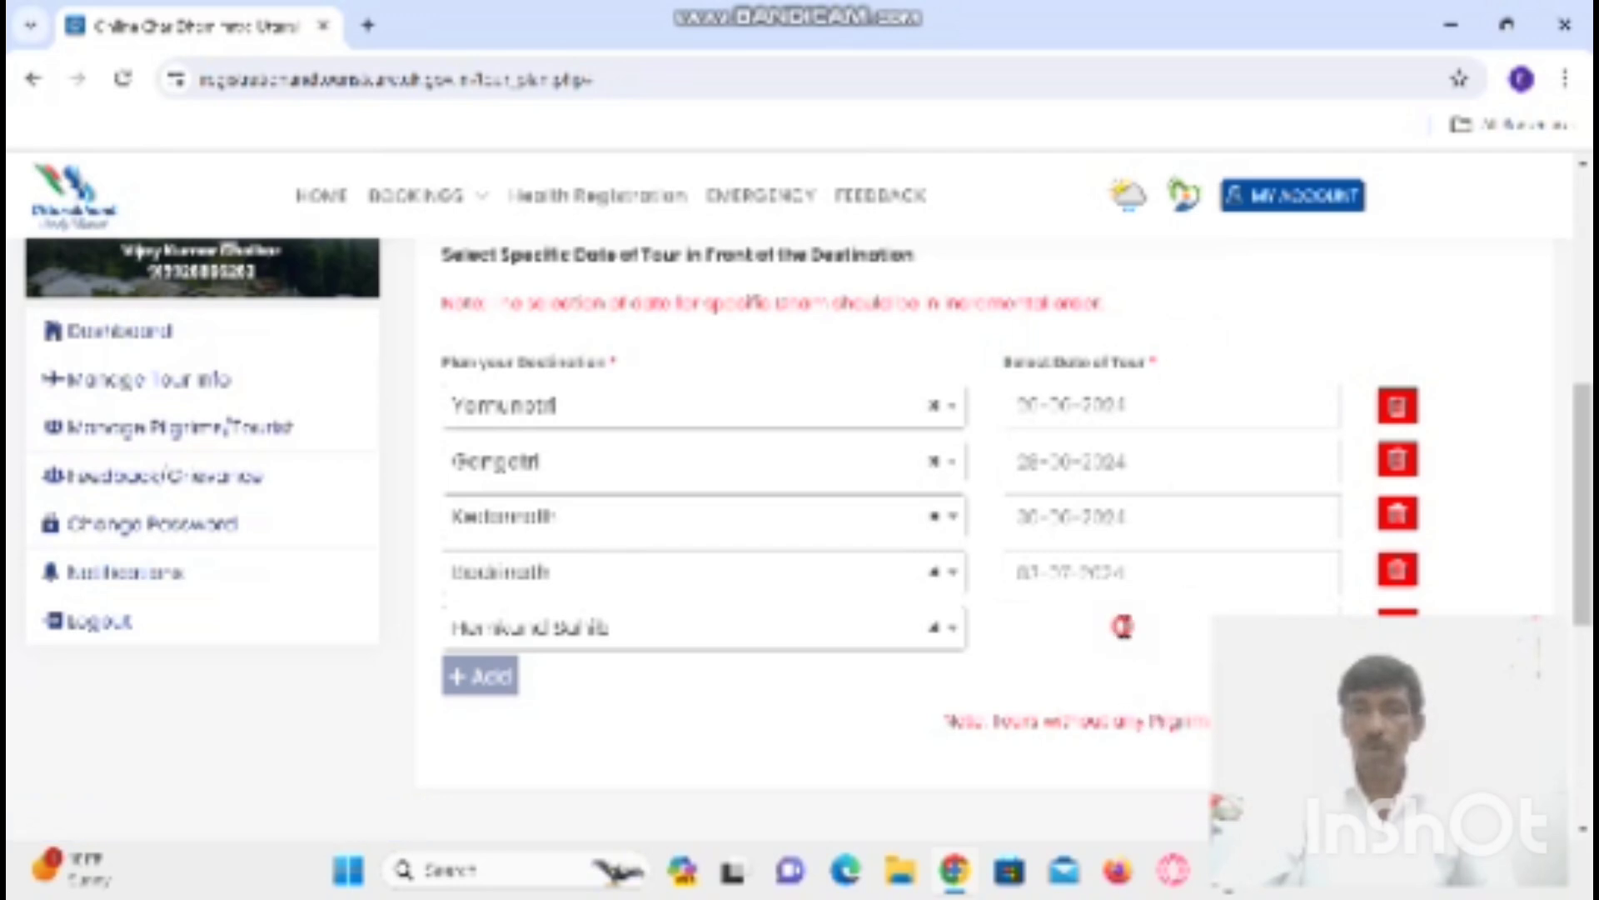
{"action": "left_click", "coordinate": [1122, 627]}
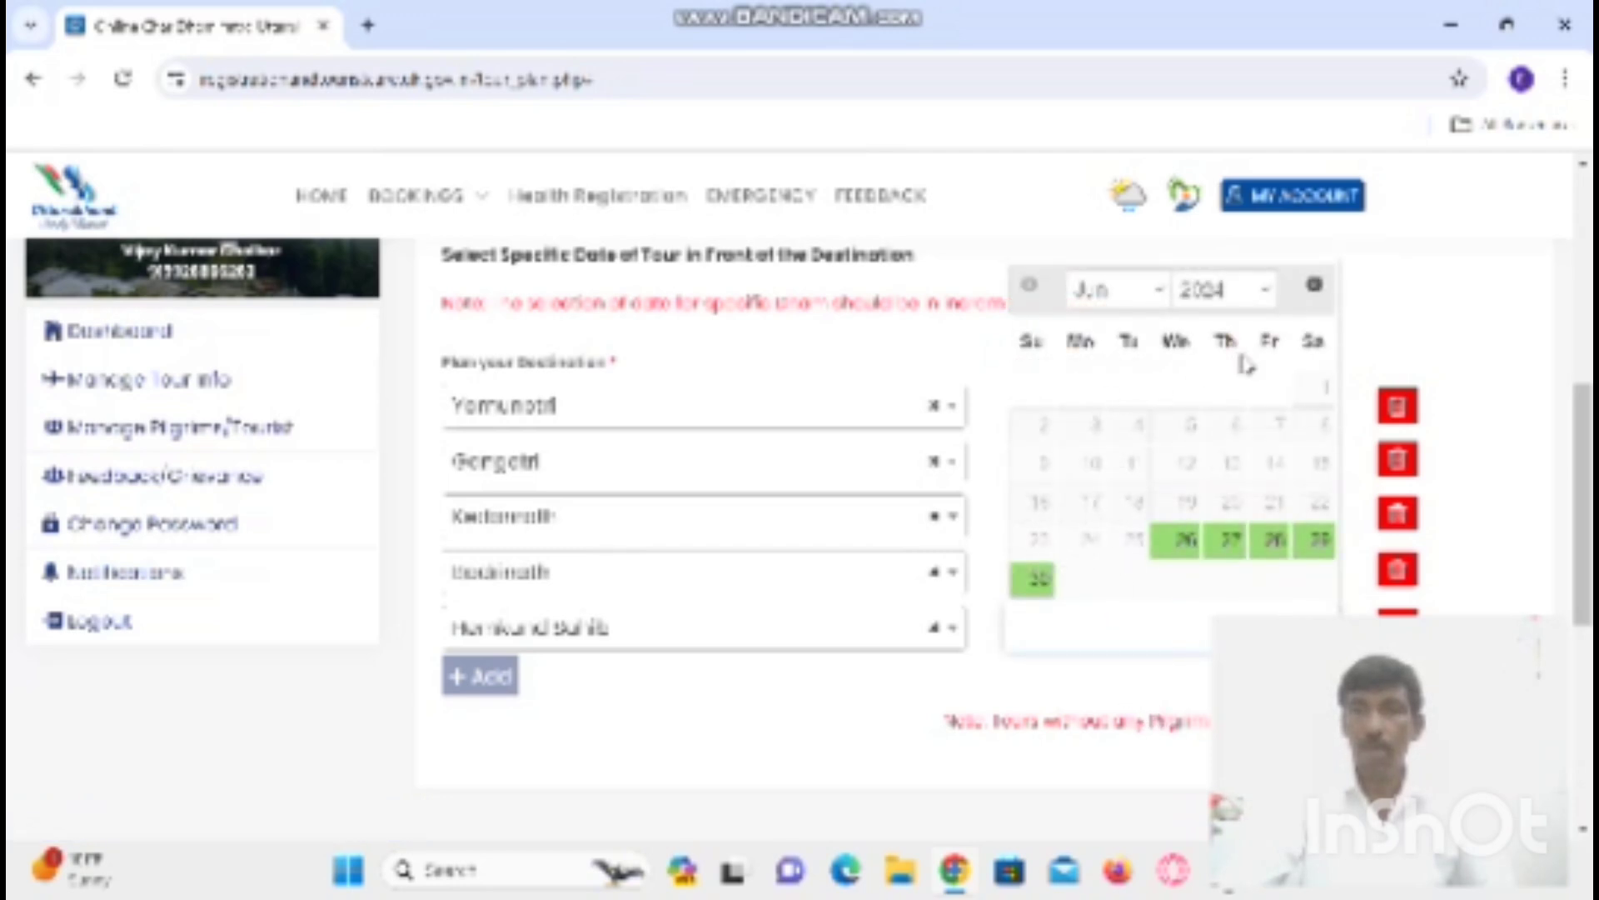
{"action": "left_click", "coordinate": [1156, 298]}
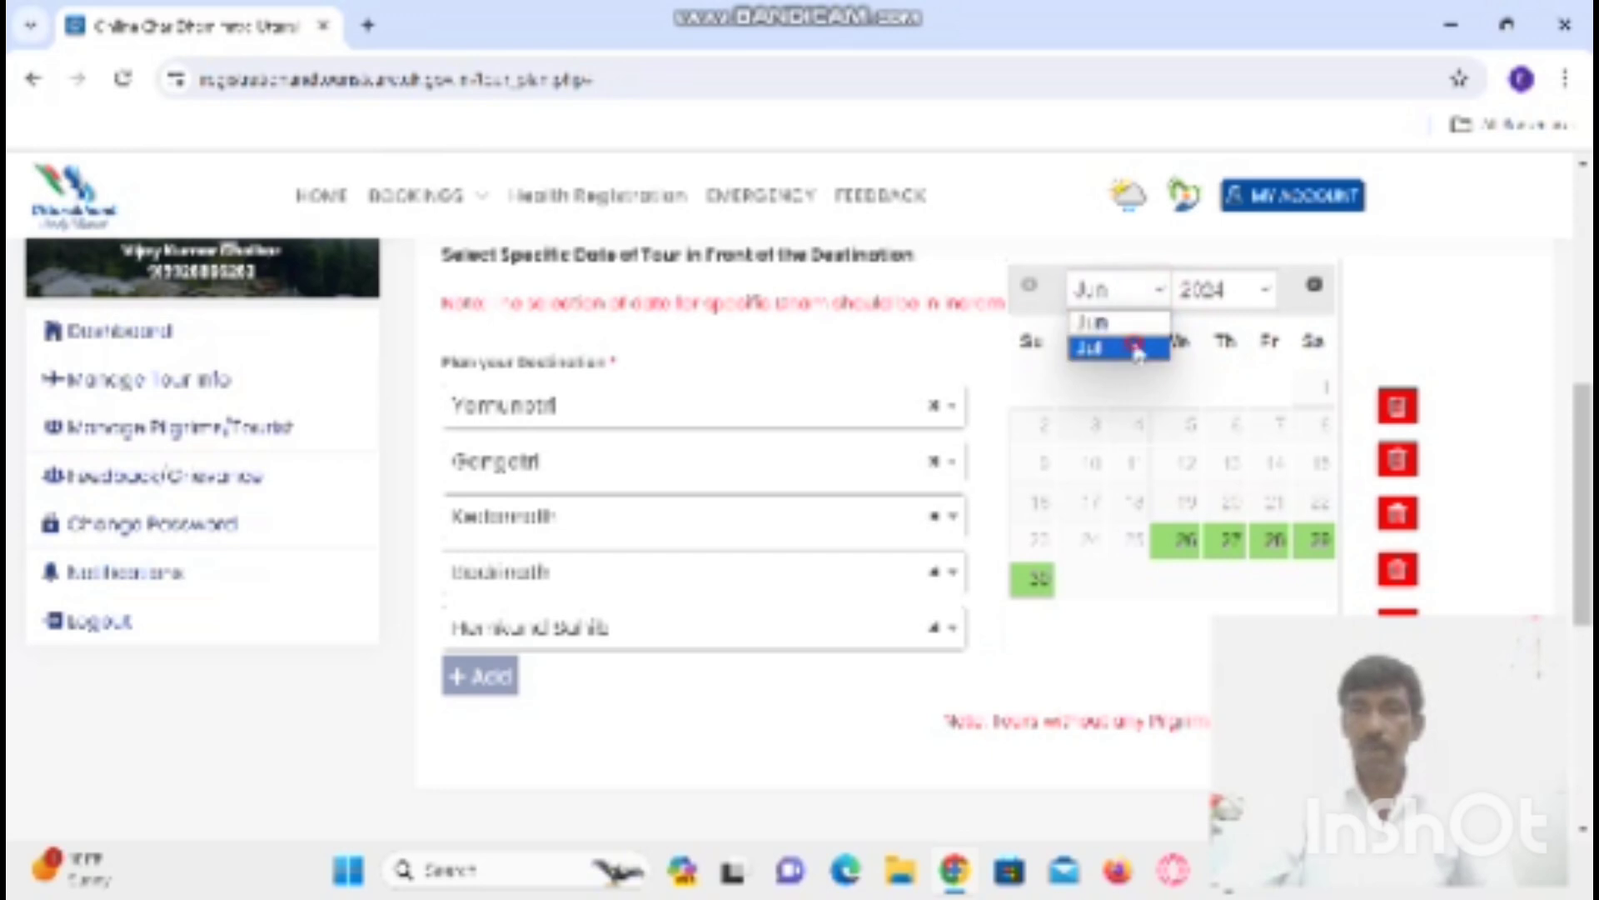
{"action": "left_click", "coordinate": [1138, 350]}
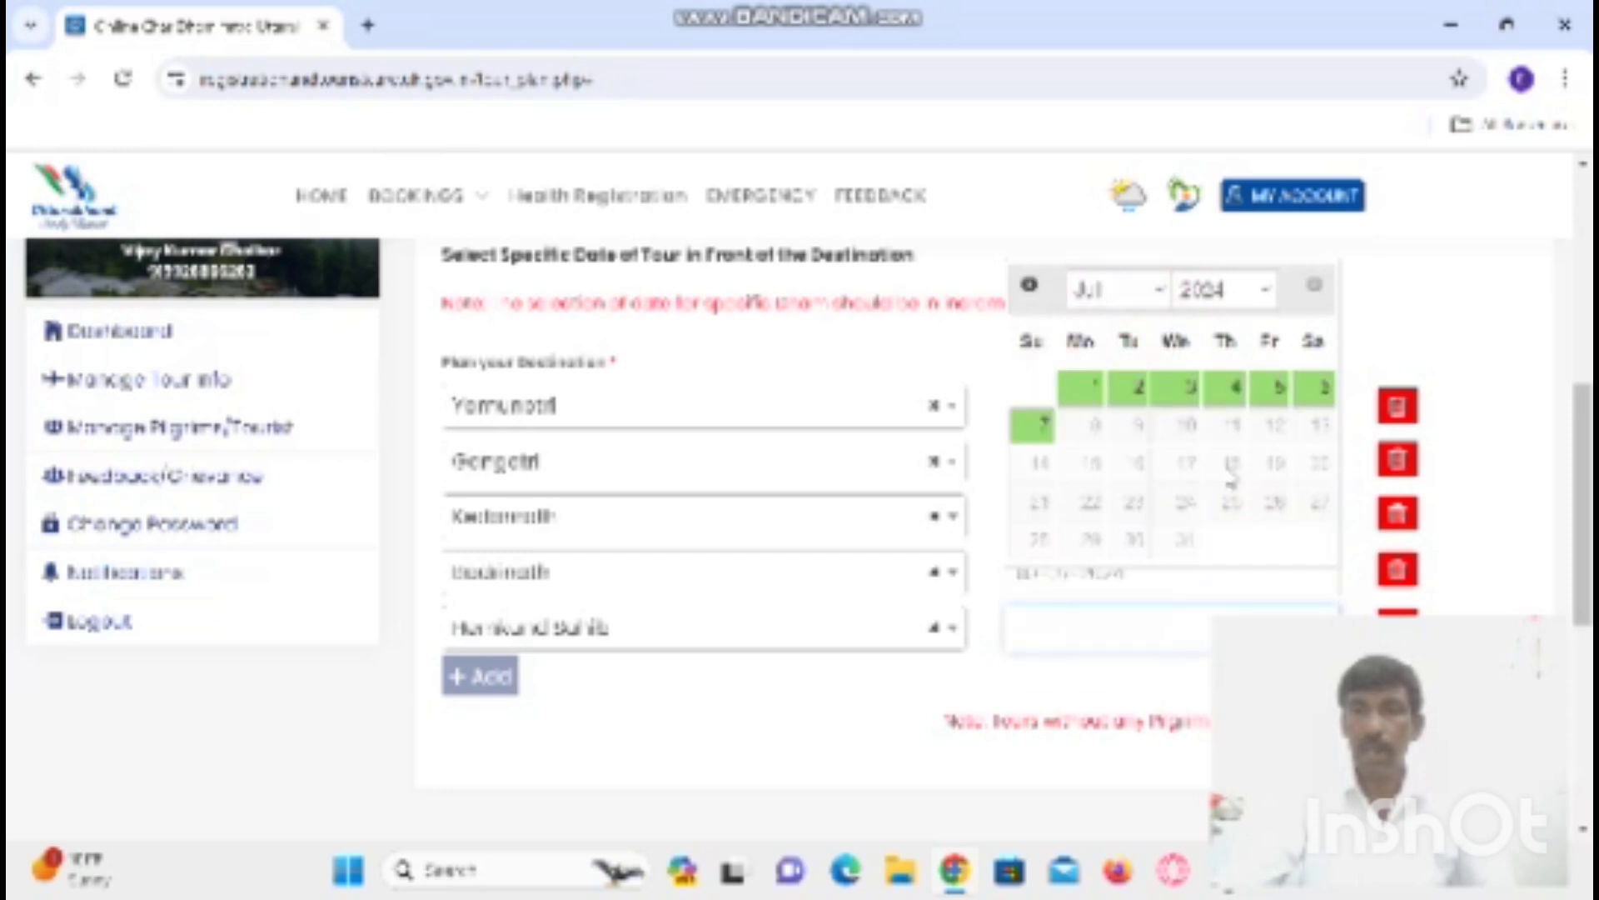
{"action": "left_click", "coordinate": [1324, 390]}
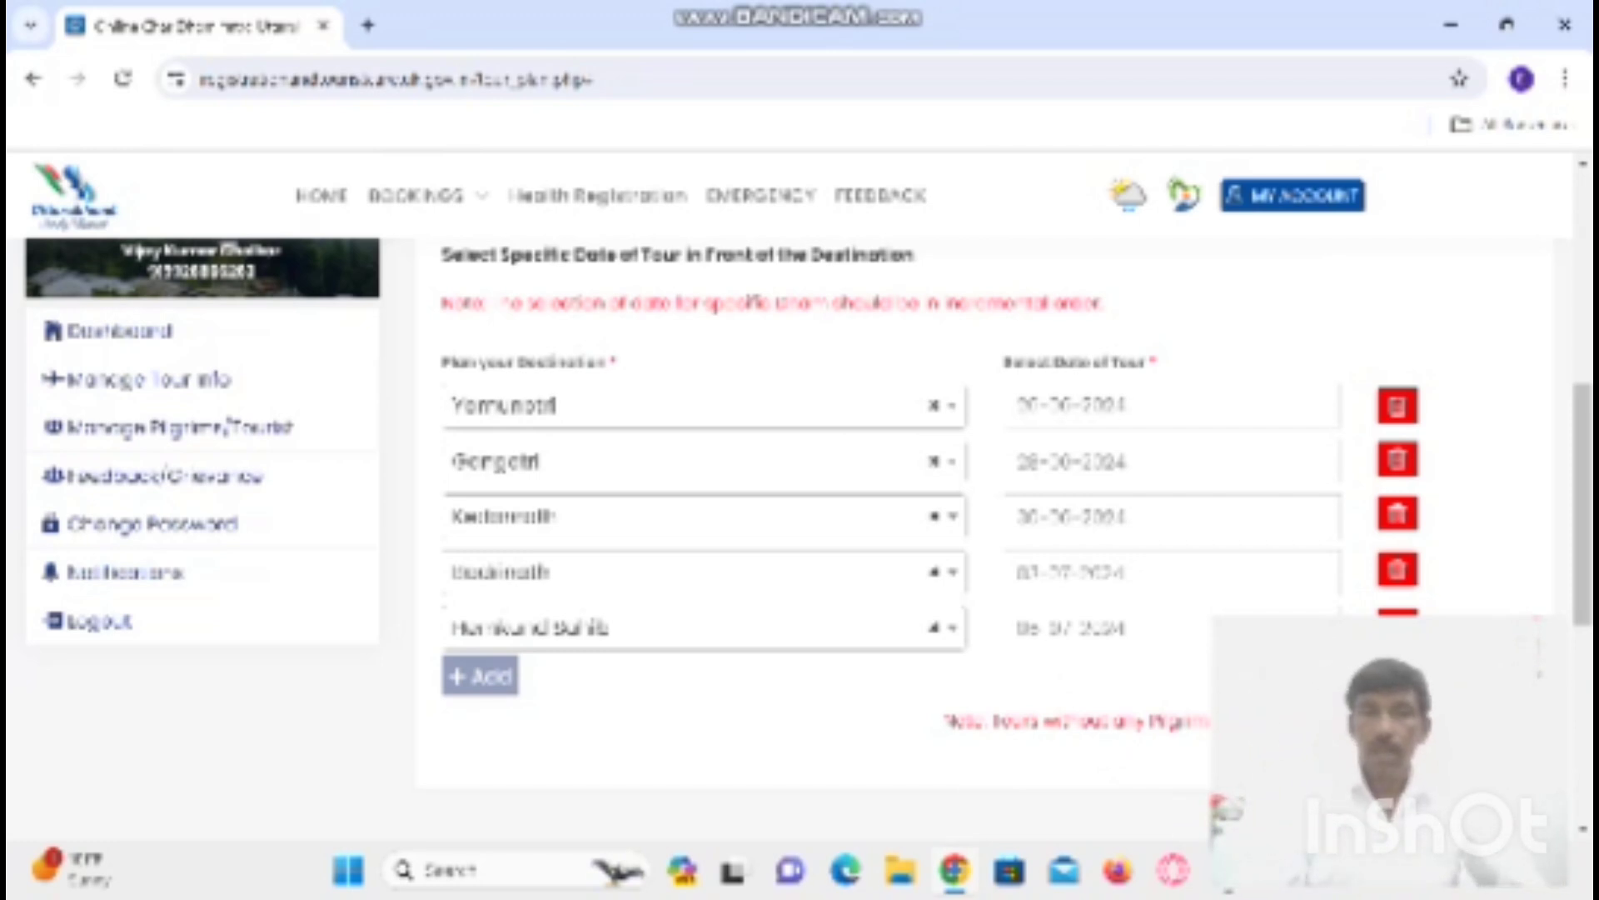
- Submit the tour plan and acknowledge the 'Tour Created Successfully' alert
{"action": "key", "text": "F5"}
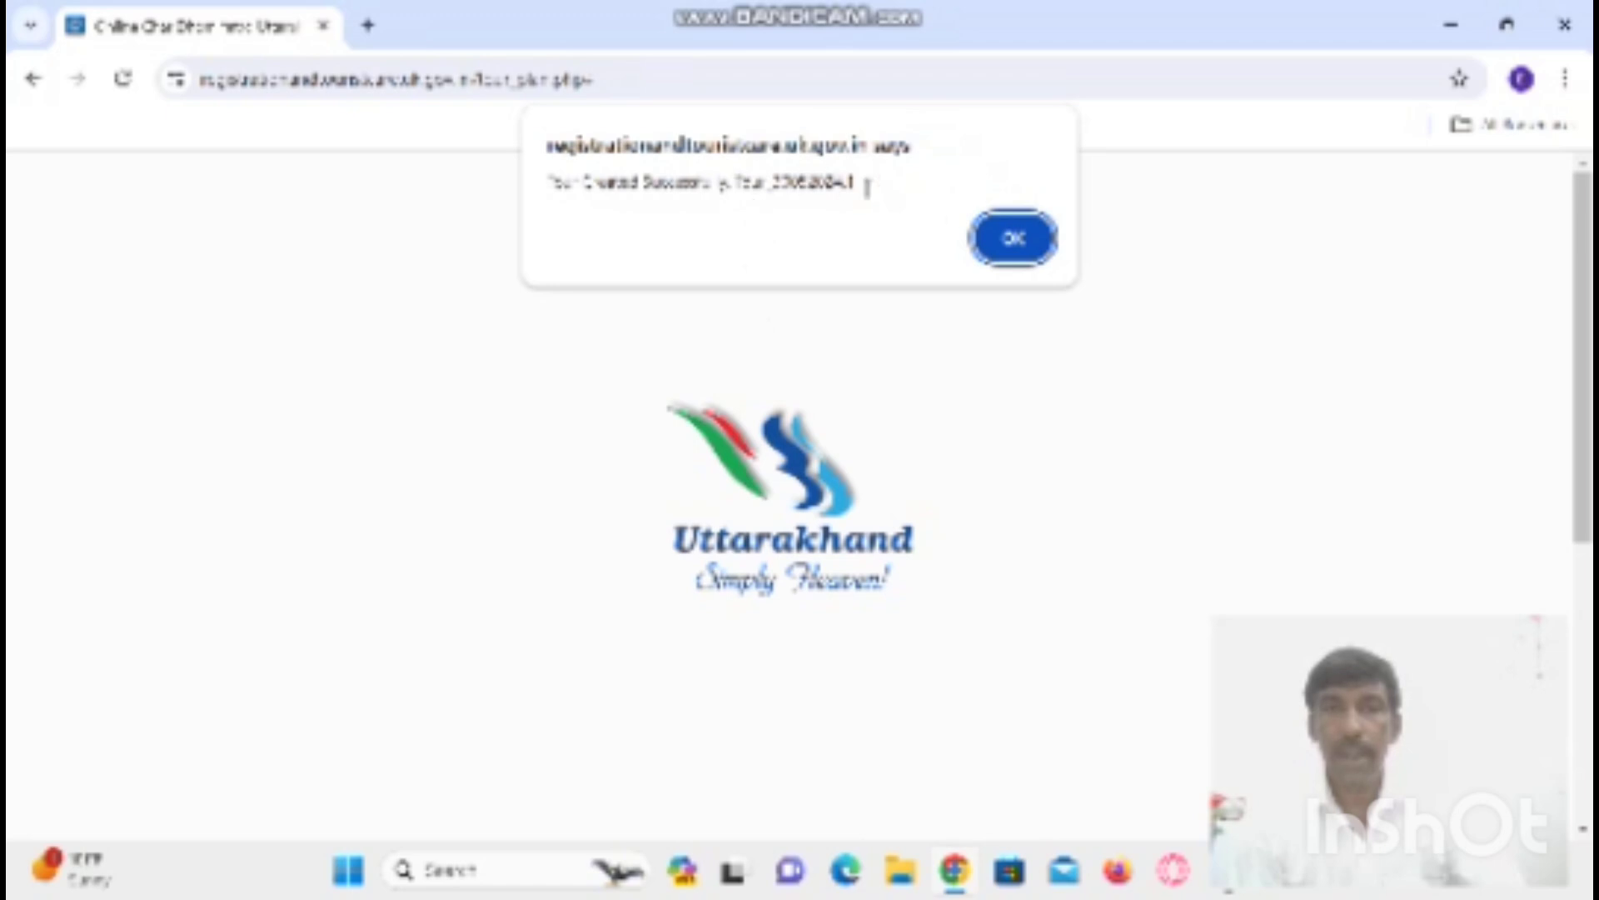
{"action": "left_click", "coordinate": [1012, 245]}
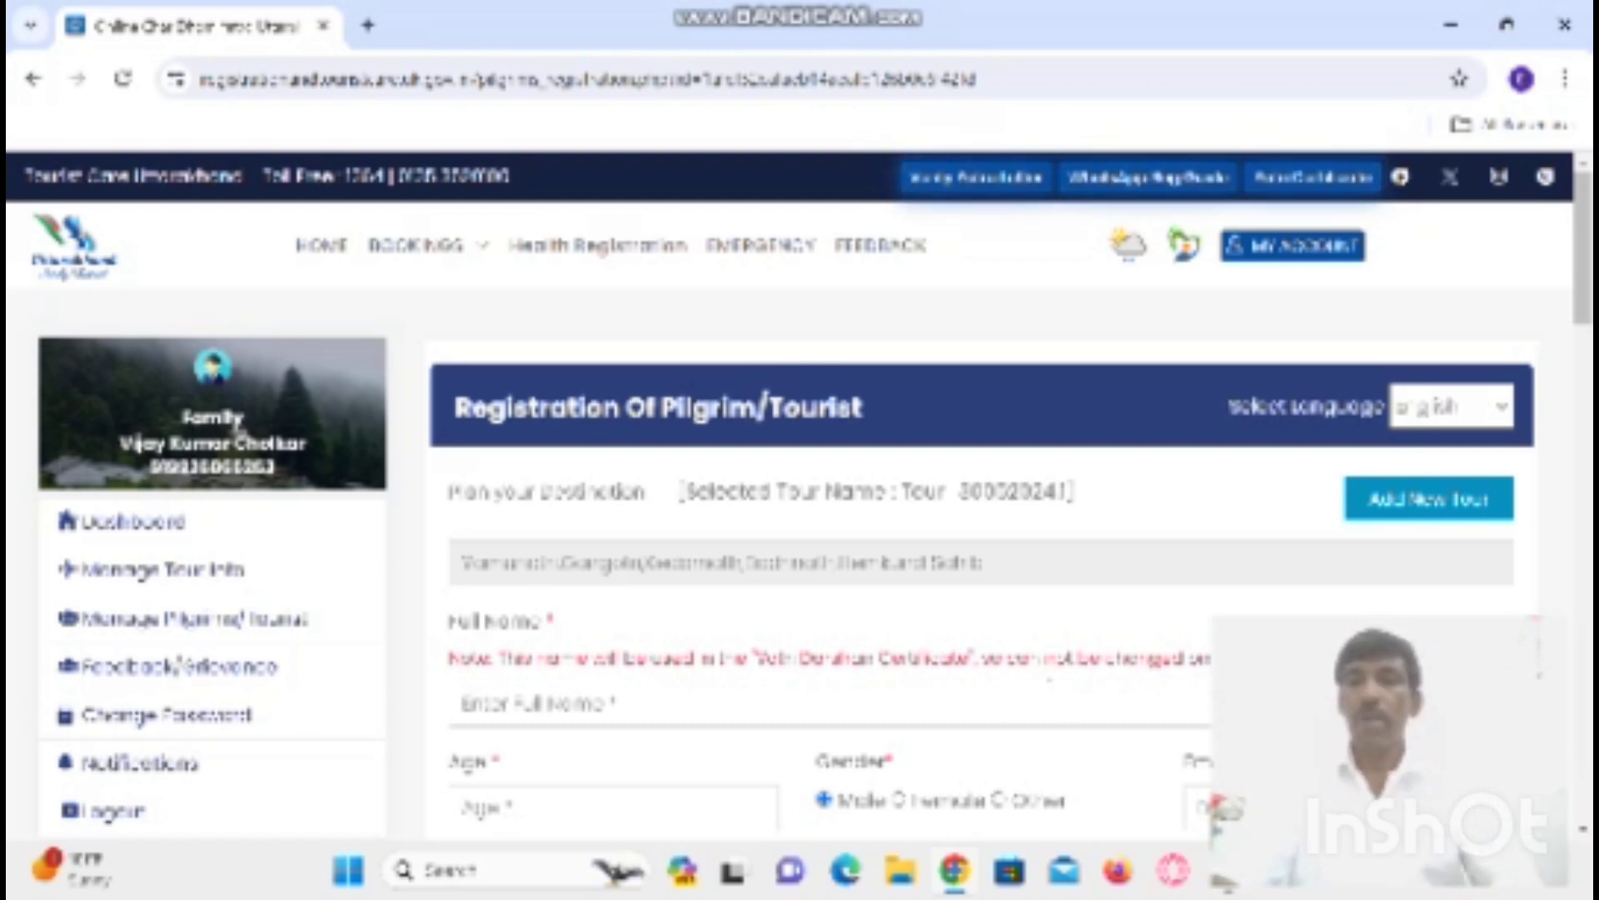
- Enter the pilgrim's full name and age 40 on the registration form
{"action": "left_click", "coordinate": [667, 706]}
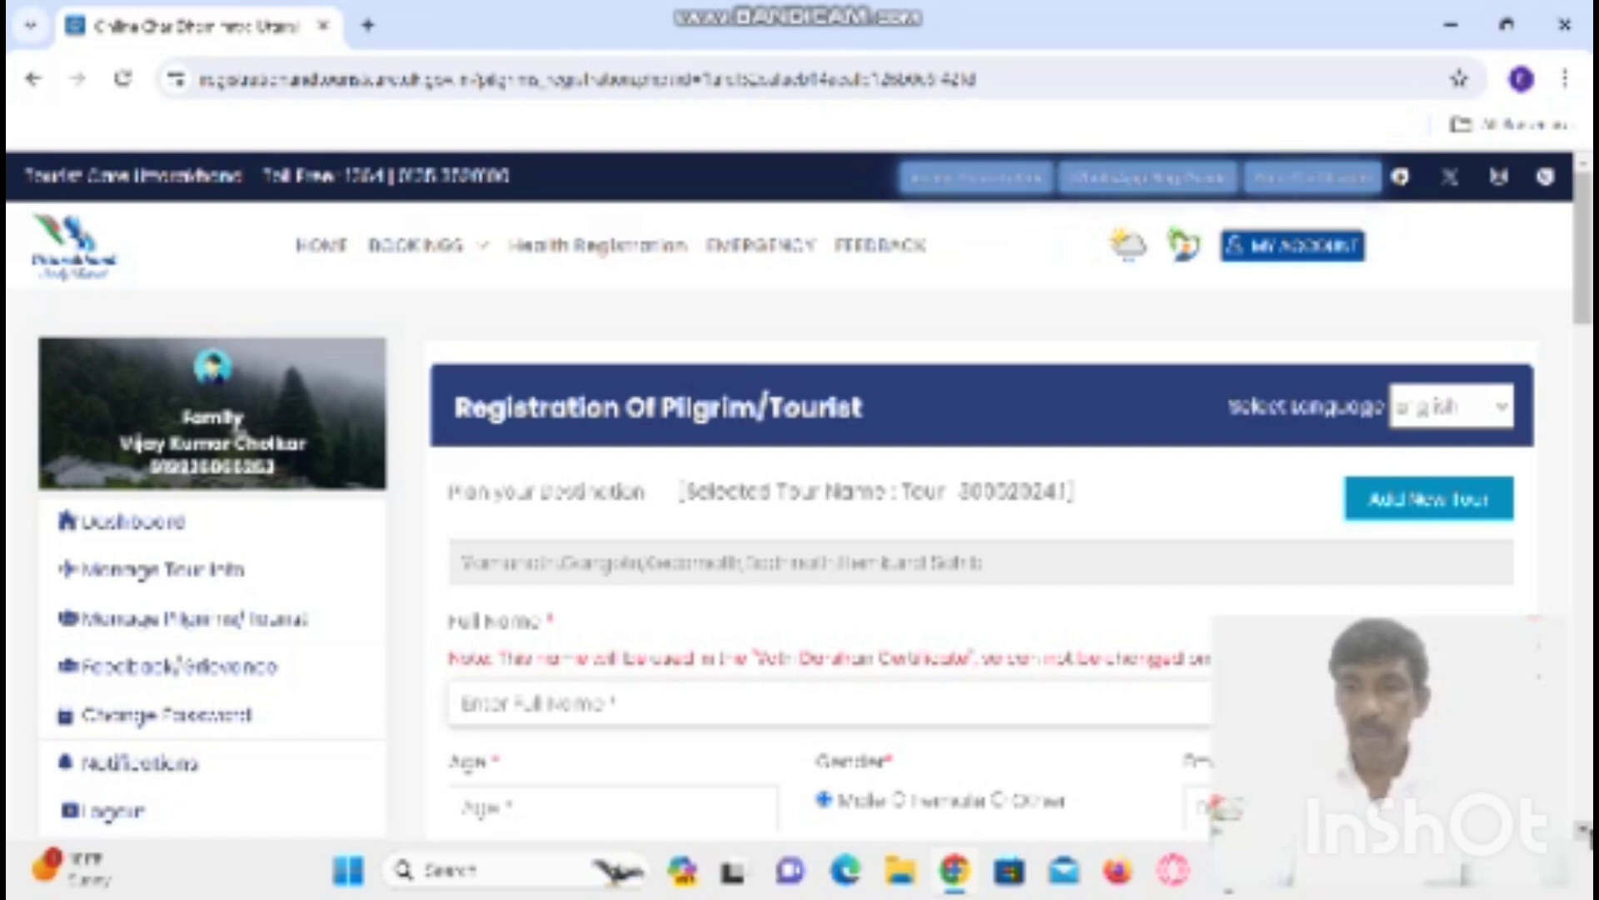
{"action": "scroll", "coordinate": [578, 648], "scroll_direction": "down", "scroll_amount": 1}
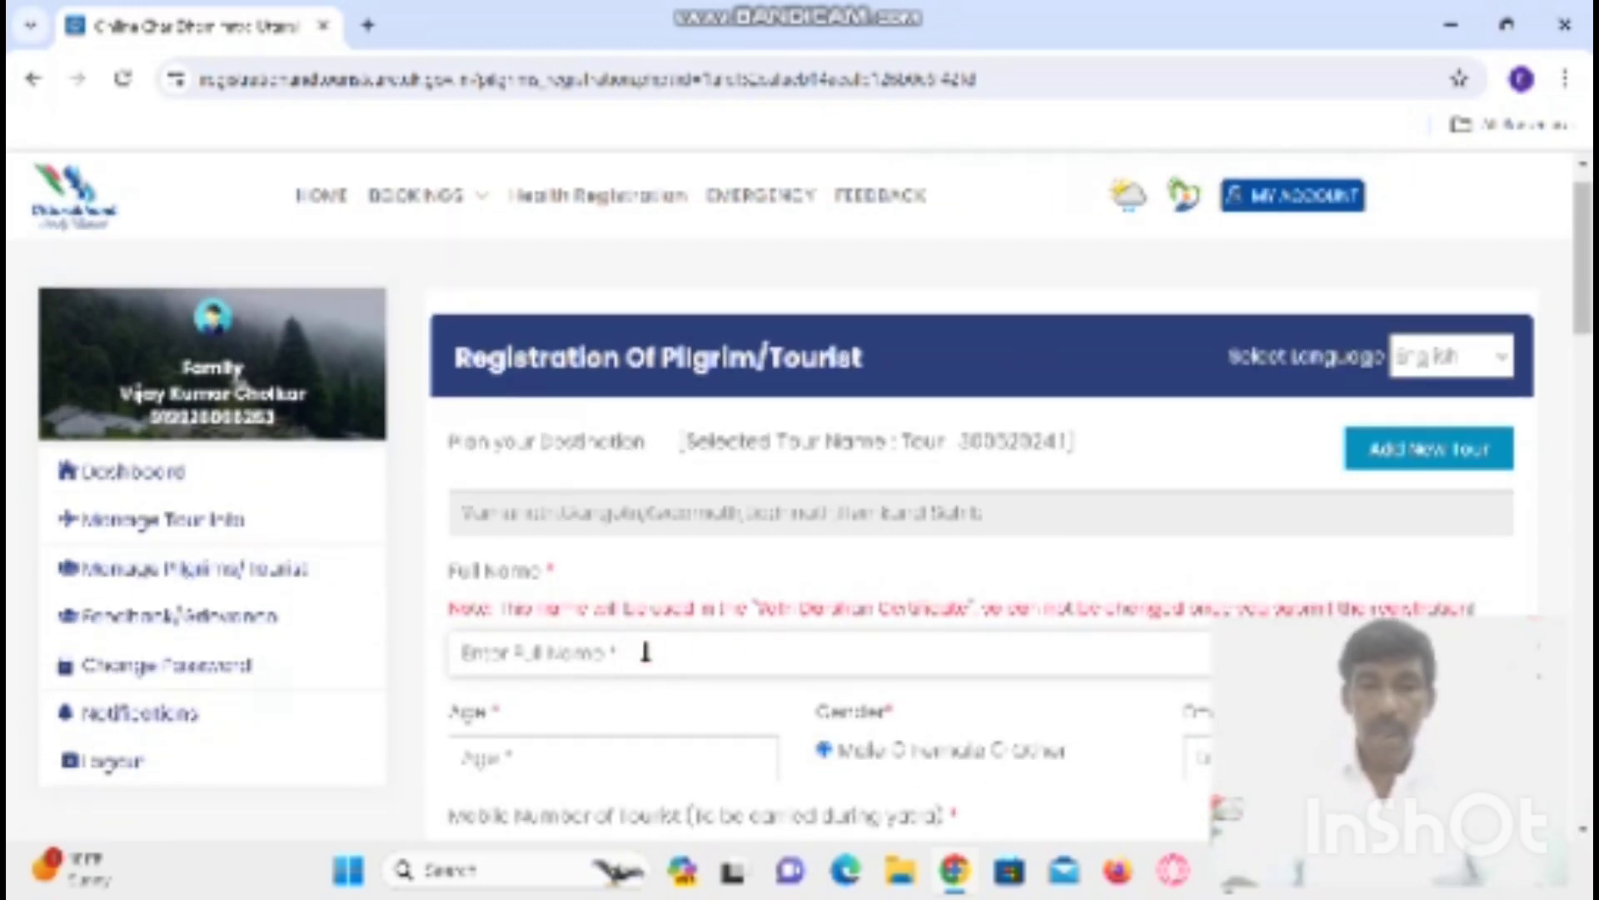
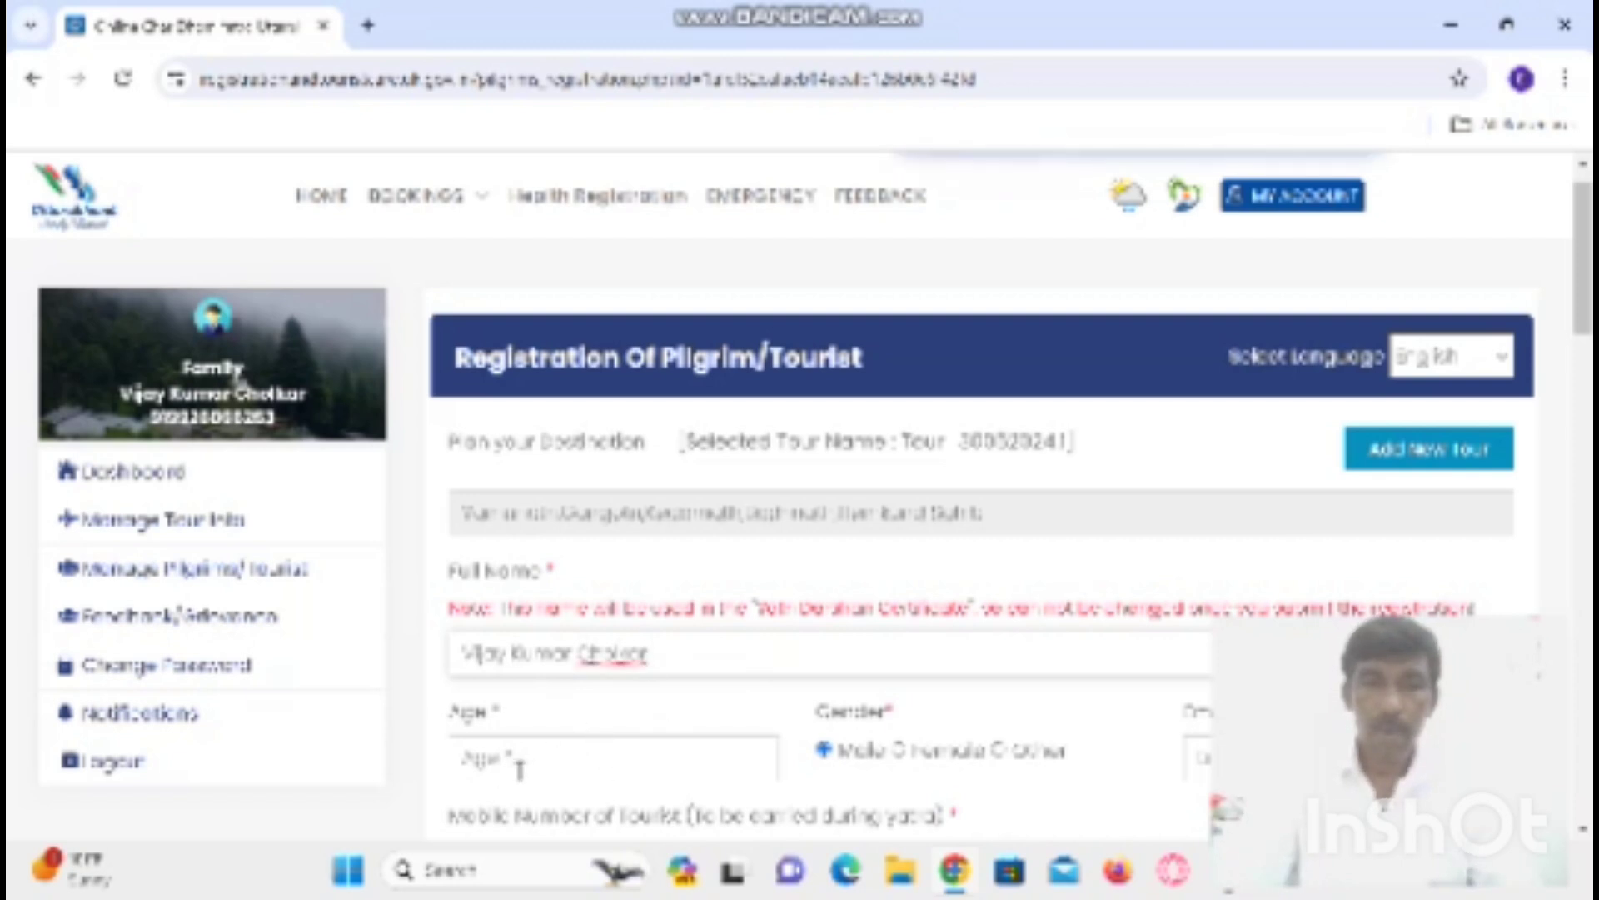
{"action": "left_click", "coordinate": [565, 759]}
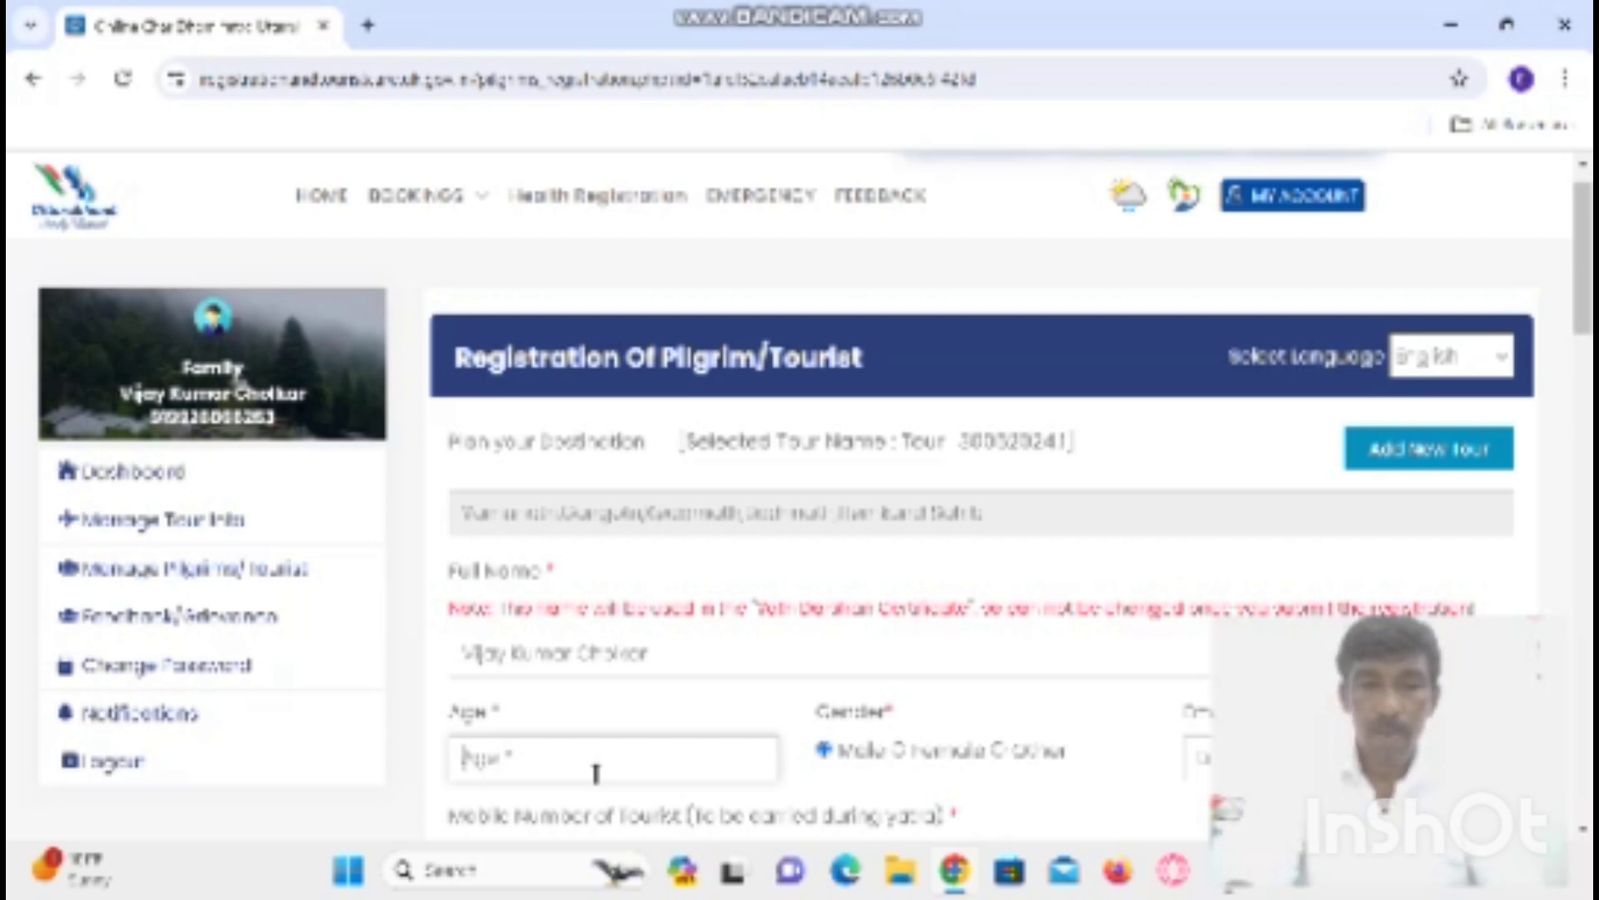
{"action": "type", "text": "40"}
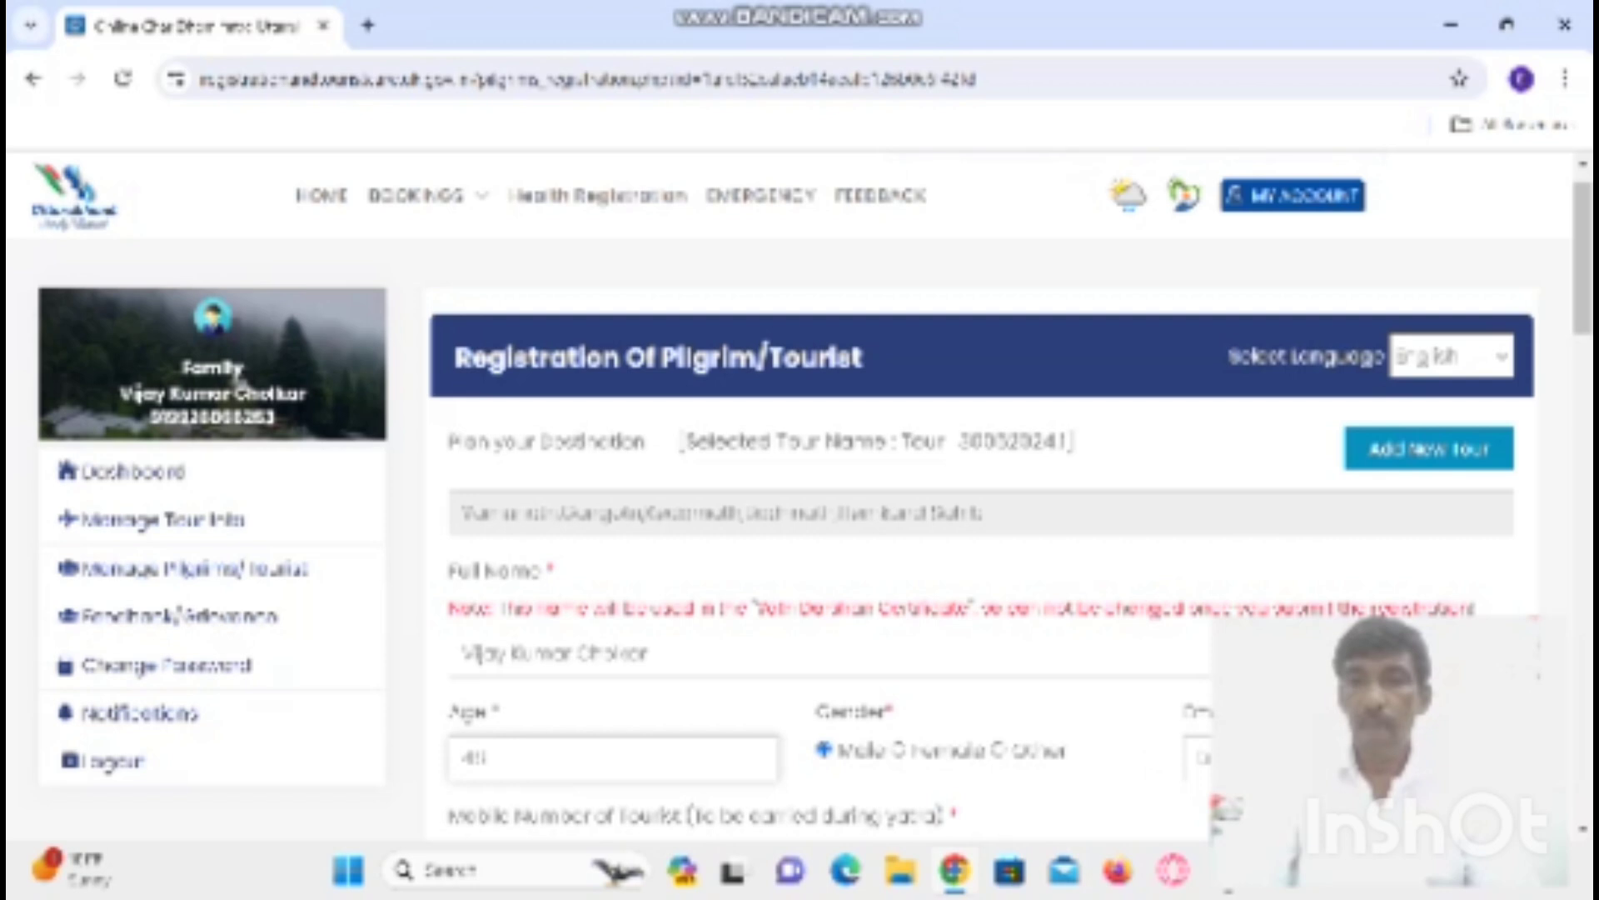
{"action": "left_click", "coordinate": [1200, 758]}
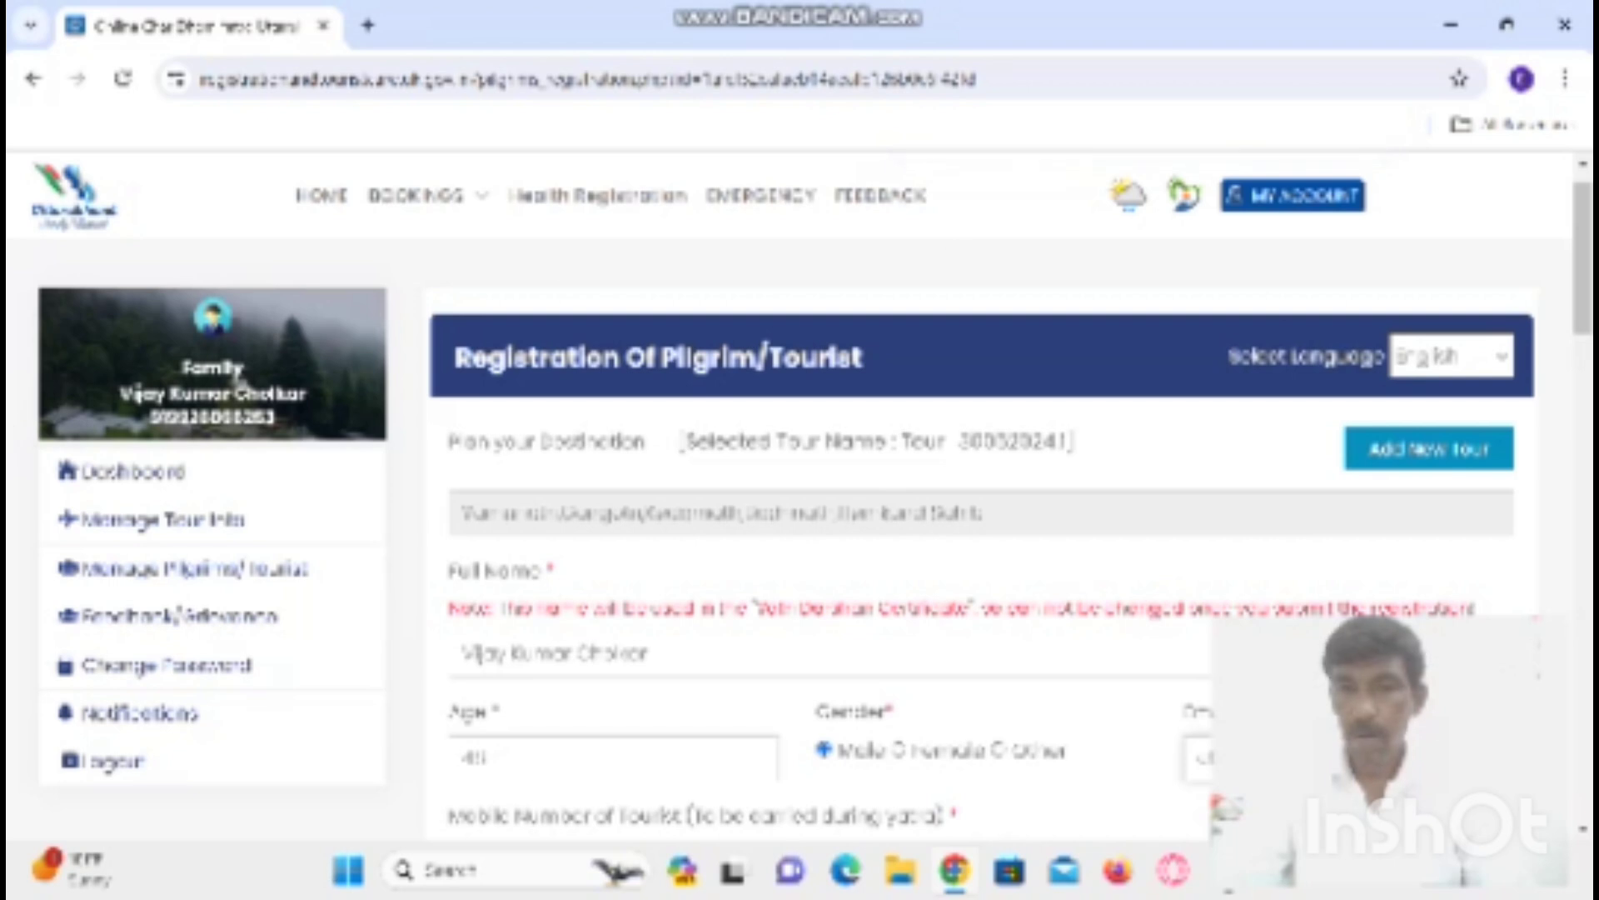
- Enter the tourist's mobile number and mark it as a WhatsApp number too
{"action": "scroll", "coordinate": [971, 803], "scroll_direction": "down", "scroll_amount": 2}
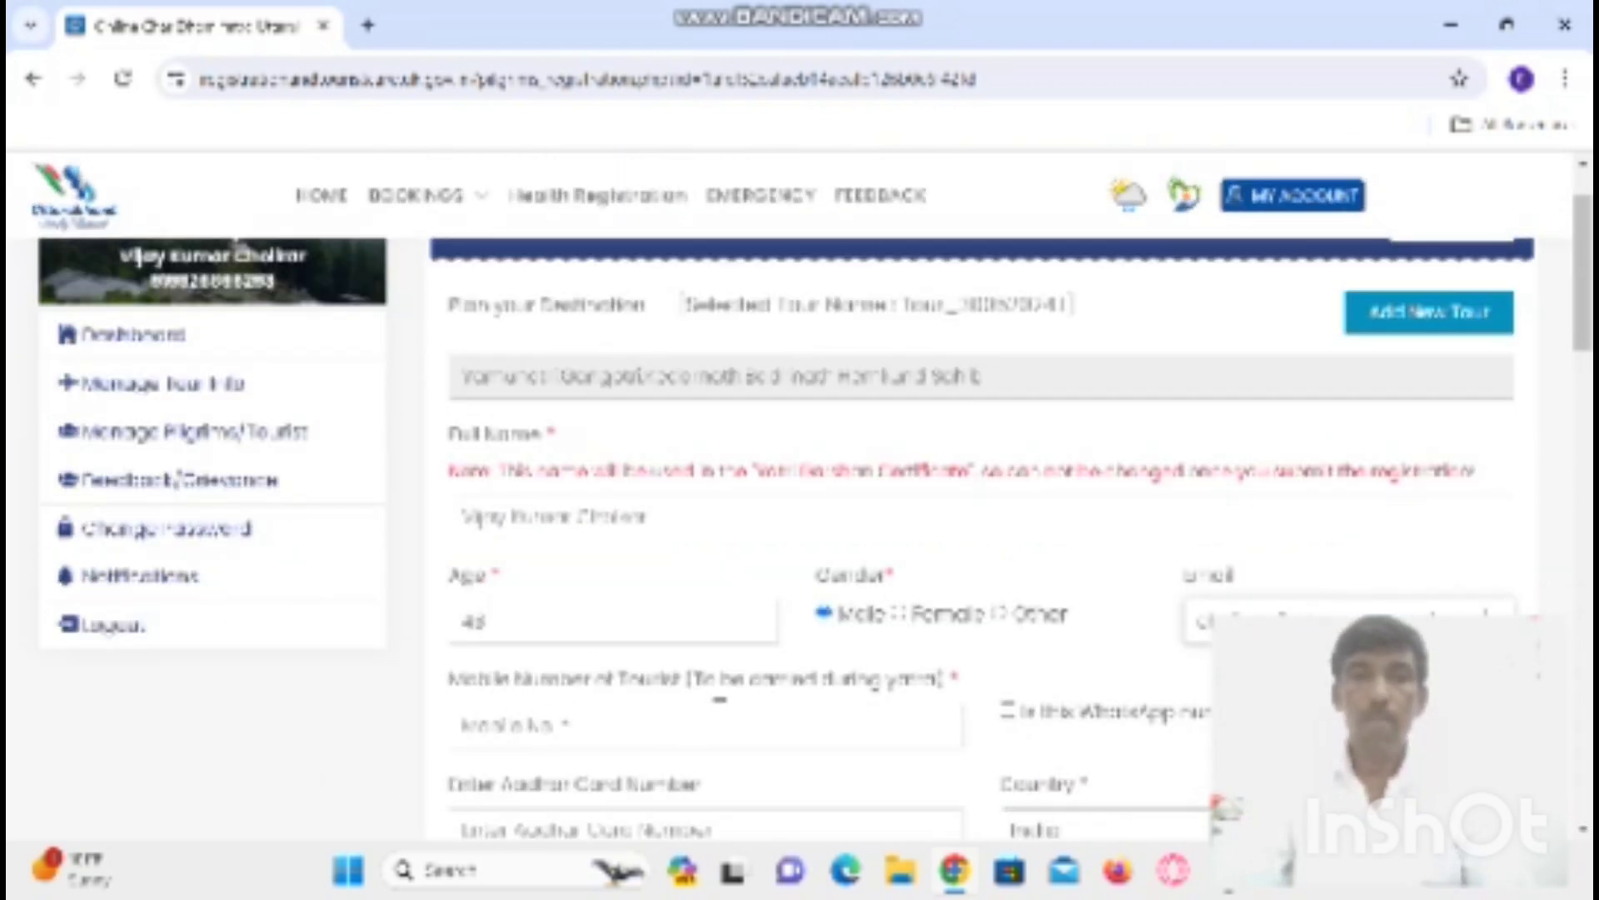
{"action": "left_click", "coordinate": [619, 727]}
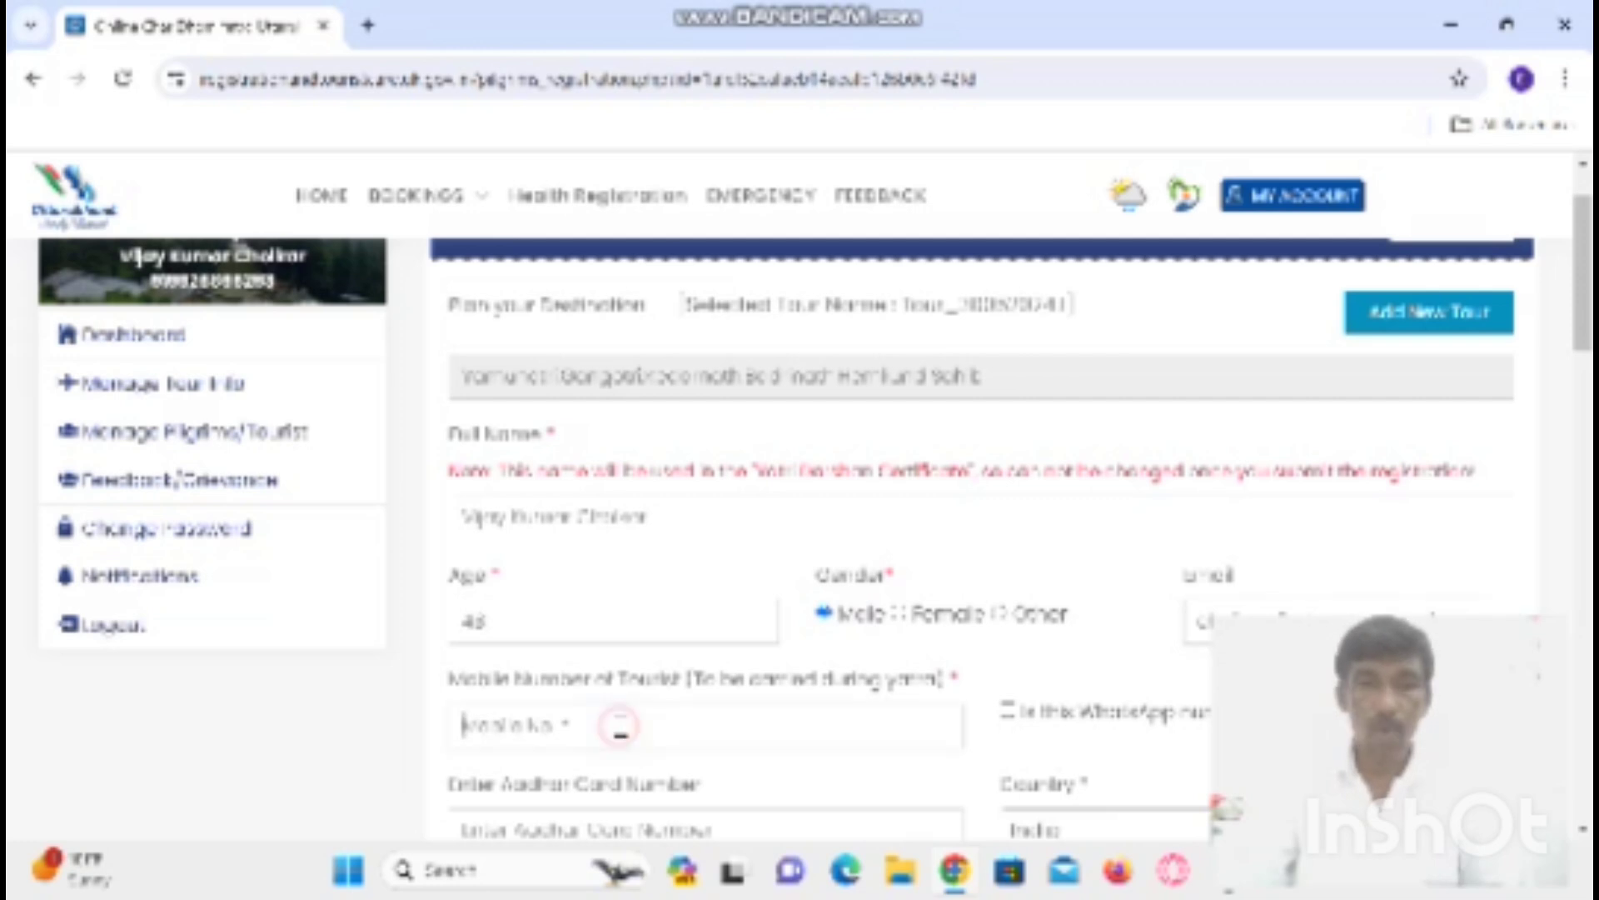
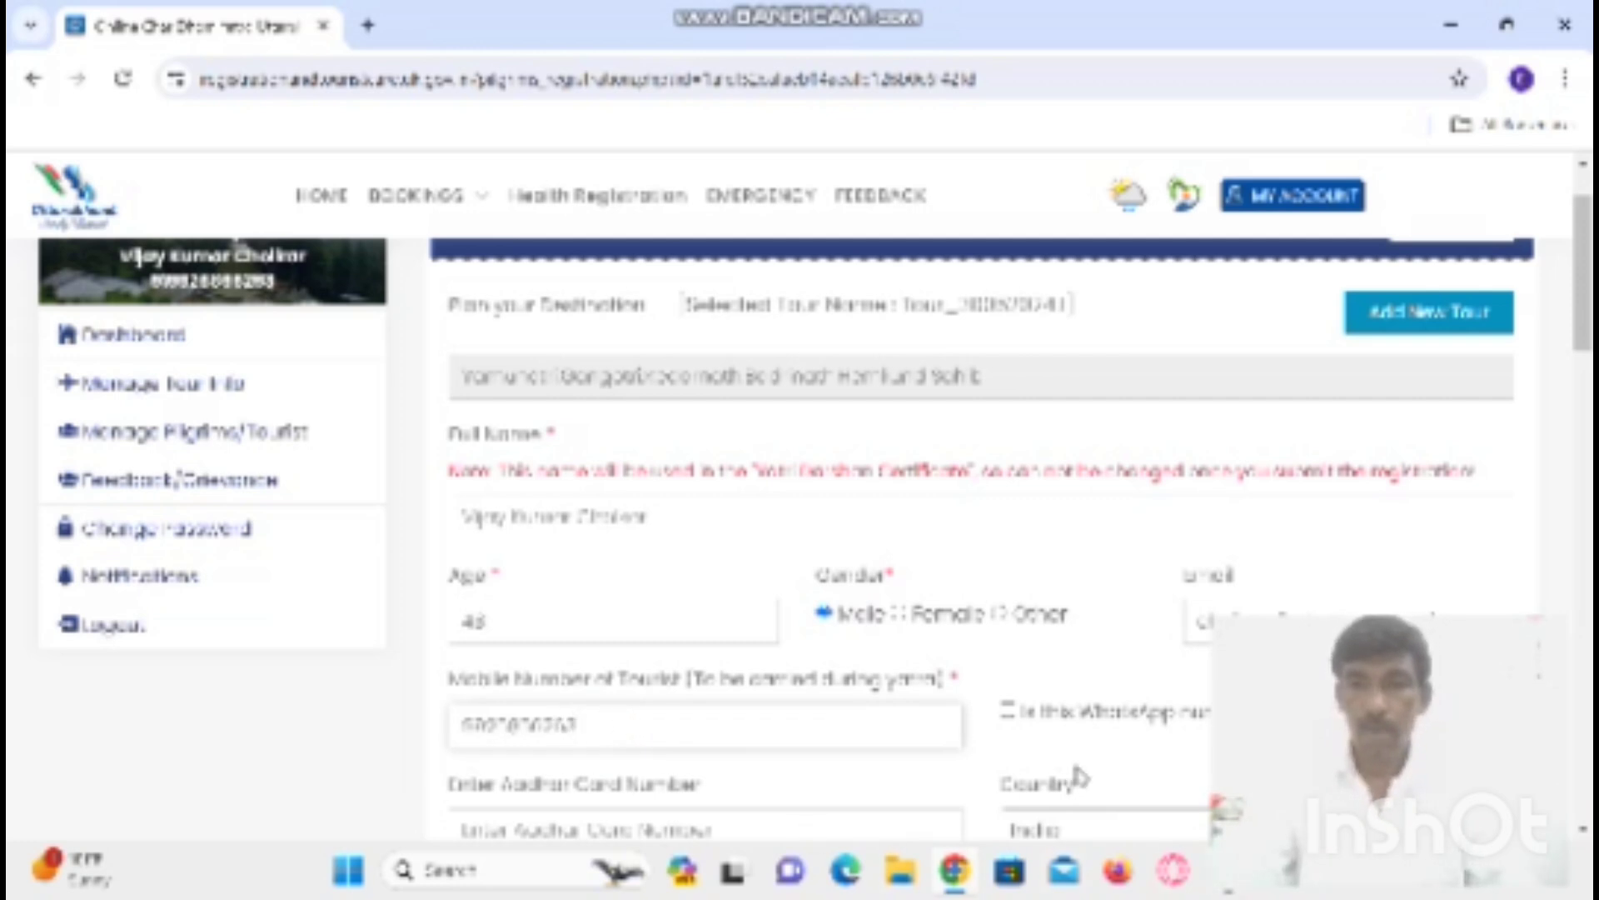
{"action": "left_click", "coordinate": [1007, 710]}
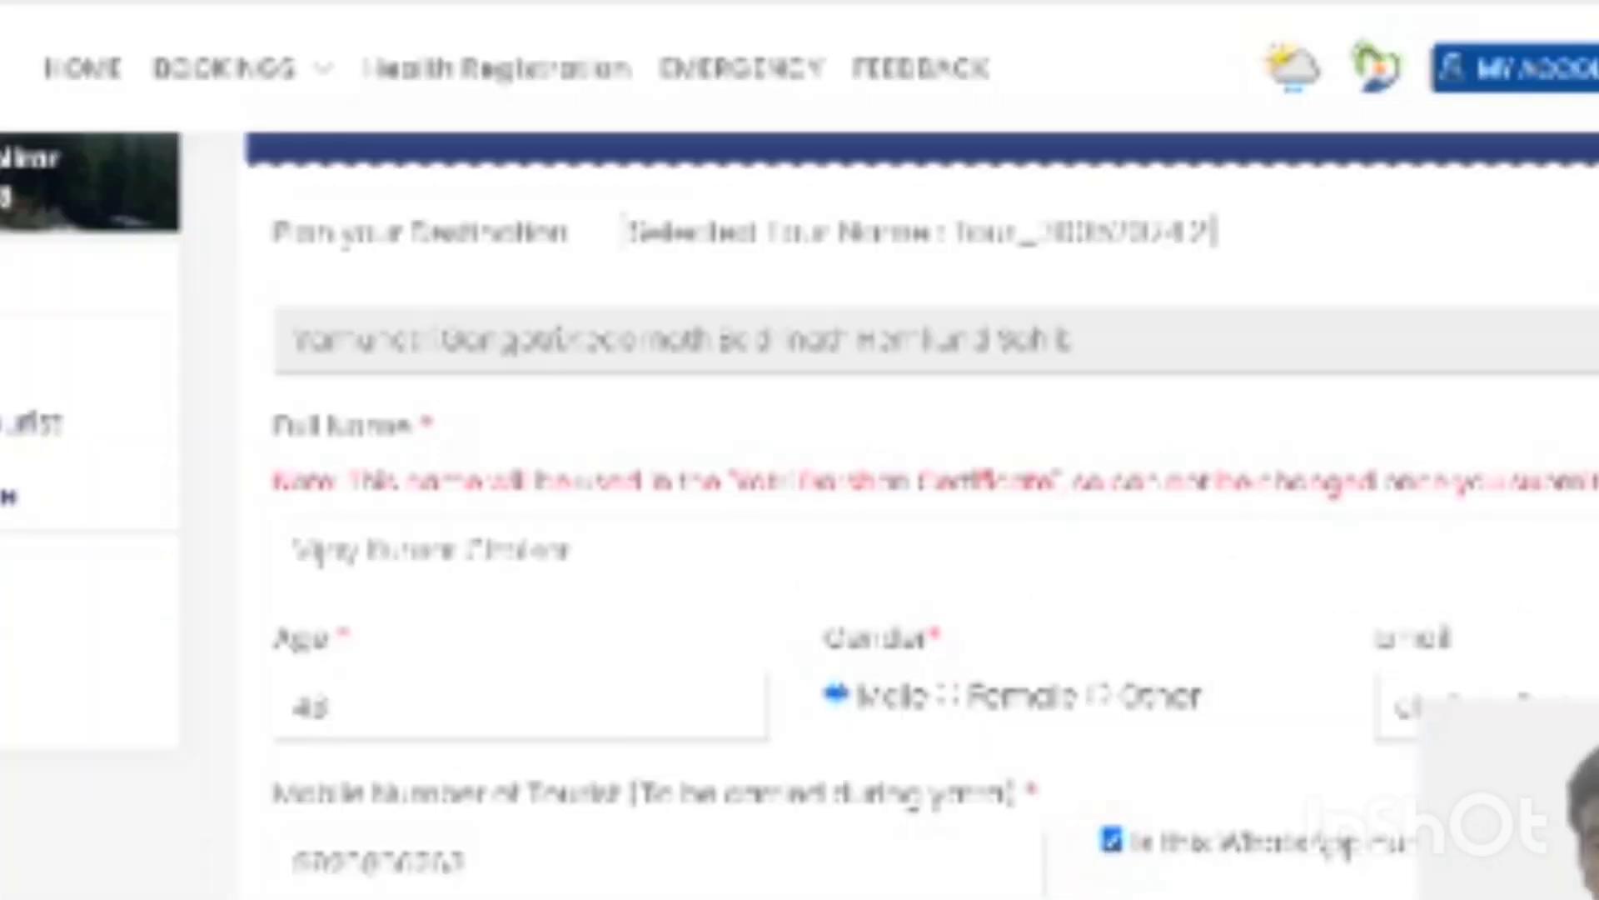
- Type the pilgrim's Aadhaar card number
{"action": "scroll", "coordinate": [919, 513], "scroll_direction": "down", "scroll_amount": 1}
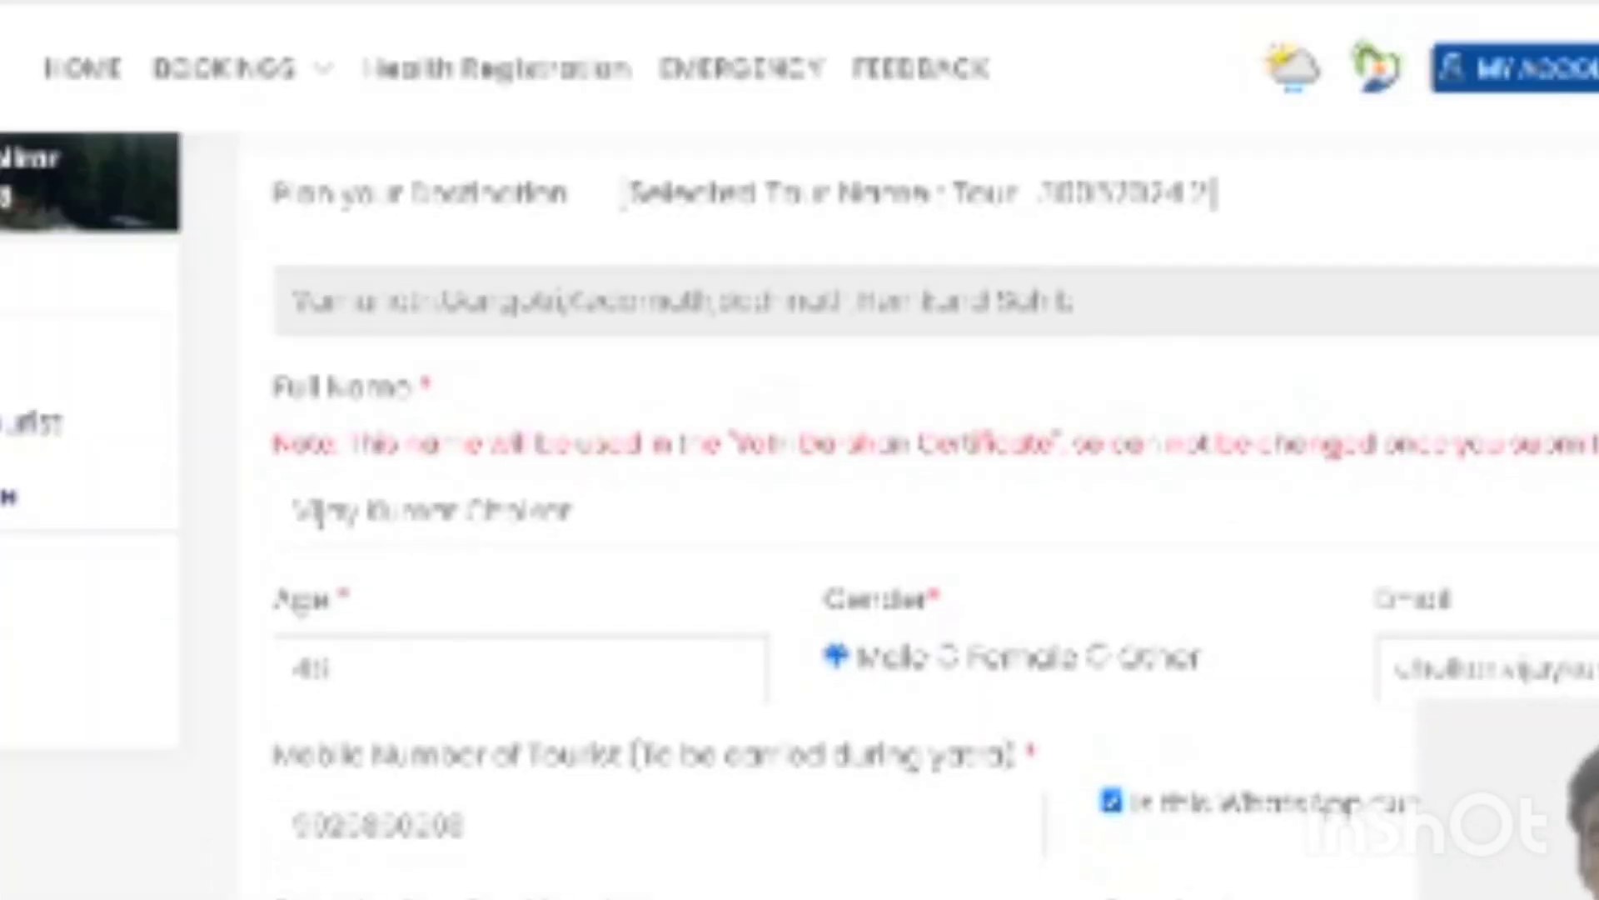
{"action": "scroll", "coordinate": [603, 735], "scroll_direction": "down", "scroll_amount": 3}
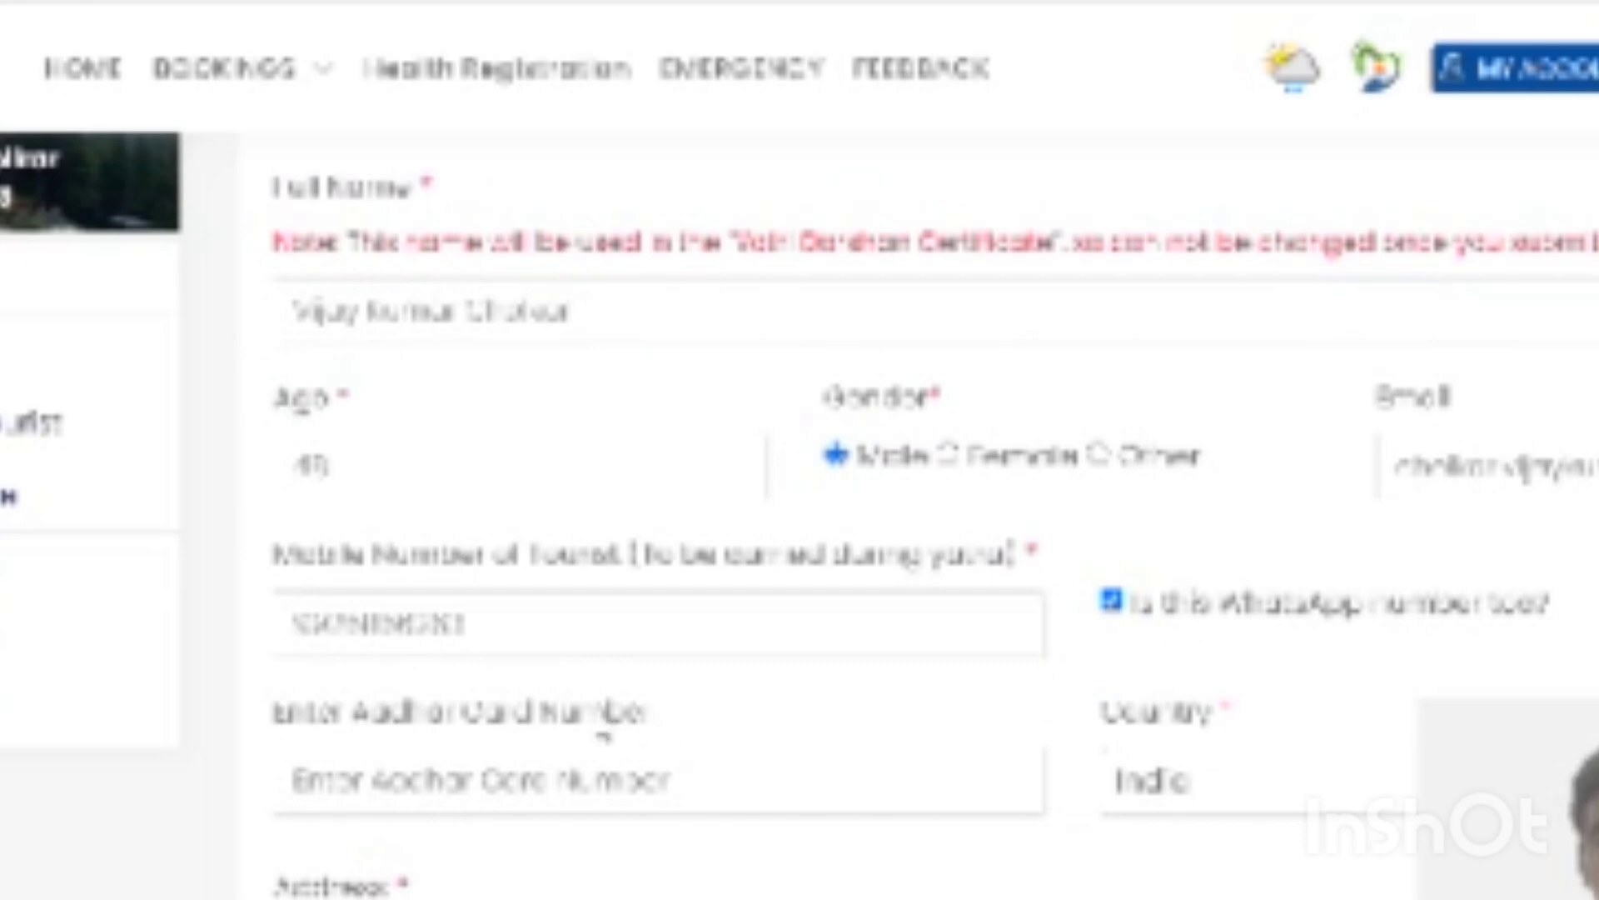
{"action": "left_click", "coordinate": [604, 770]}
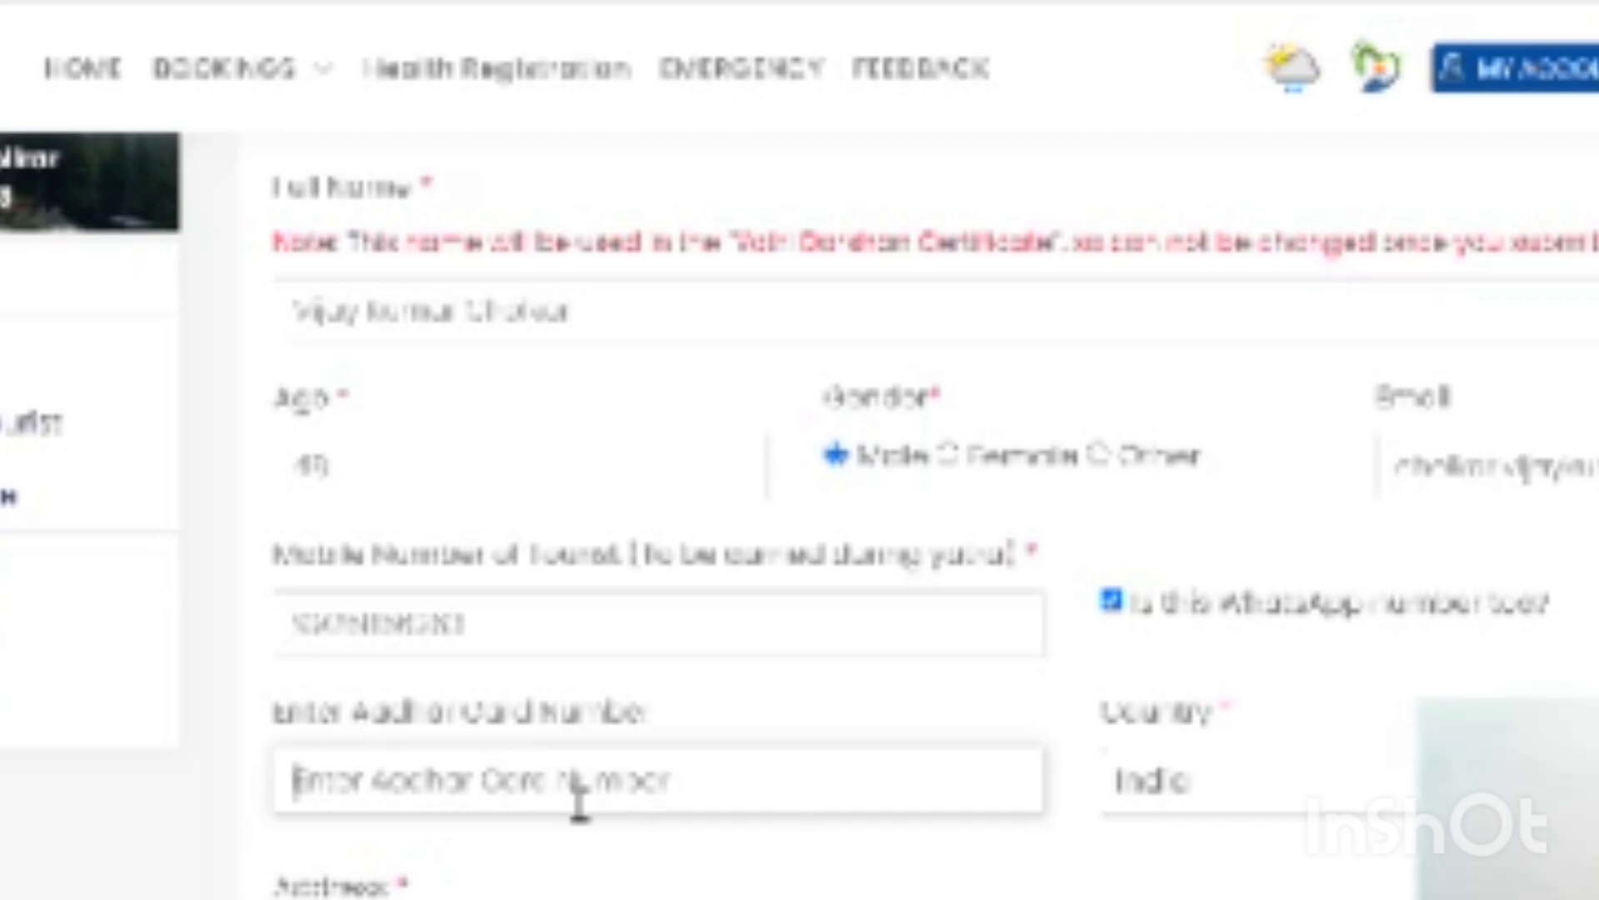
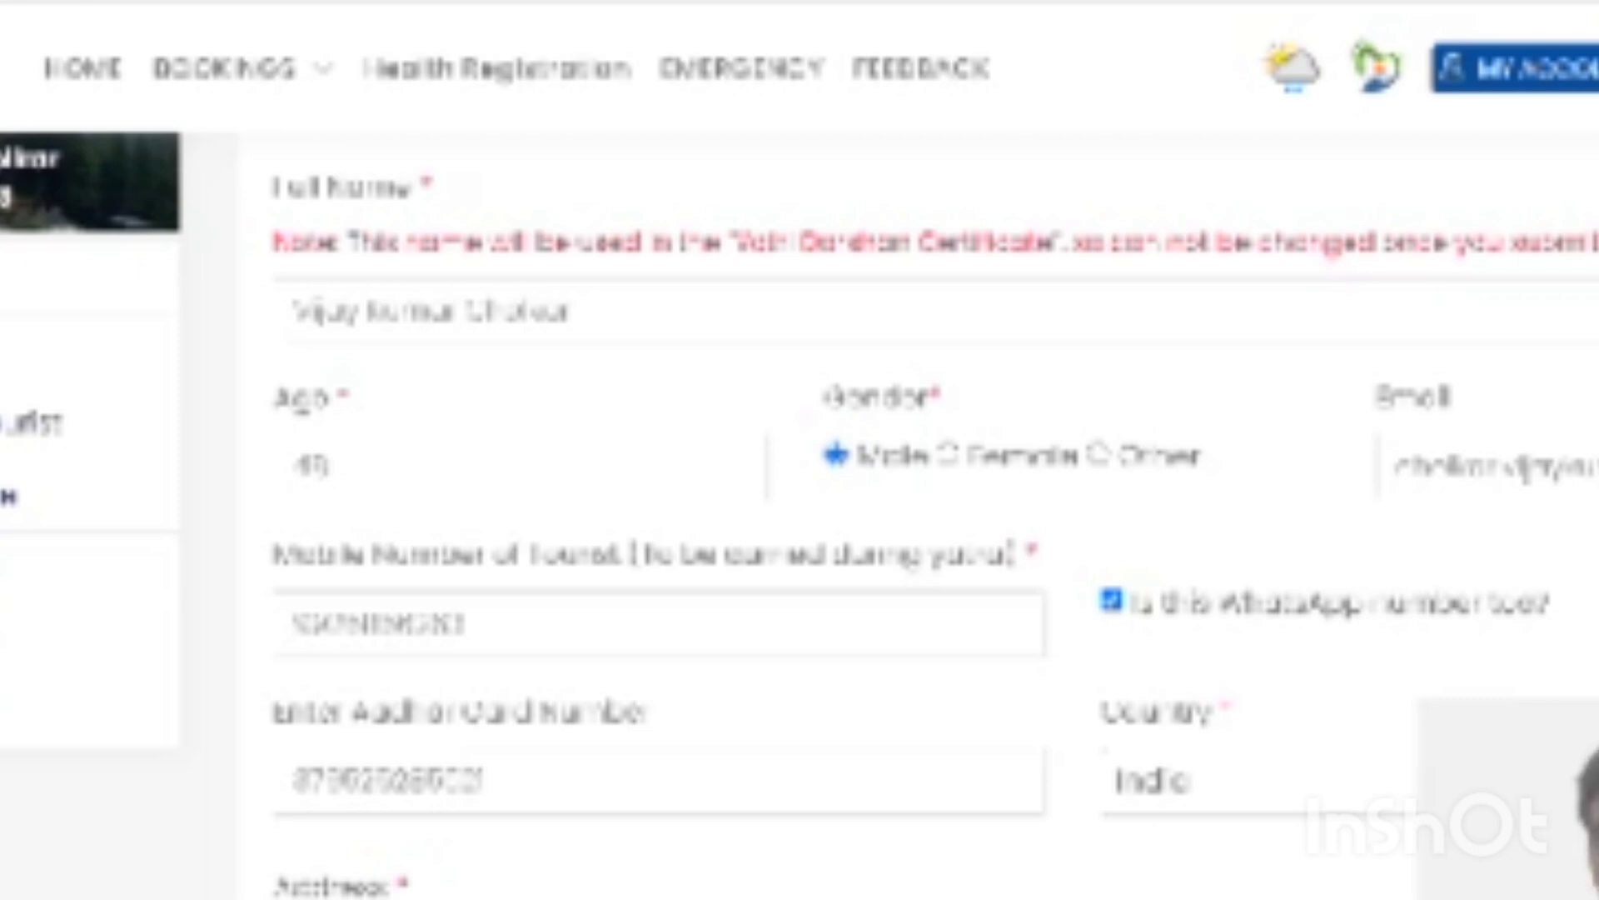
- Enter the city and district, and choose Madhya Pradesh as the state
{"action": "scroll", "coordinate": [933, 517], "scroll_direction": "down", "scroll_amount": 2}
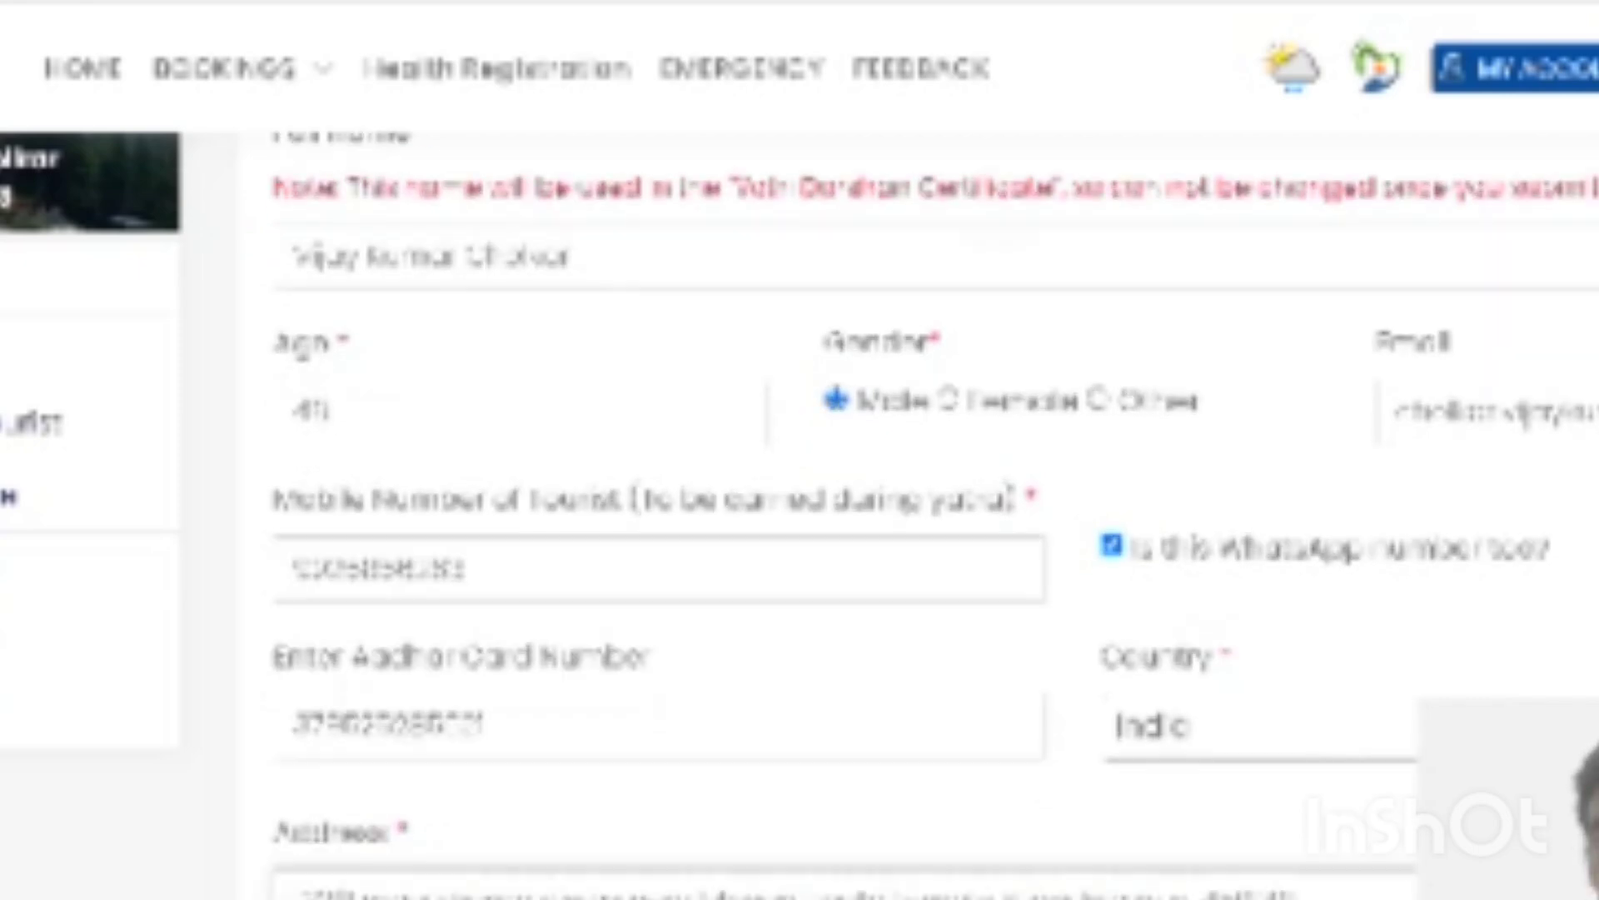
{"action": "scroll", "coordinate": [525, 740], "scroll_direction": "down", "scroll_amount": 3}
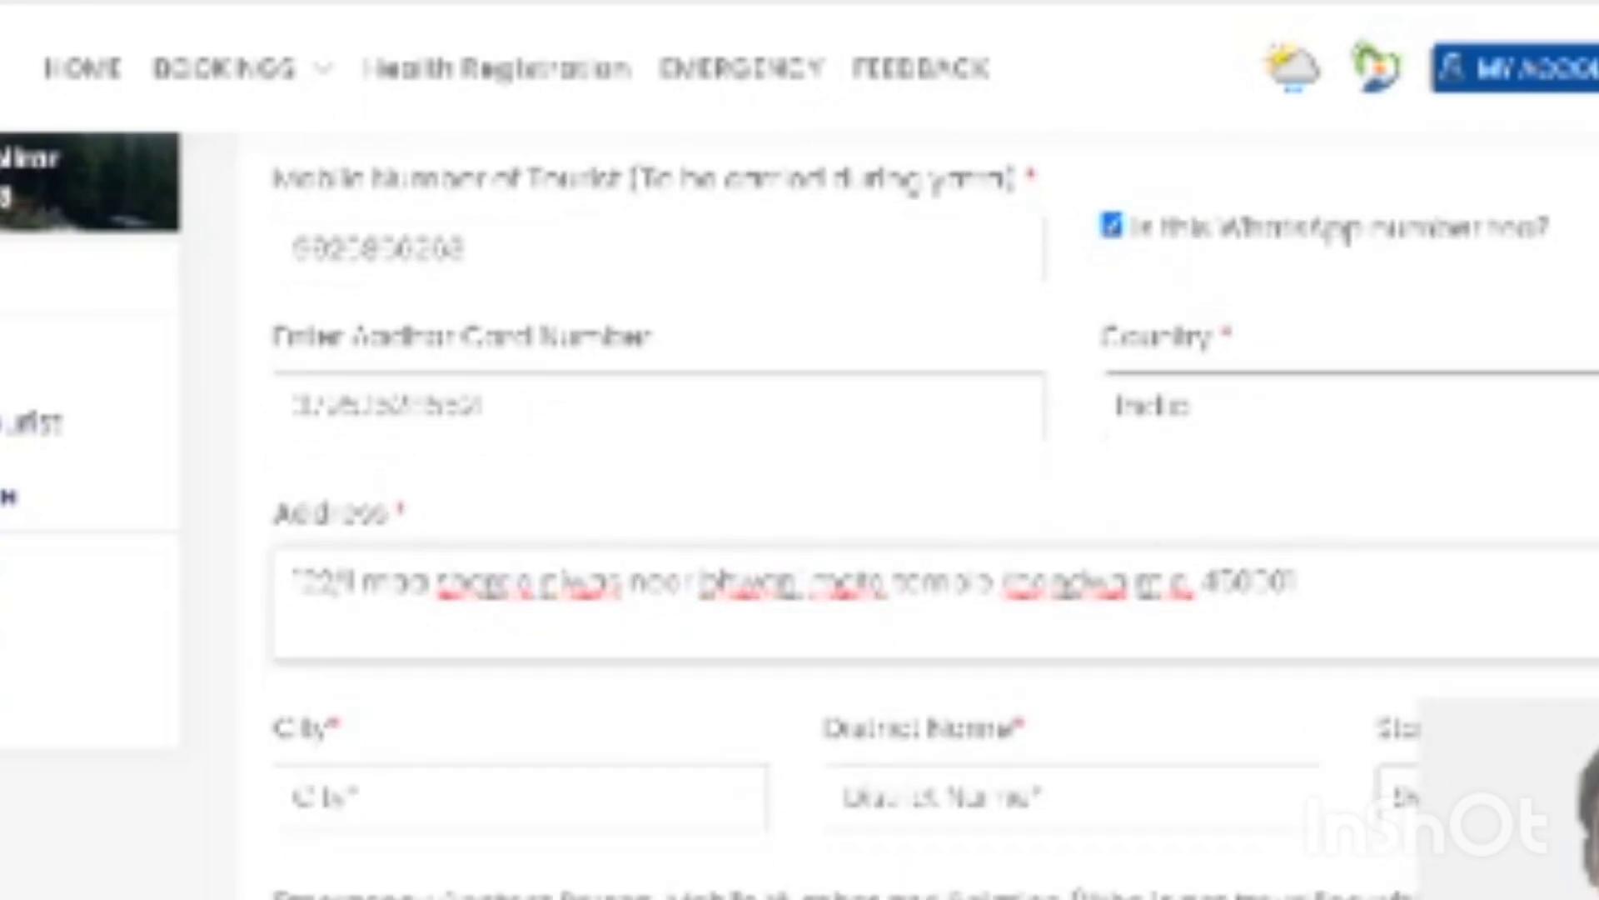
{"action": "left_click", "coordinate": [524, 740]}
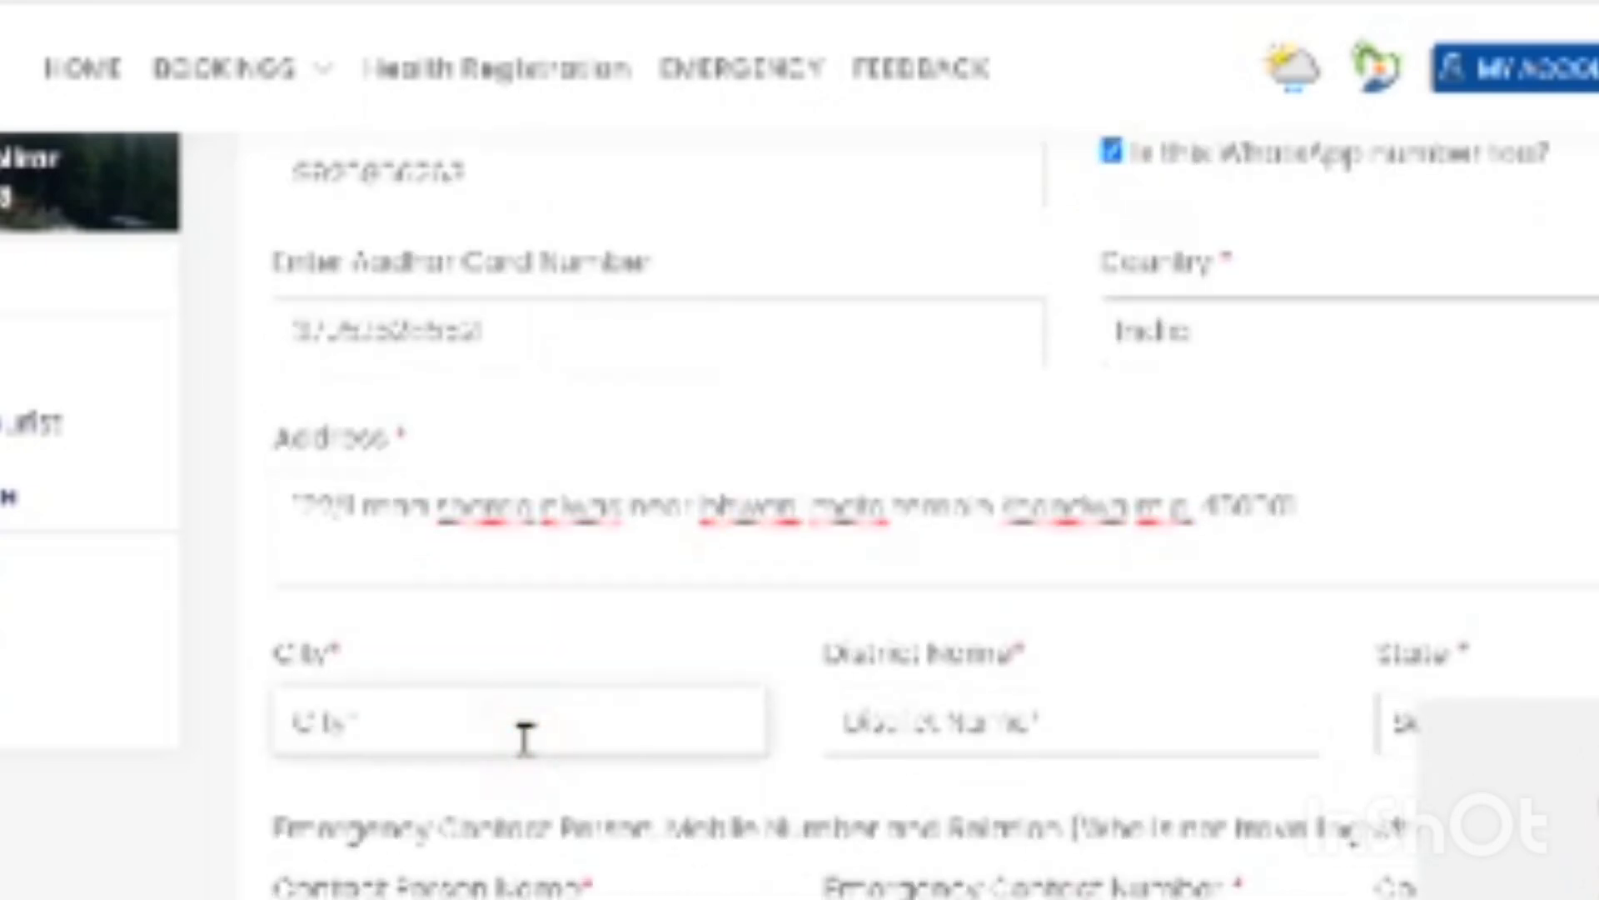
{"action": "type", "text": "Bhondwa"}
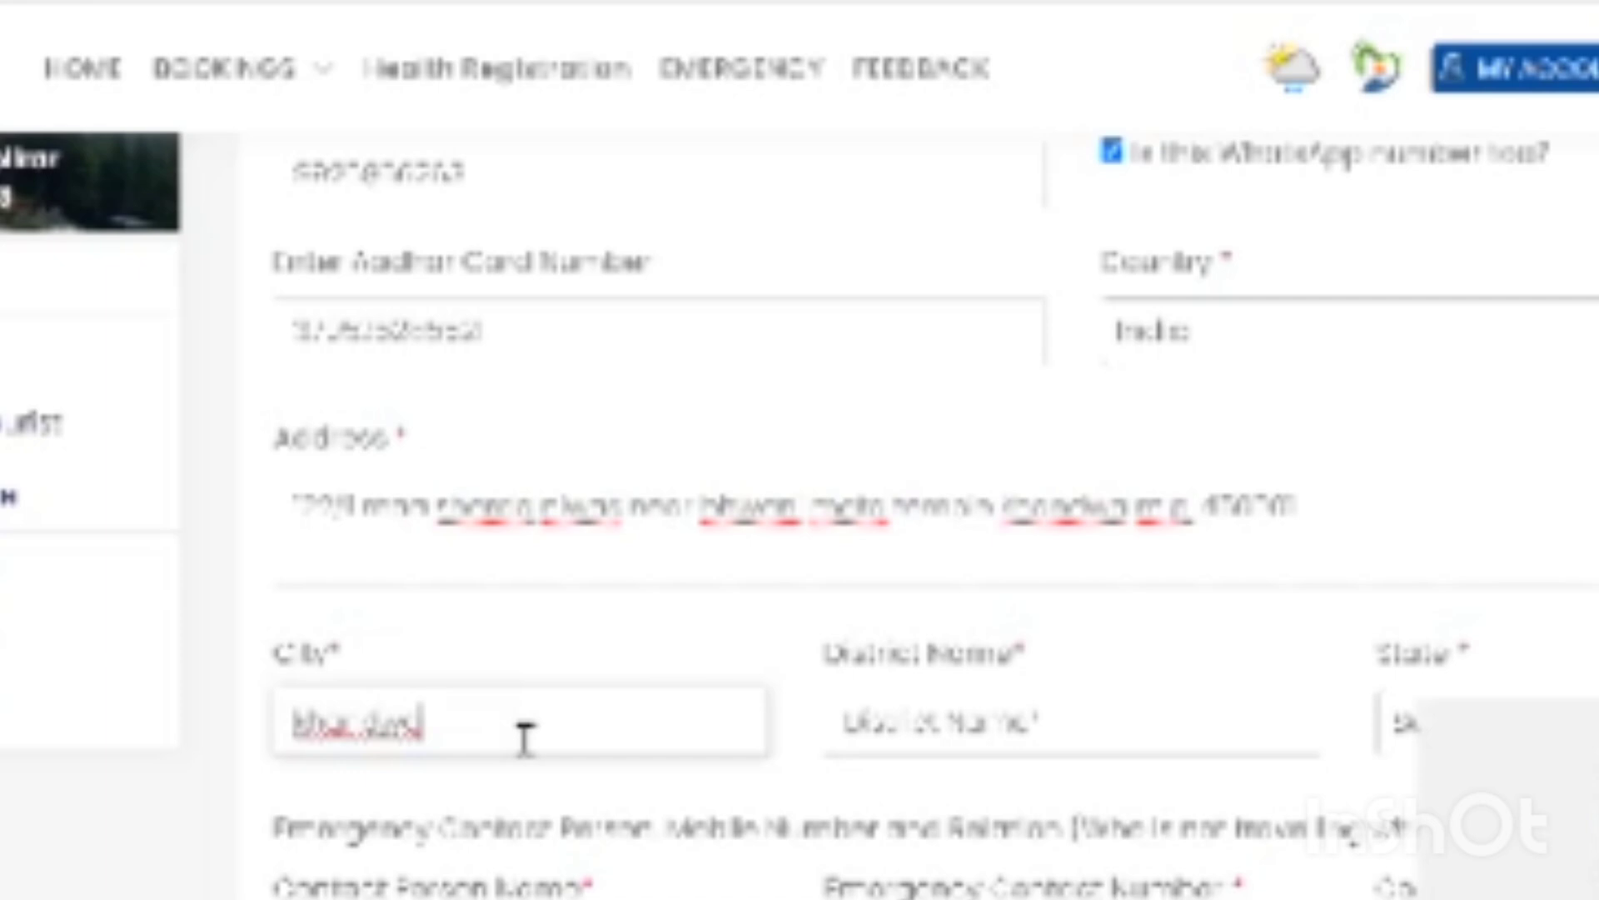
{"action": "key", "text": "Tab"}
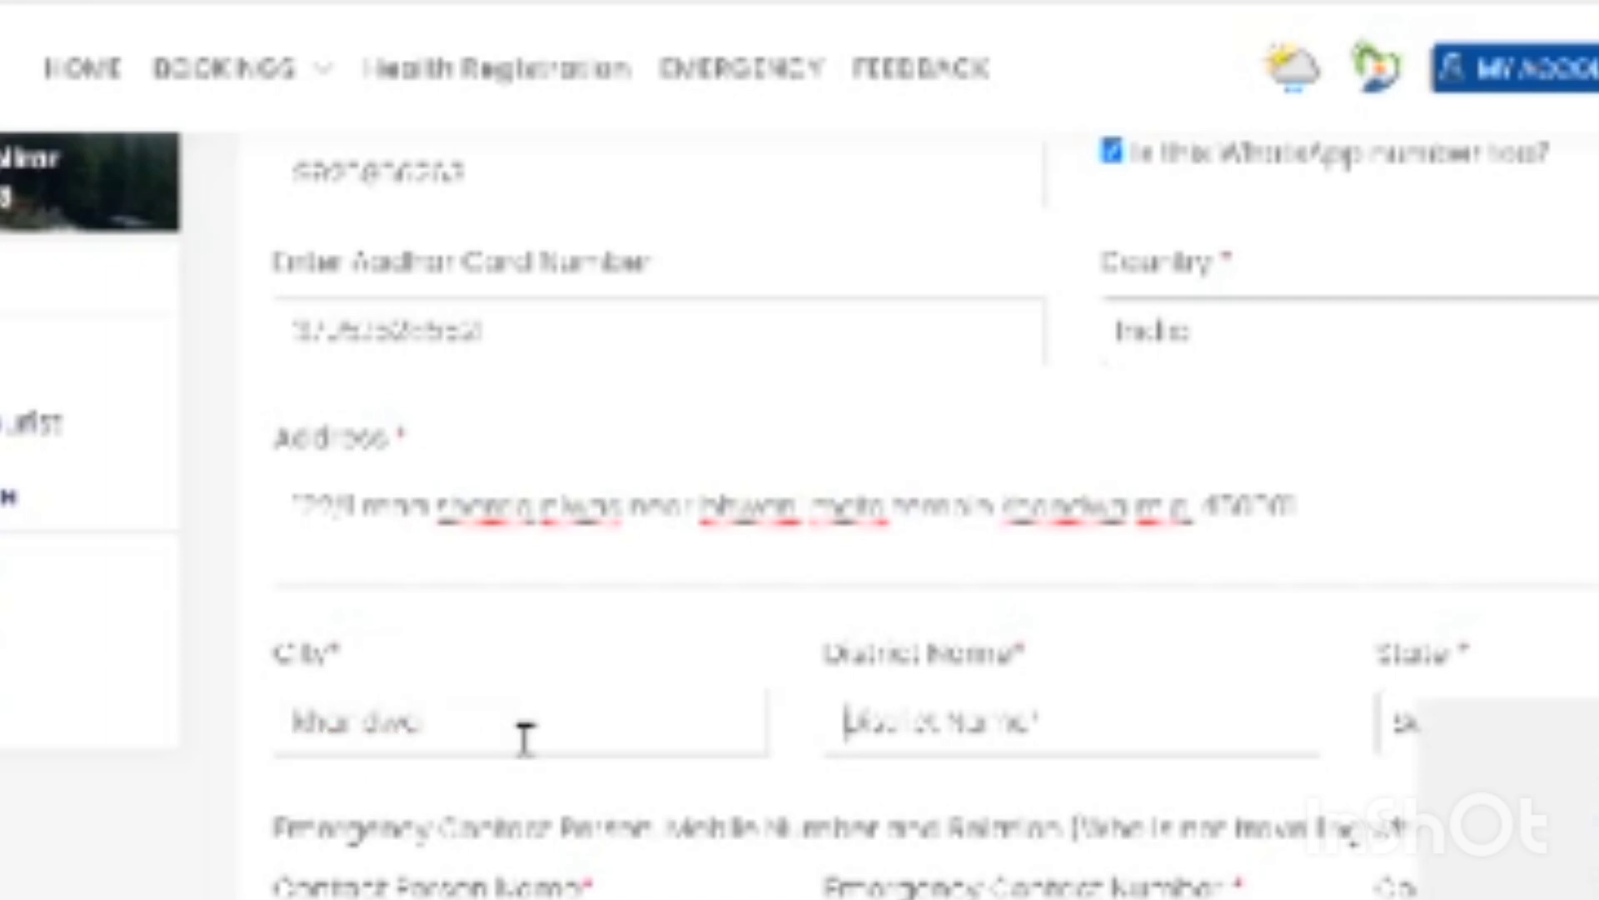
{"action": "type", "text": "Kha"}
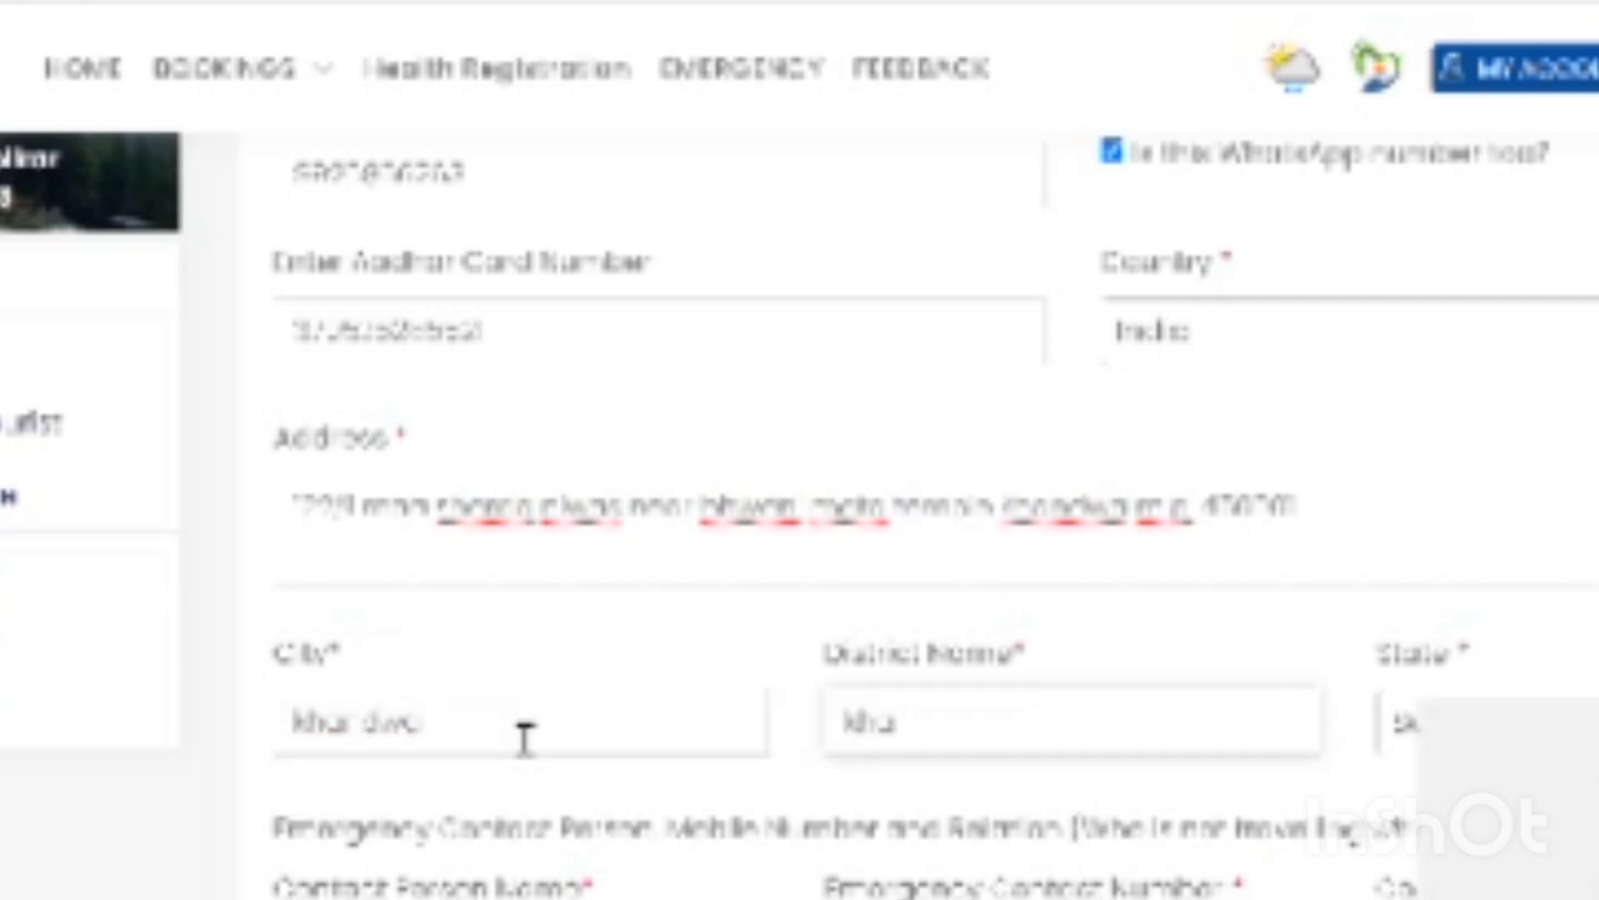
{"action": "type", "text": "ndwa"}
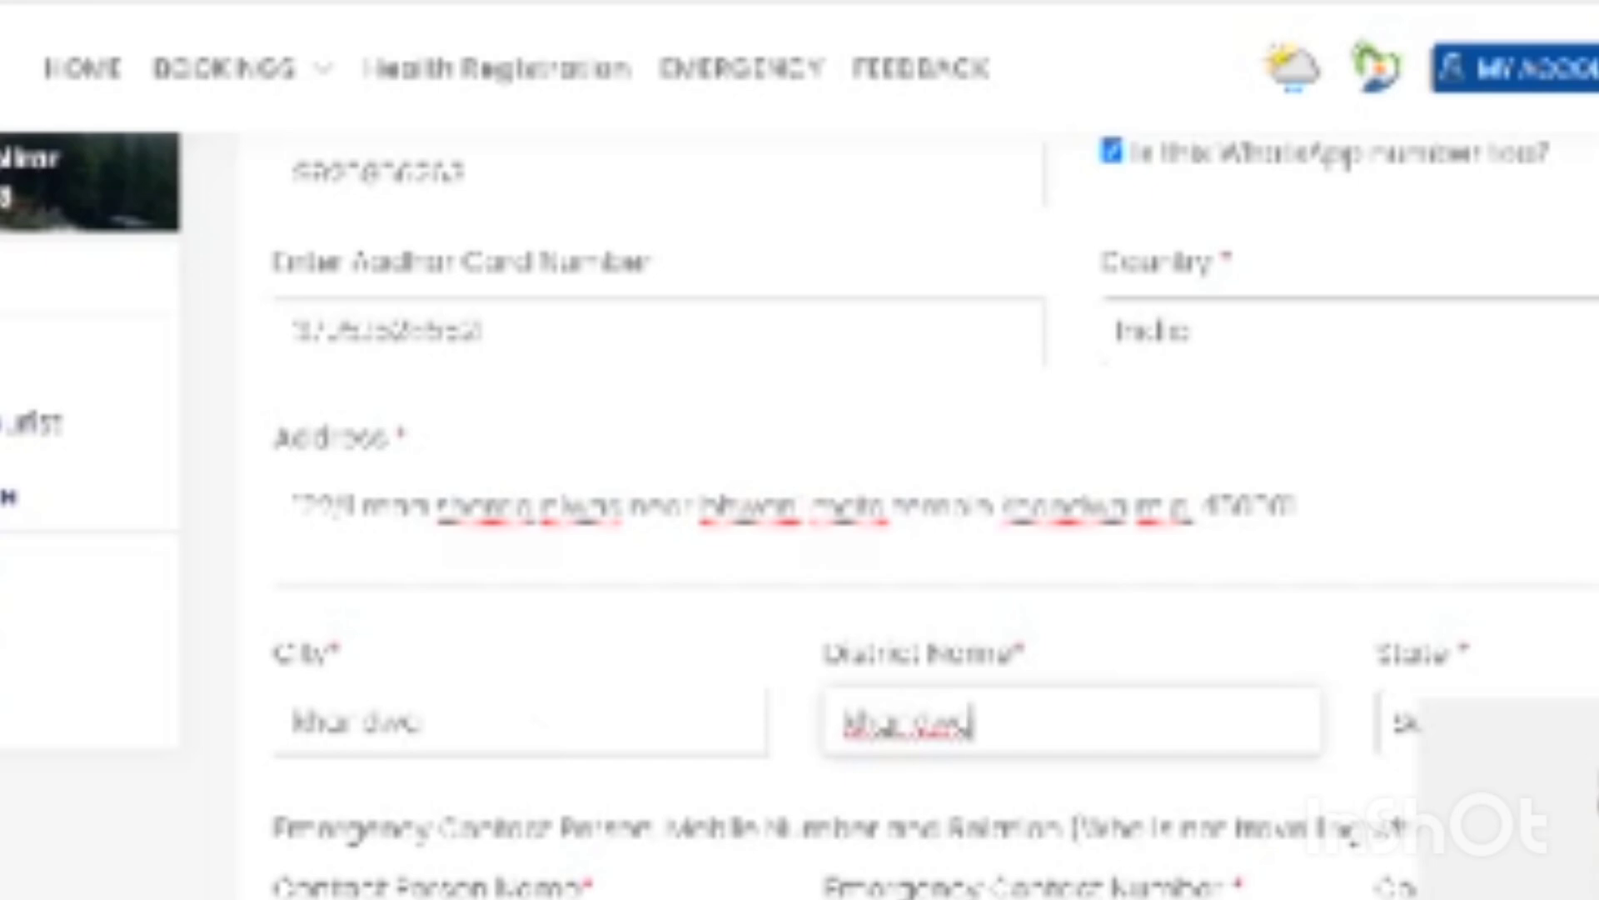
{"action": "left_click", "coordinate": [1483, 722]}
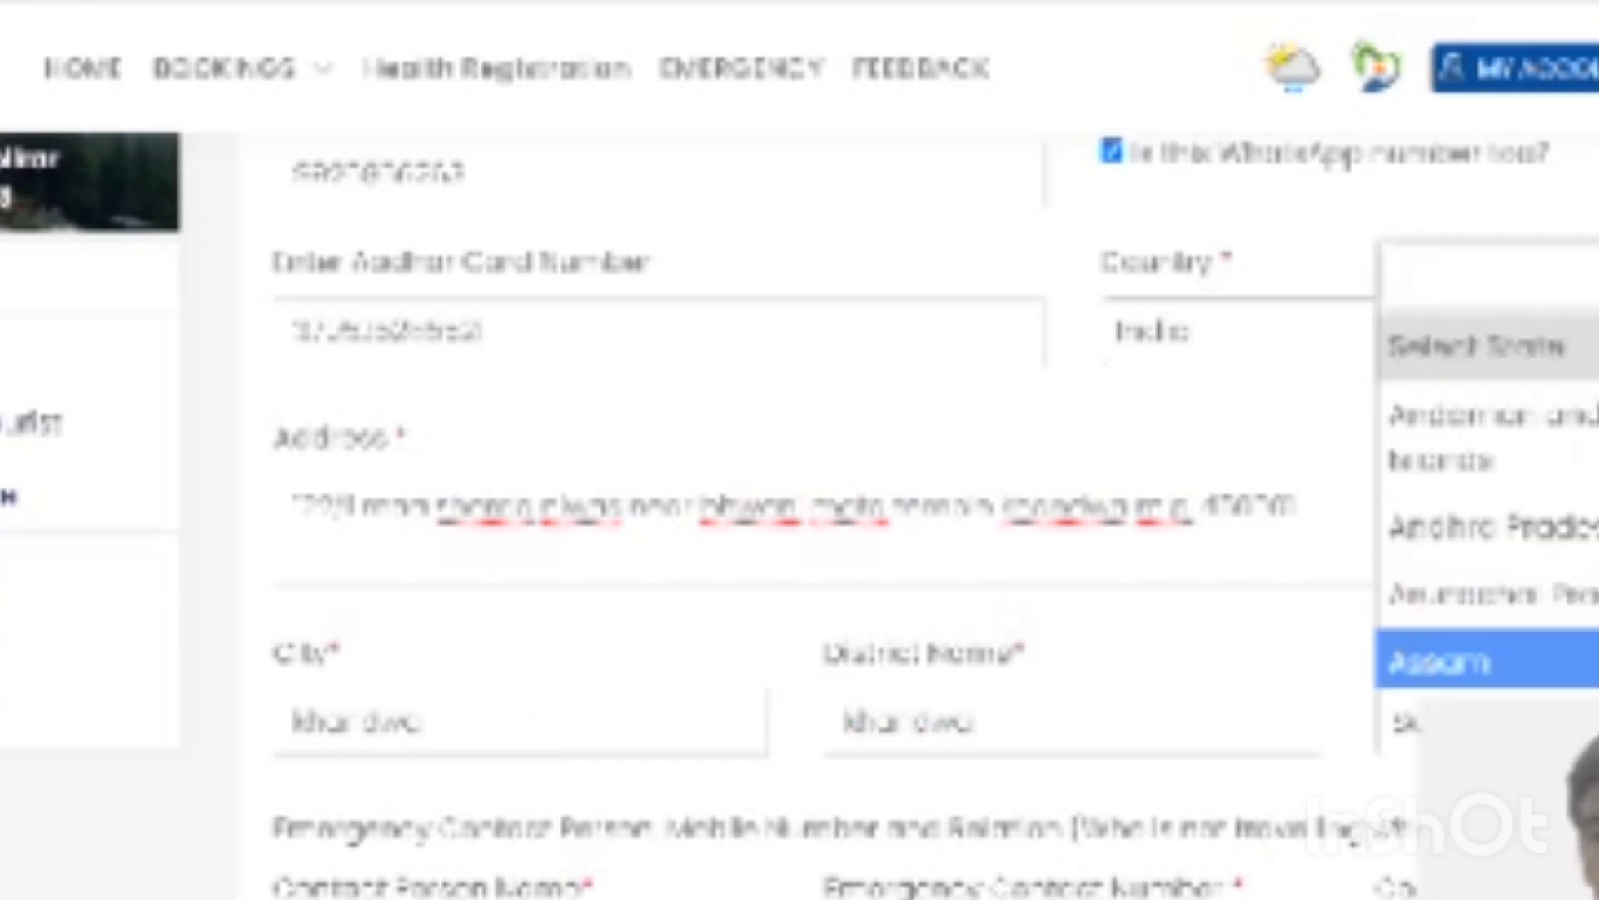
{"action": "scroll", "coordinate": [1583, 662], "scroll_direction": "down", "scroll_amount": 2}
{"action": "scroll", "coordinate": [1487, 500], "scroll_direction": "down", "scroll_amount": 7}
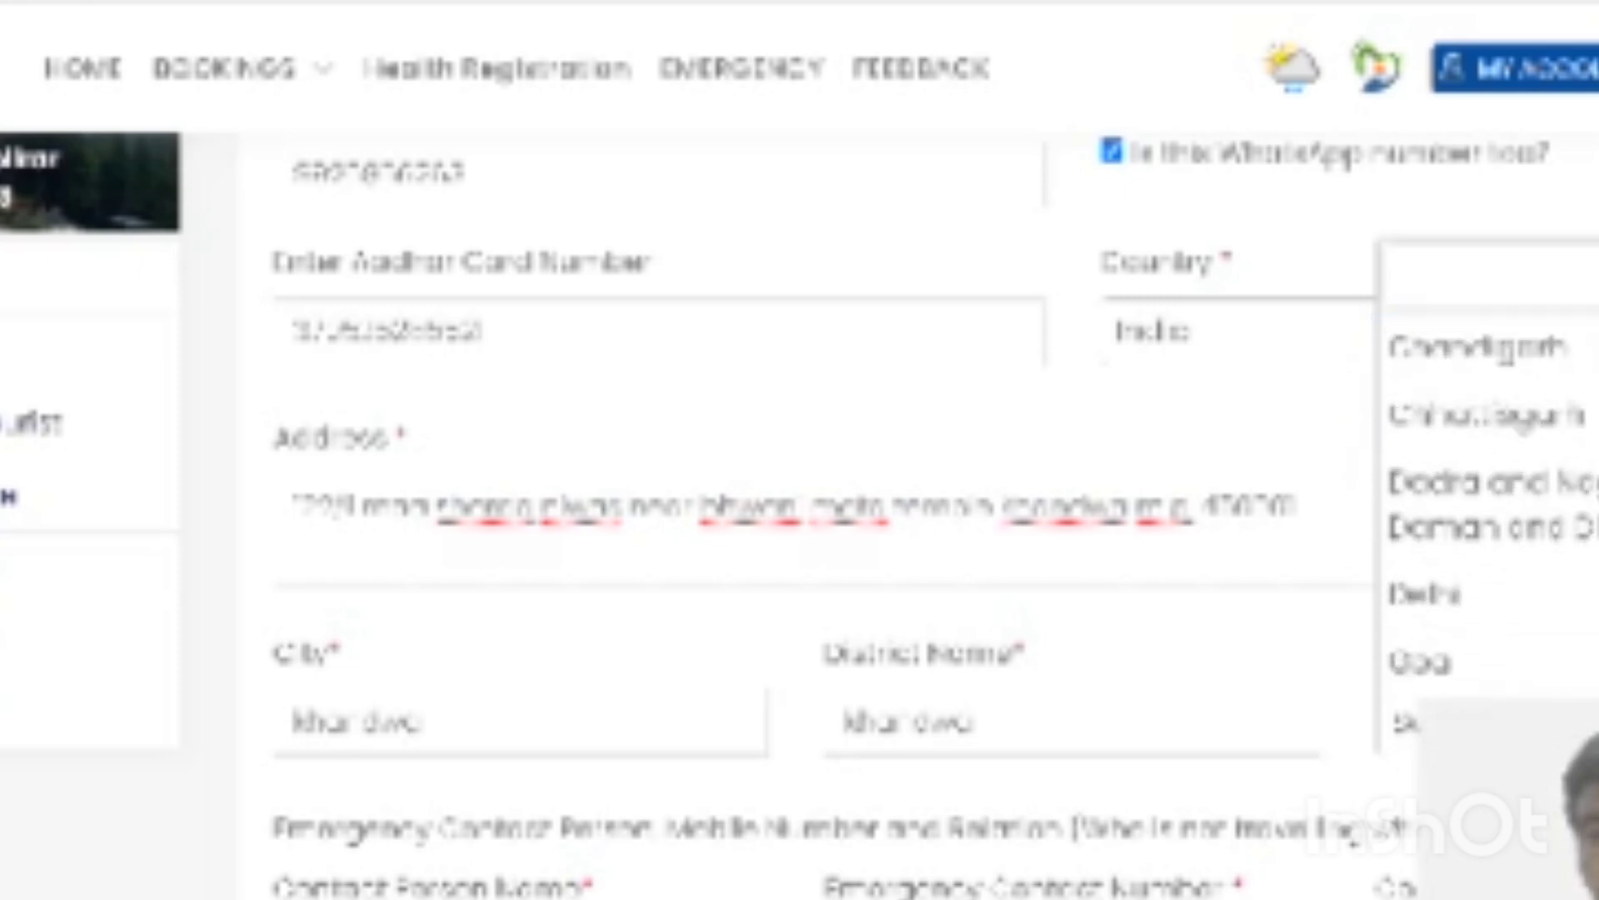
{"action": "scroll", "coordinate": [1491, 499], "scroll_direction": "down", "scroll_amount": 7}
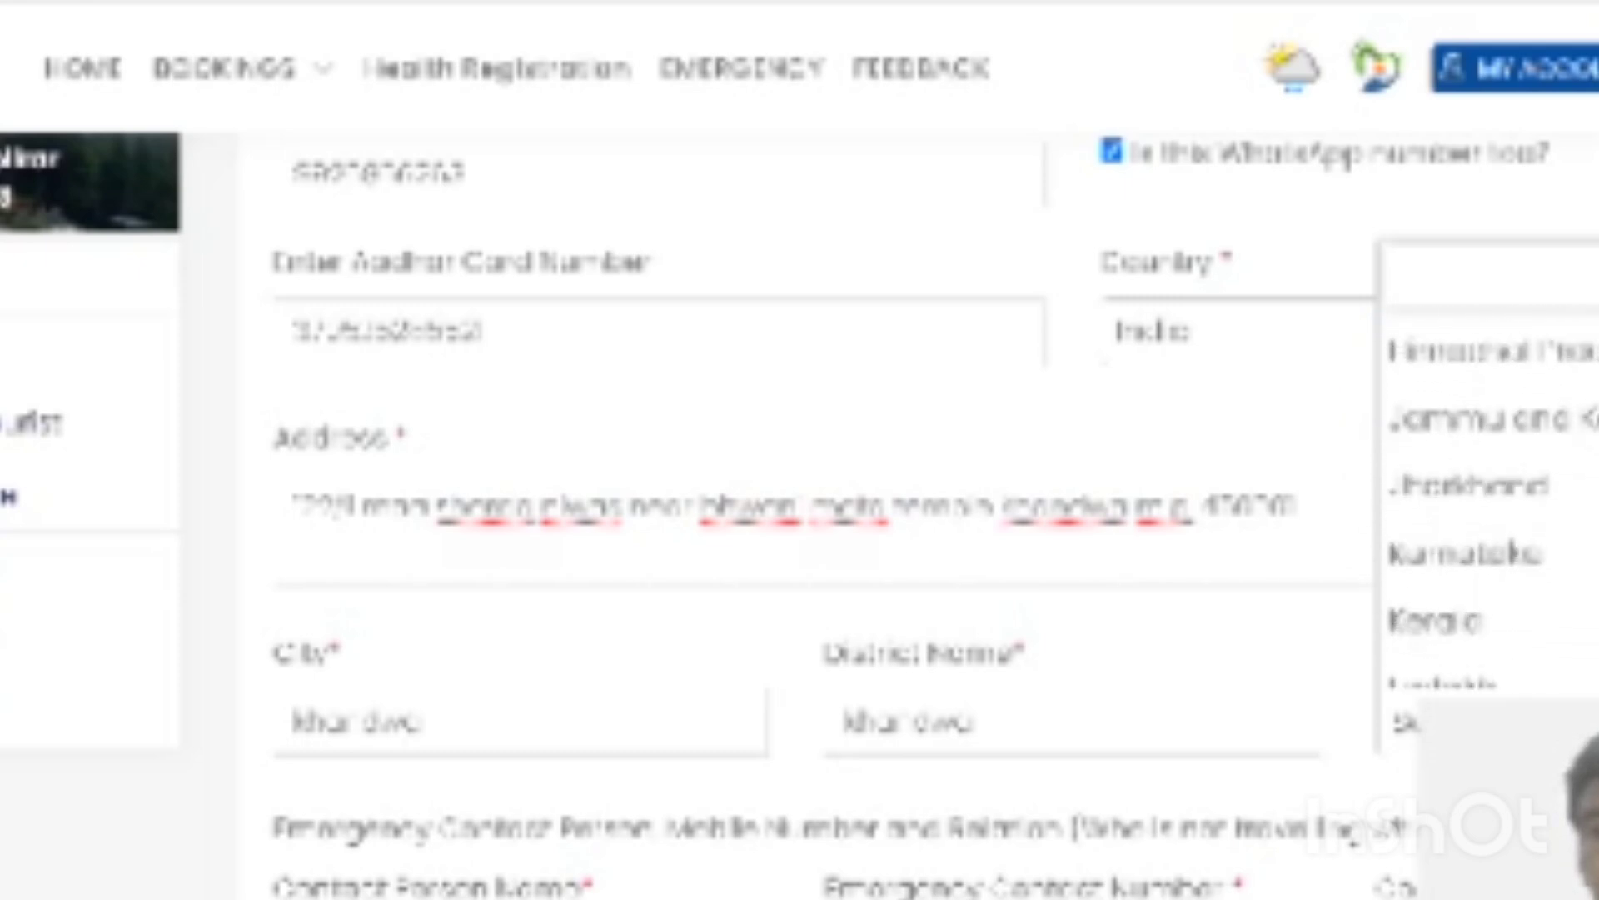
{"action": "left_click", "coordinate": [1557, 593]}
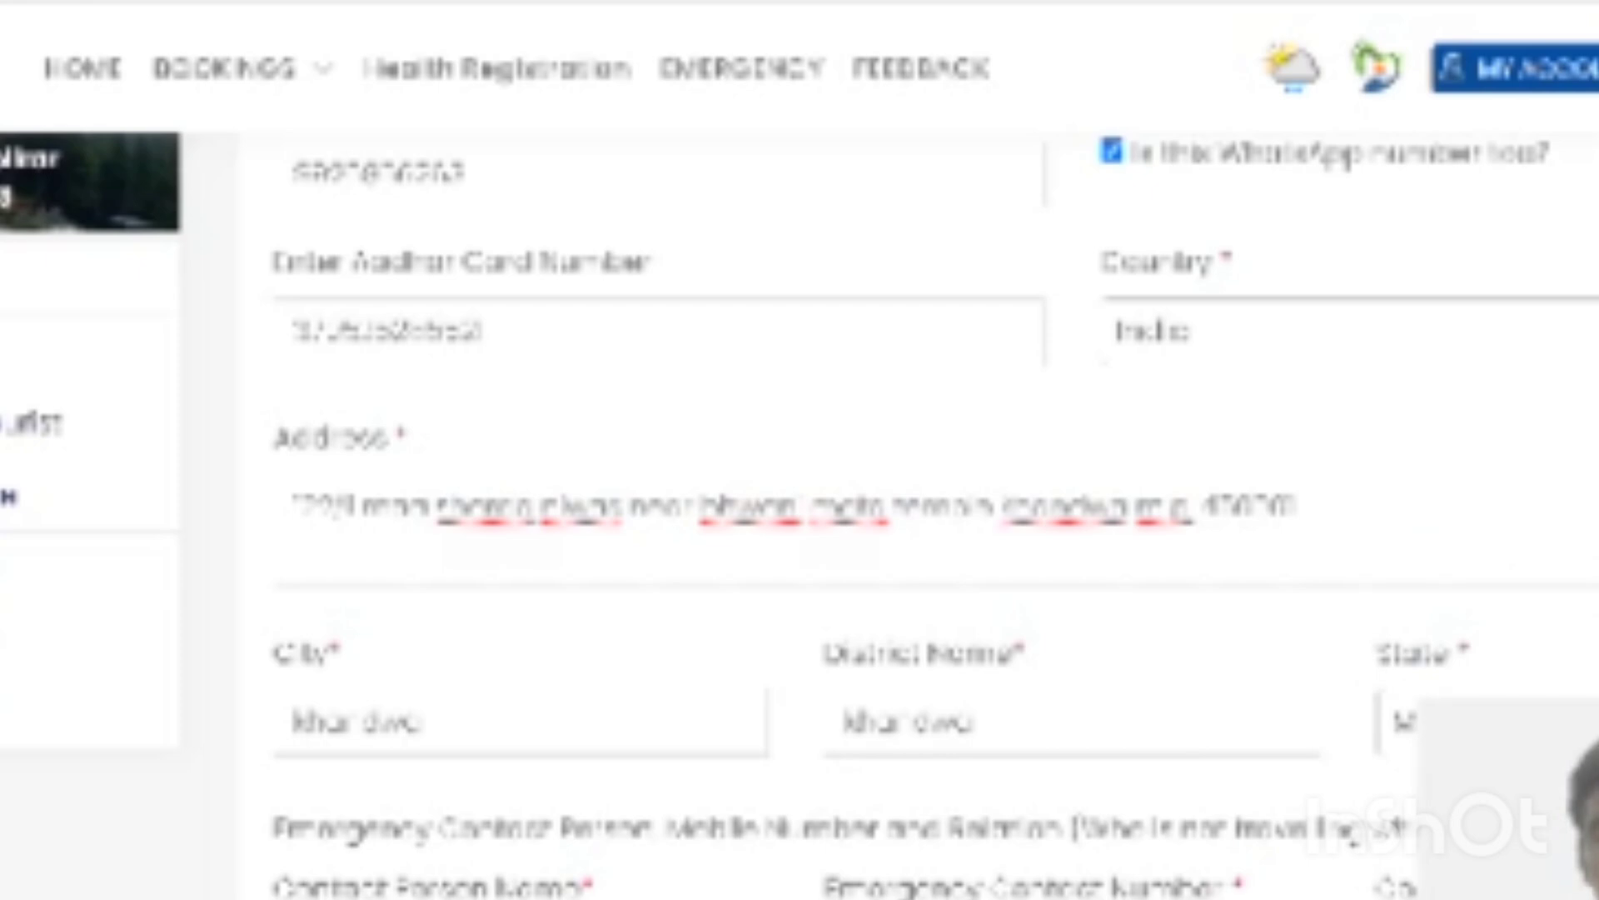
{"action": "scroll", "coordinate": [1023, 787], "scroll_direction": "down", "scroll_amount": 3}
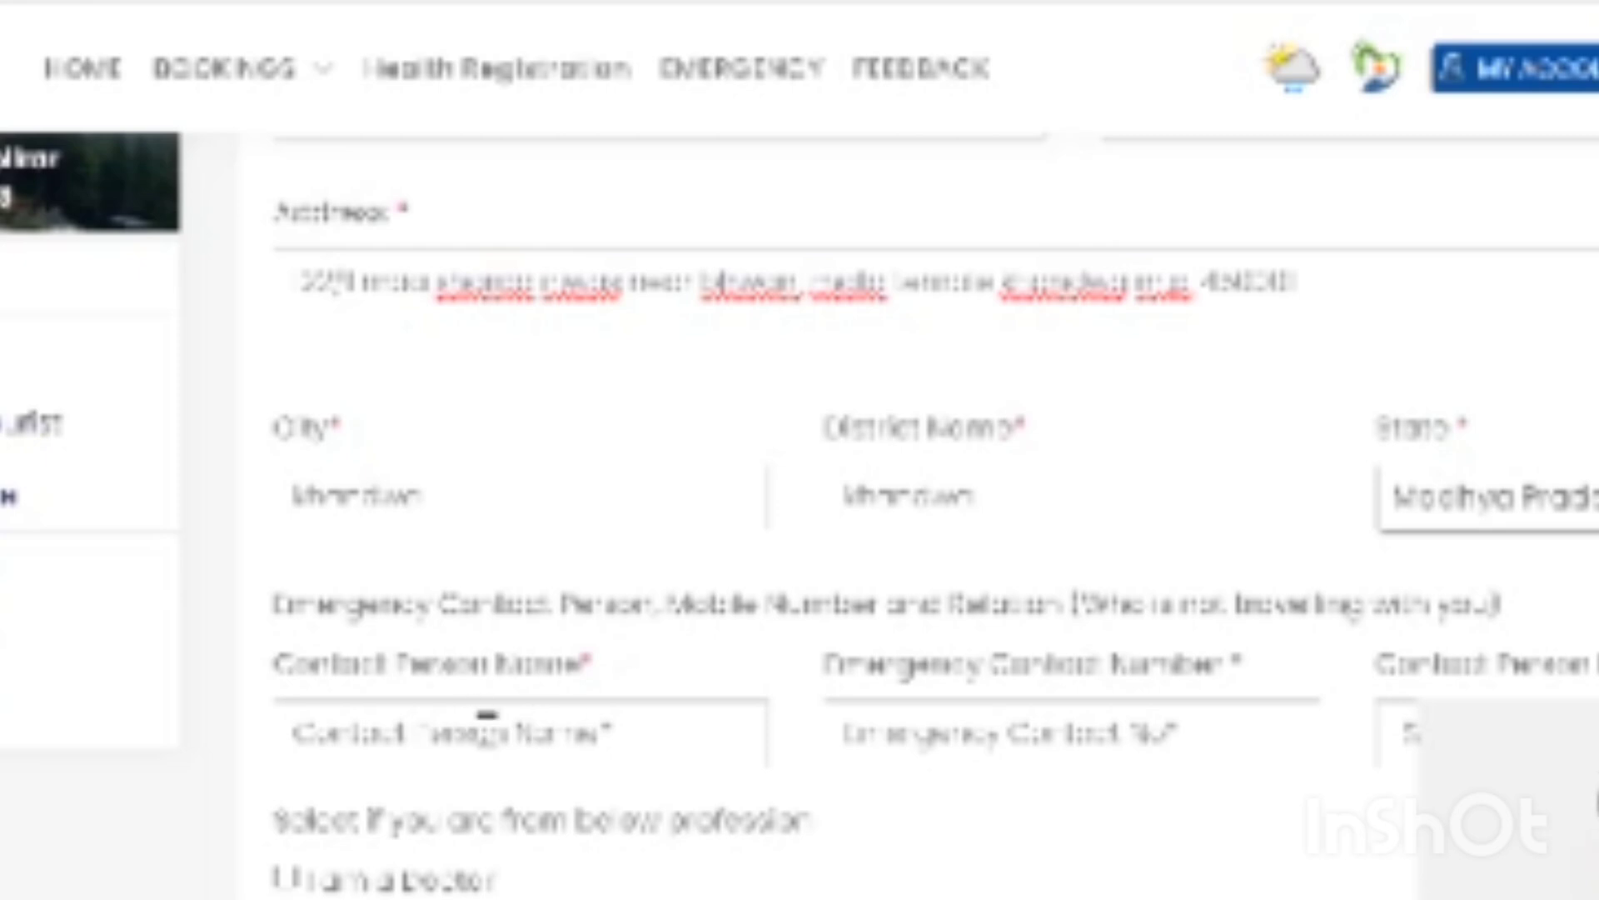
- Enter the emergency contact person's name
{"action": "left_click", "coordinate": [500, 734]}
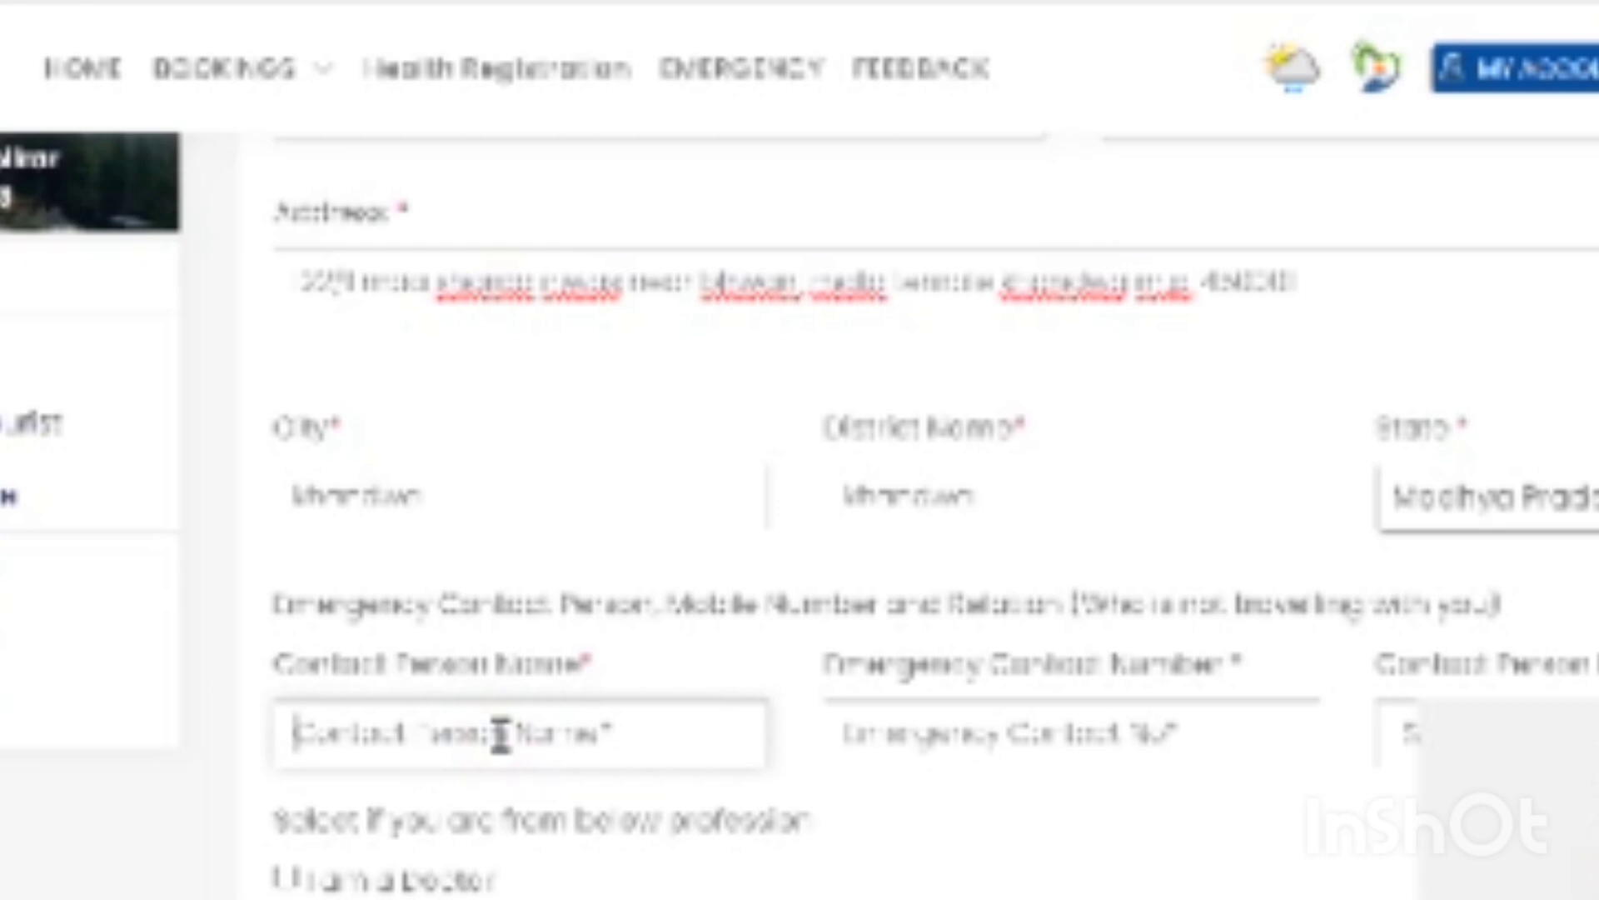
{"action": "type", "text": "Su"}
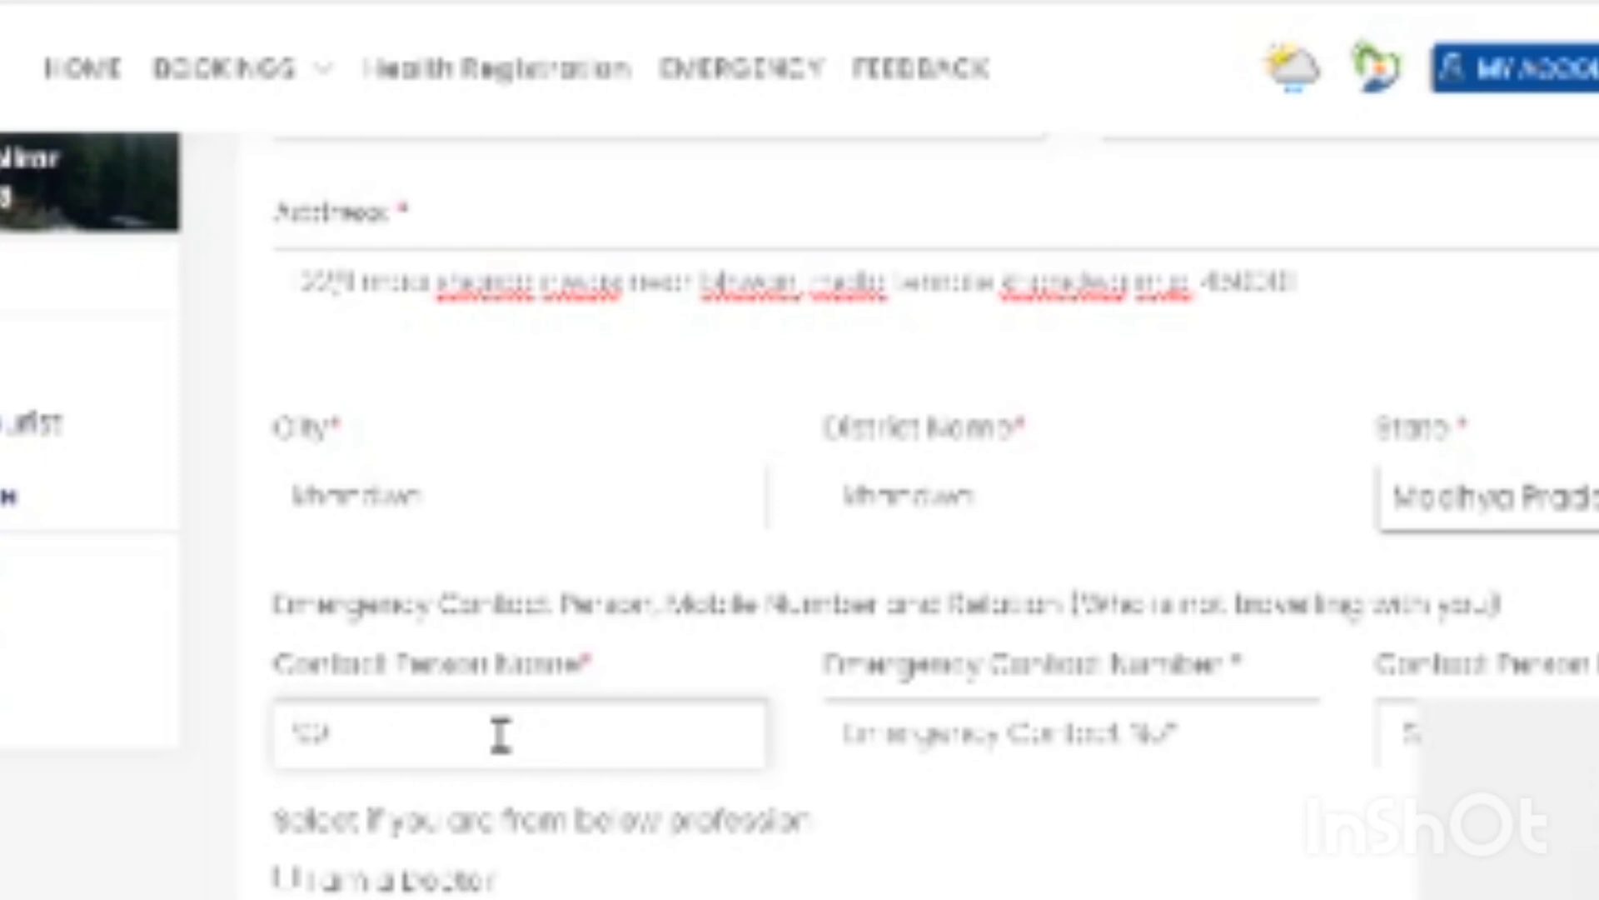
{"action": "key", "text": "BackSpace"}
{"action": "key", "text": "BackSpace"}
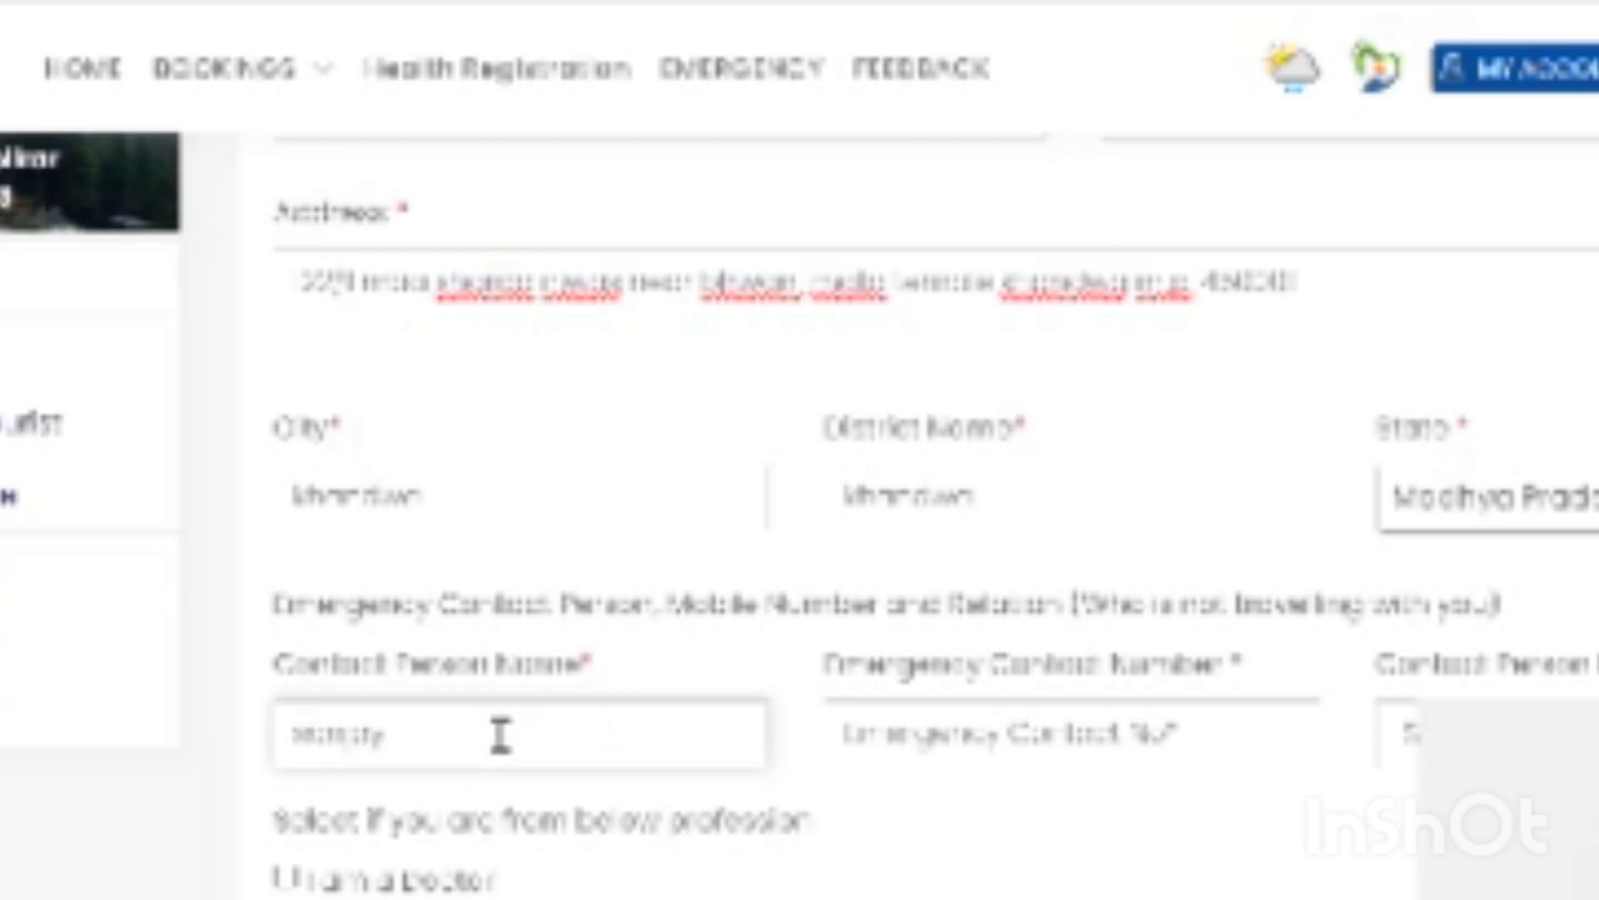
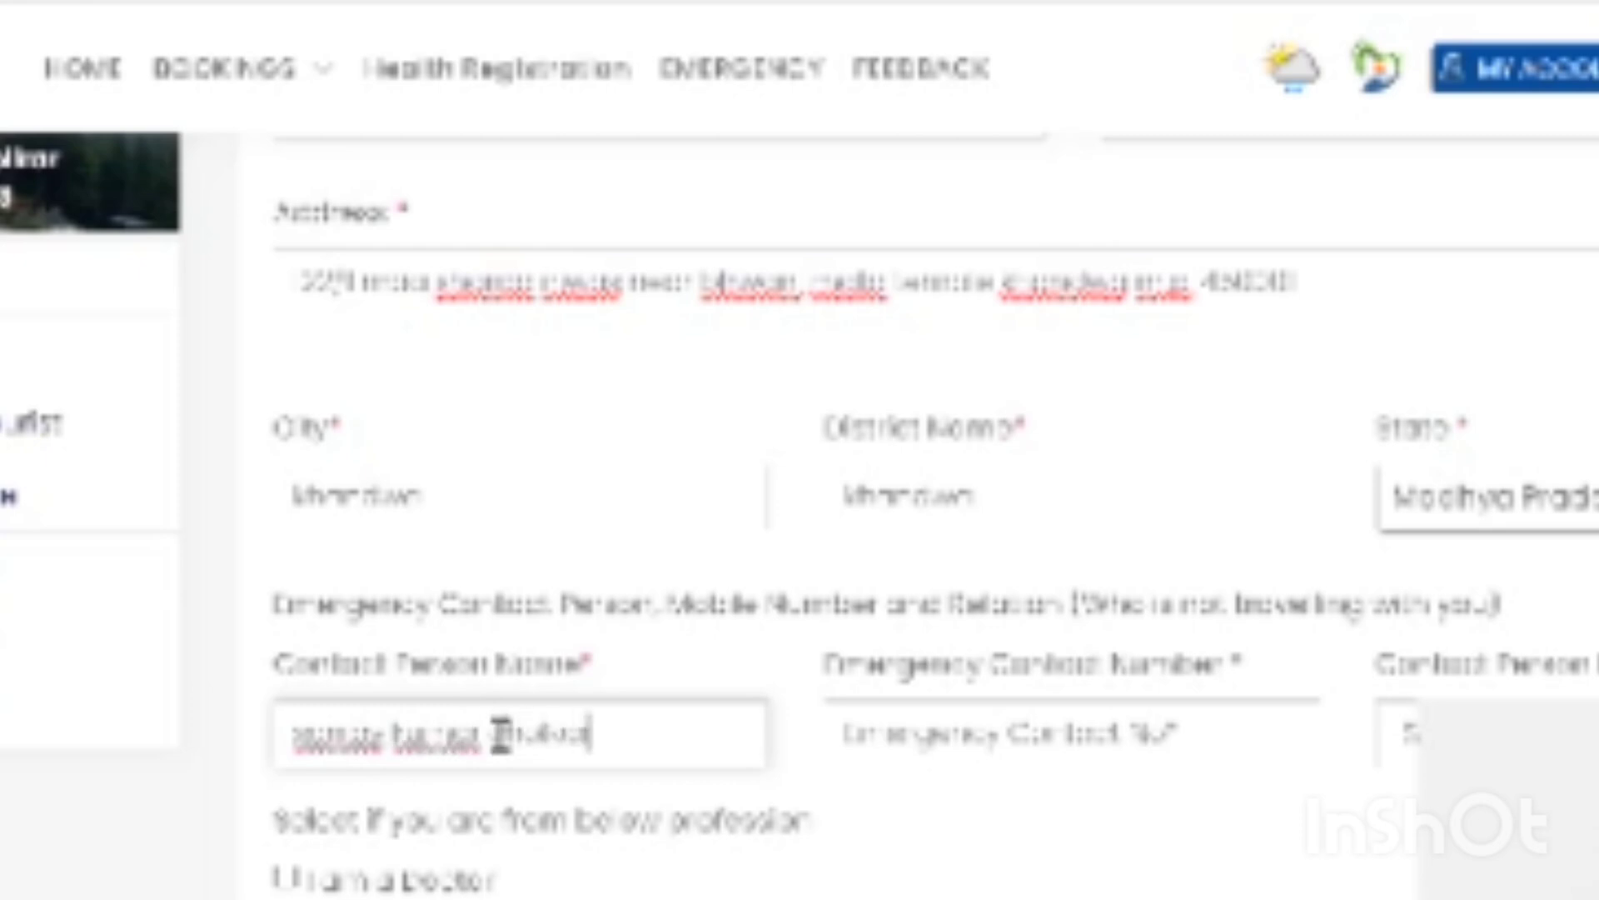
- Enter the emergency contact's mobile number and set the relation to Brother
{"action": "key", "text": "Tab"}
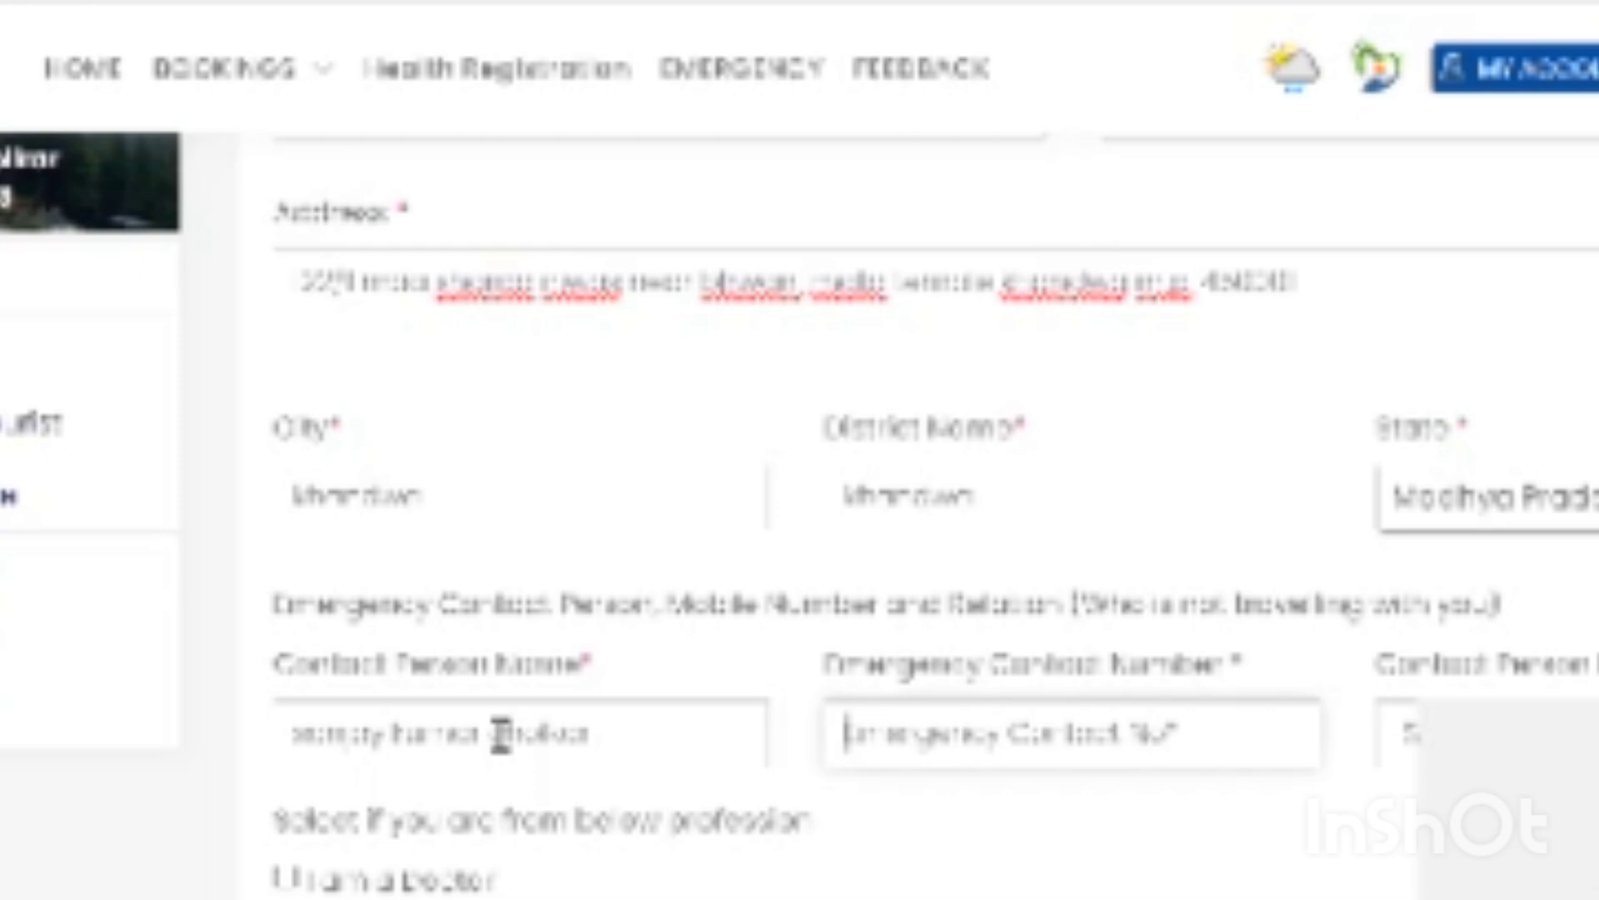
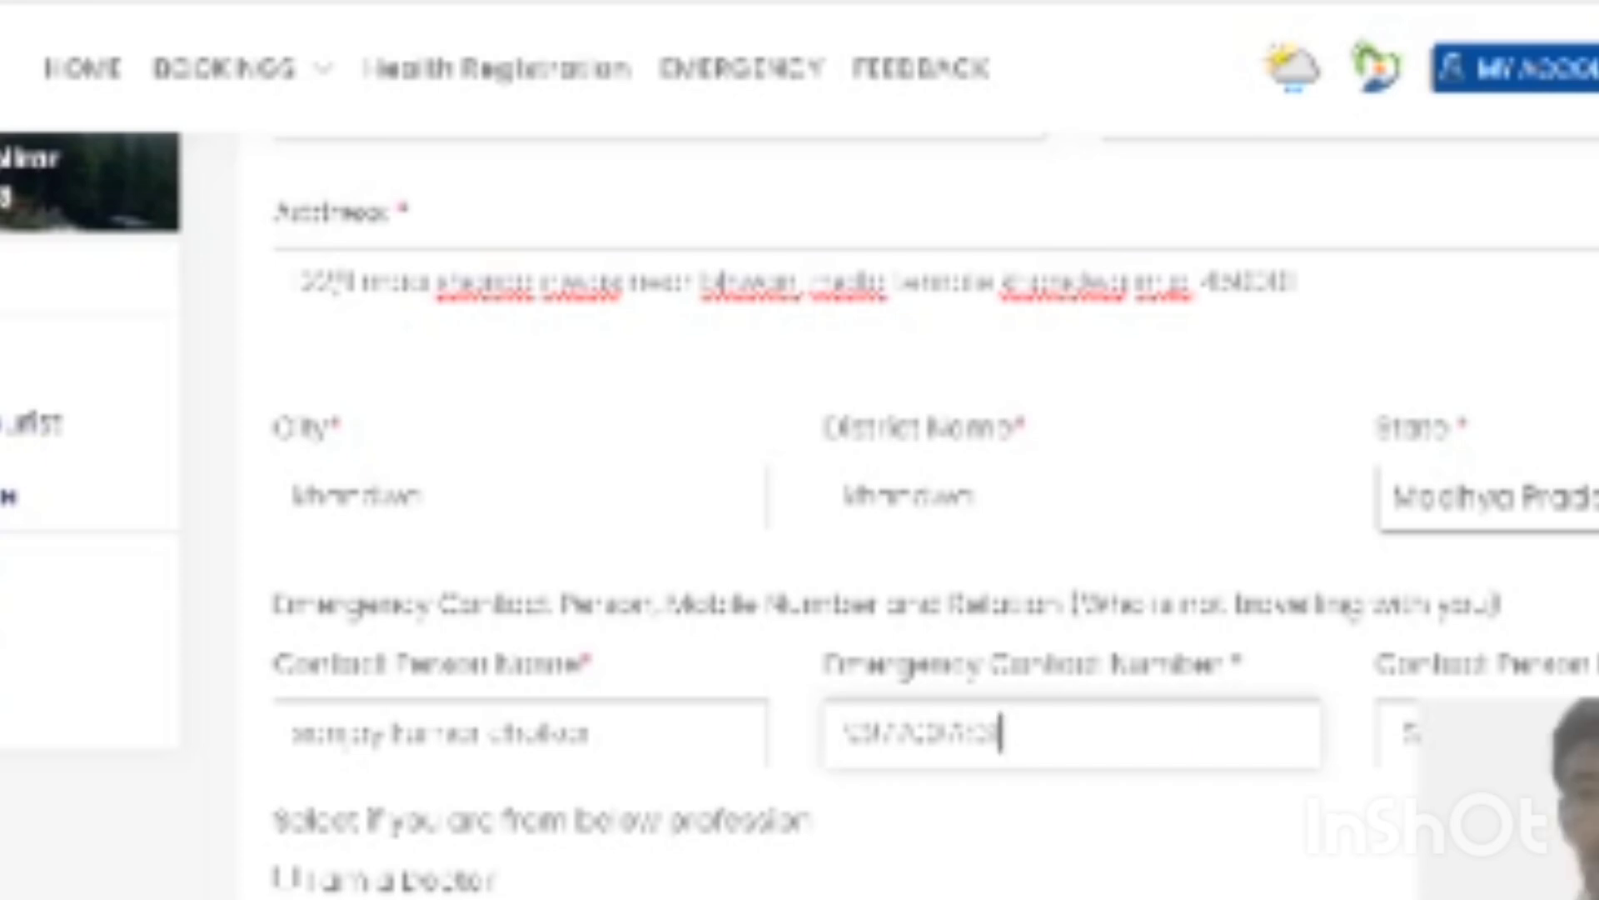
{"action": "left_click", "coordinate": [1416, 733]}
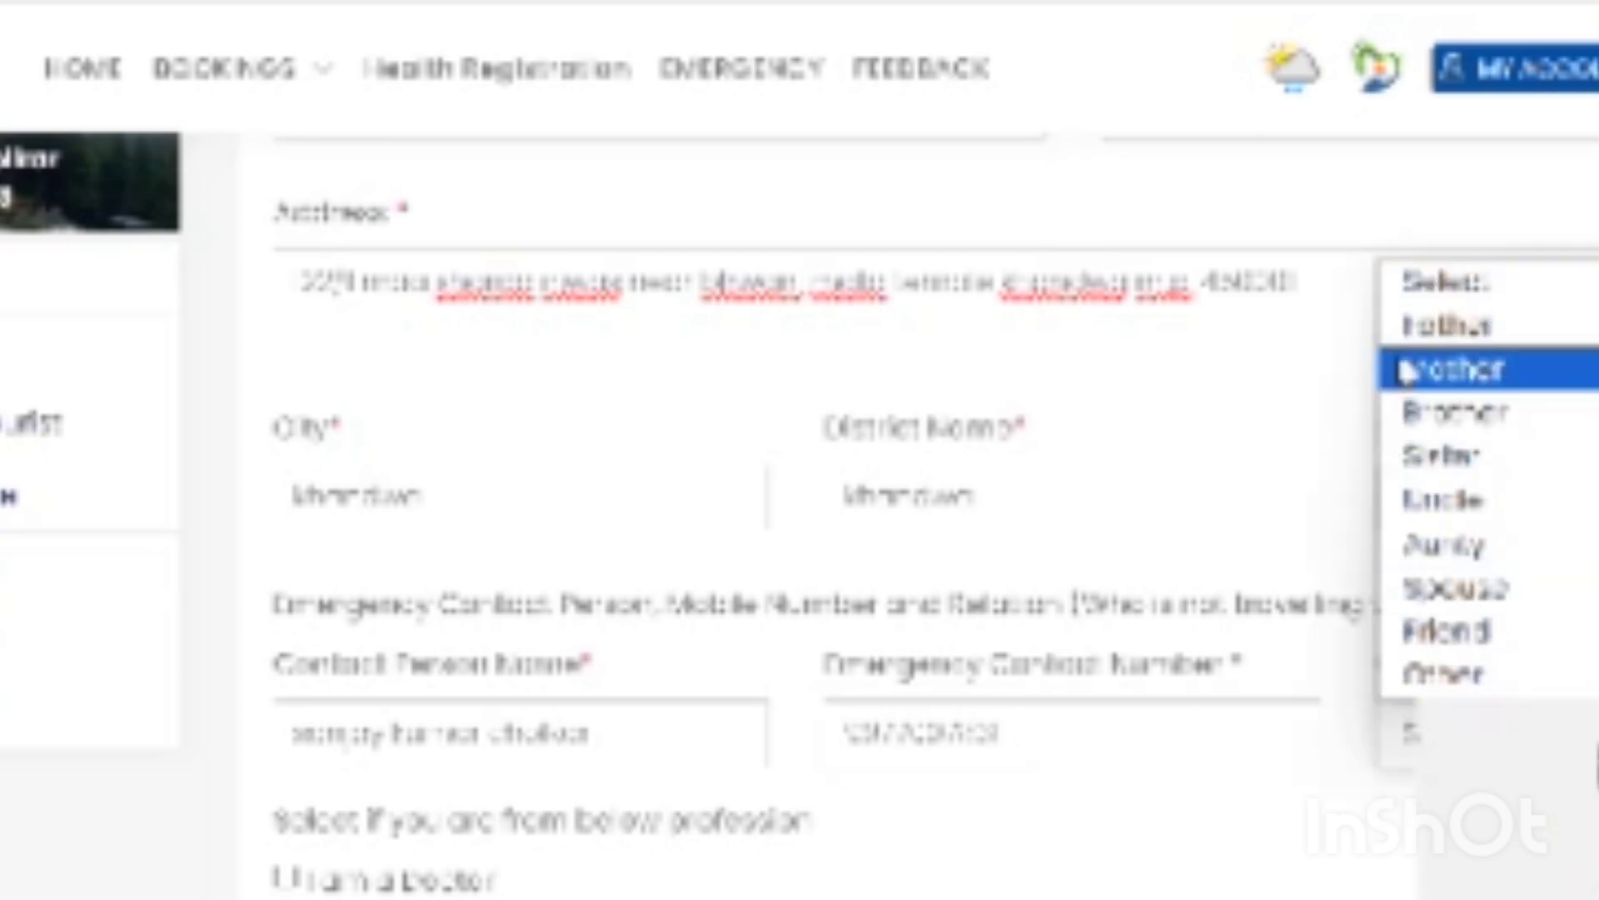
{"action": "left_click", "coordinate": [1485, 416]}
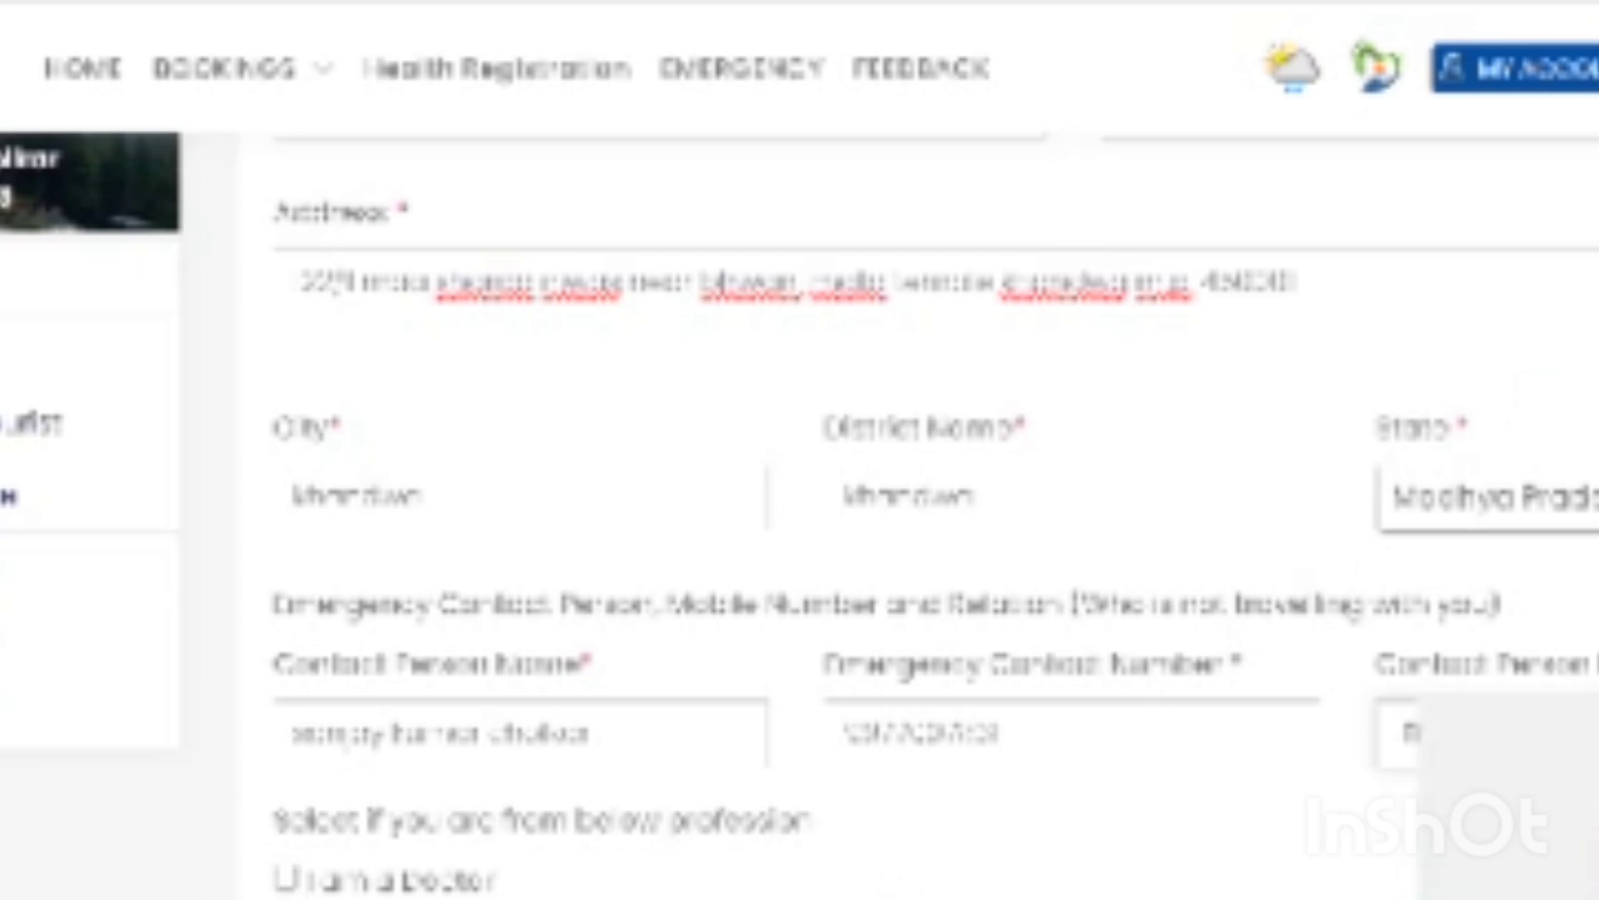
- Choose By Walking as the mode of travel to Dham and tick NA for medical condition
{"action": "scroll", "coordinate": [933, 516], "scroll_direction": "down", "scroll_amount": 3}
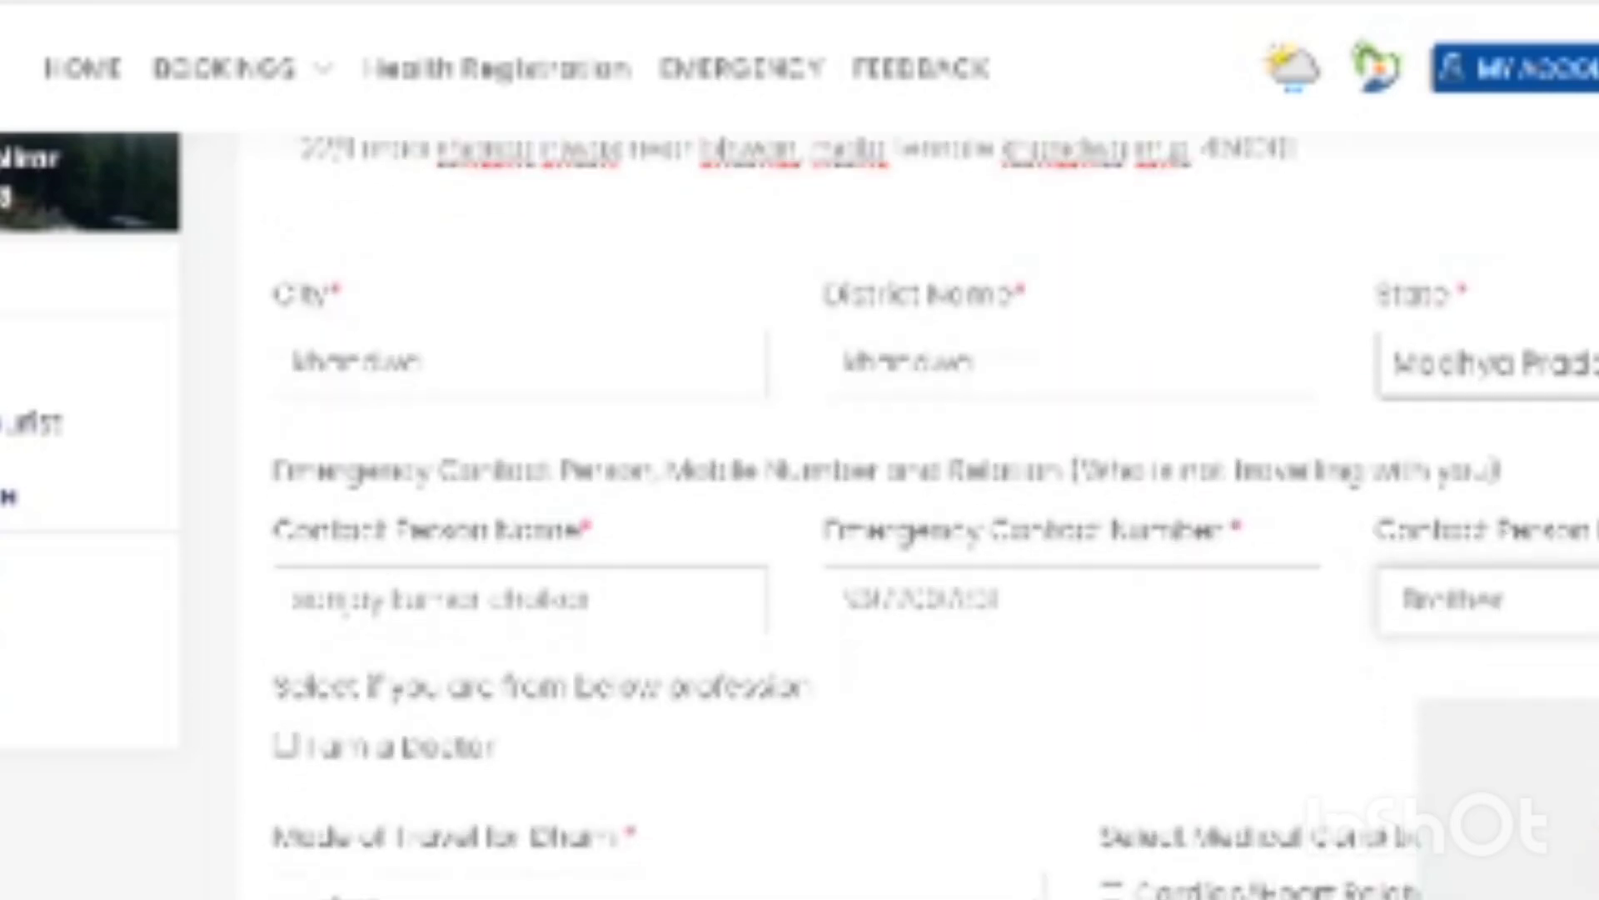
{"action": "scroll", "coordinate": [933, 516], "scroll_direction": "down", "scroll_amount": 2}
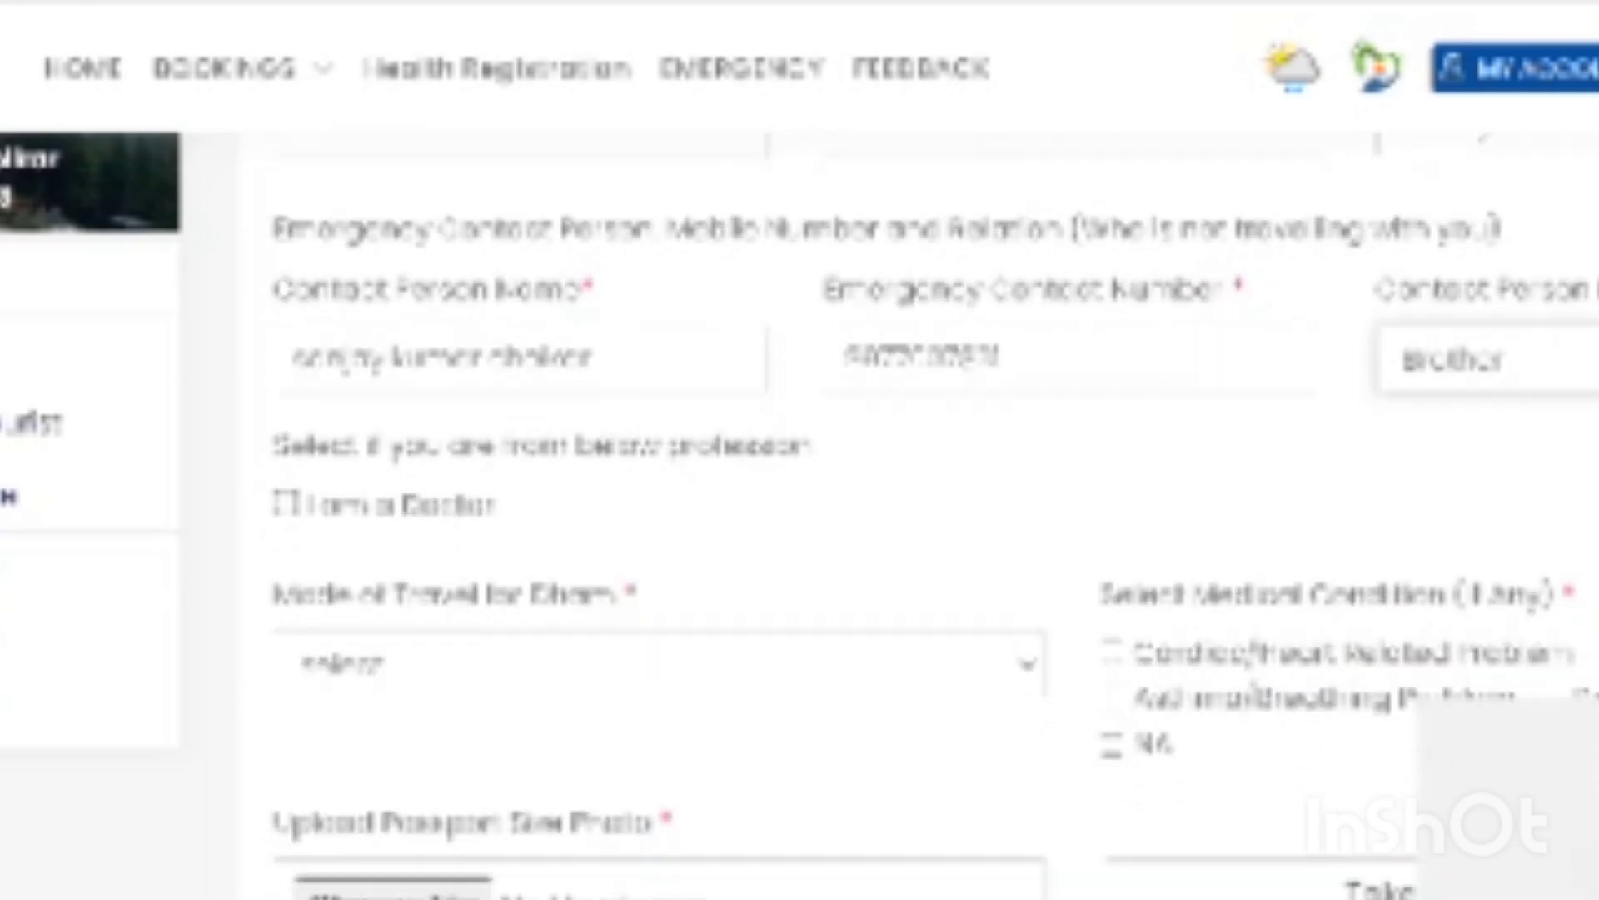
{"action": "left_click", "coordinate": [285, 510]}
{"action": "left_click", "coordinate": [1035, 681]}
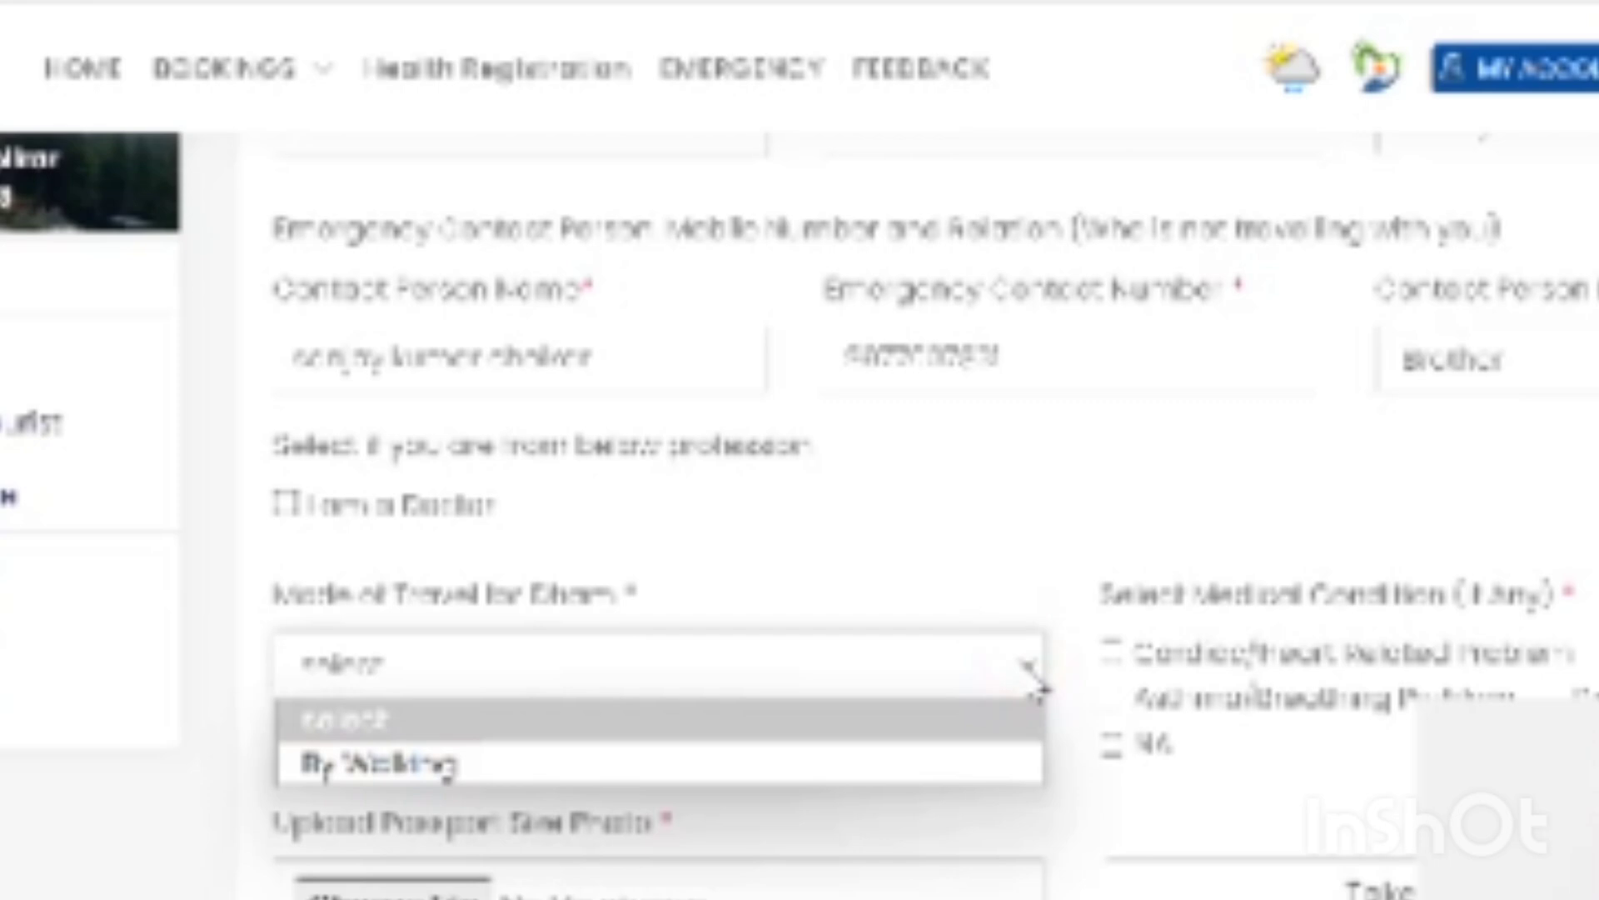
{"action": "left_click", "coordinate": [754, 770]}
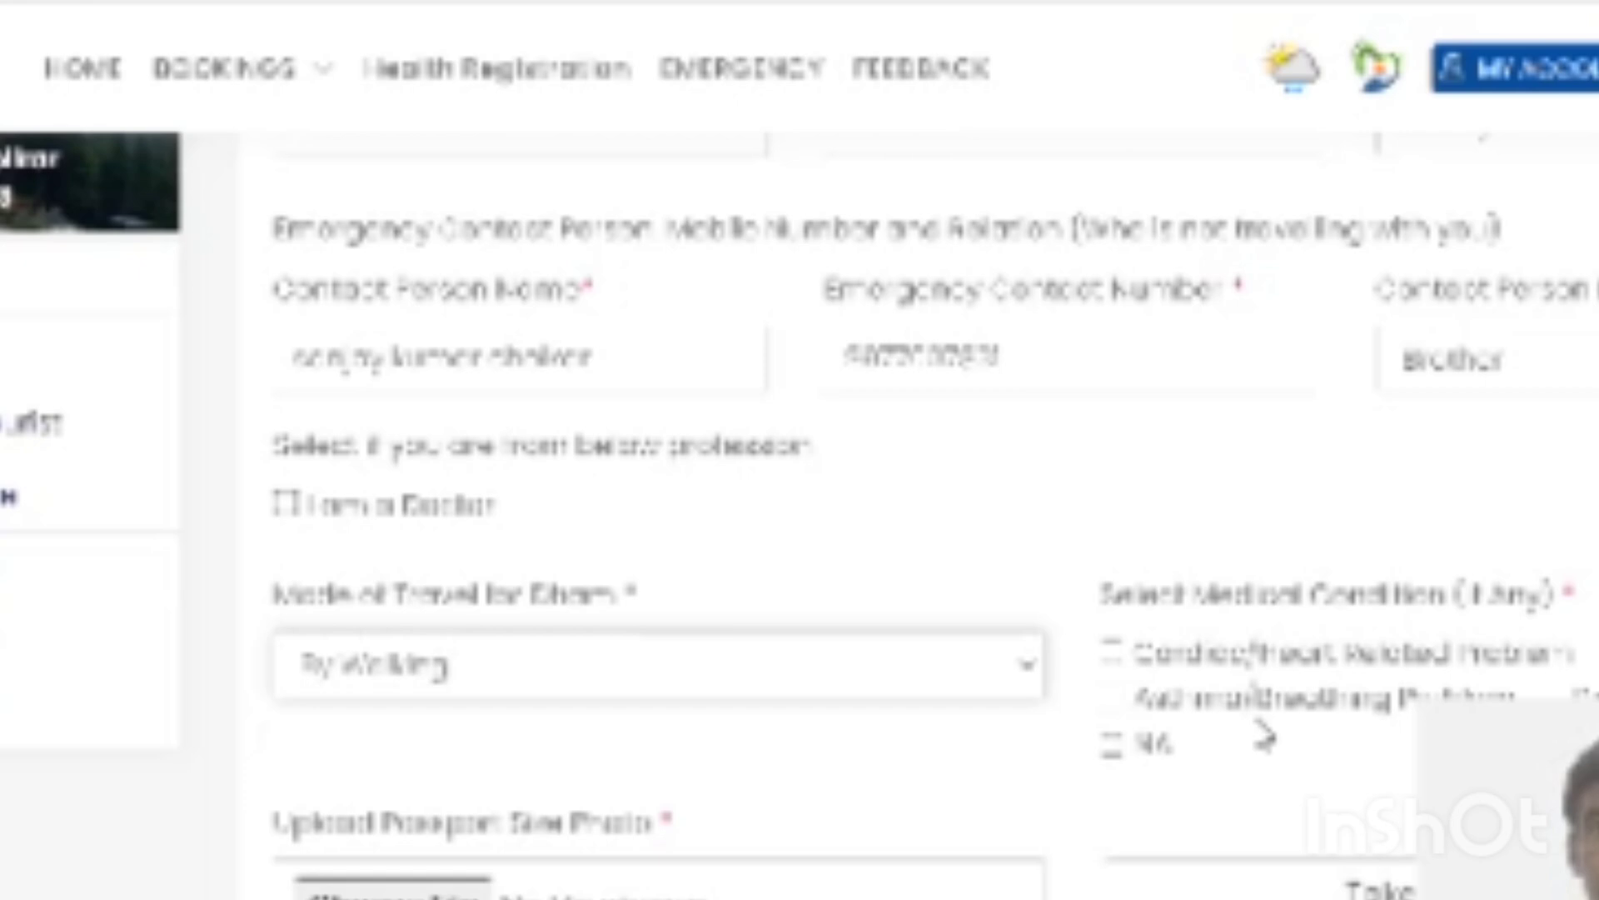
{"action": "left_click", "coordinate": [1112, 744]}
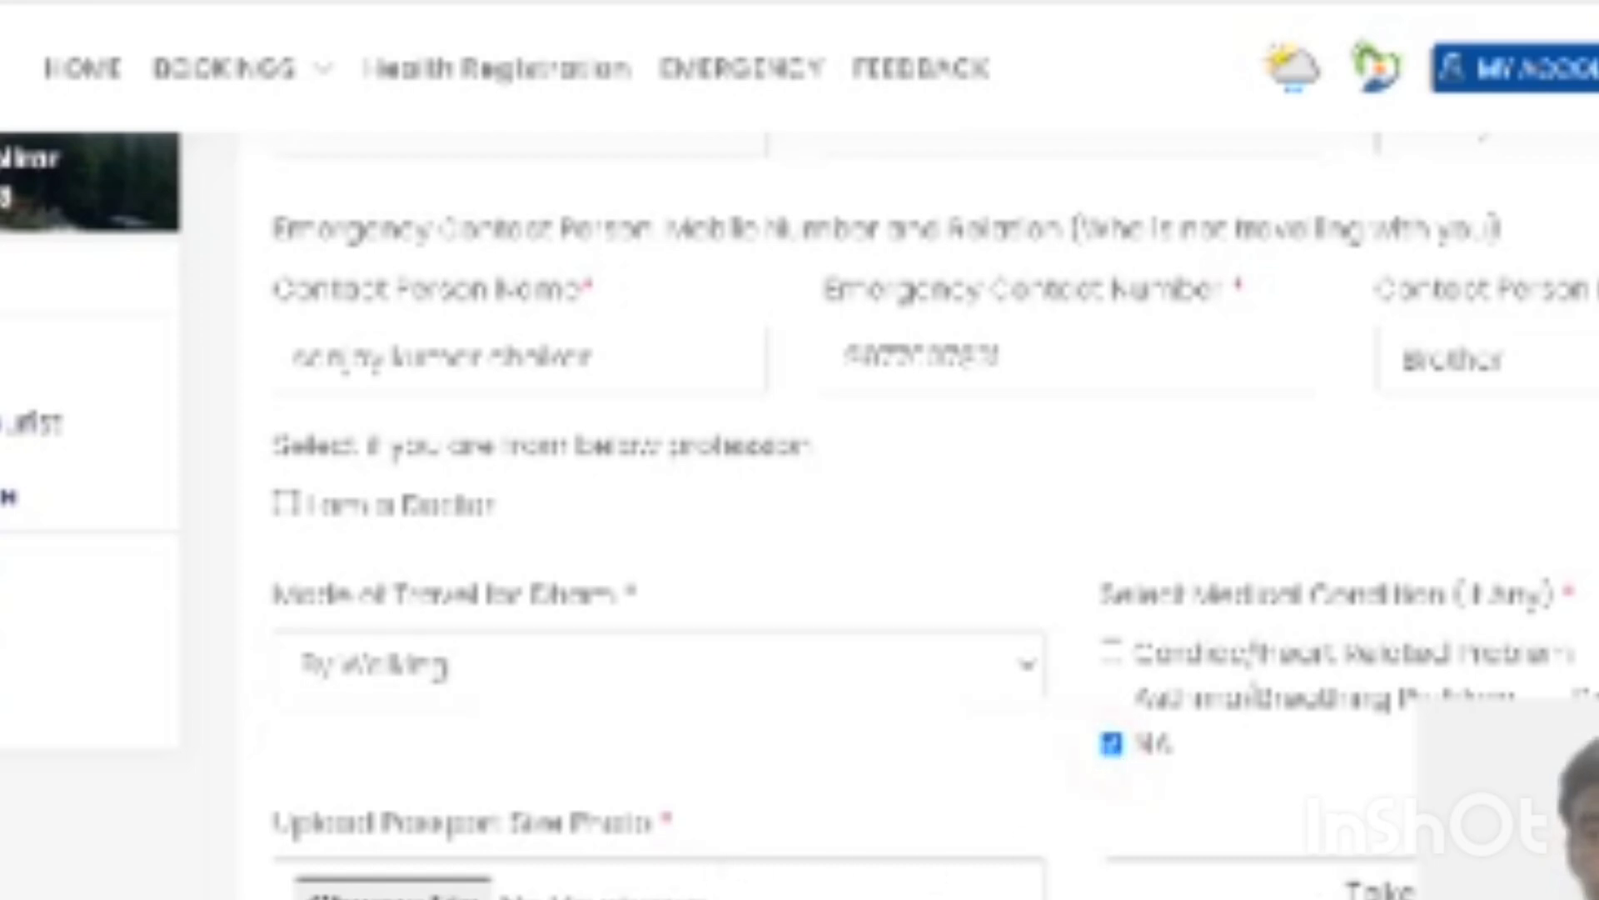
{"action": "scroll", "coordinate": [932, 516], "scroll_direction": "down", "scroll_amount": 5}
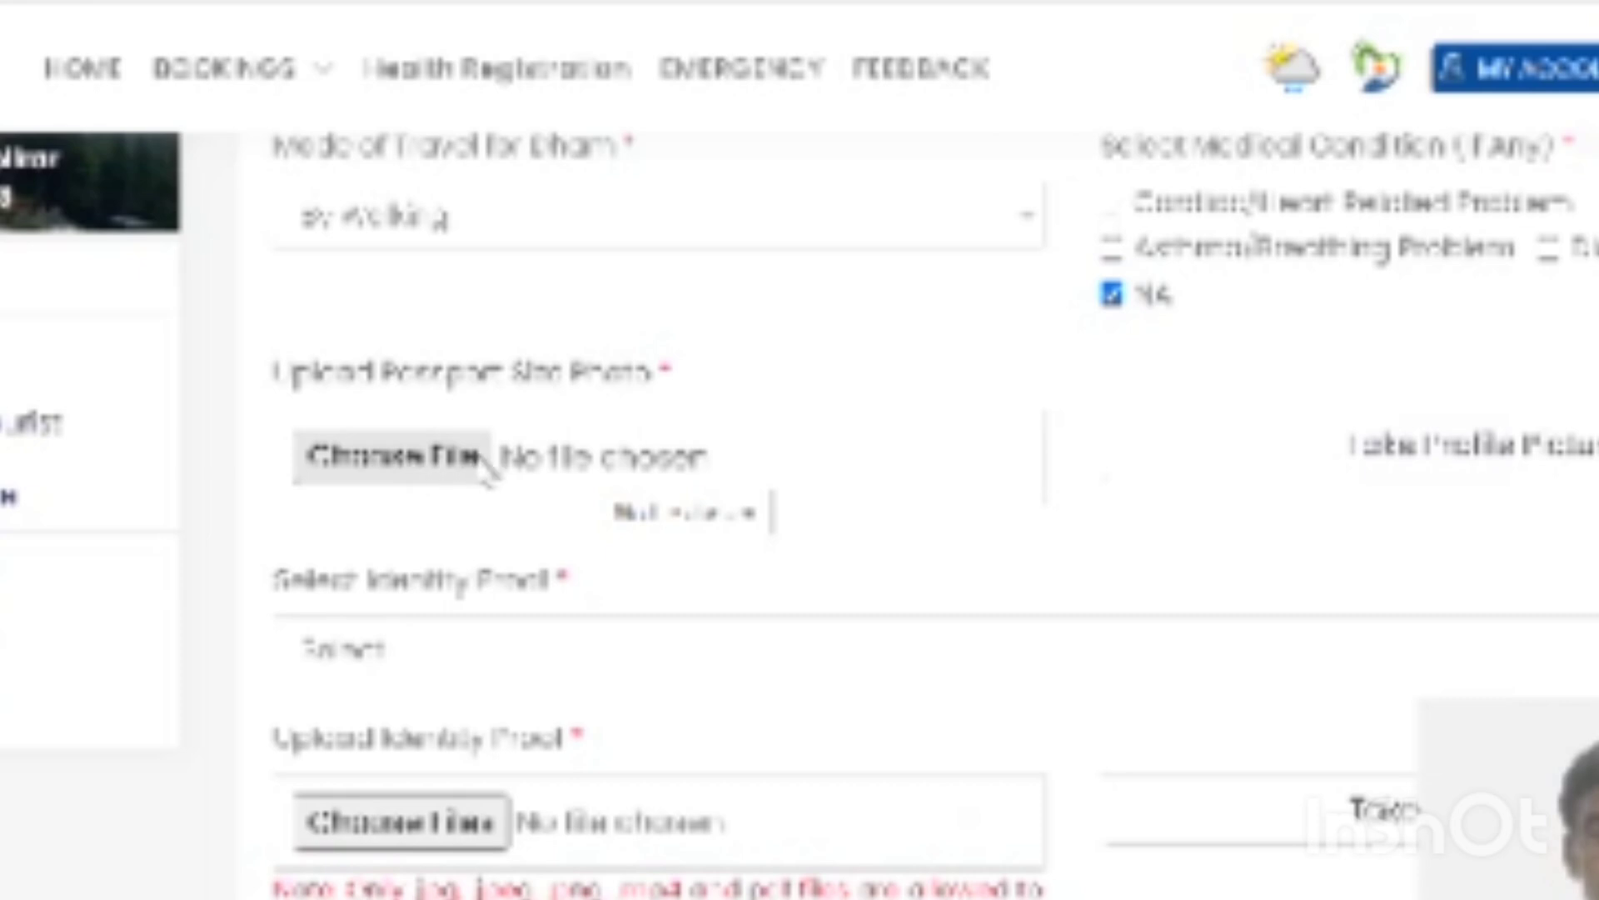
{"action": "left_click", "coordinate": [614, 464]}
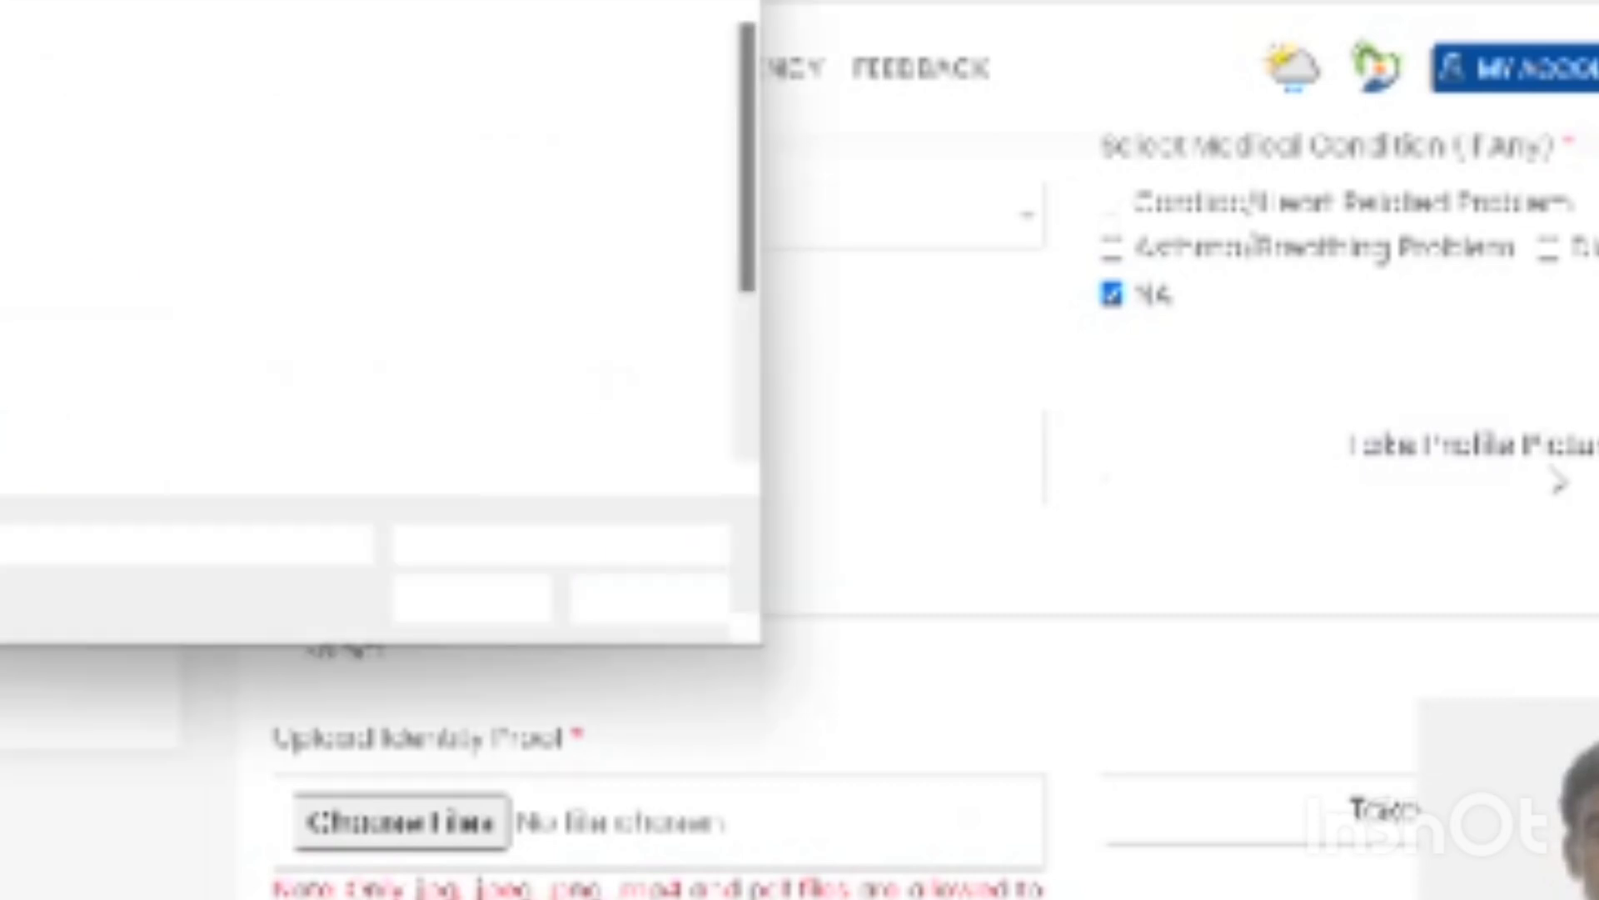
{"action": "key", "text": "Escape"}
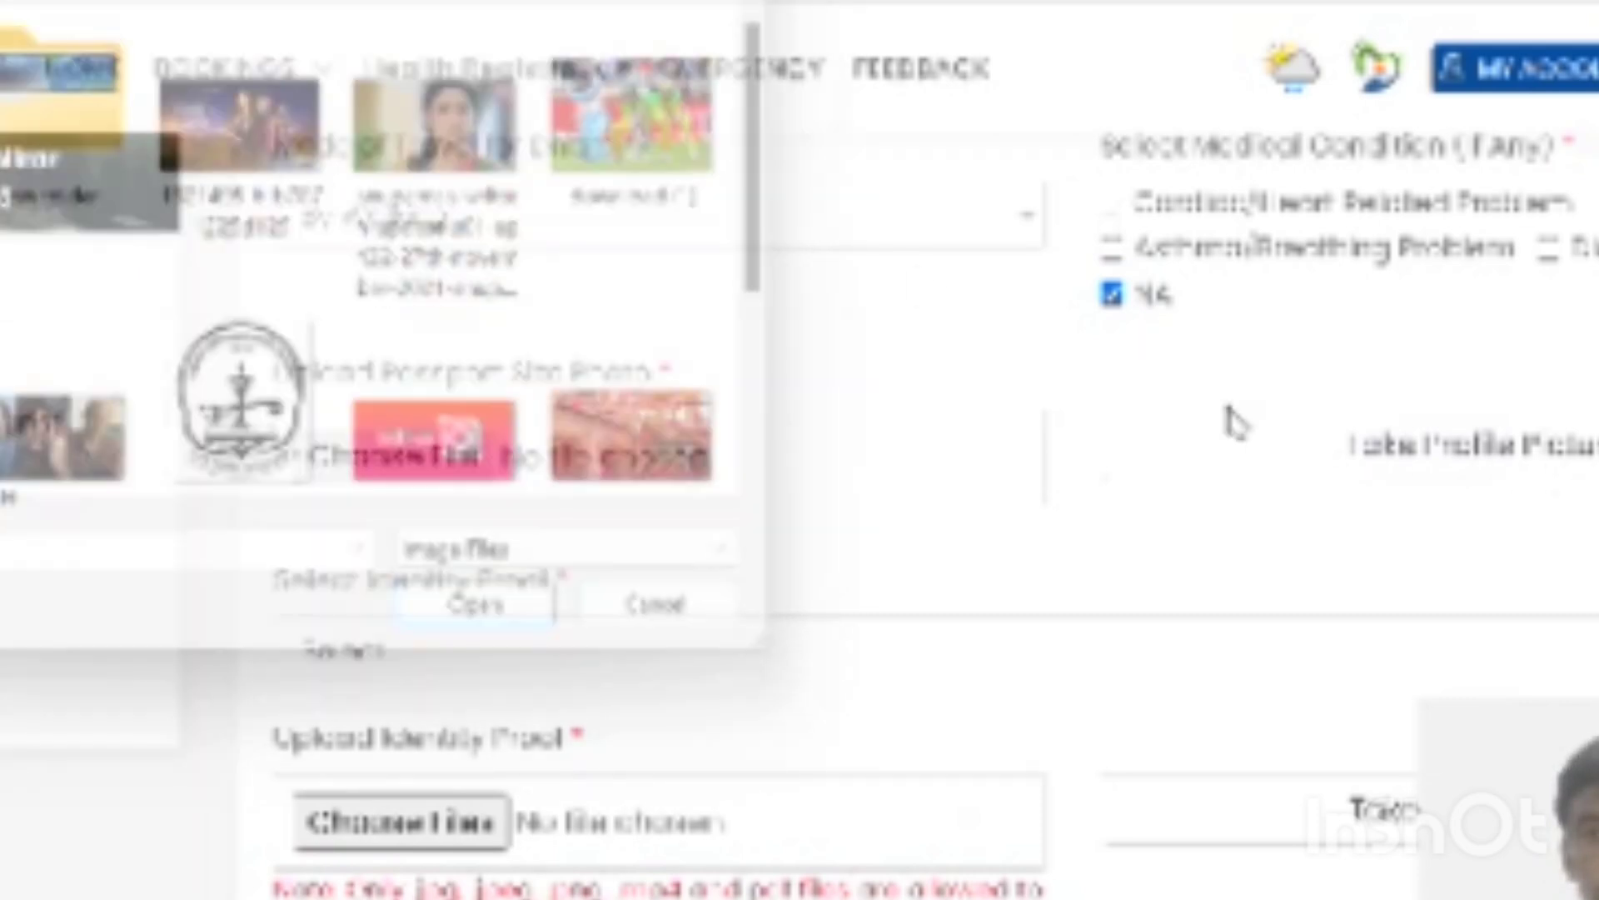
{"action": "left_click", "coordinate": [1499, 454]}
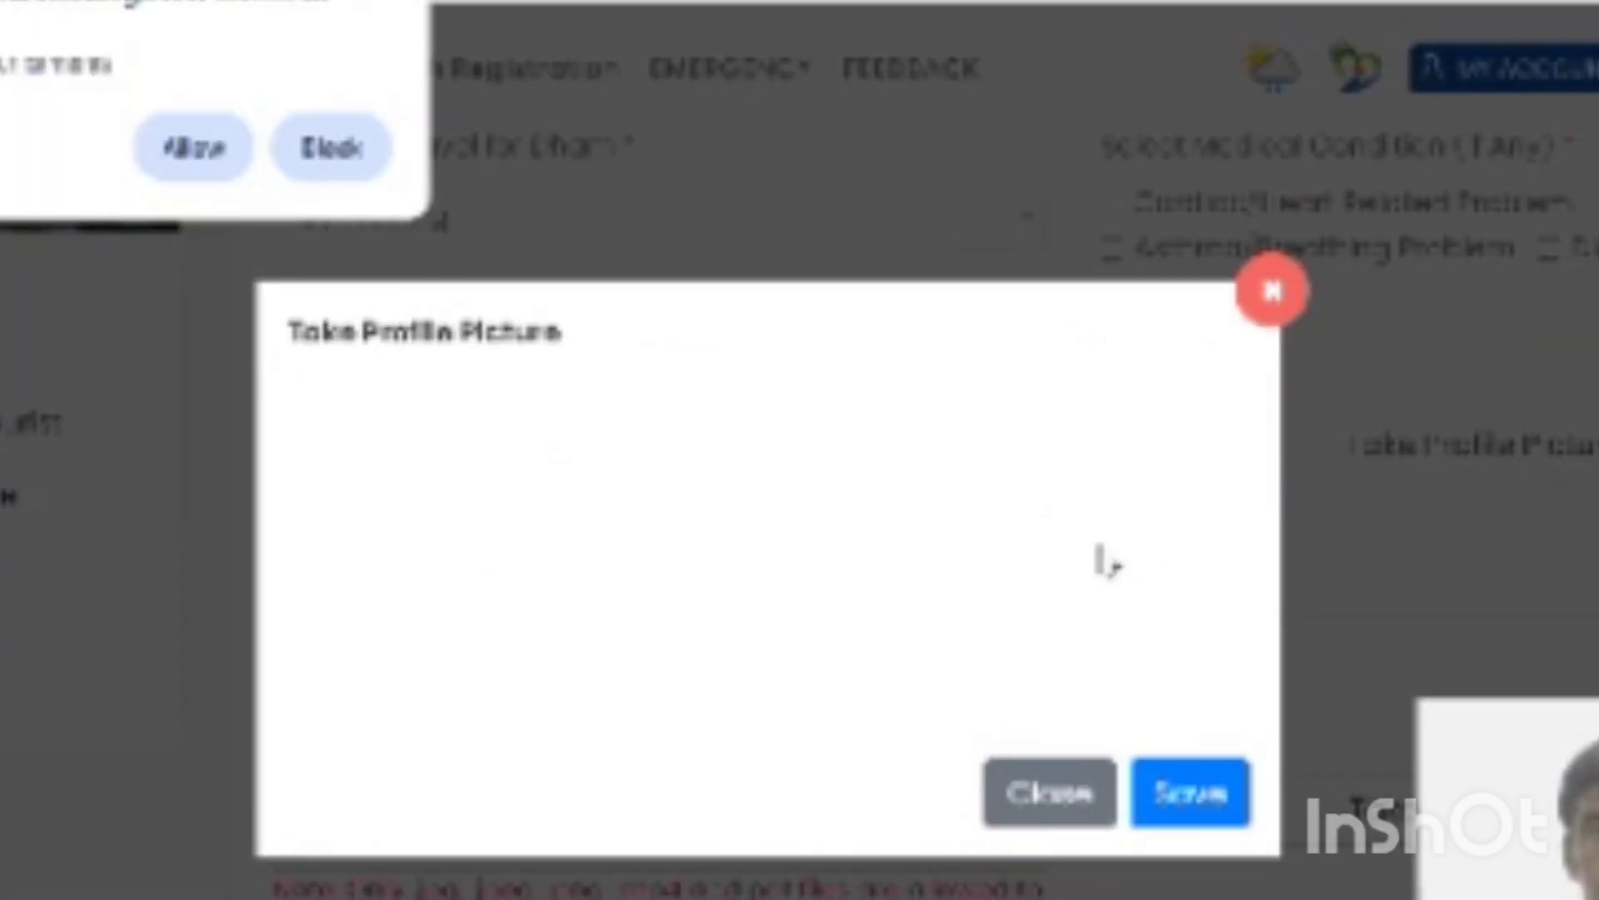
{"action": "left_click", "coordinate": [189, 160]}
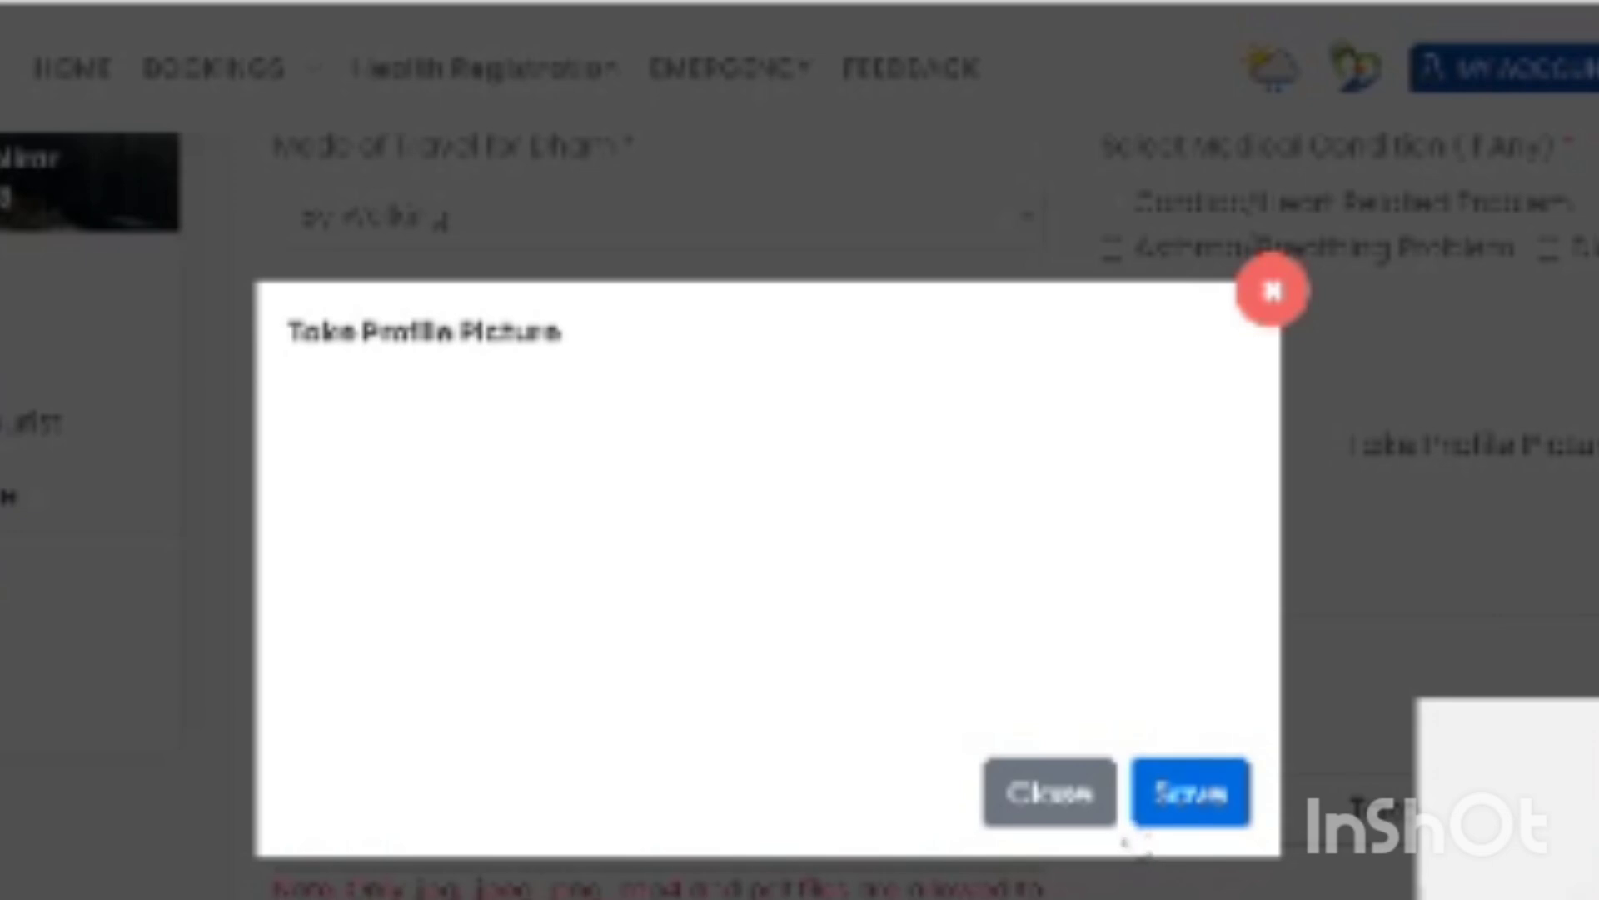
{"action": "left_click", "coordinate": [782, 579]}
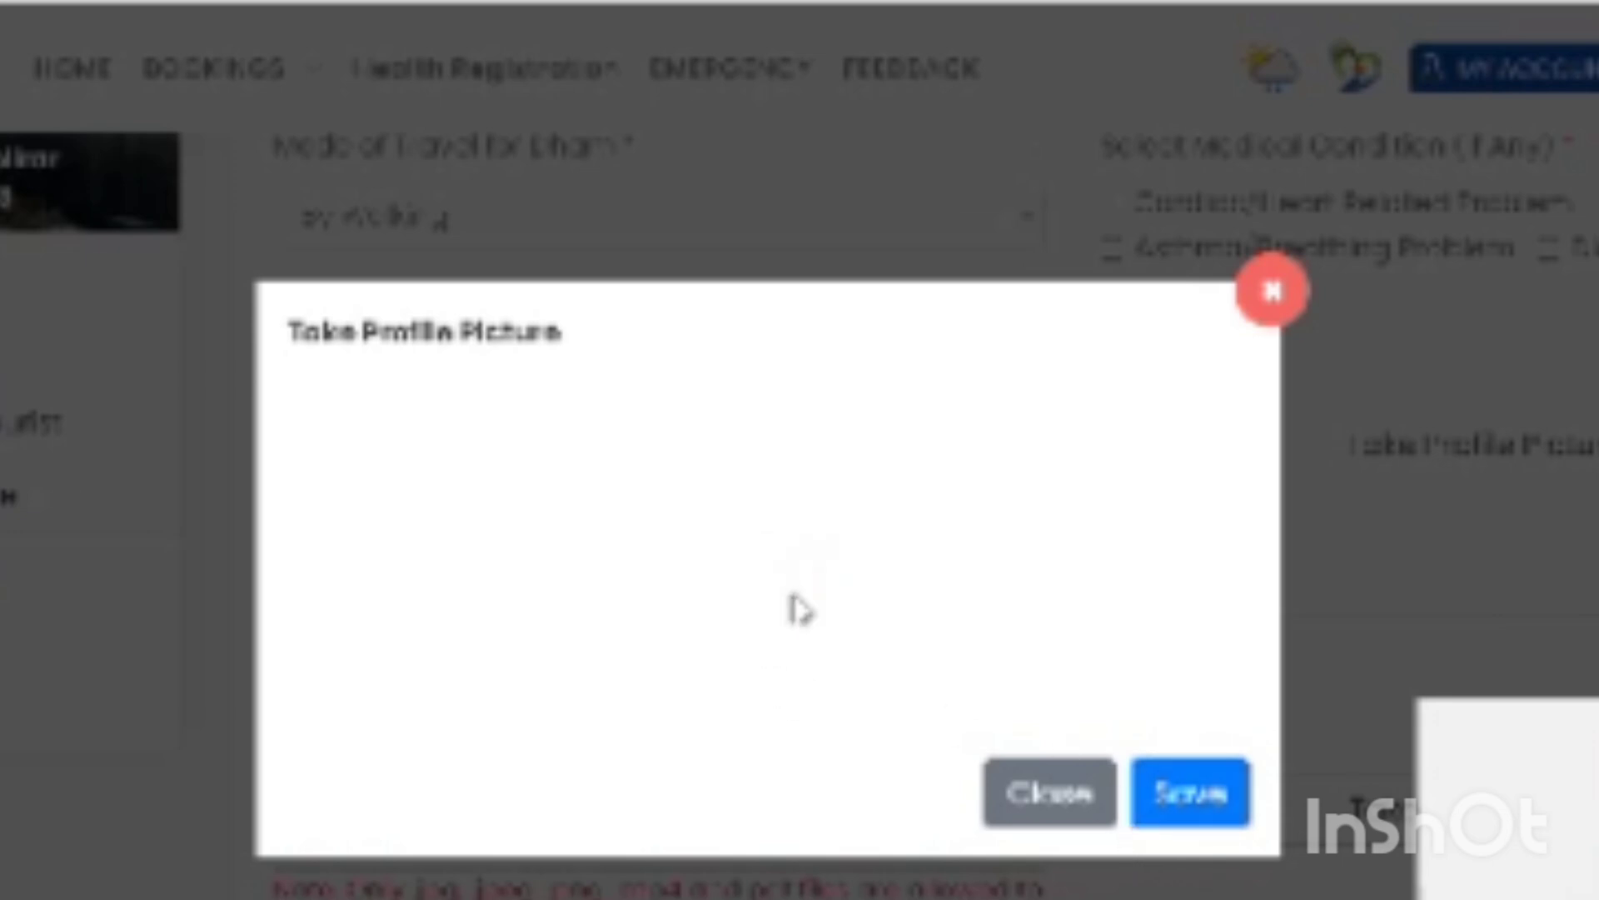
{"action": "left_click", "coordinate": [1199, 799]}
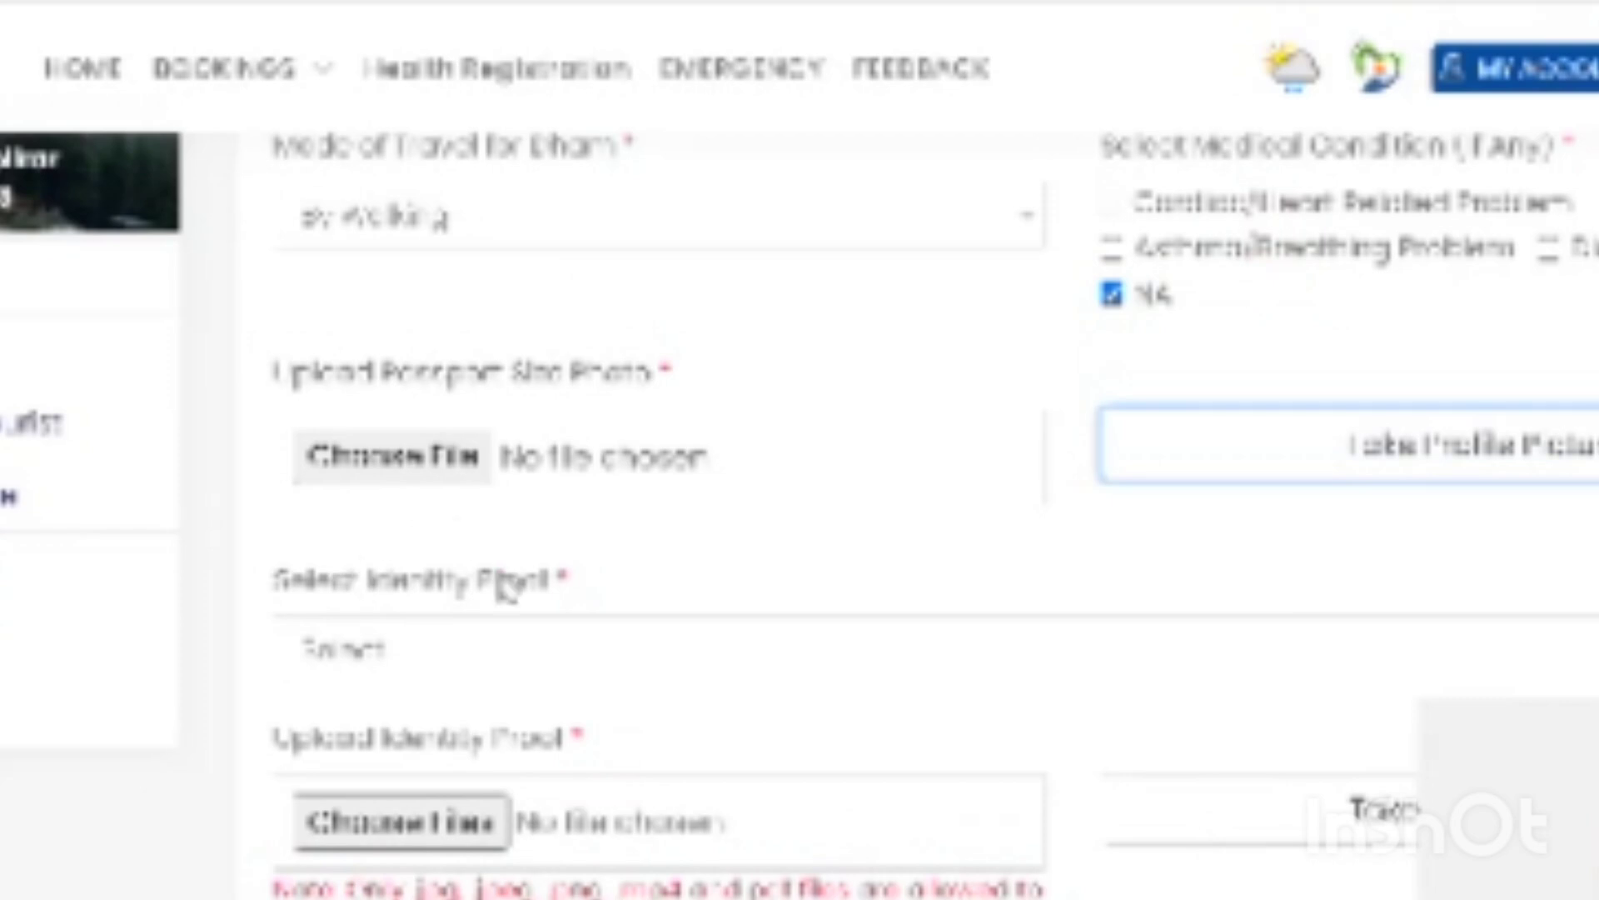
- Select Aadhar Card as the identity proof and attach the WhatsApp image of the card
{"action": "left_click", "coordinate": [530, 655]}
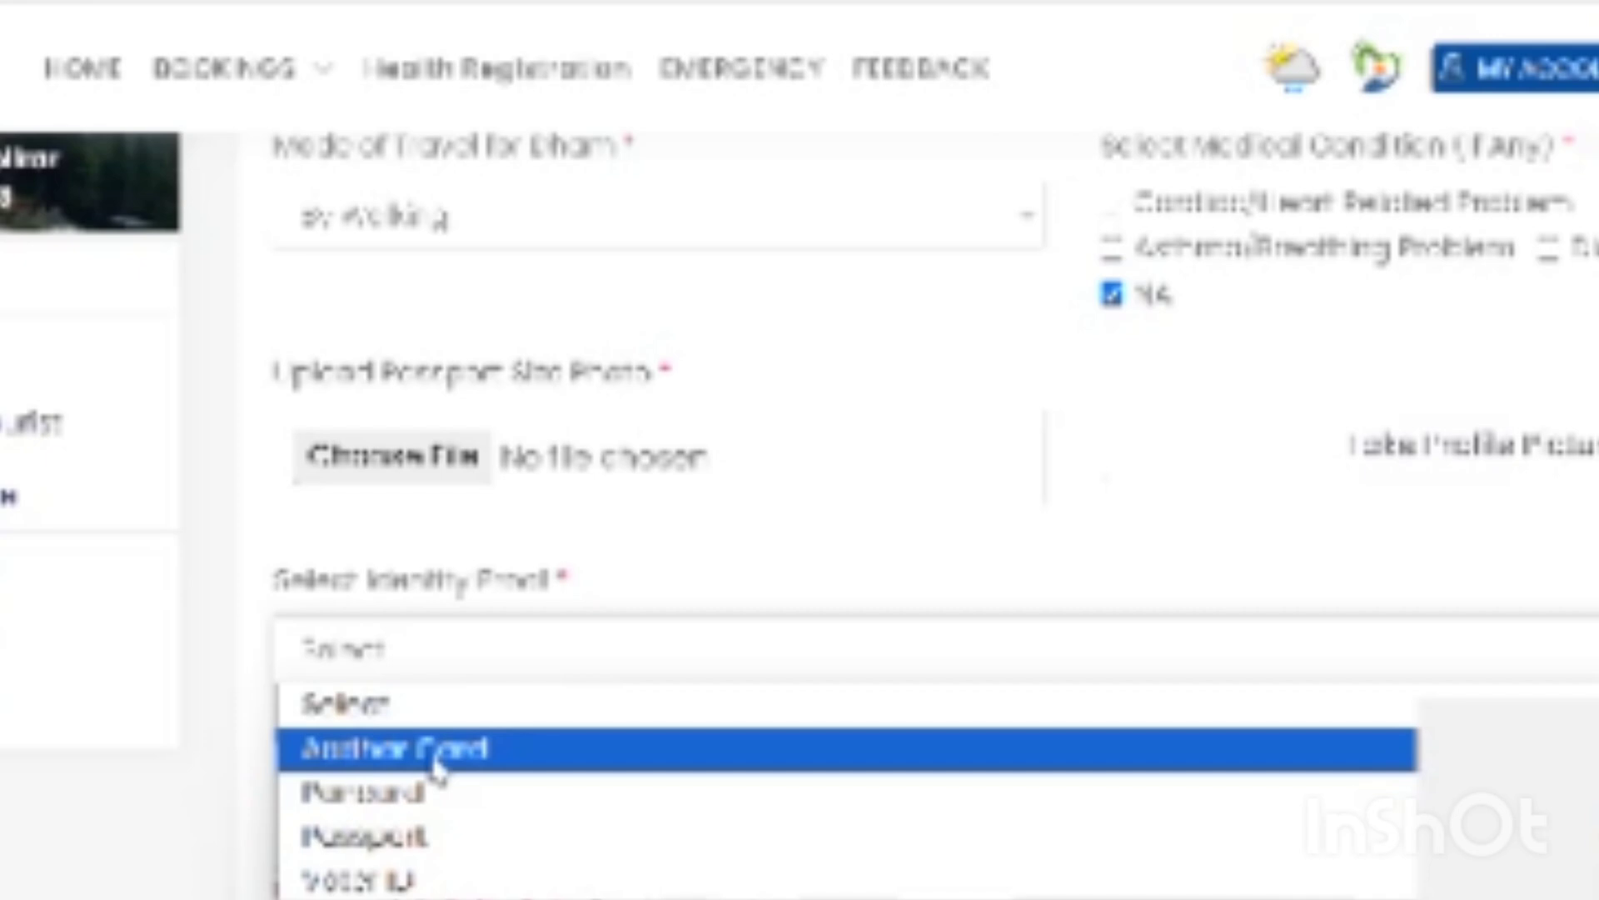
{"action": "left_click", "coordinate": [436, 771]}
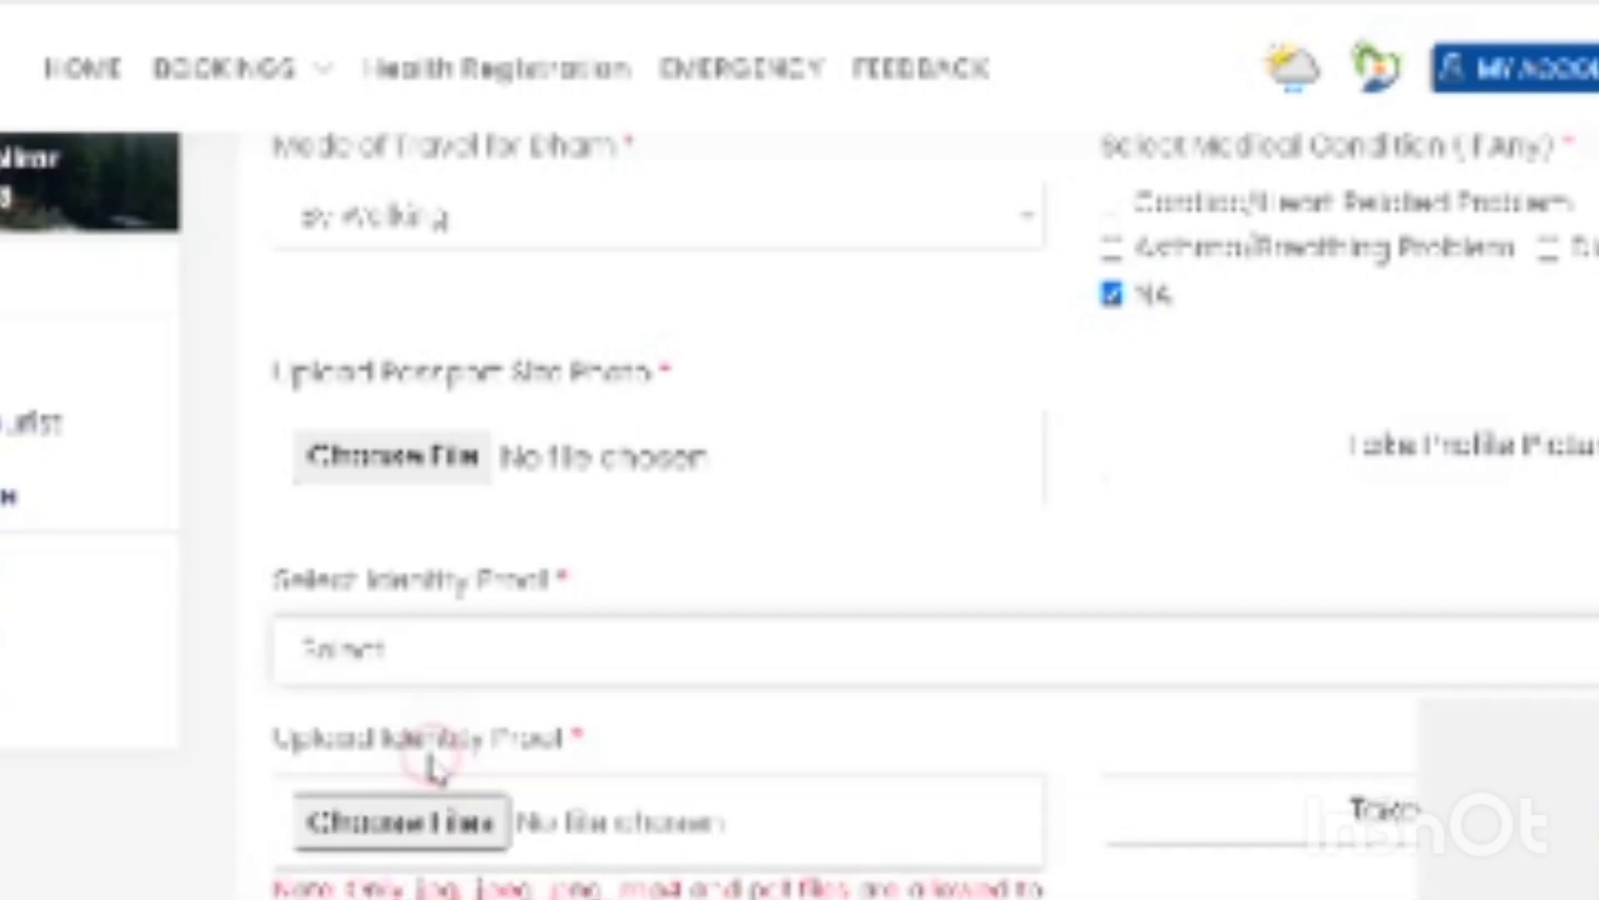
{"action": "left_click", "coordinate": [459, 837]}
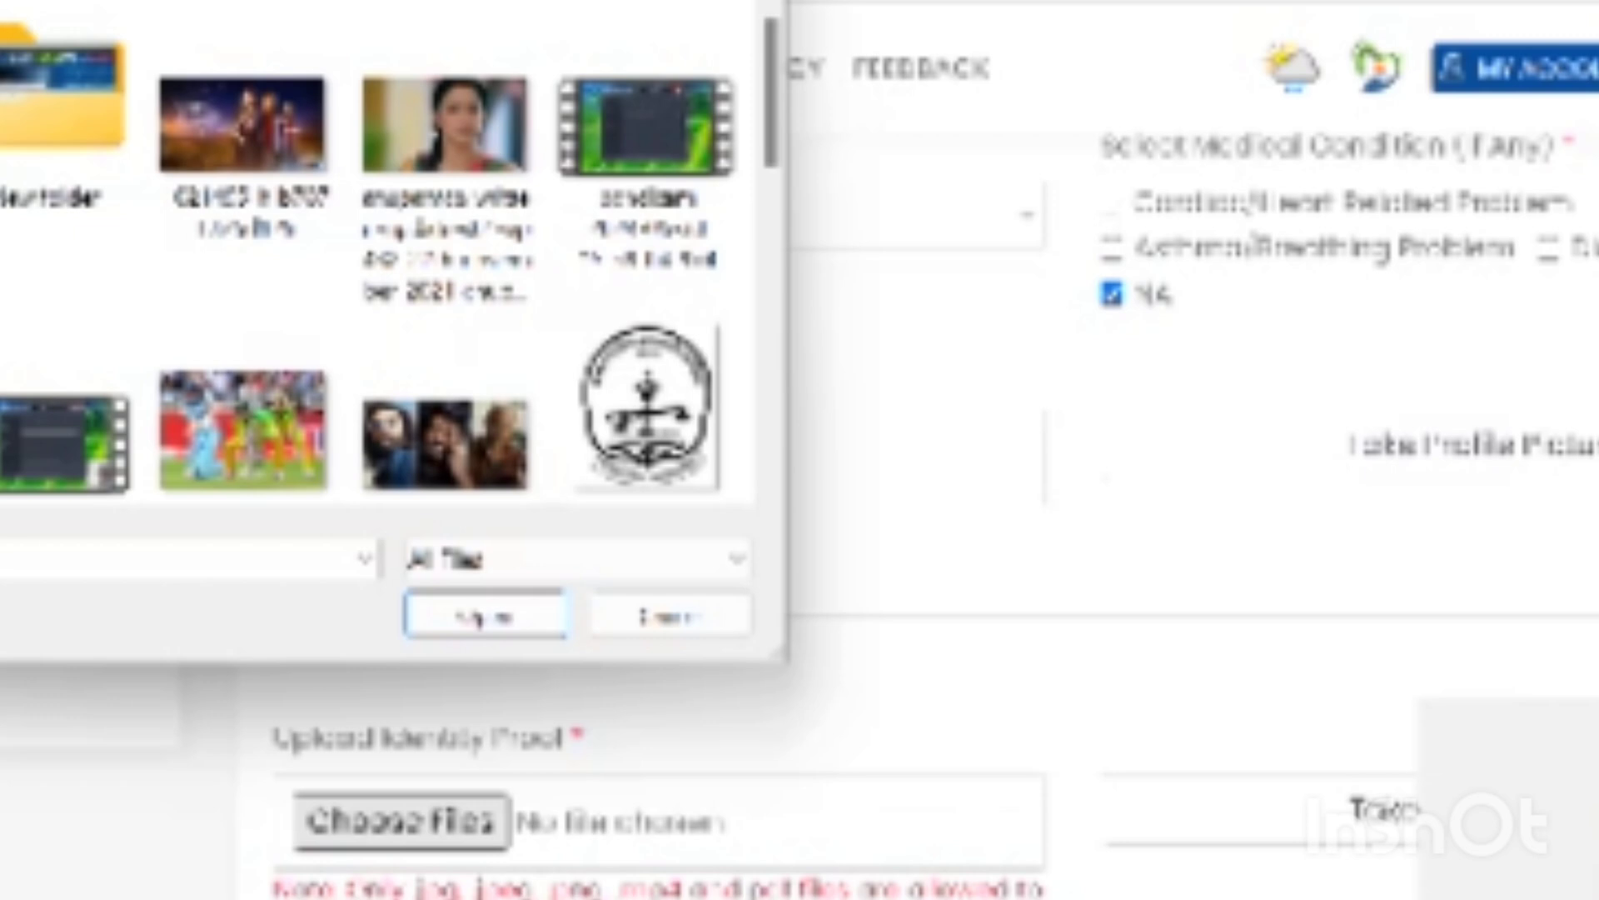
{"action": "left_click", "coordinate": [779, 342]}
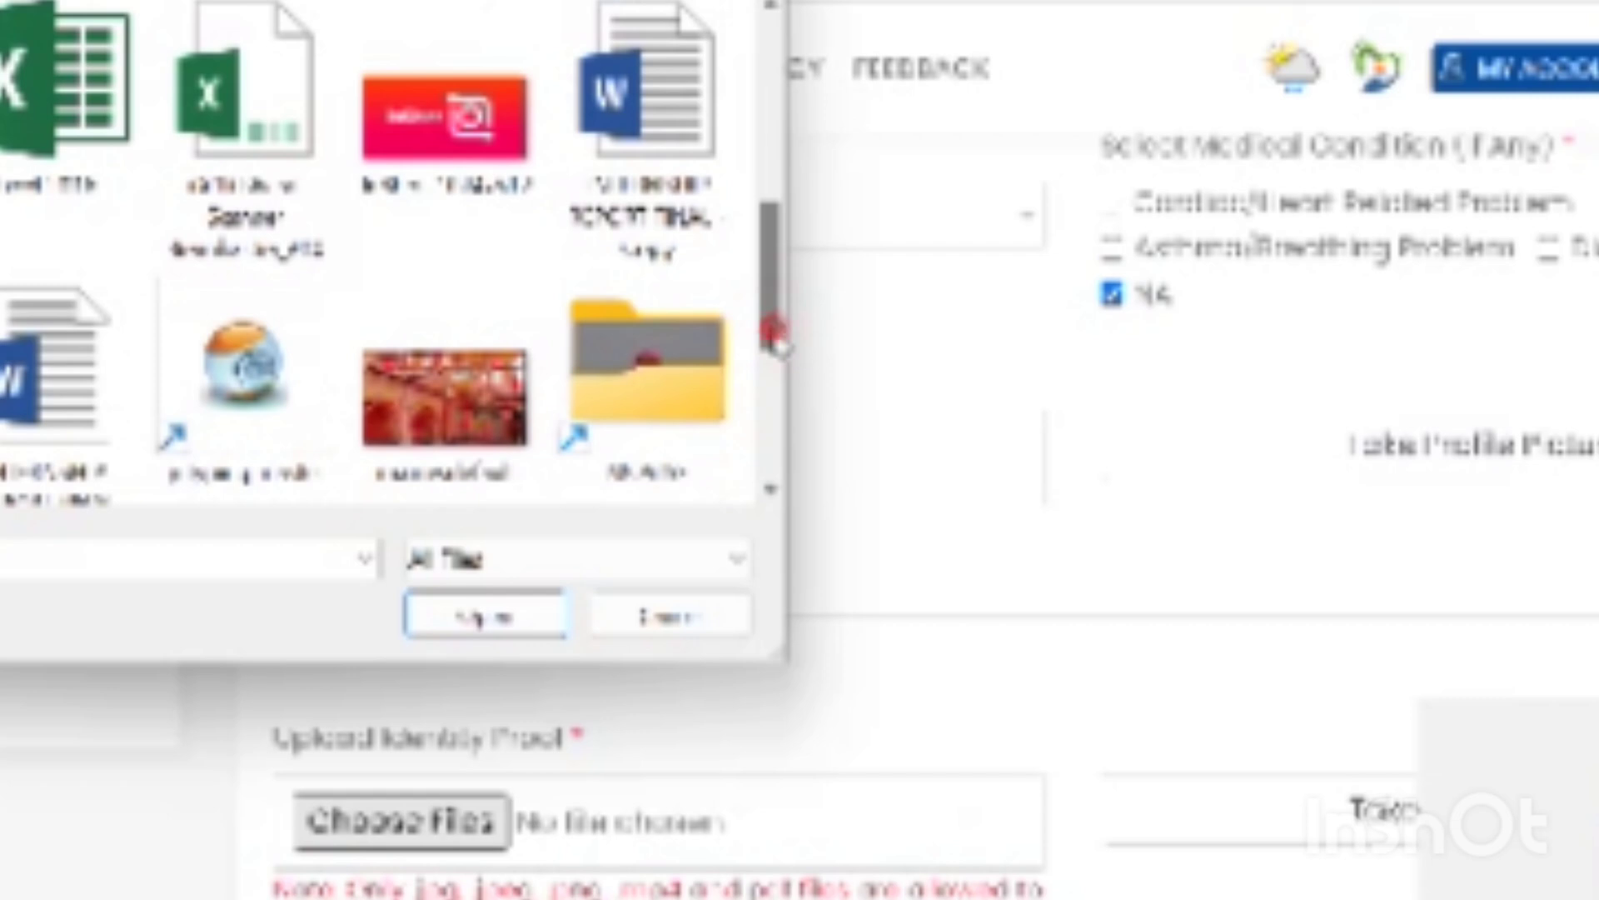
{"action": "left_click", "coordinate": [774, 396]}
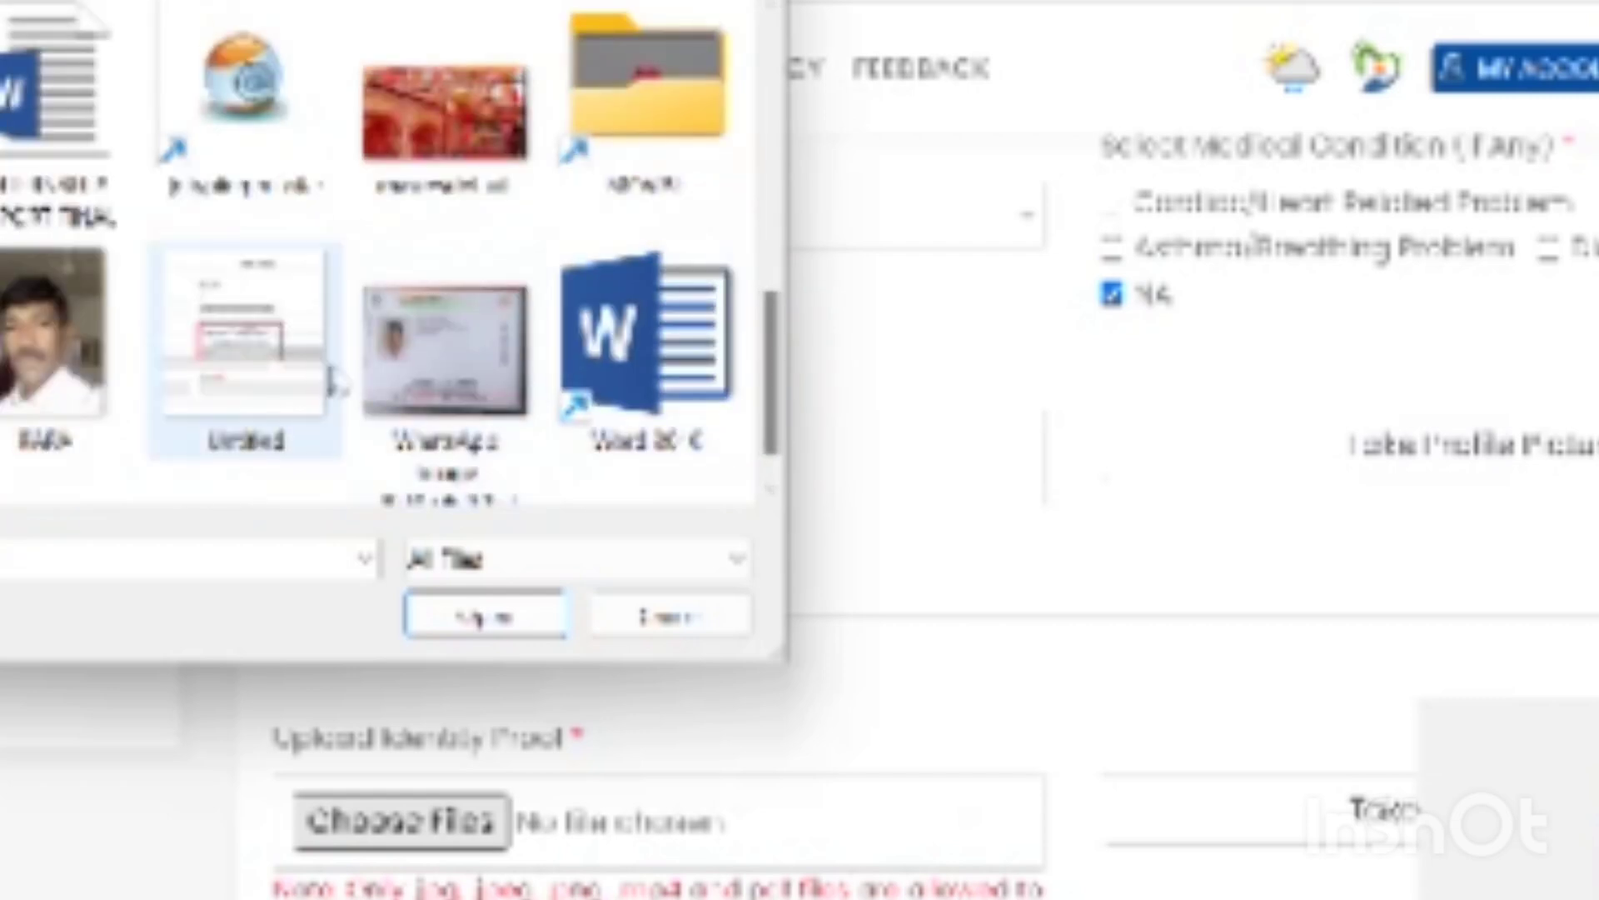
{"action": "left_click", "coordinate": [457, 367]}
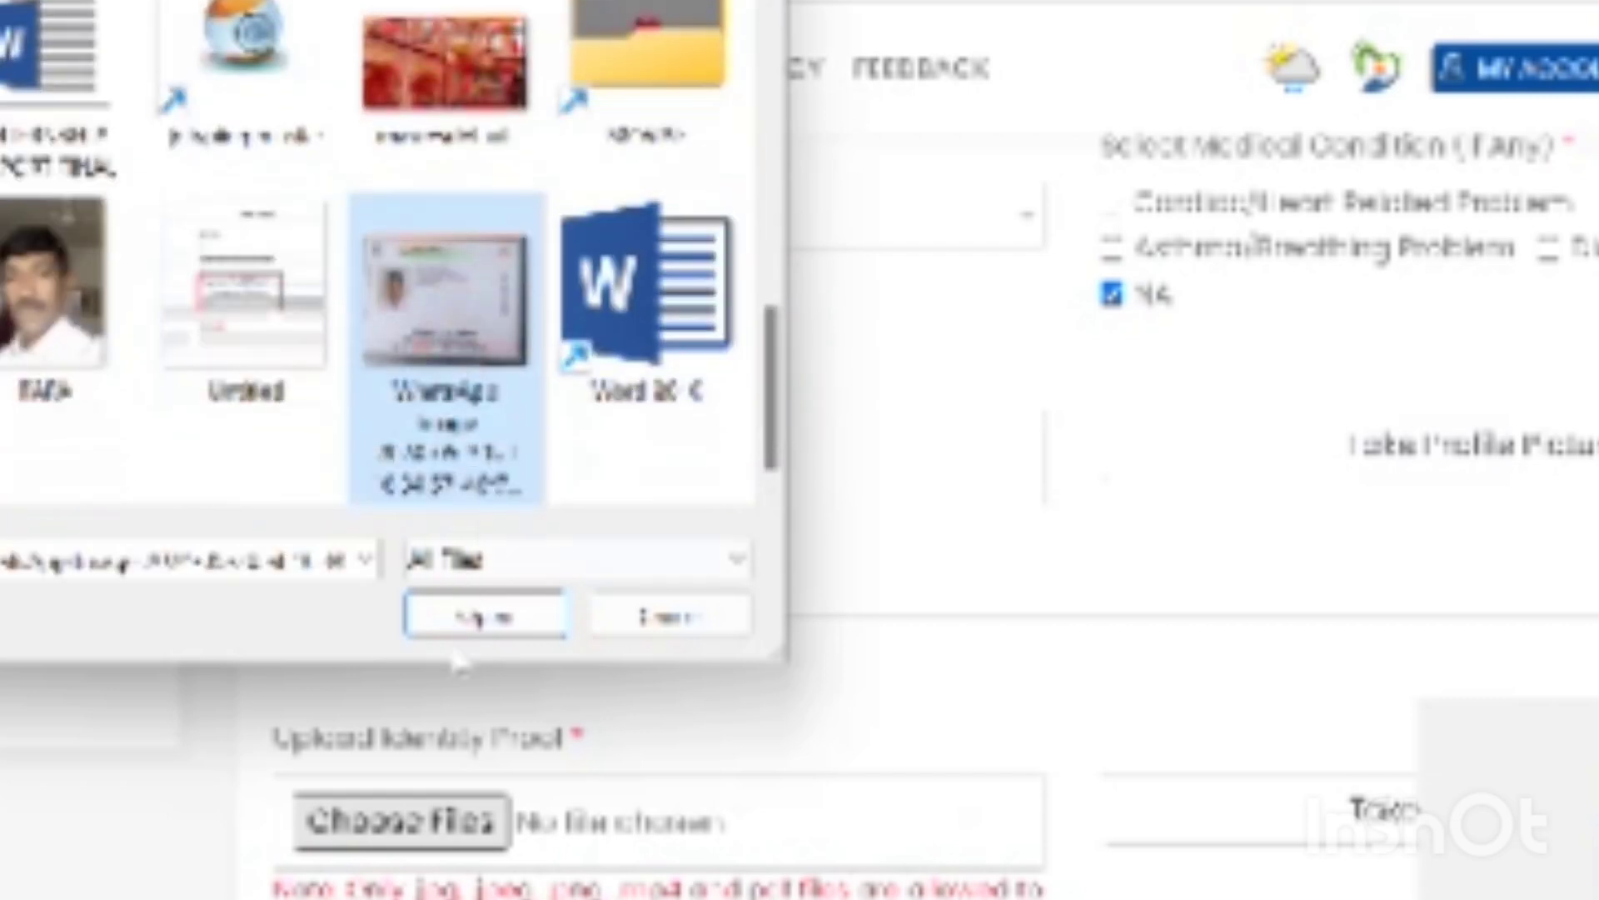
{"action": "left_click", "coordinate": [488, 618]}
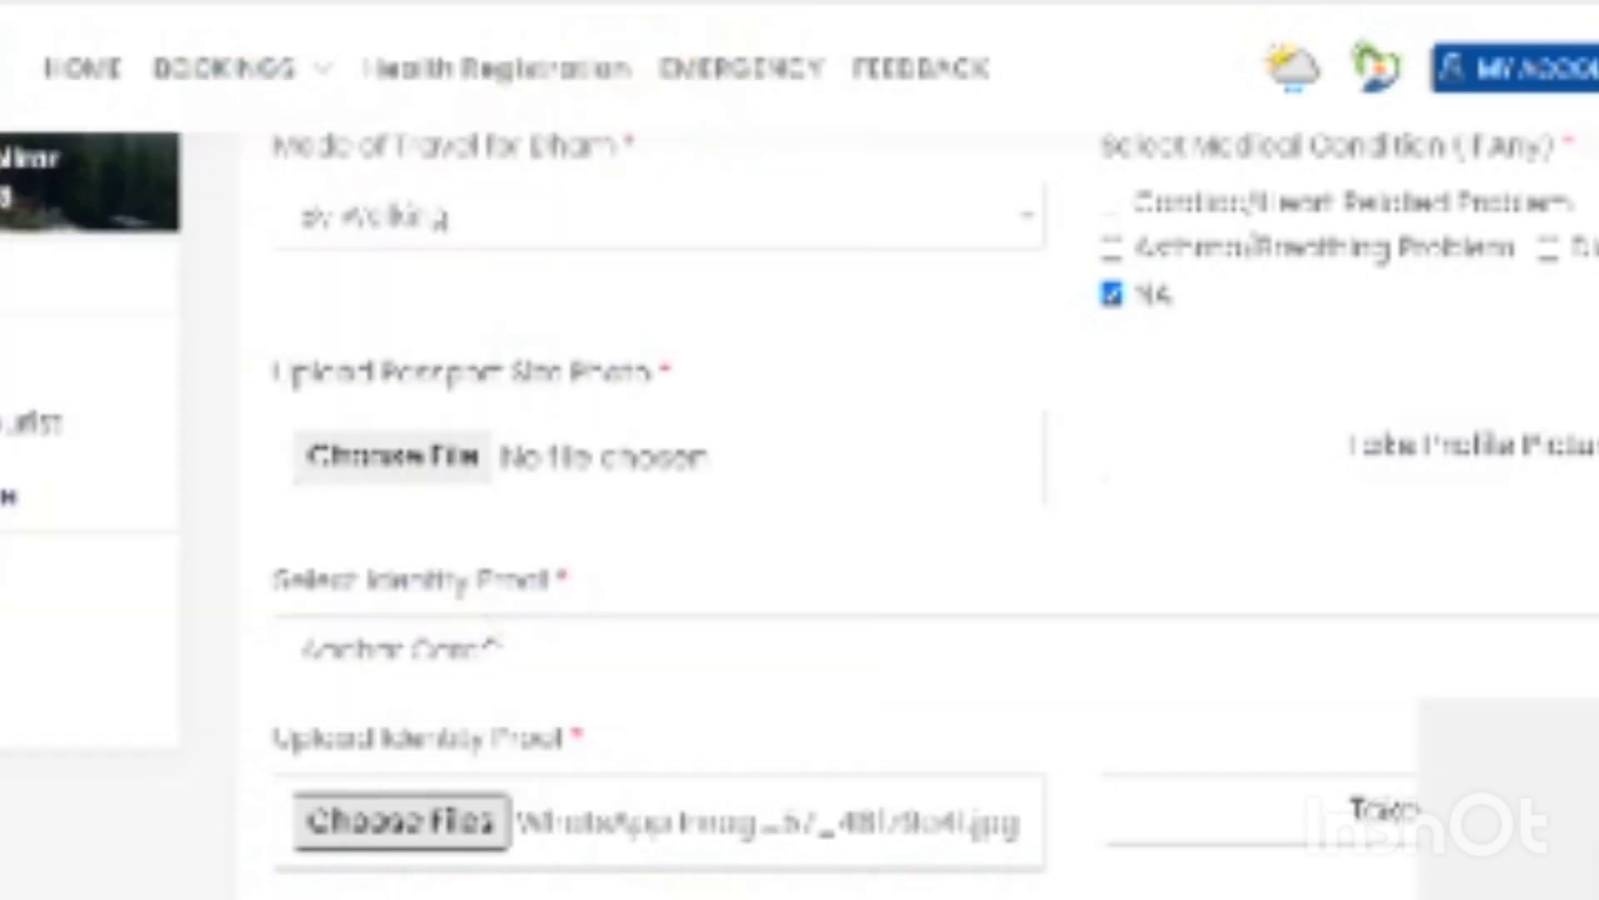
- Upload PAPA.jpg as the passport-size photo
{"action": "left_click", "coordinate": [431, 471]}
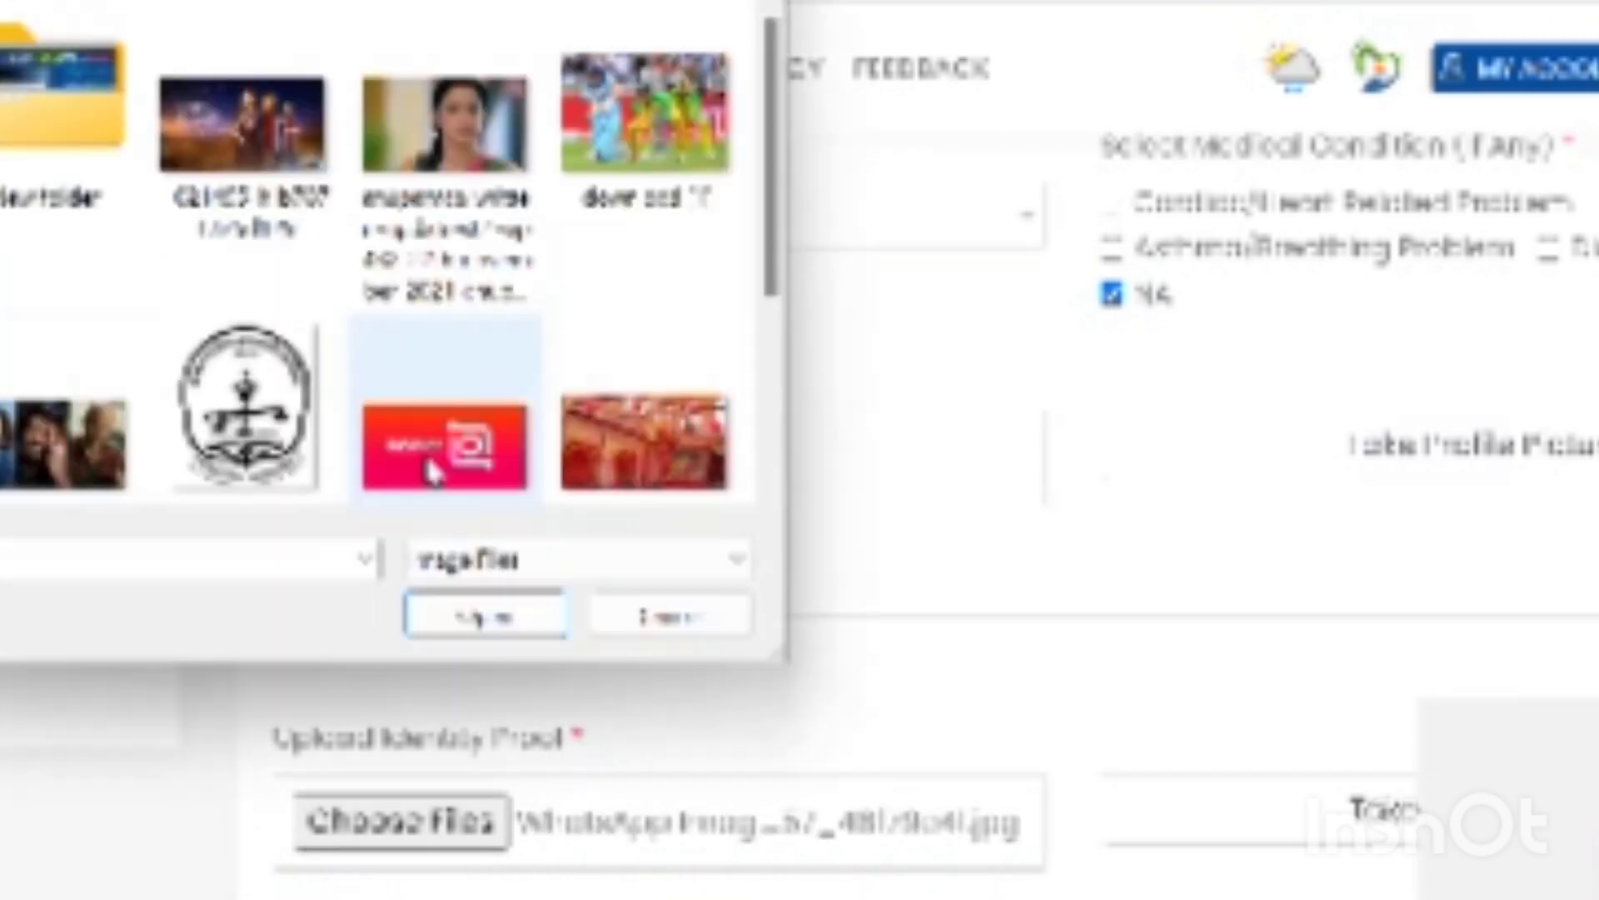
{"action": "left_click", "coordinate": [775, 398]}
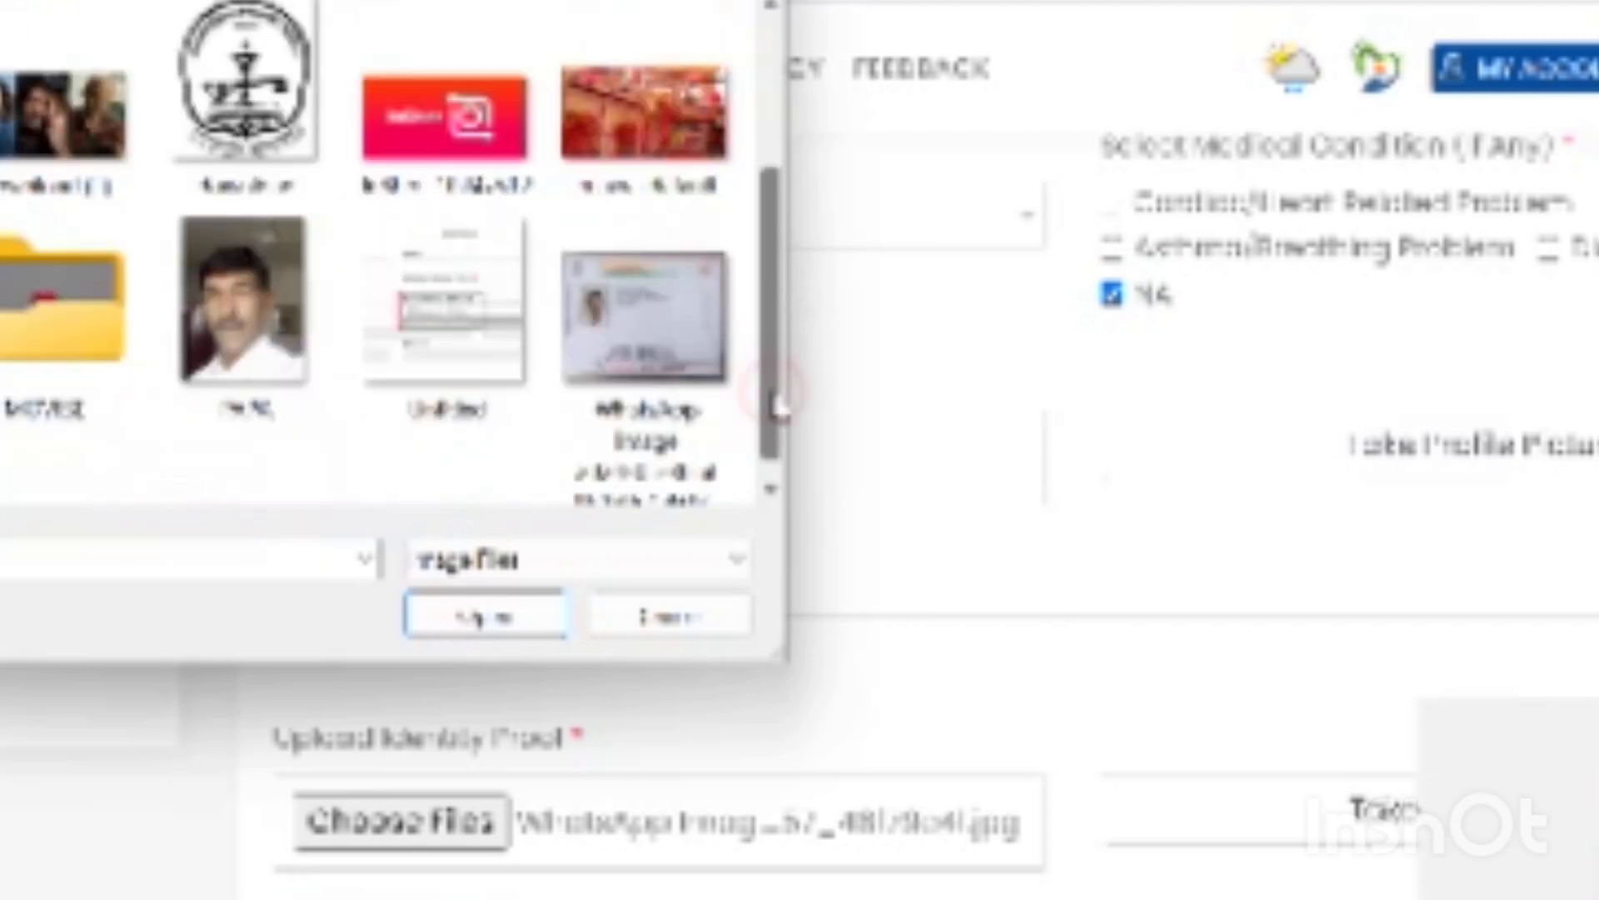
{"action": "left_click", "coordinate": [234, 302]}
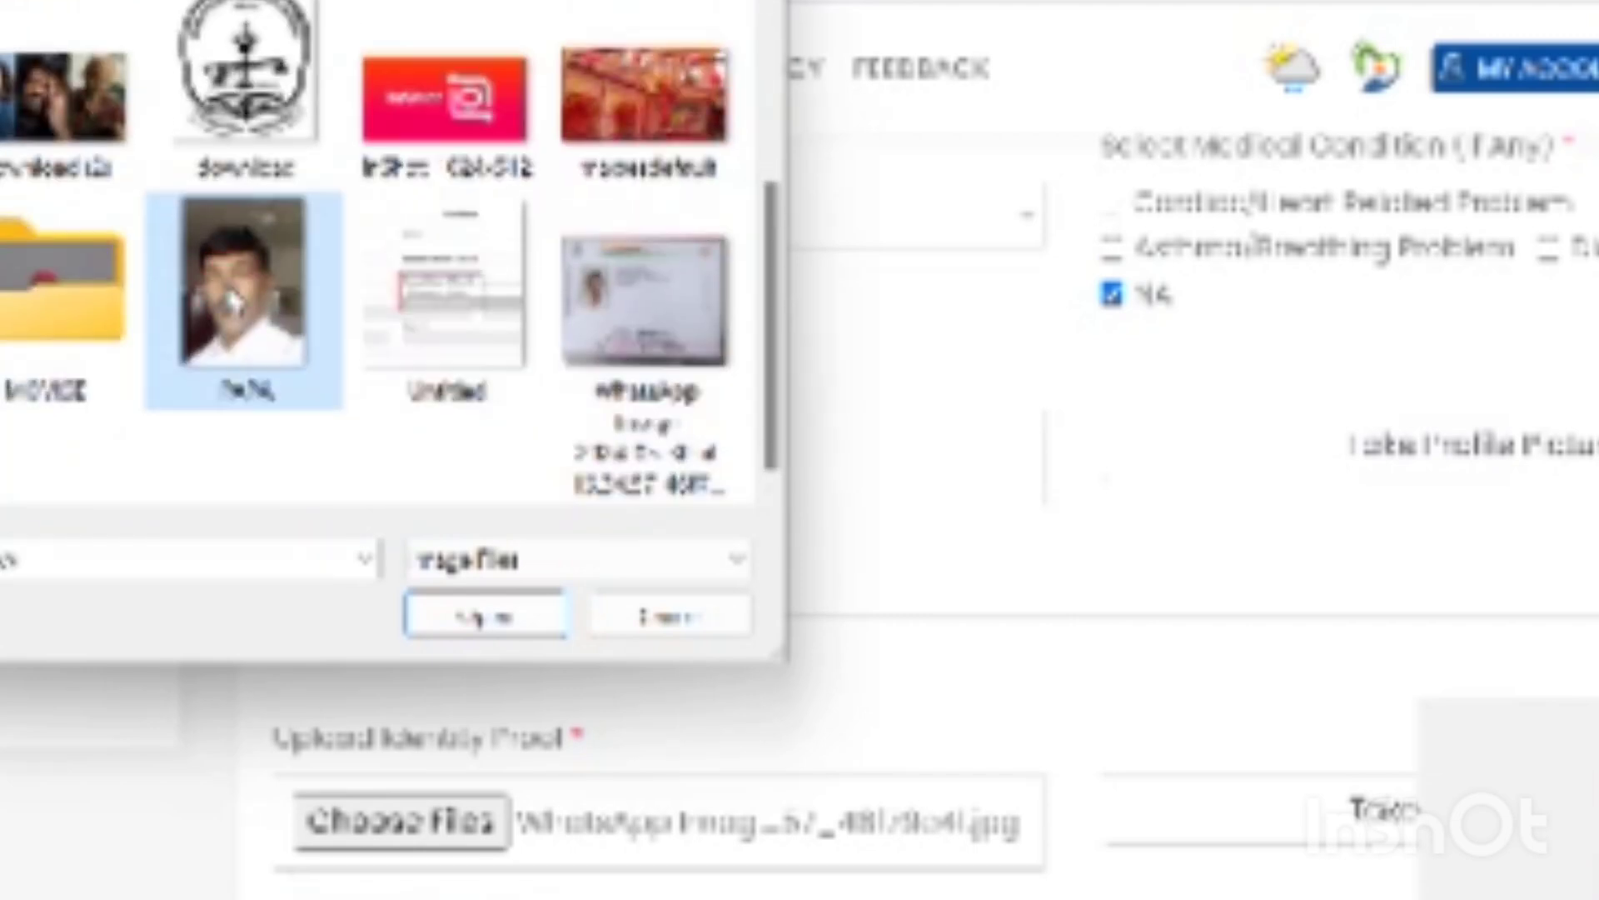
{"action": "left_click", "coordinate": [510, 616]}
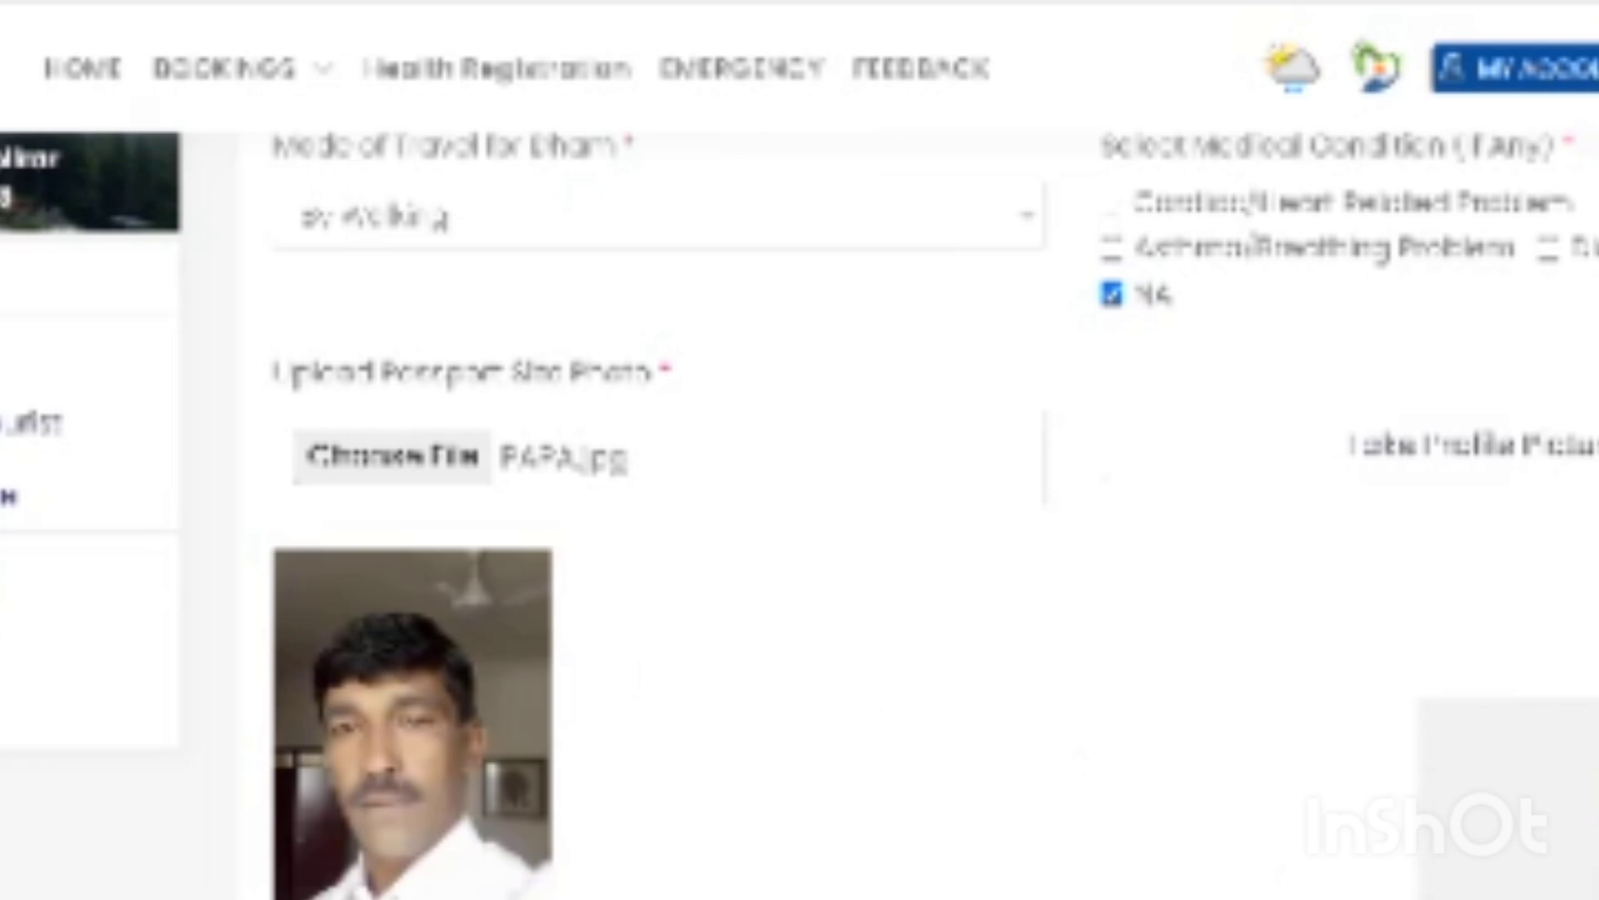
- Tick 'Are you COVID-19 vaccinated?' for the pilgrim
{"action": "scroll", "coordinate": [403, 509], "scroll_direction": "down", "scroll_amount": 3}
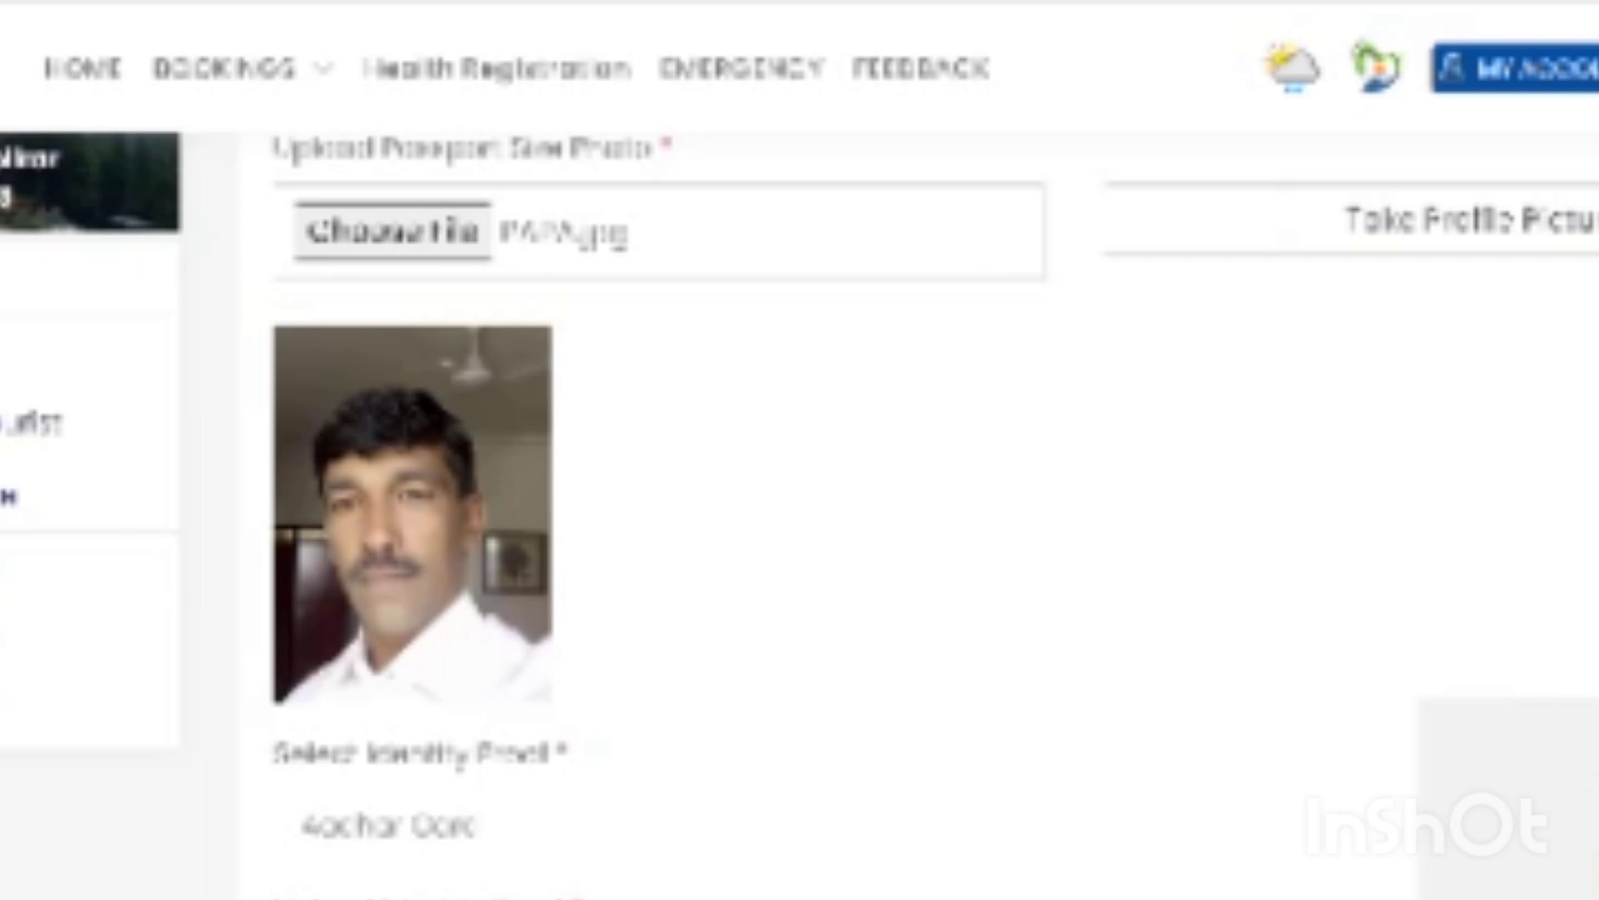
{"action": "scroll", "coordinate": [933, 514], "scroll_direction": "down", "scroll_amount": 5}
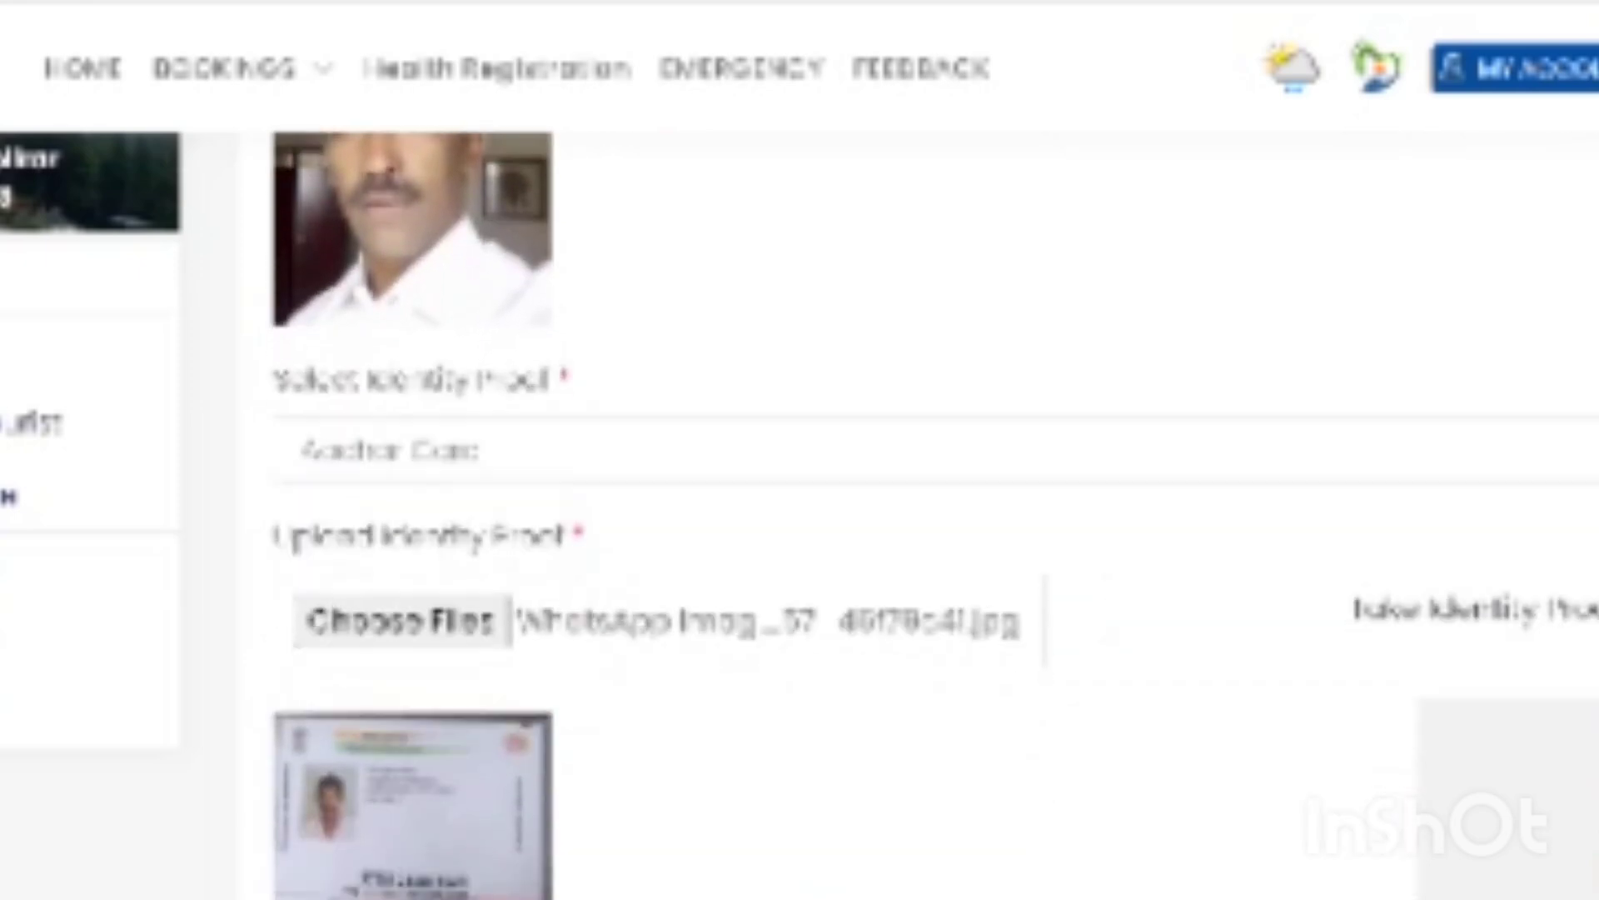
{"action": "scroll", "coordinate": [932, 515], "scroll_direction": "down", "scroll_amount": 1}
{"action": "scroll", "coordinate": [933, 514], "scroll_direction": "down", "scroll_amount": 3}
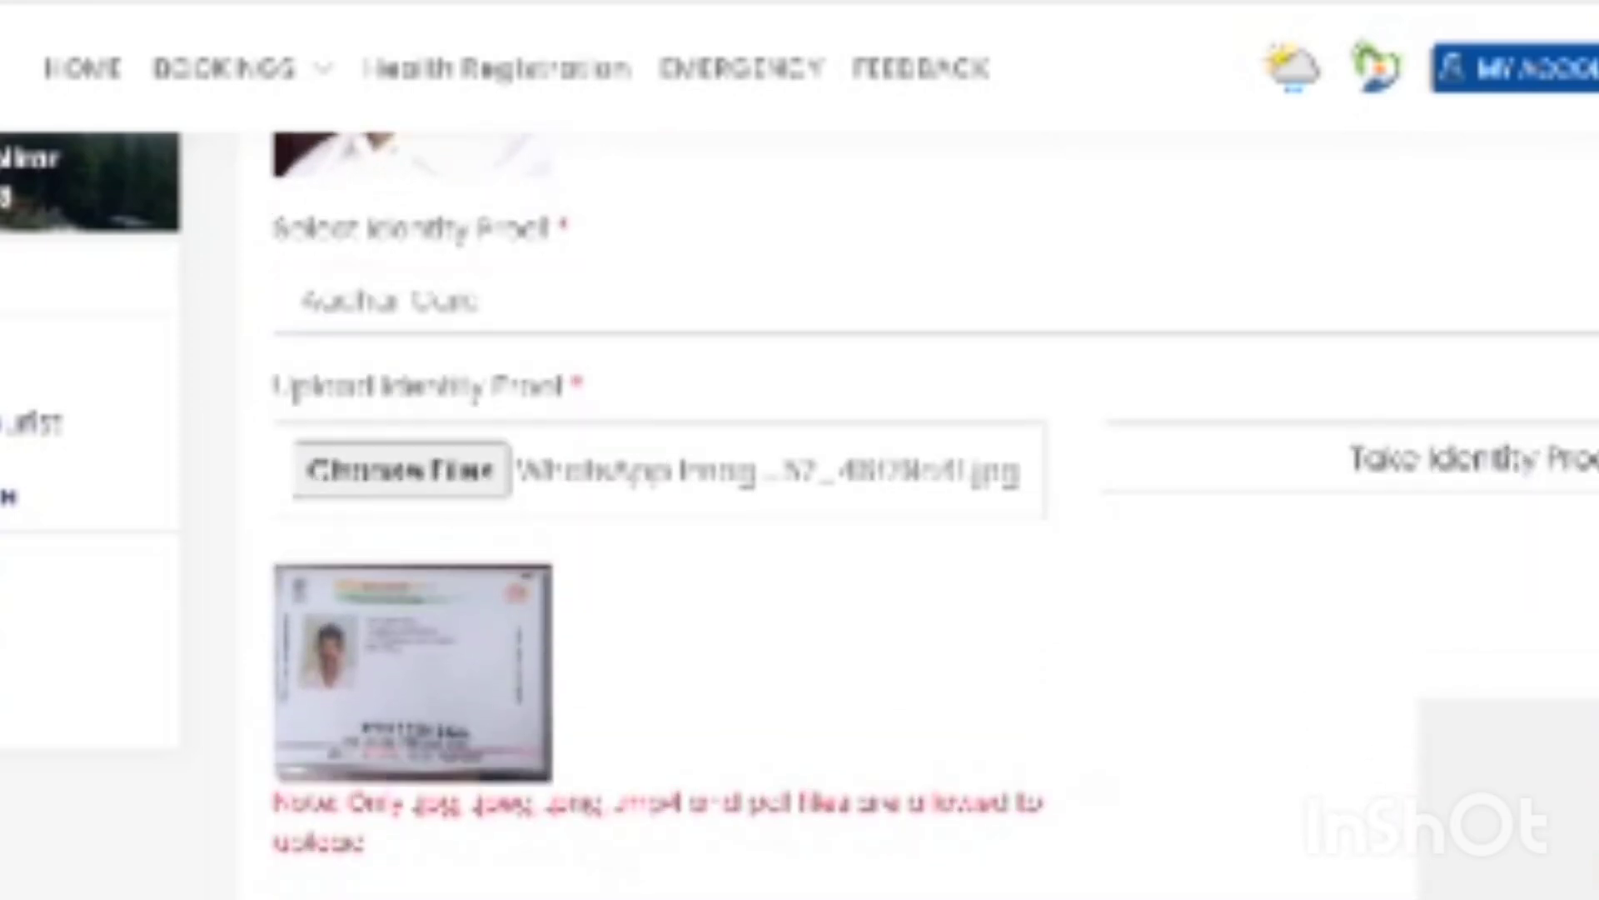
{"action": "scroll", "coordinate": [933, 514], "scroll_direction": "down", "scroll_amount": 1}
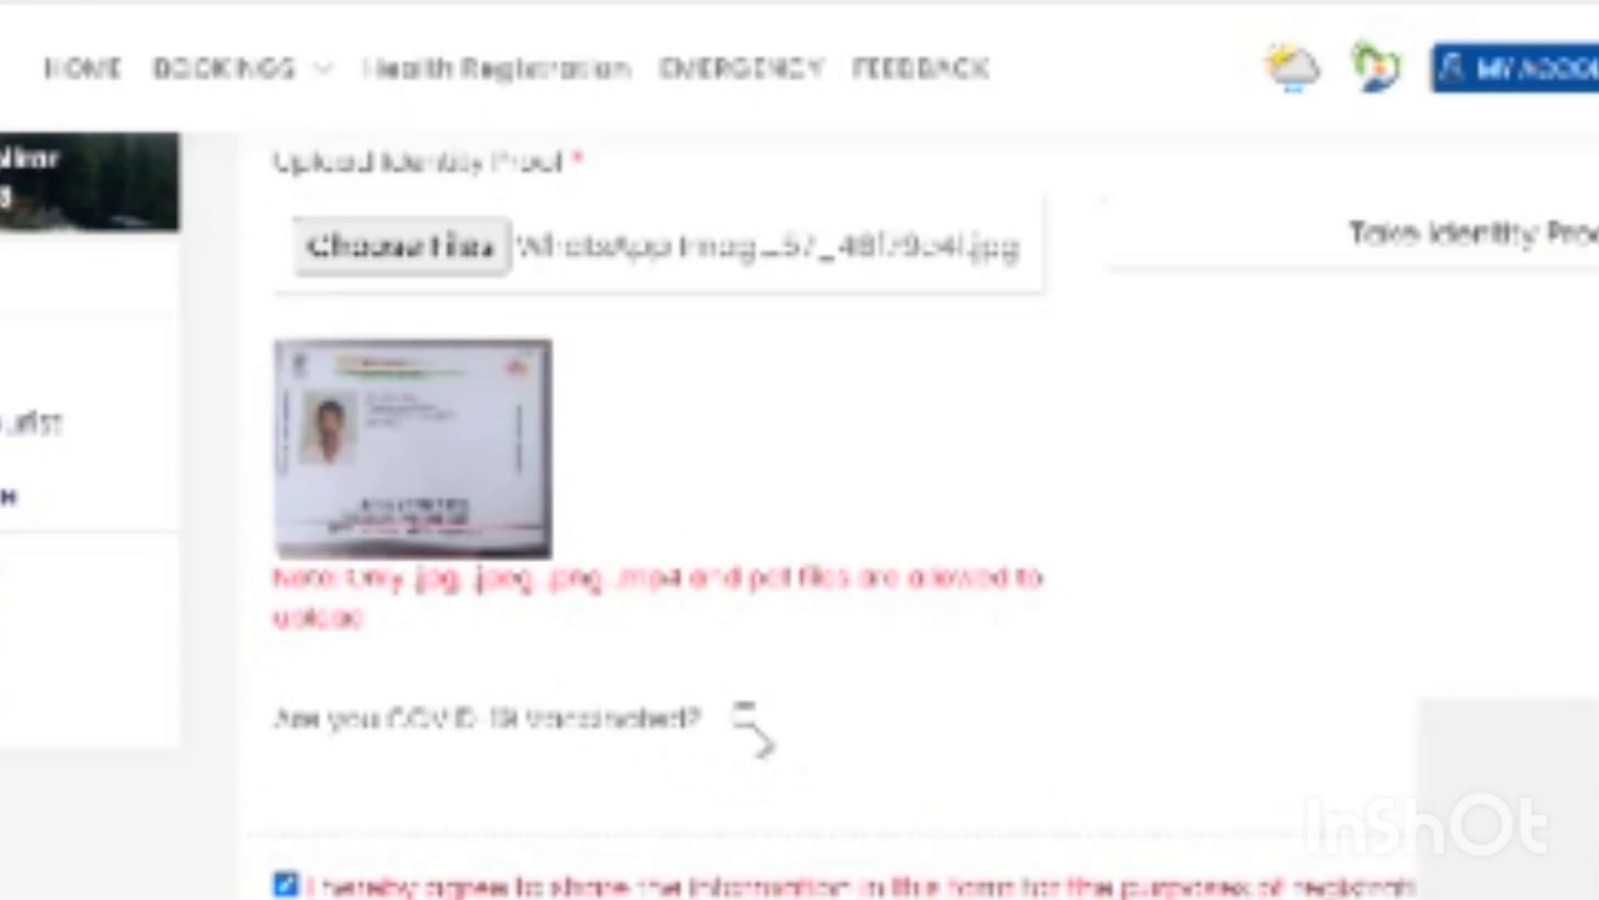
{"action": "left_click", "coordinate": [744, 717]}
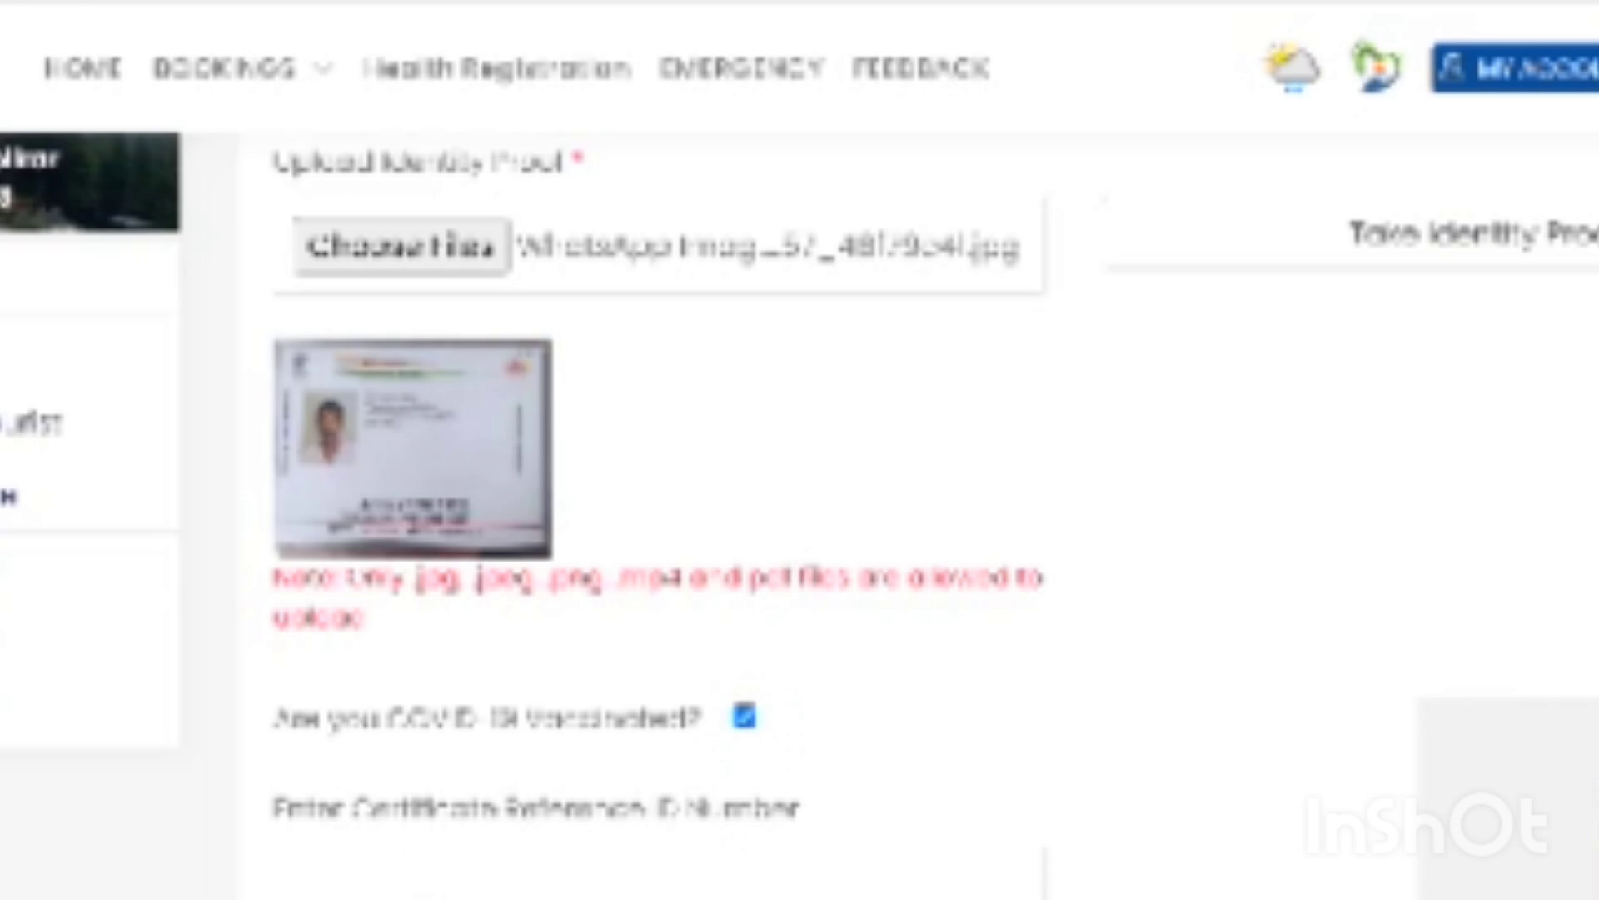
- Submit the pilgrim's registration with Save And Add More
{"action": "scroll", "coordinate": [934, 517], "scroll_direction": "down", "scroll_amount": 4}
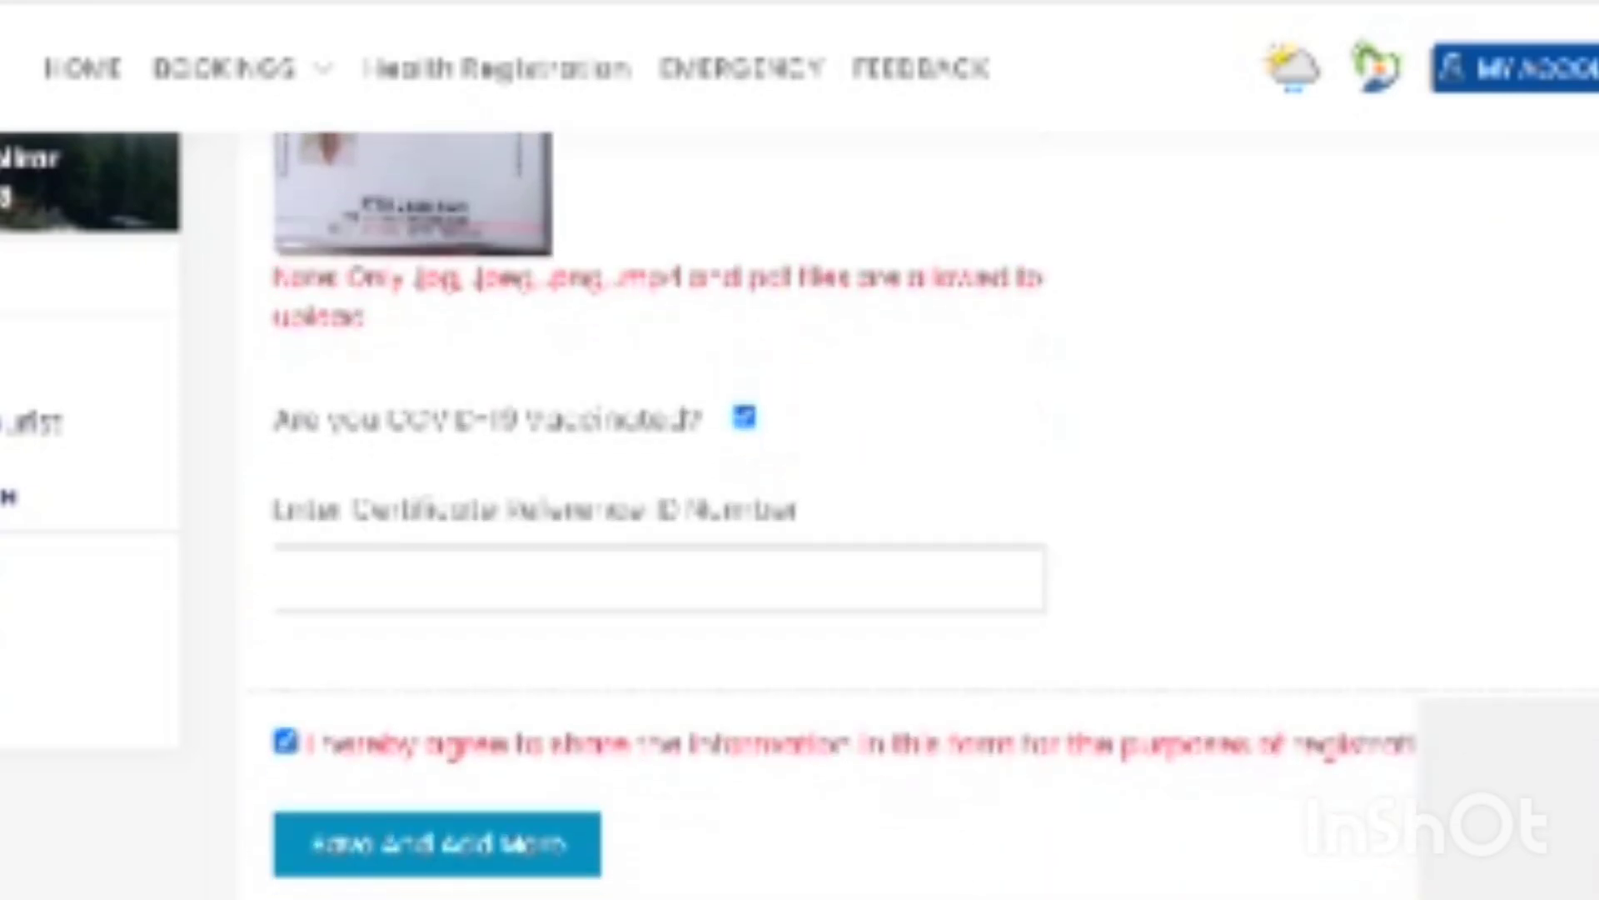
{"action": "scroll", "coordinate": [934, 518], "scroll_direction": "down", "scroll_amount": 1}
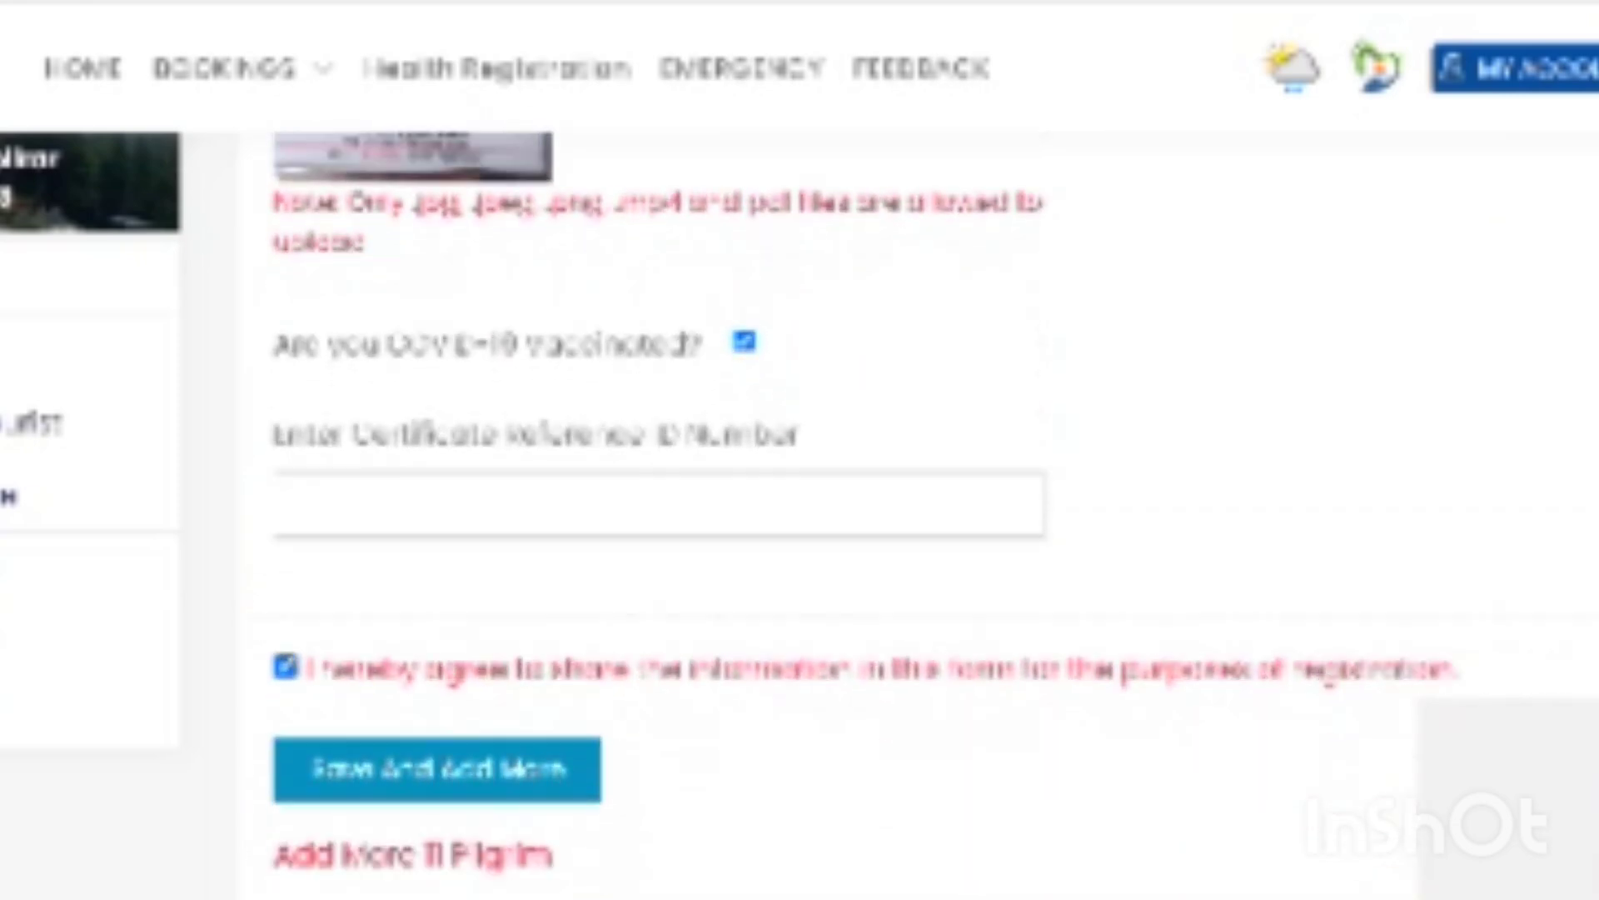
{"action": "left_click", "coordinate": [454, 787]}
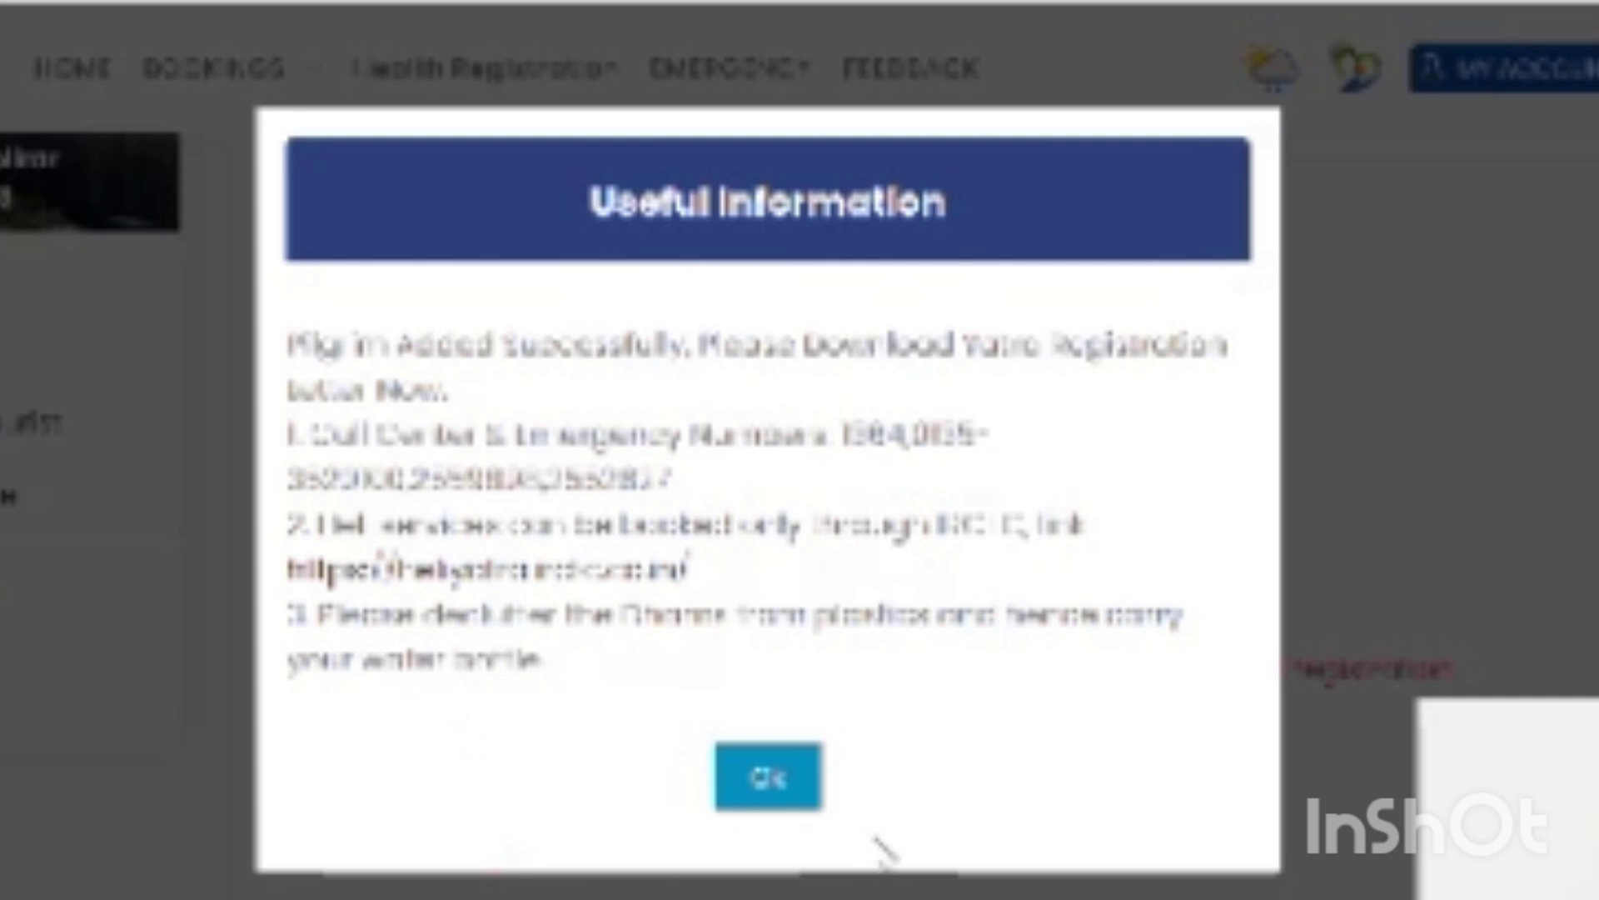
- Dismiss the 'Pilgrim Added Successfully' notice in the Useful Information popup with OK
{"action": "left_click", "coordinate": [762, 787]}
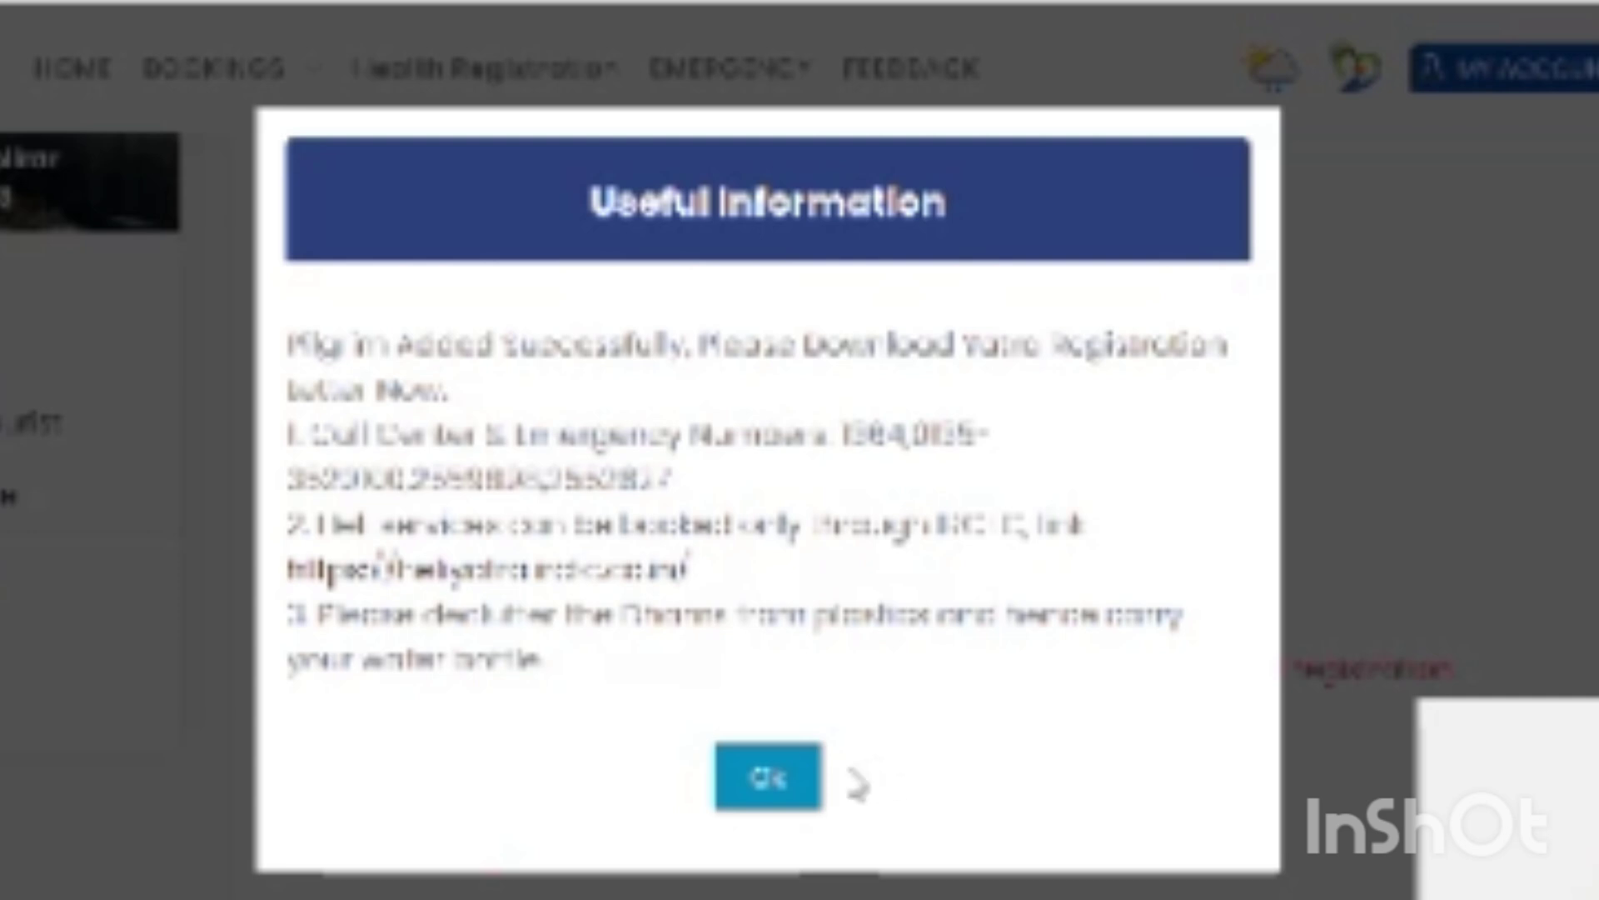
{"action": "left_click", "coordinate": [770, 787]}
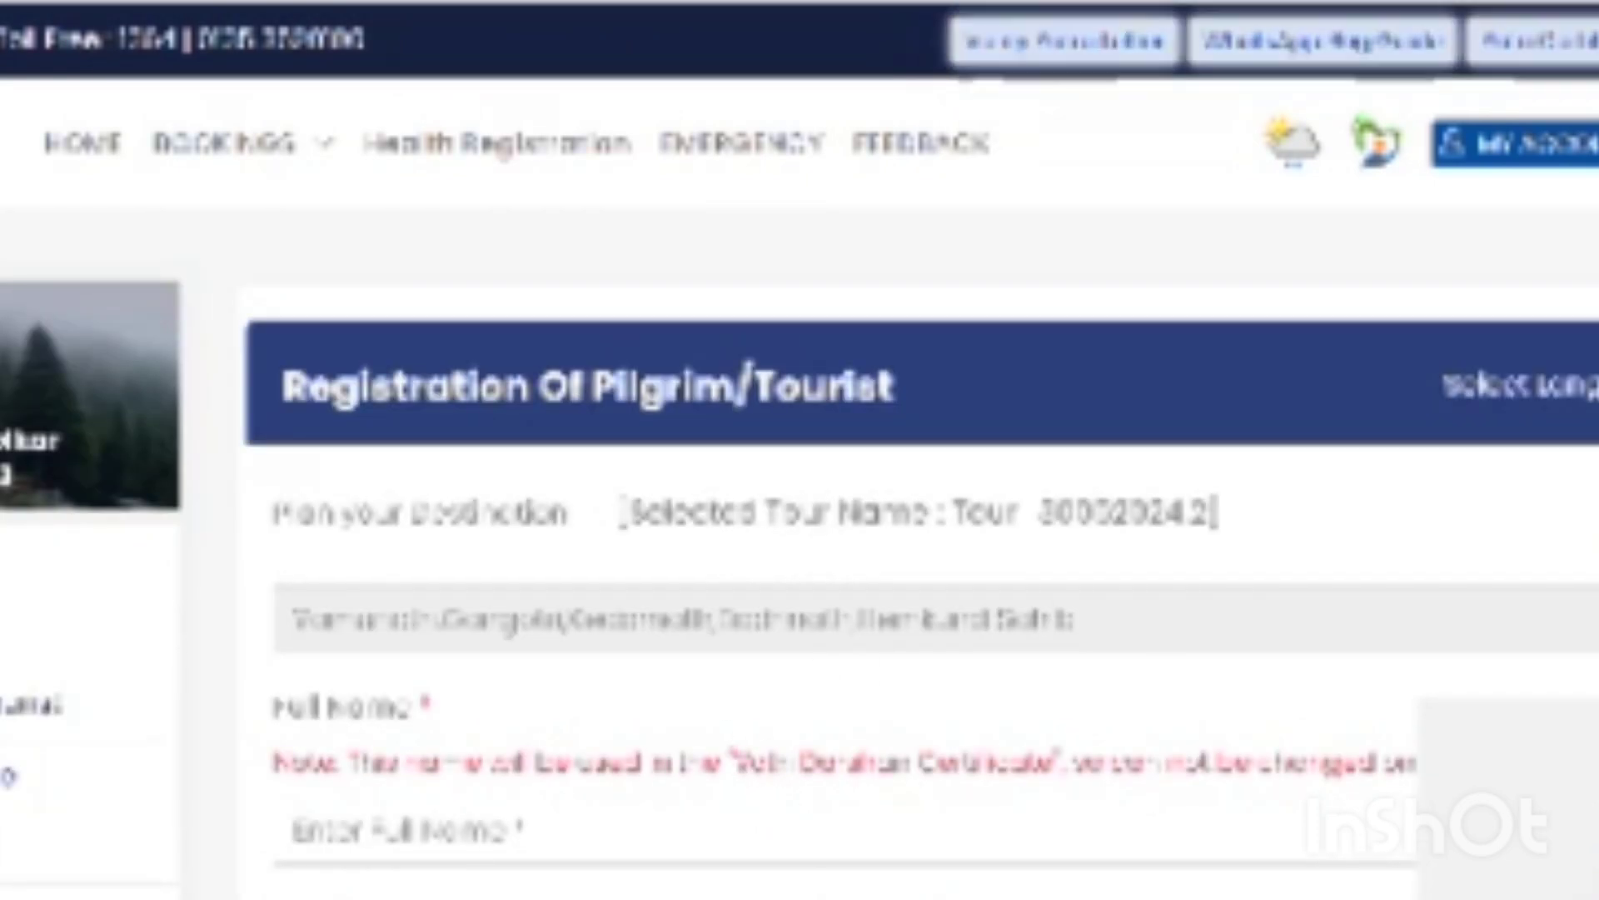
- Leave the blank form through the BOOKINGS menu and select the tour number in the tour name
{"action": "scroll", "coordinate": [800, 500], "scroll_direction": "down", "scroll_amount": 4}
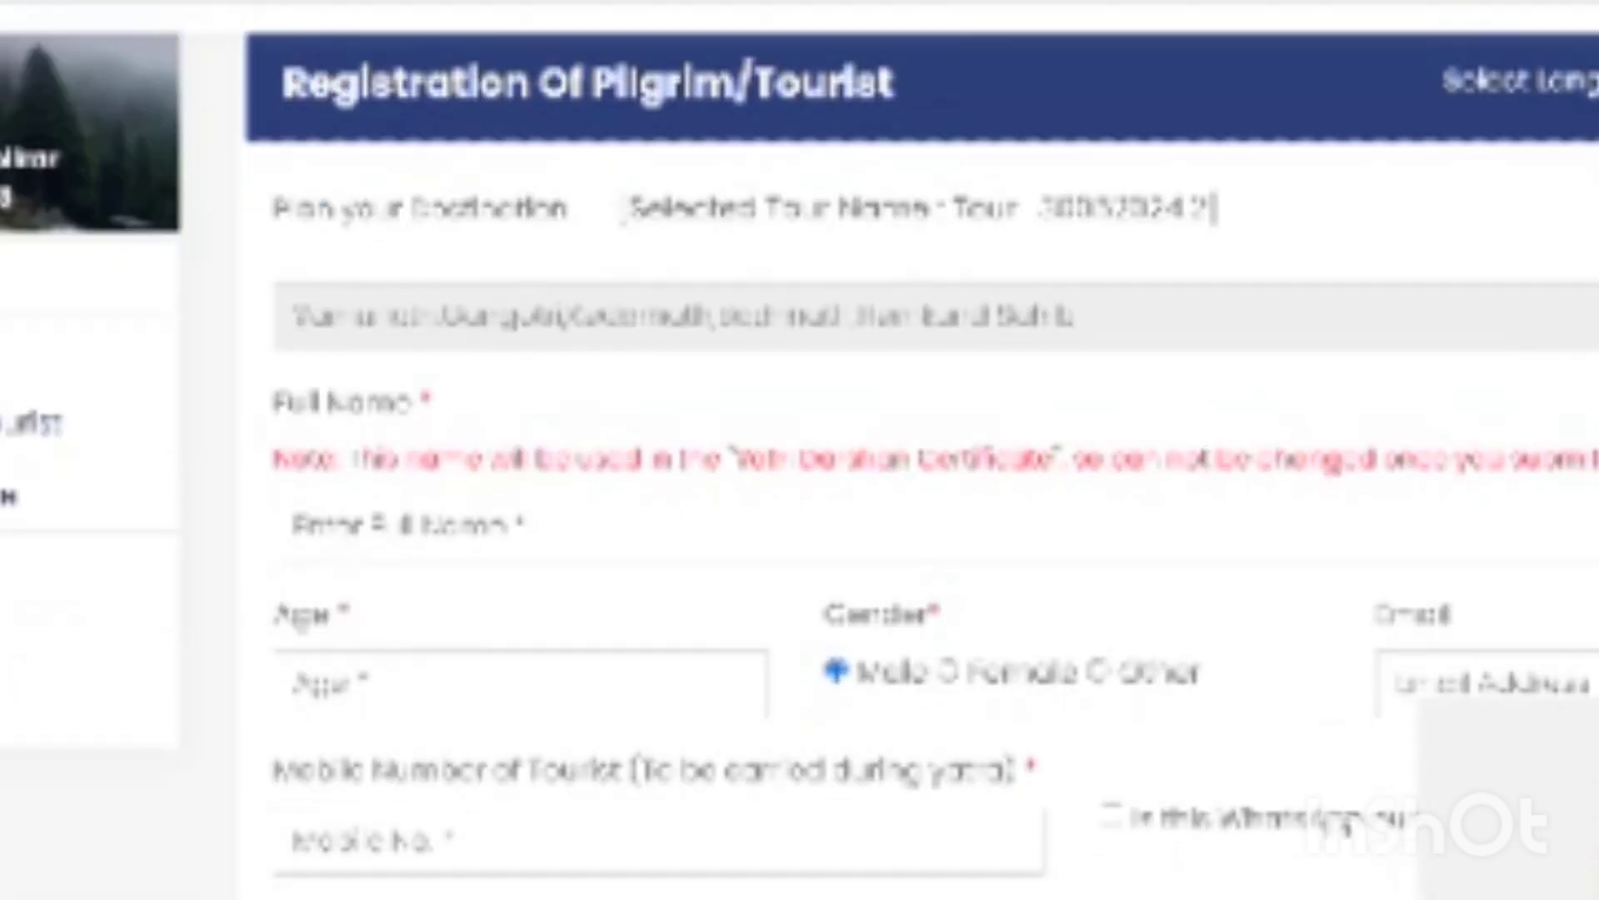
{"action": "scroll", "coordinate": [800, 500], "scroll_direction": "down", "scroll_amount": 2}
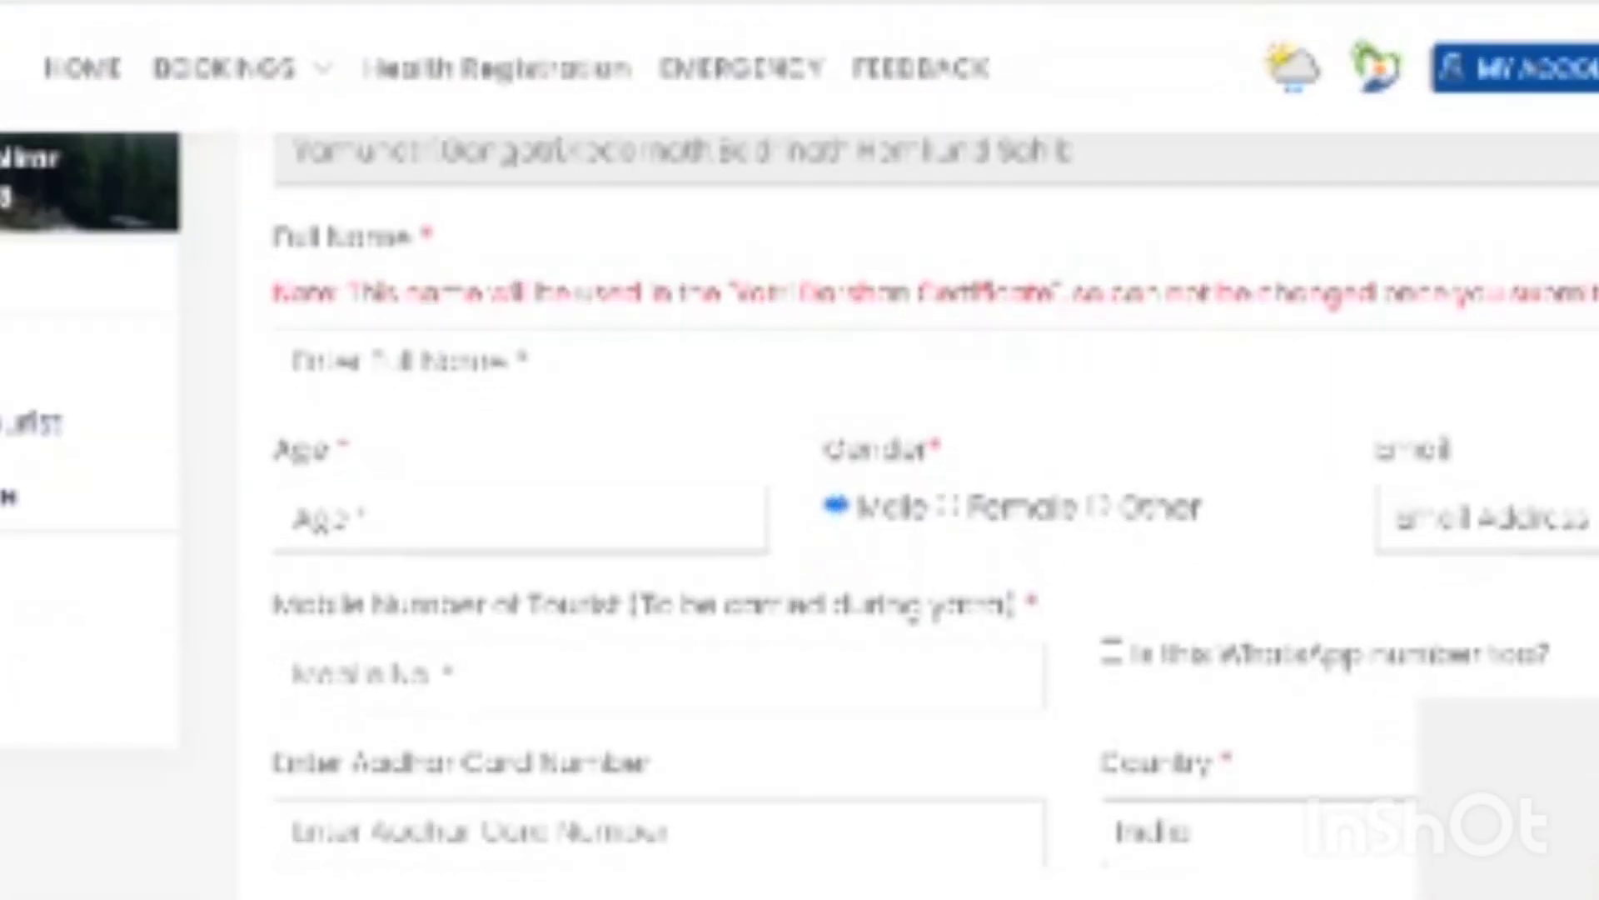
{"action": "scroll", "coordinate": [800, 500], "scroll_direction": "down", "scroll_amount": 7}
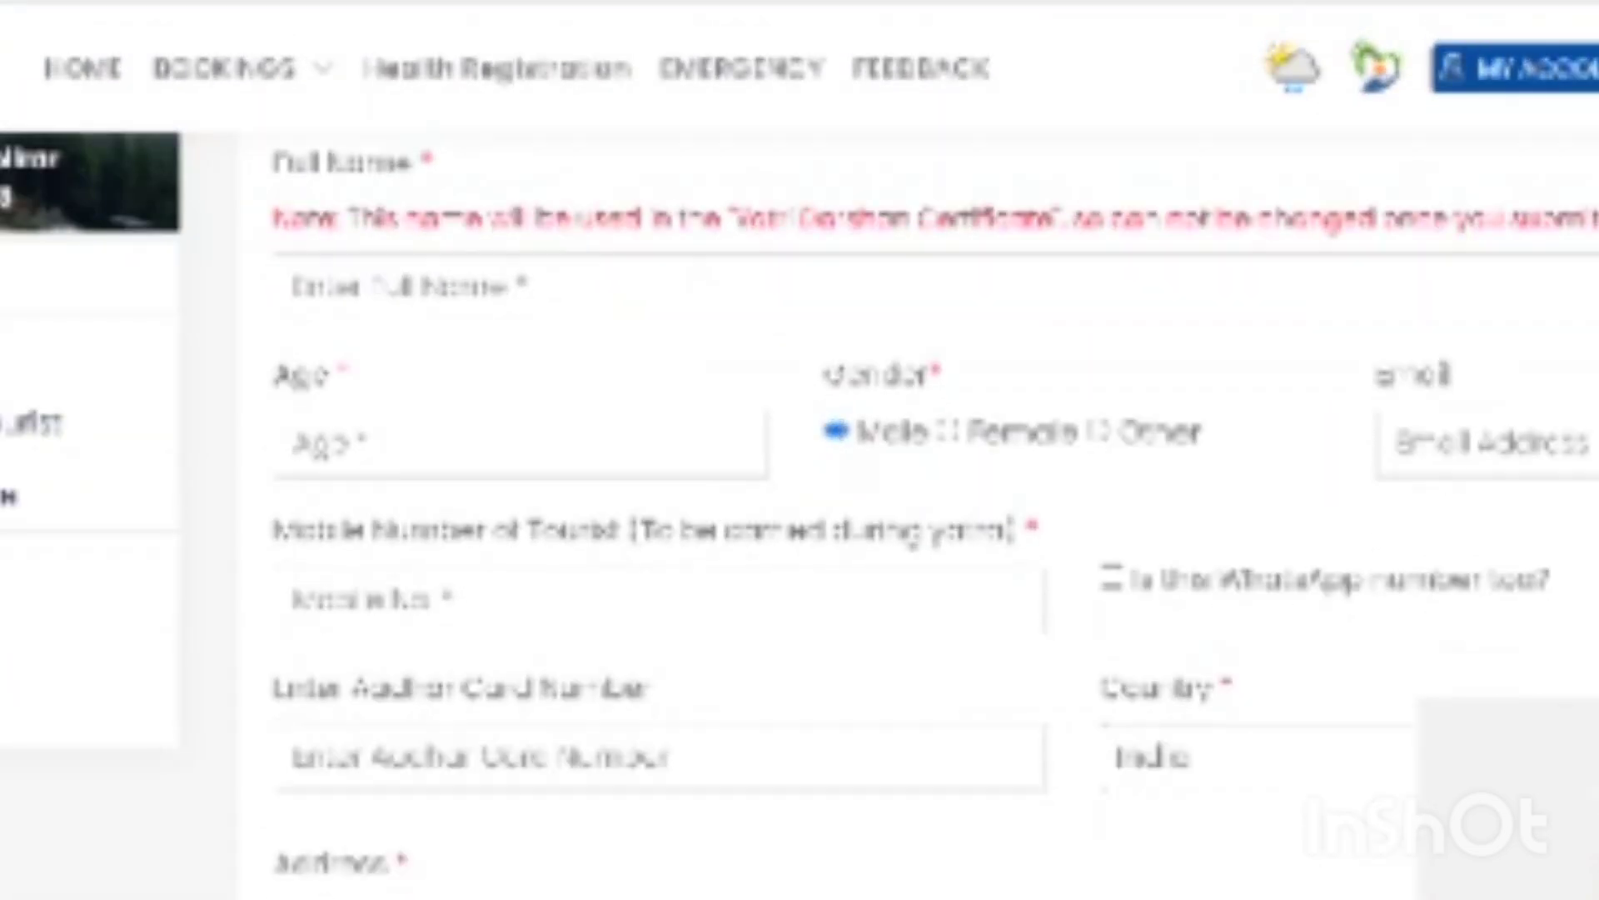
{"action": "scroll", "coordinate": [800, 500], "scroll_direction": "down", "scroll_amount": 20}
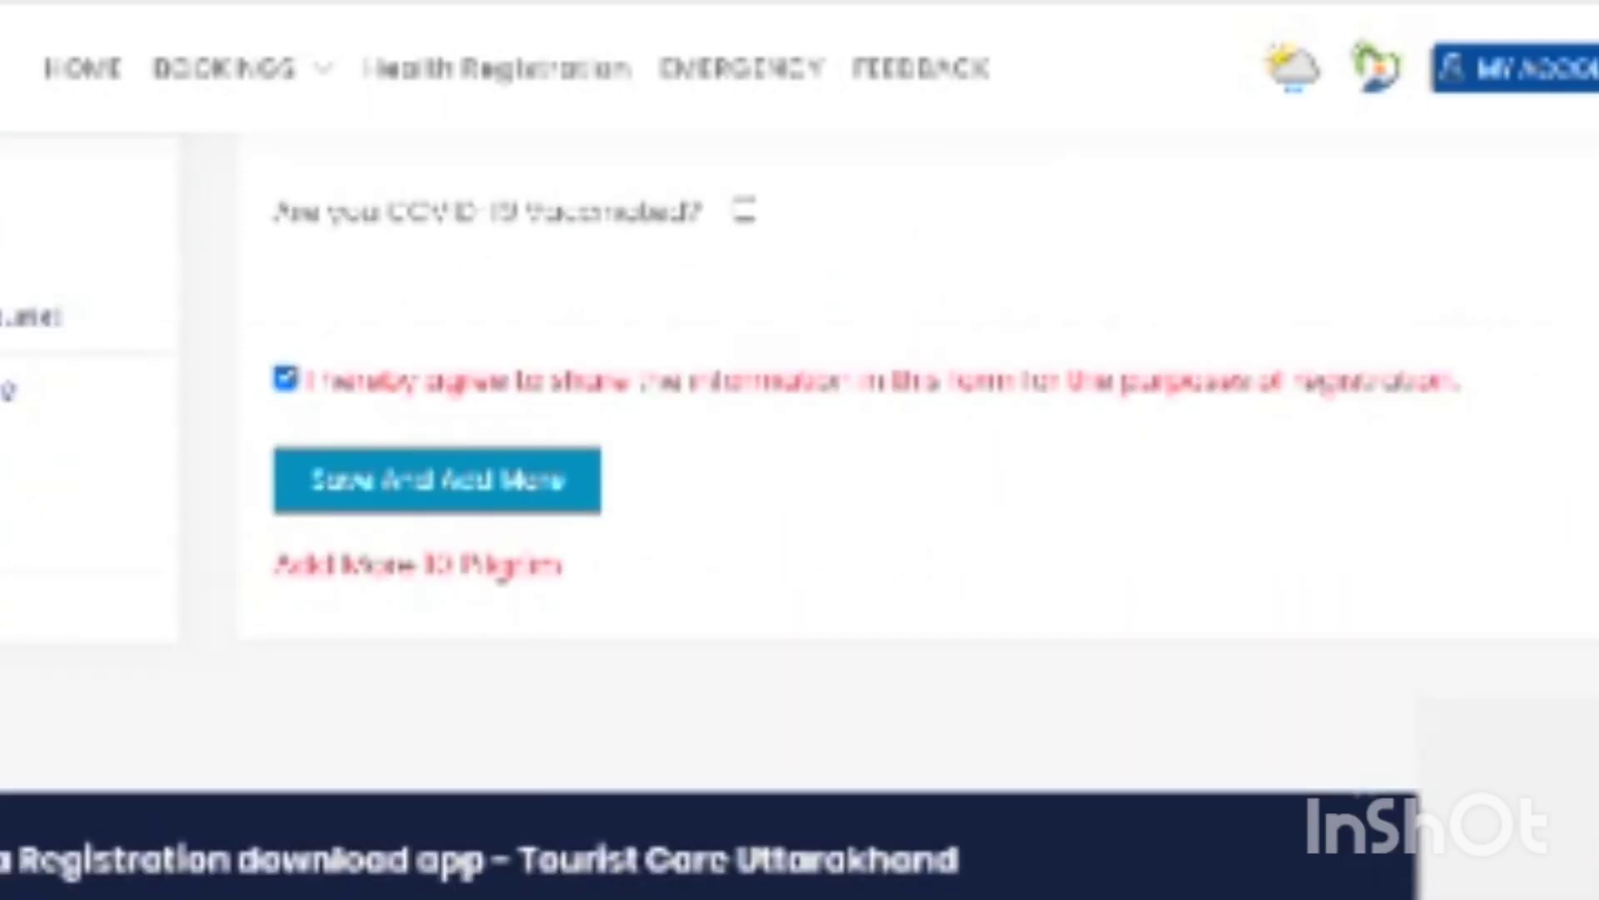
{"action": "scroll", "coordinate": [1299, 482], "scroll_direction": "up", "scroll_amount": 20}
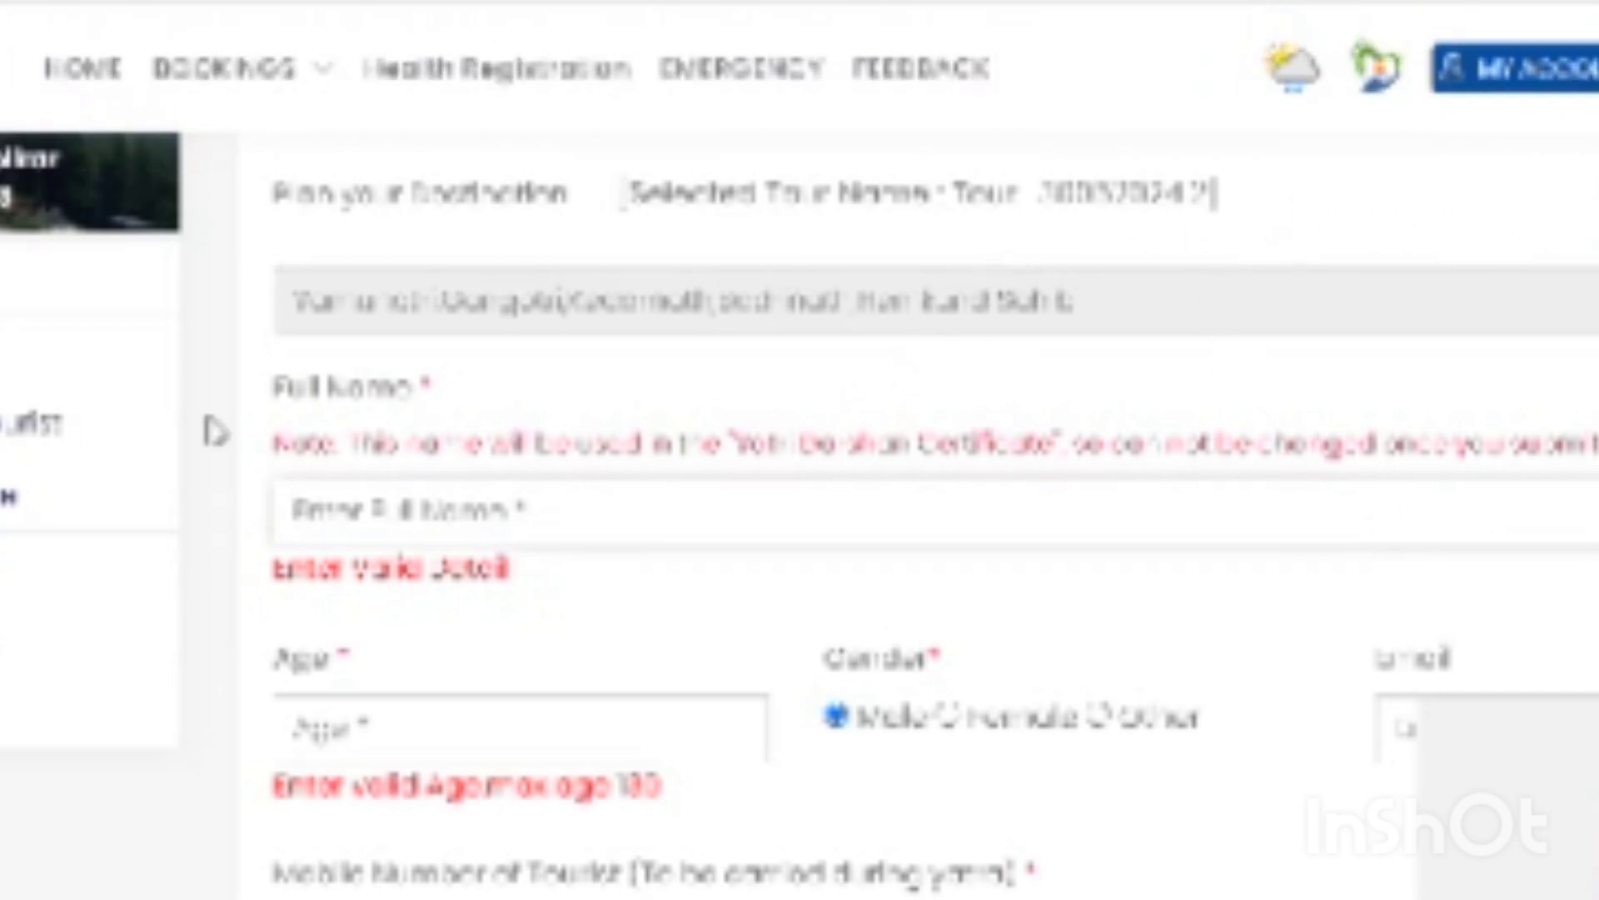
{"action": "left_click", "coordinate": [300, 79]}
{"action": "left_click_drag", "start_coordinate": [1208, 195], "coordinate": [1012, 194]}
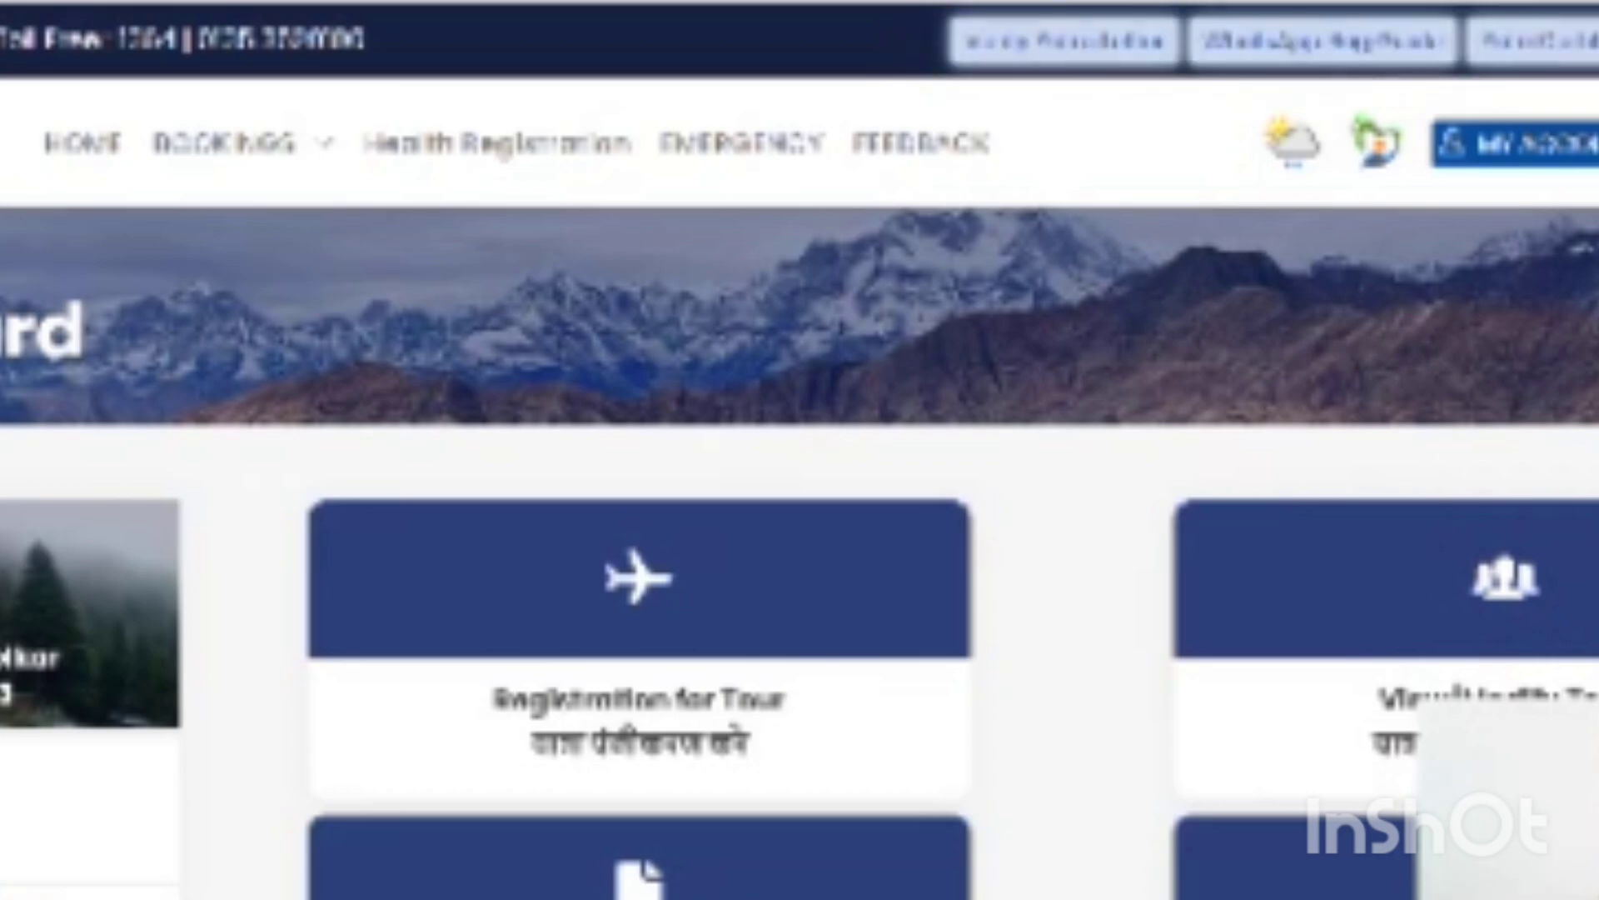
- Download the pilgrim's Yatra Registration Letter as PDF from the Download Registration Letter card
{"action": "scroll", "coordinate": [1558, 654], "scroll_direction": "down", "scroll_amount": 1}
{"action": "scroll", "coordinate": [800, 500], "scroll_direction": "down", "scroll_amount": 3}
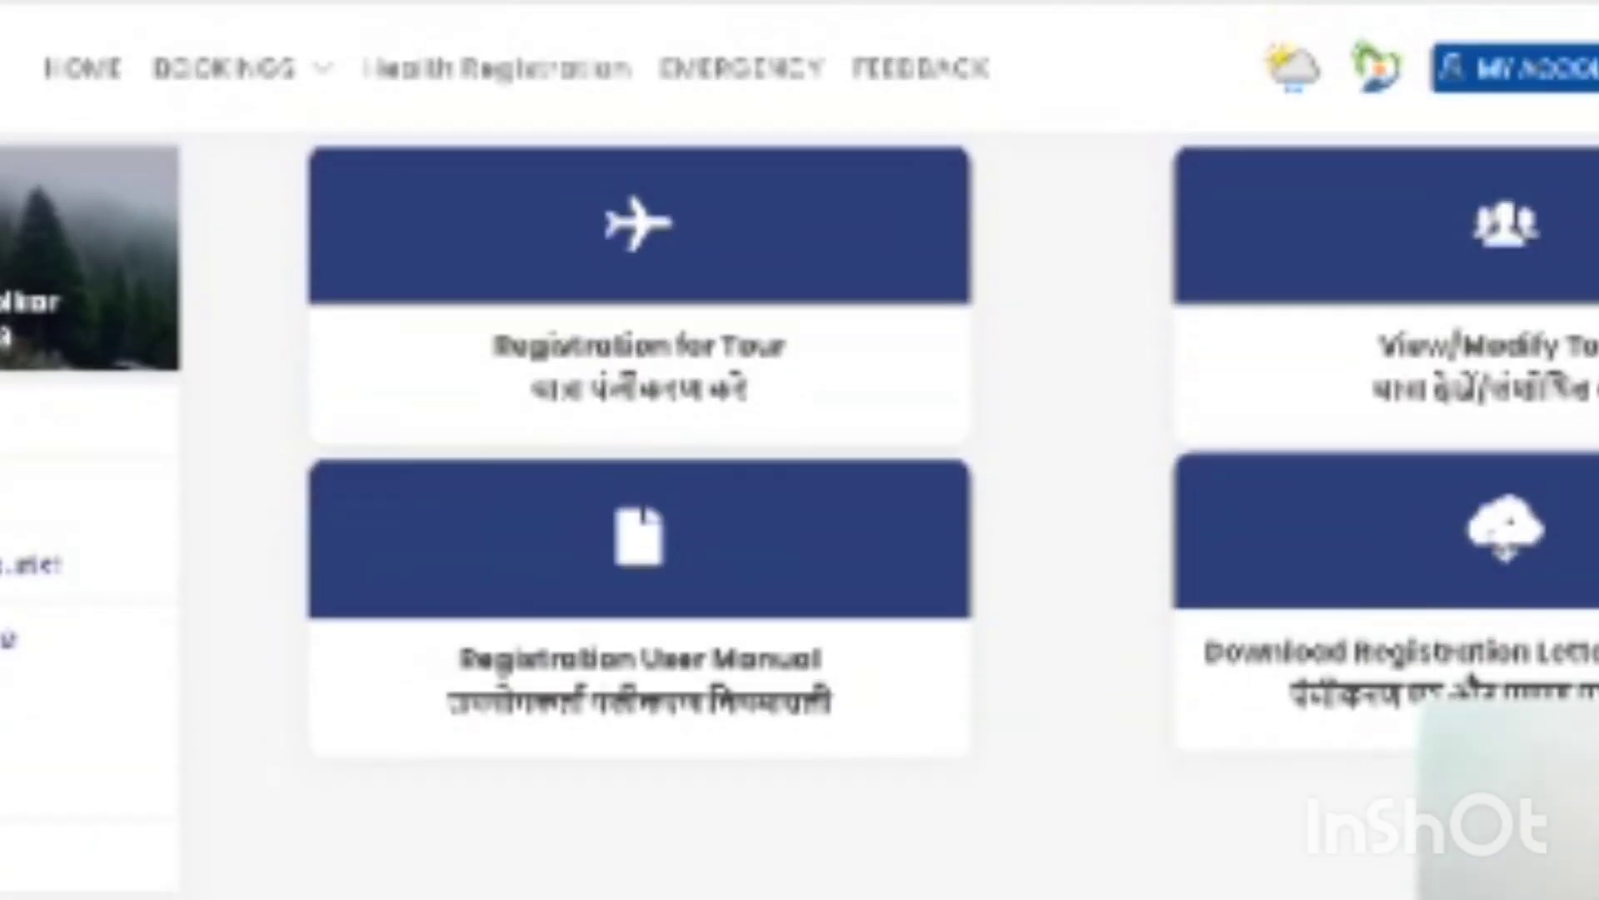
{"action": "left_click", "coordinate": [1507, 542]}
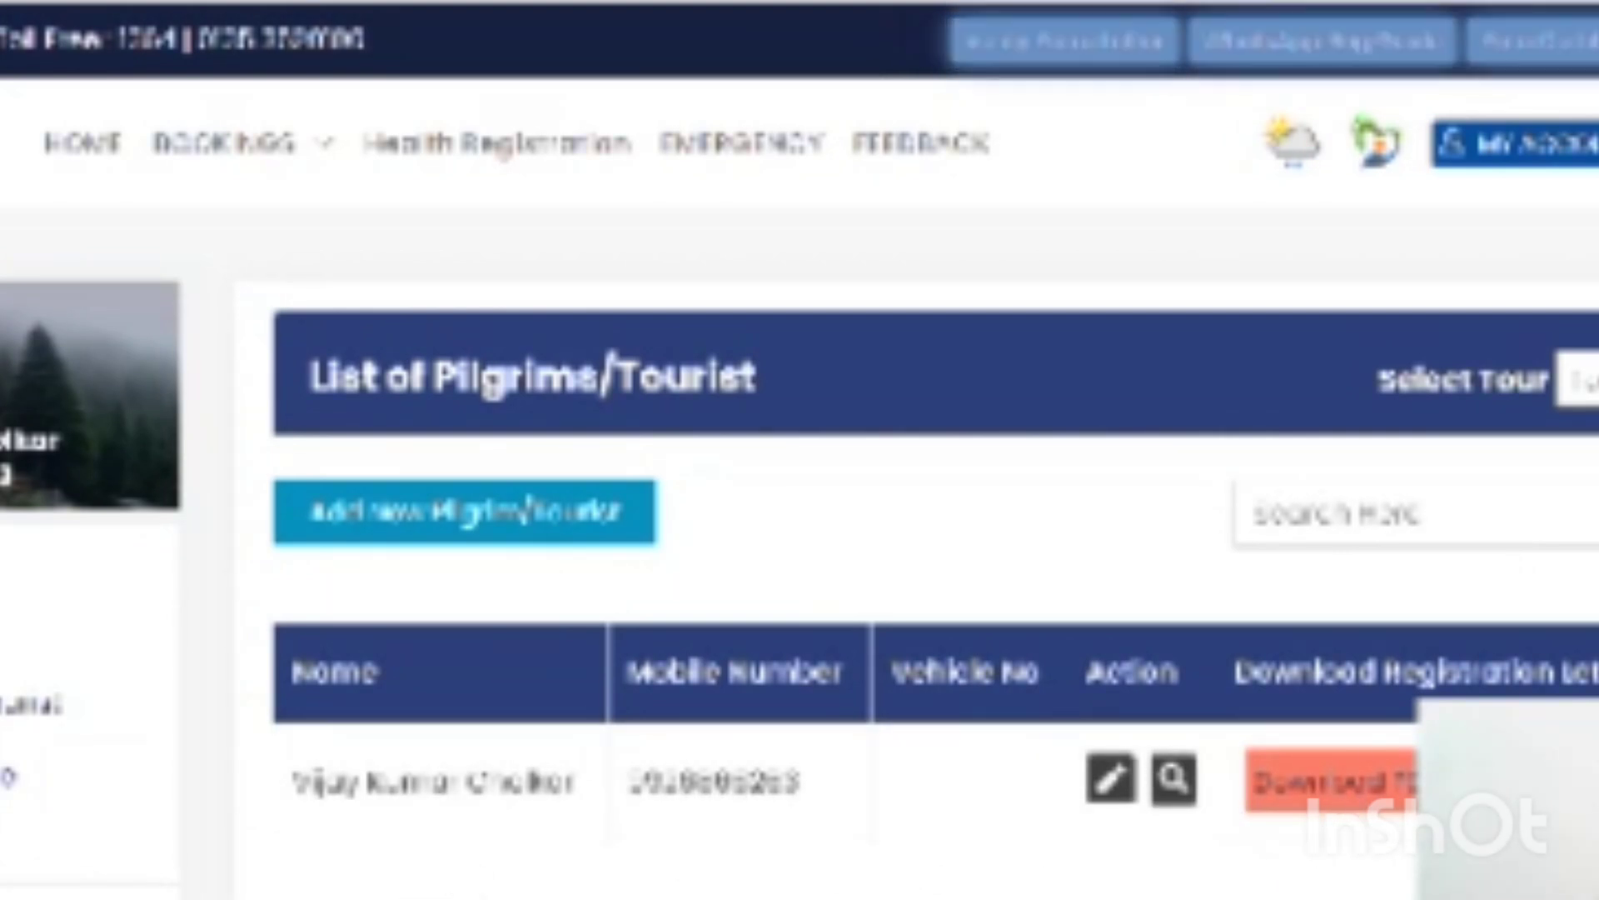
{"action": "scroll", "coordinate": [800, 450], "scroll_direction": "down", "scroll_amount": 3}
{"action": "scroll", "coordinate": [1376, 579], "scroll_direction": "down", "scroll_amount": 1}
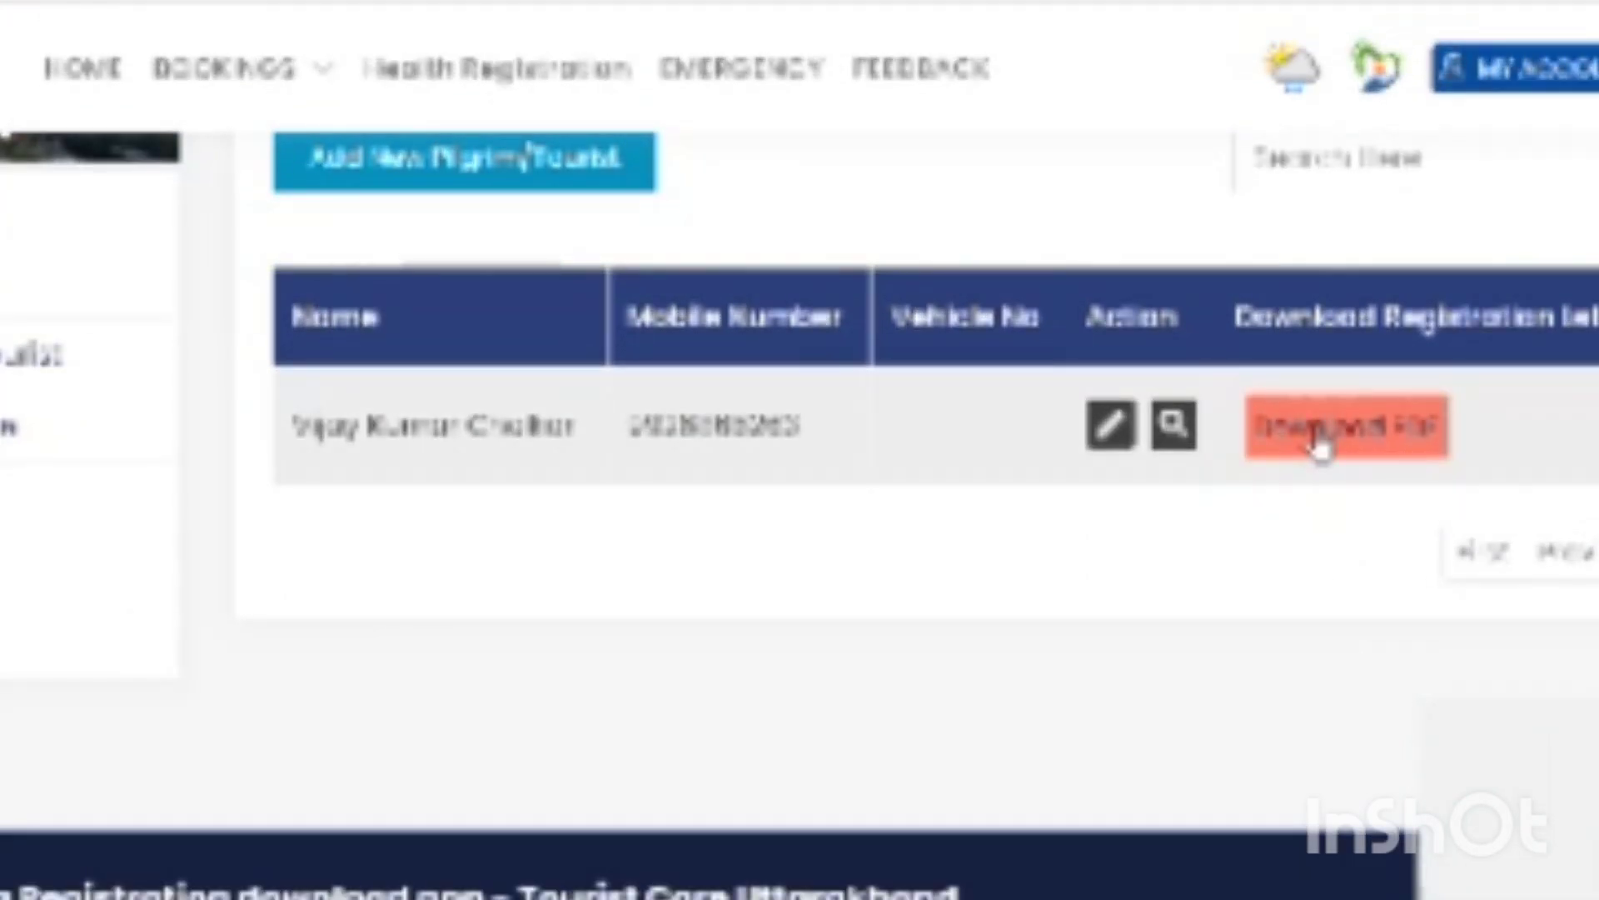
{"action": "left_click", "coordinate": [1319, 442]}
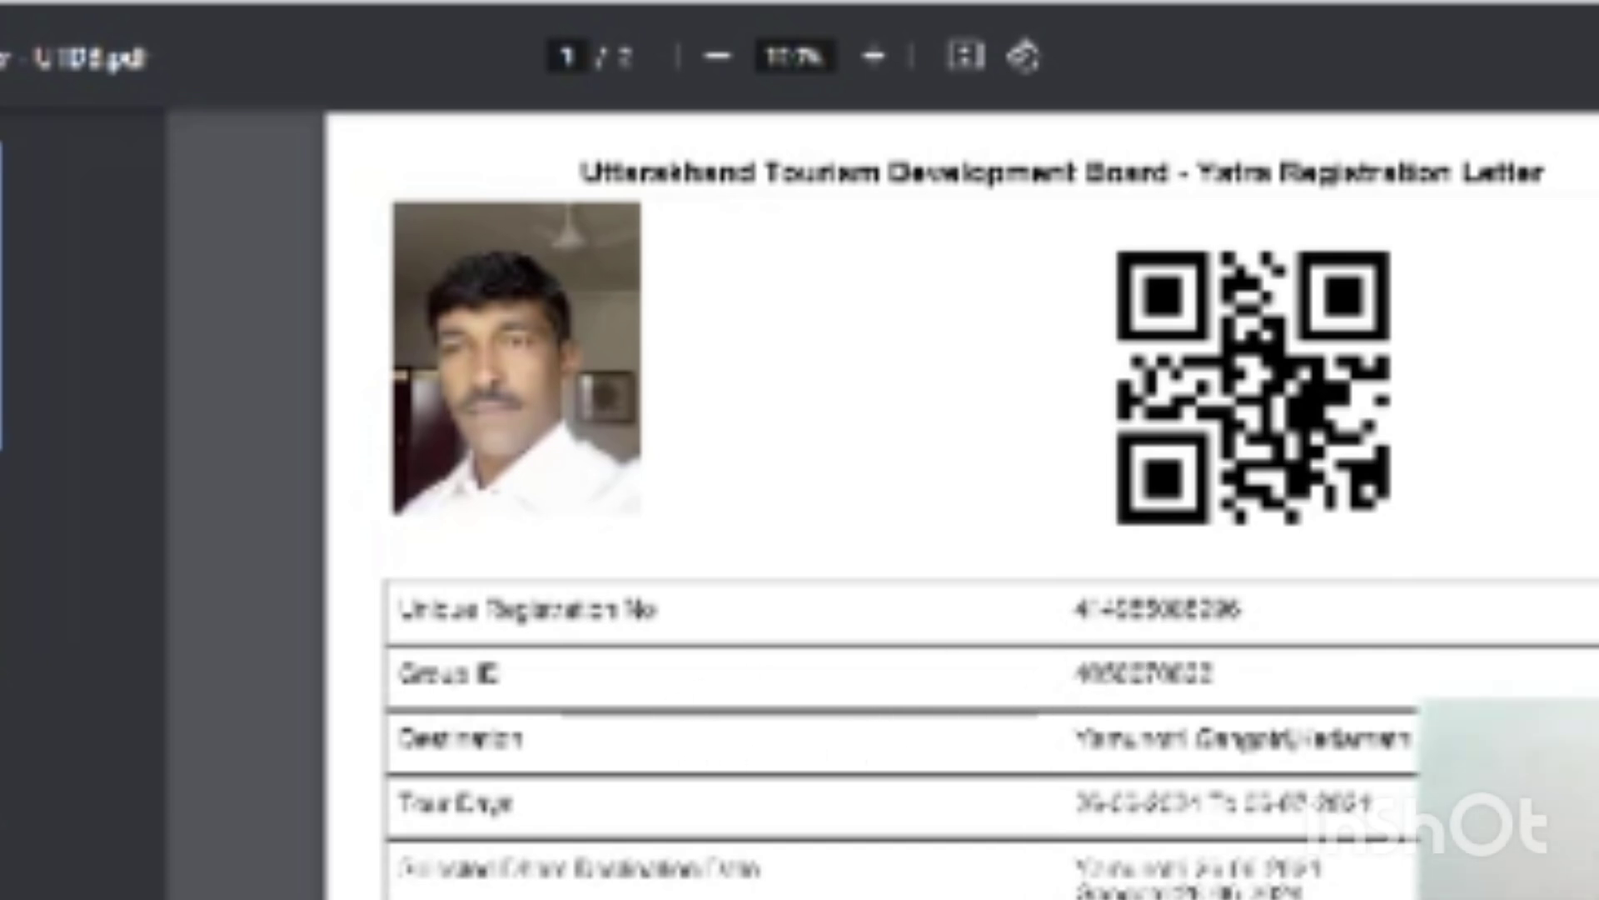
{"action": "scroll", "coordinate": [958, 500], "scroll_direction": "down", "scroll_amount": 1}
{"action": "scroll", "coordinate": [958, 500], "scroll_direction": "down", "scroll_amount": 1}
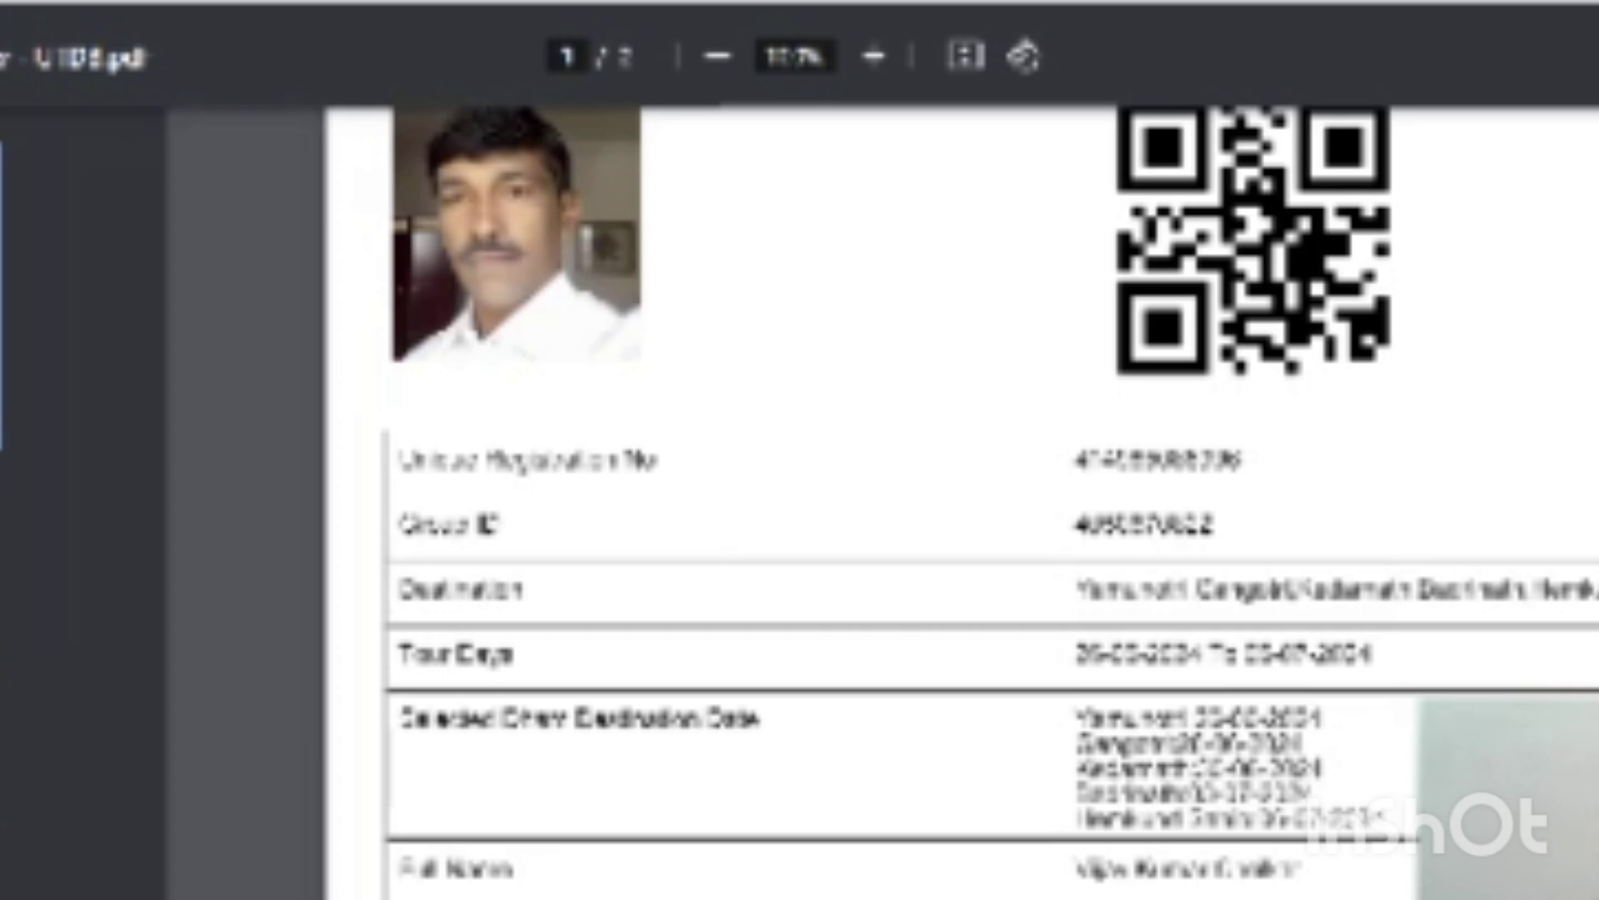
{"action": "scroll", "coordinate": [990, 499], "scroll_direction": "down", "scroll_amount": 2}
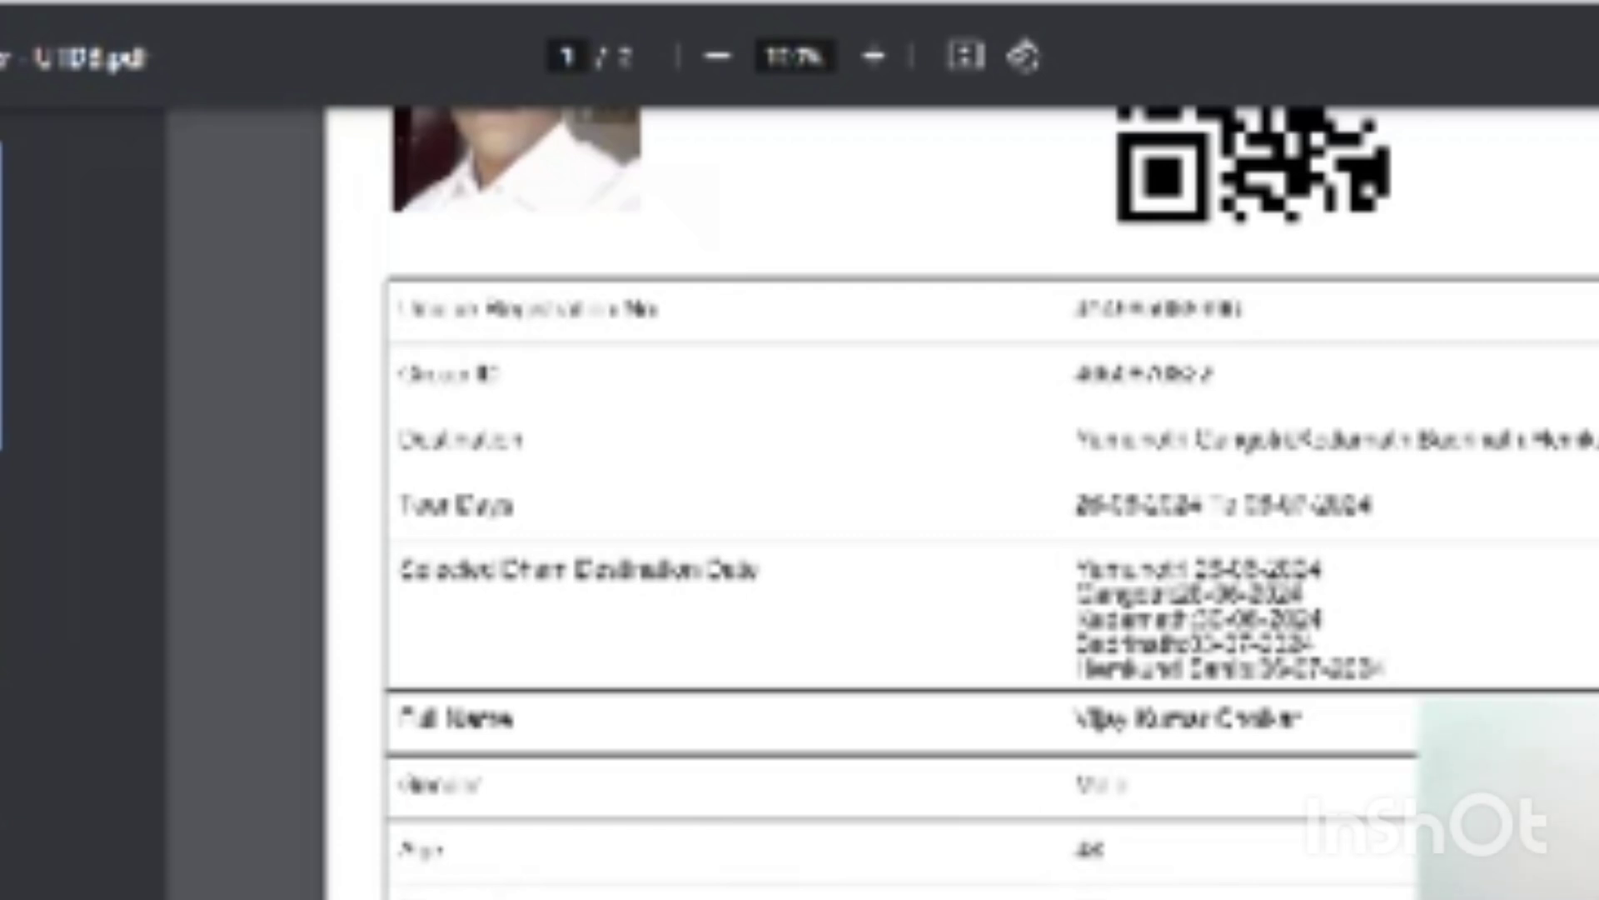
{"action": "scroll", "coordinate": [992, 500], "scroll_direction": "down", "scroll_amount": 5}
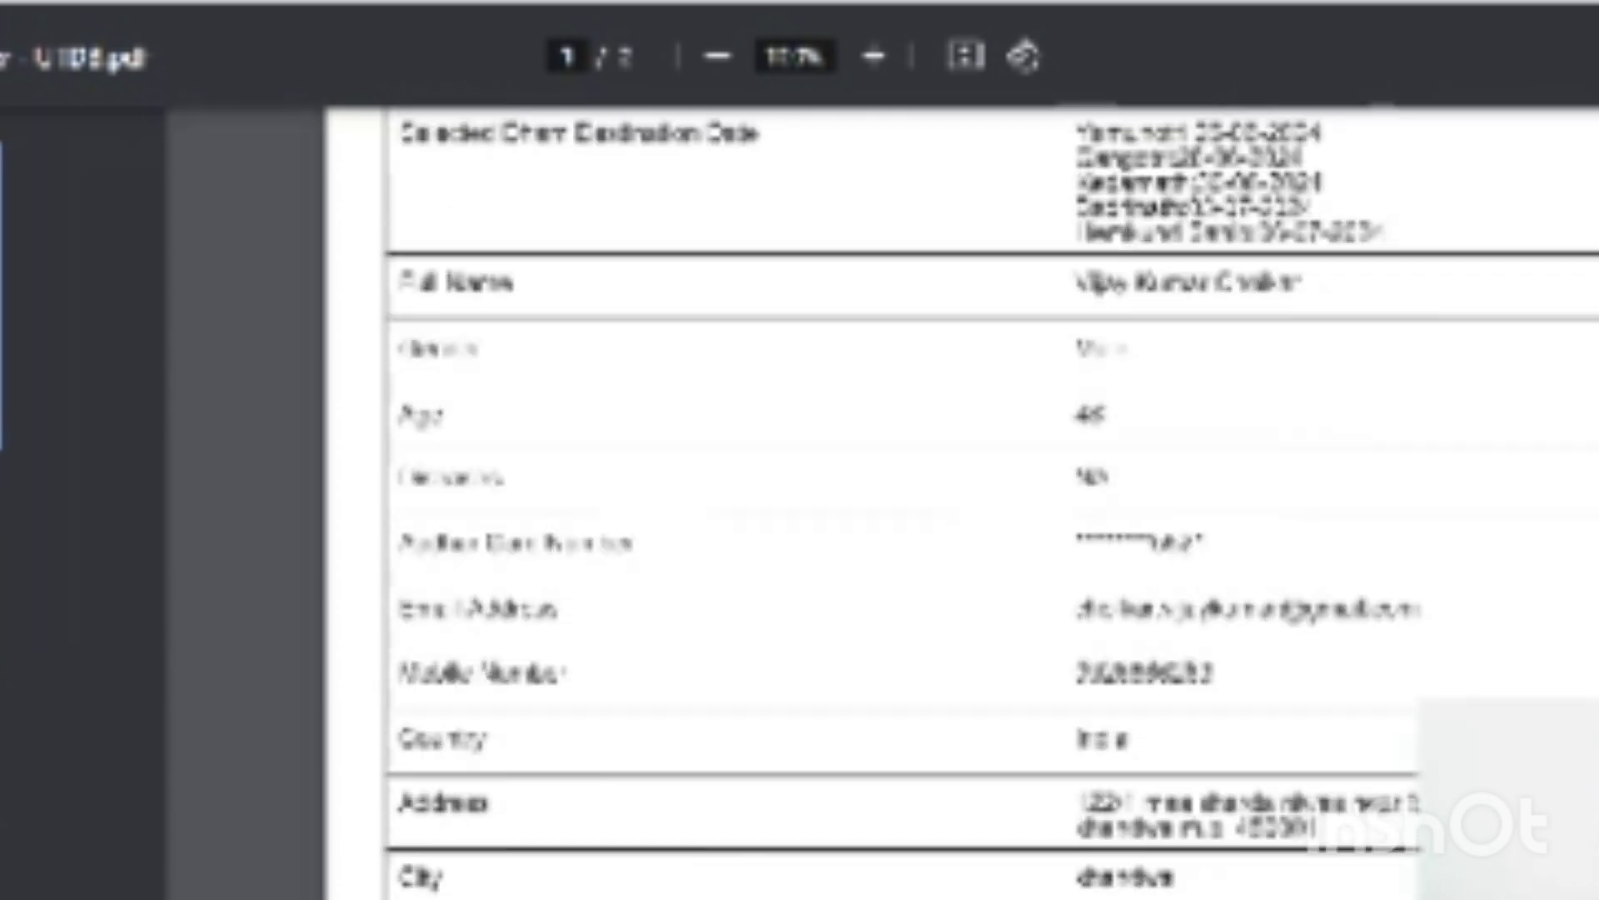
{"action": "scroll", "coordinate": [992, 499], "scroll_direction": "down", "scroll_amount": 2}
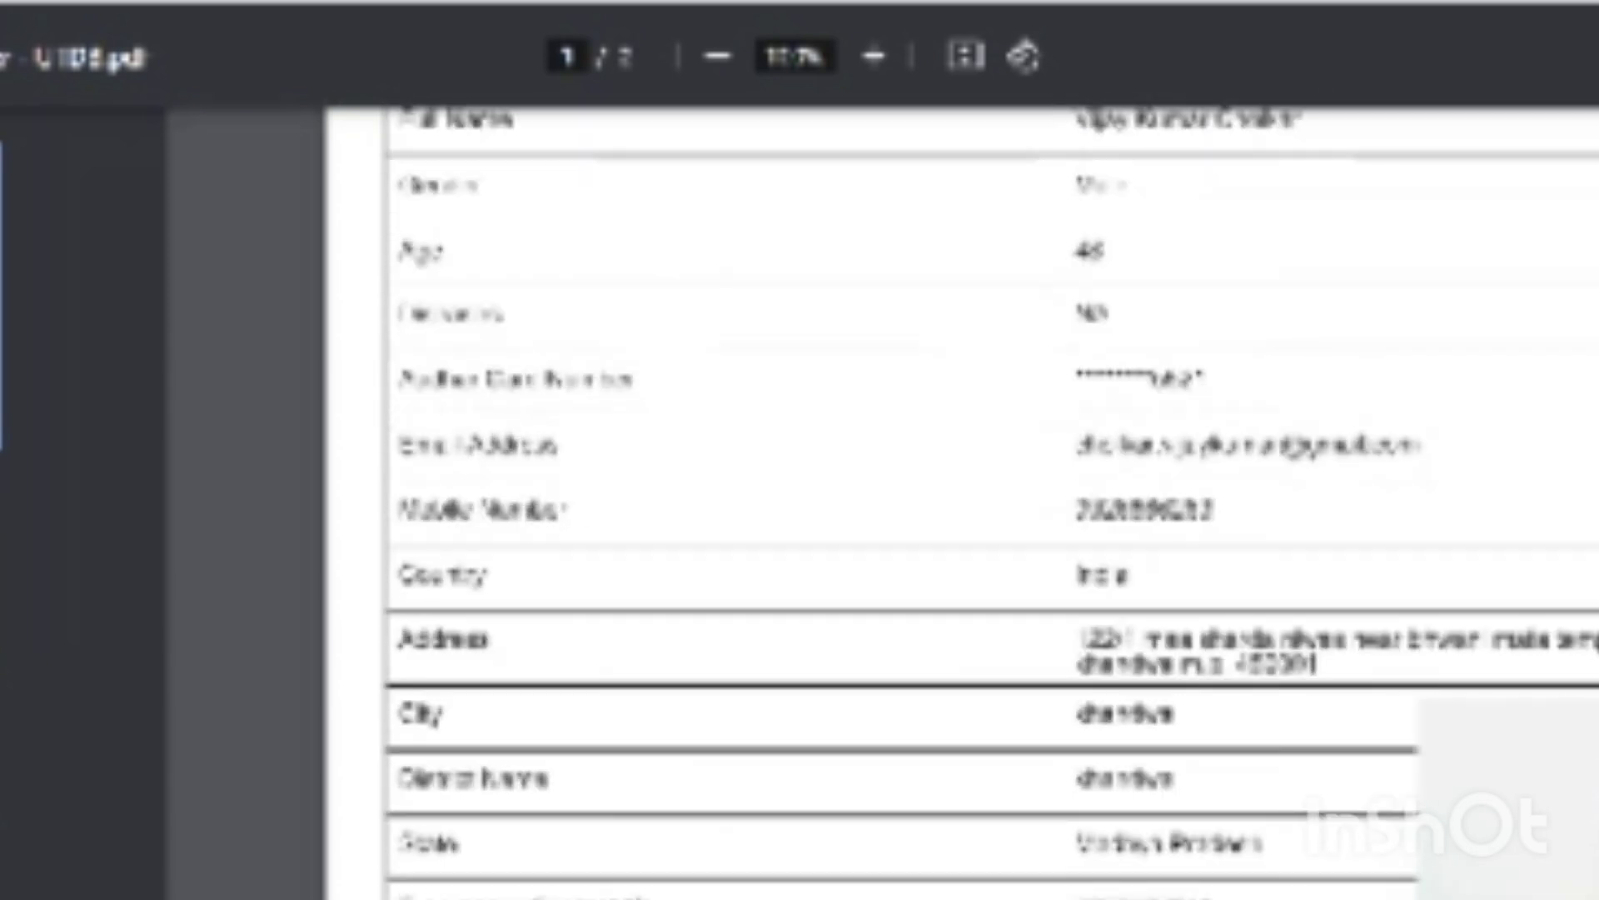
{"action": "scroll", "coordinate": [991, 500], "scroll_direction": "up", "scroll_amount": 4}
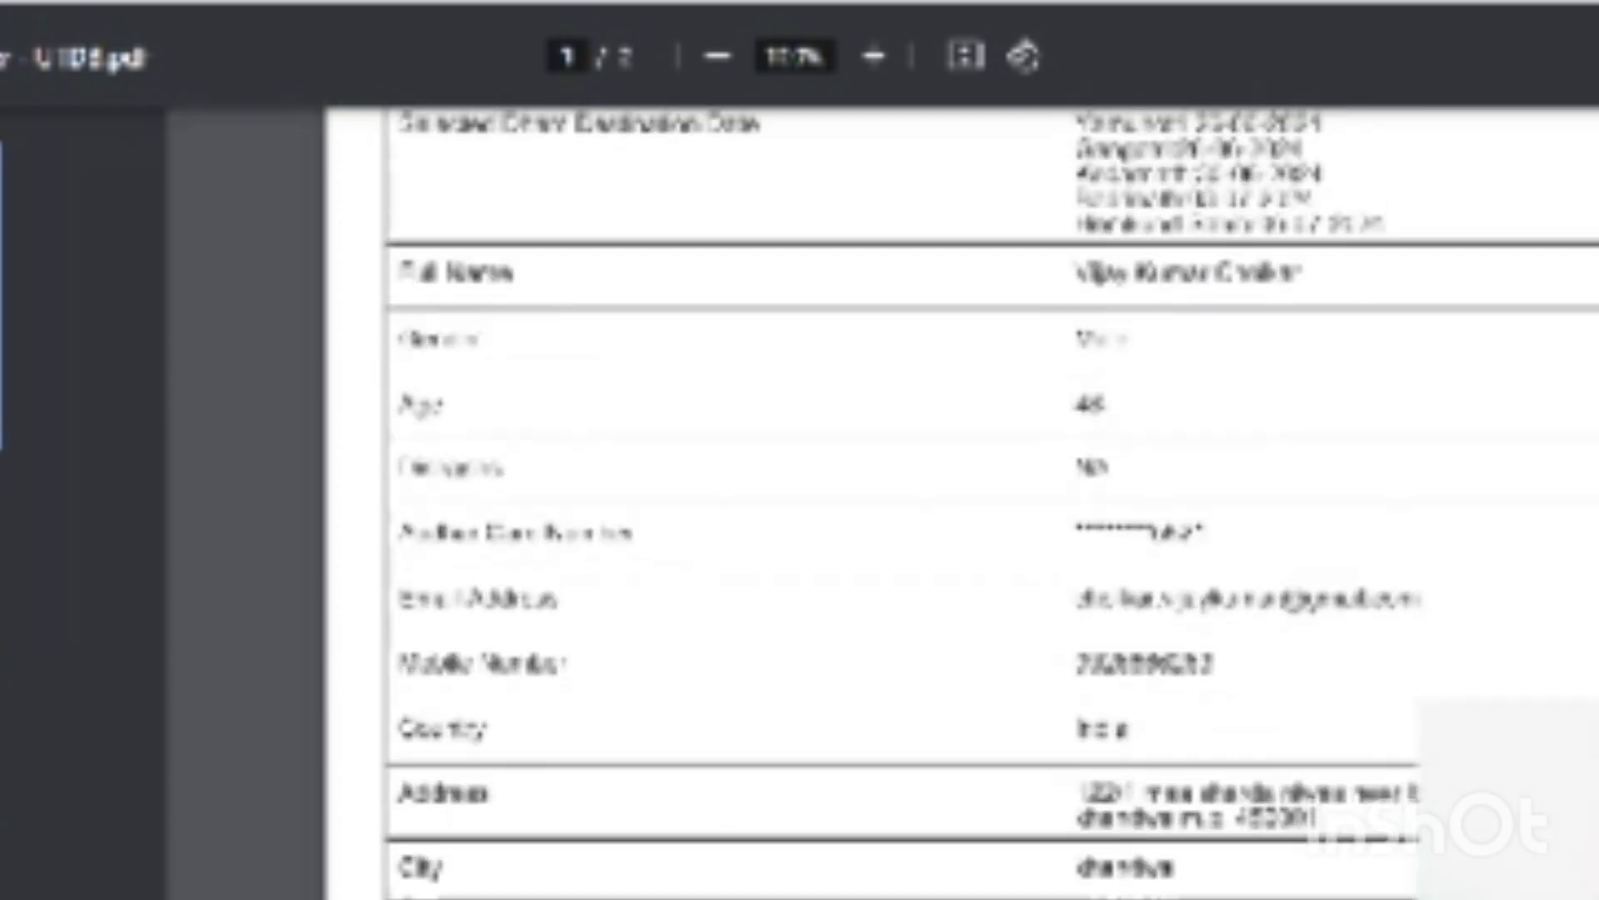
{"action": "scroll", "coordinate": [991, 499], "scroll_direction": "up", "scroll_amount": 3}
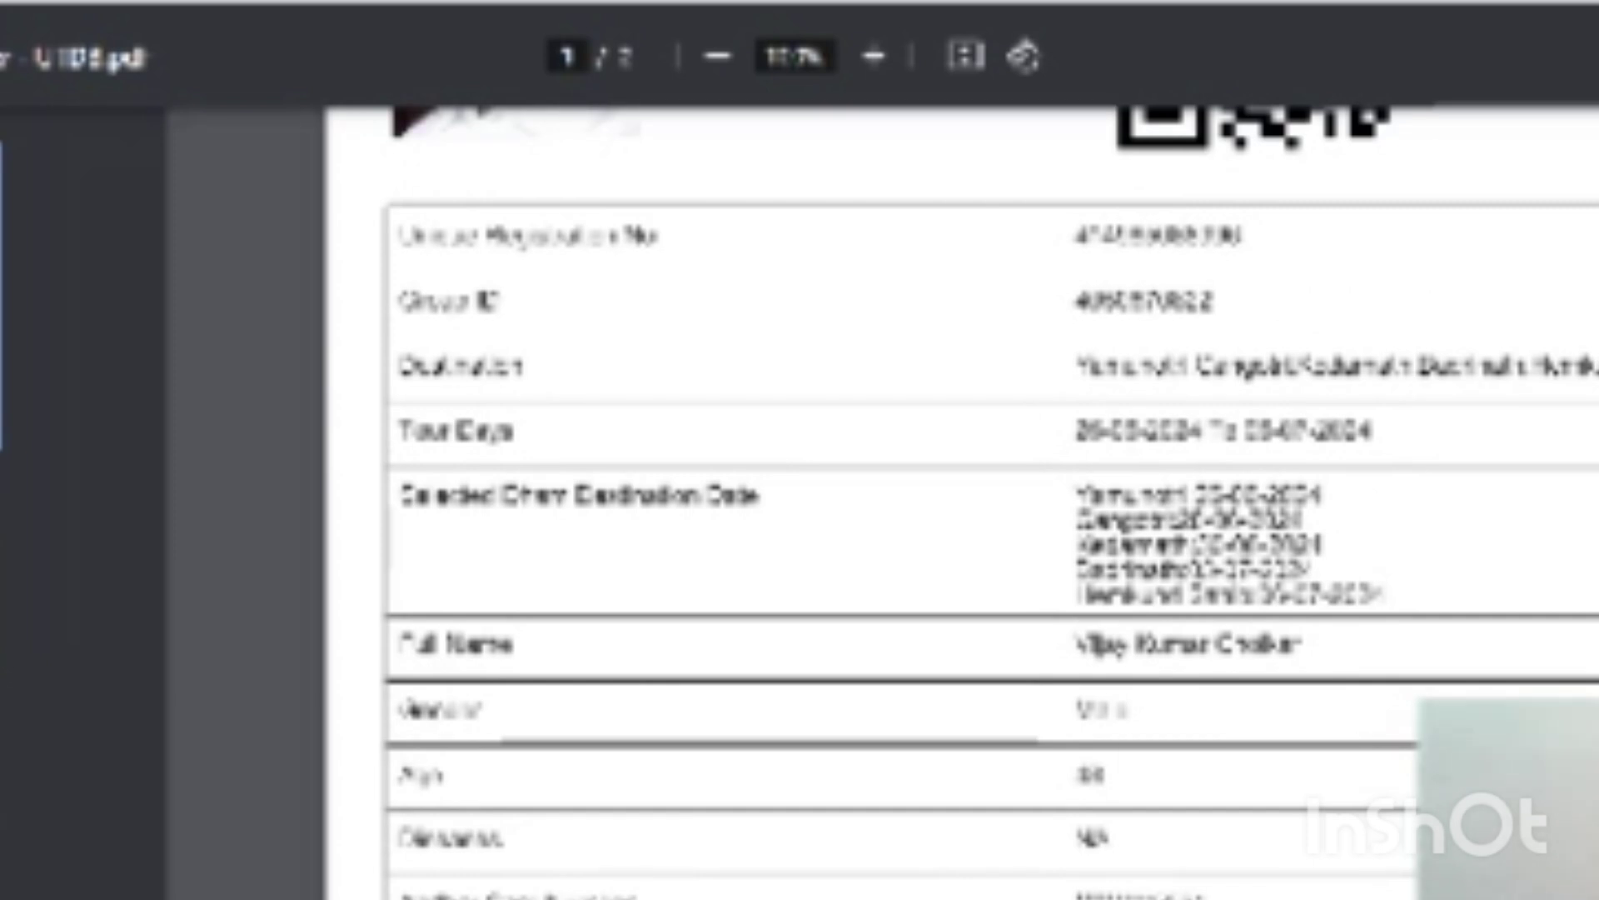
- Save a copy of the Yatra Registration Letter PDF into a different folder
{"action": "key", "text": "ctrl+s"}
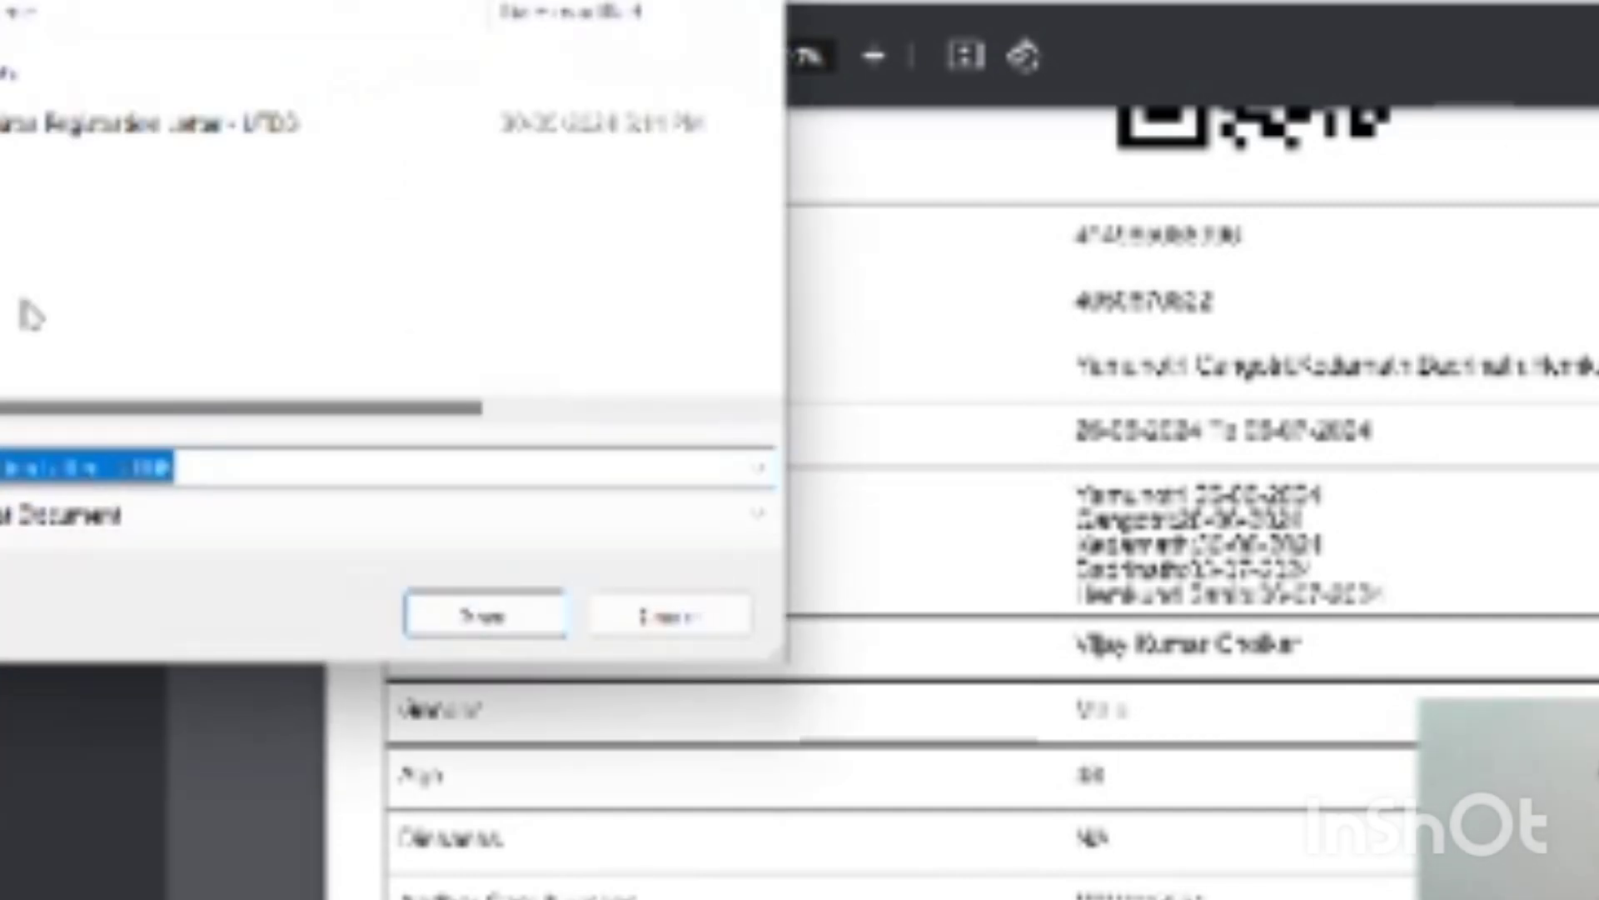
{"action": "left_click", "coordinate": [1, 125]}
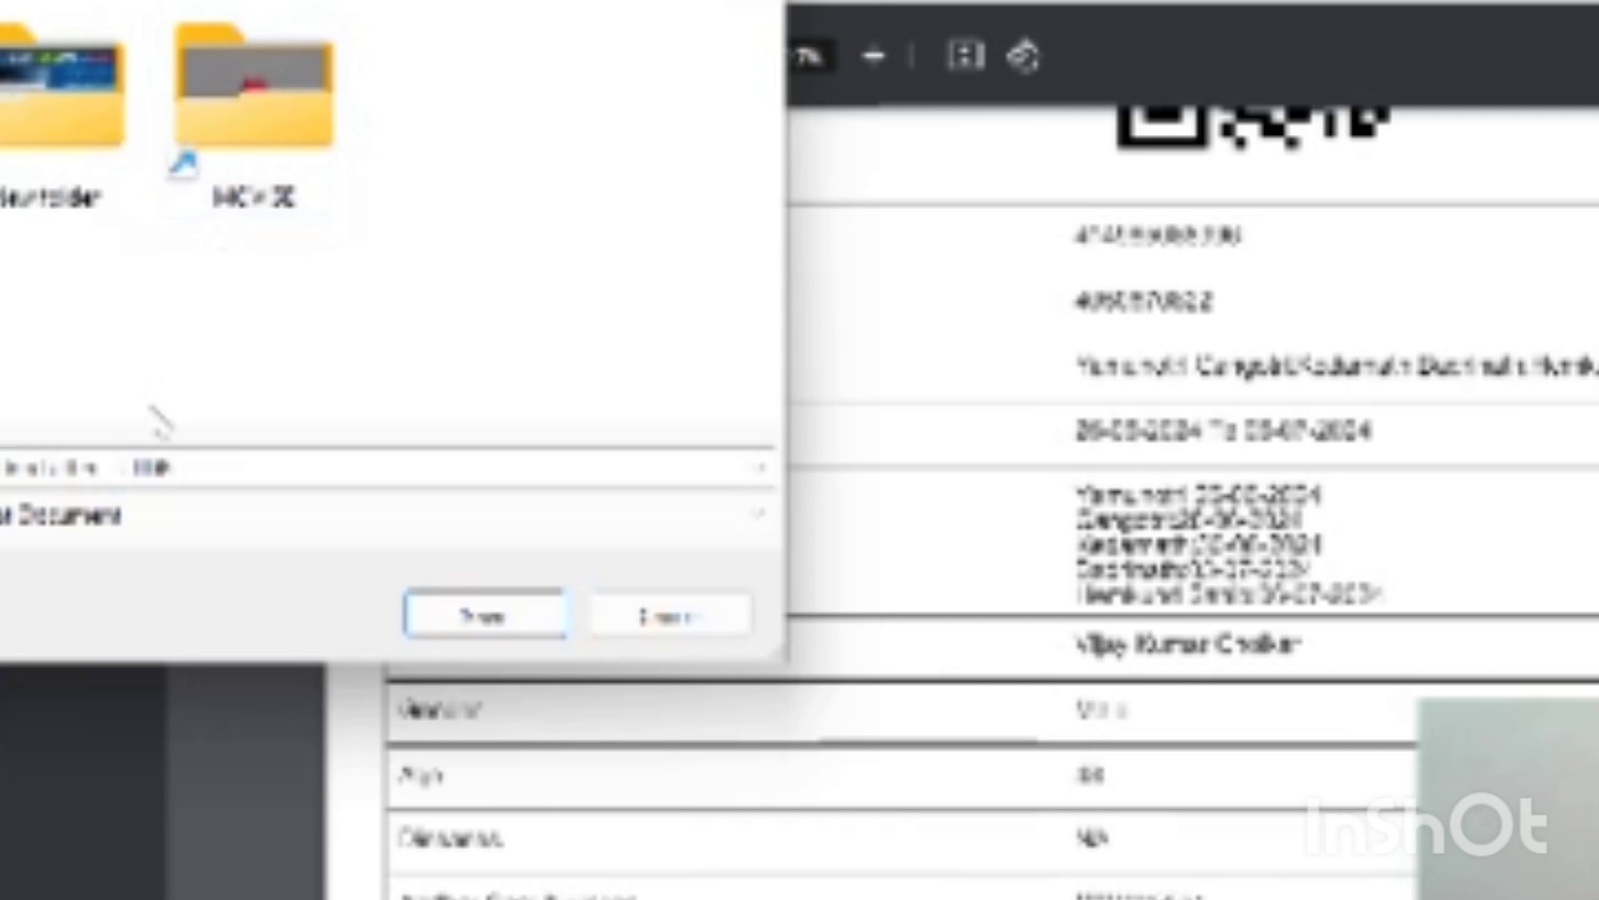
{"action": "left_click", "coordinate": [500, 620]}
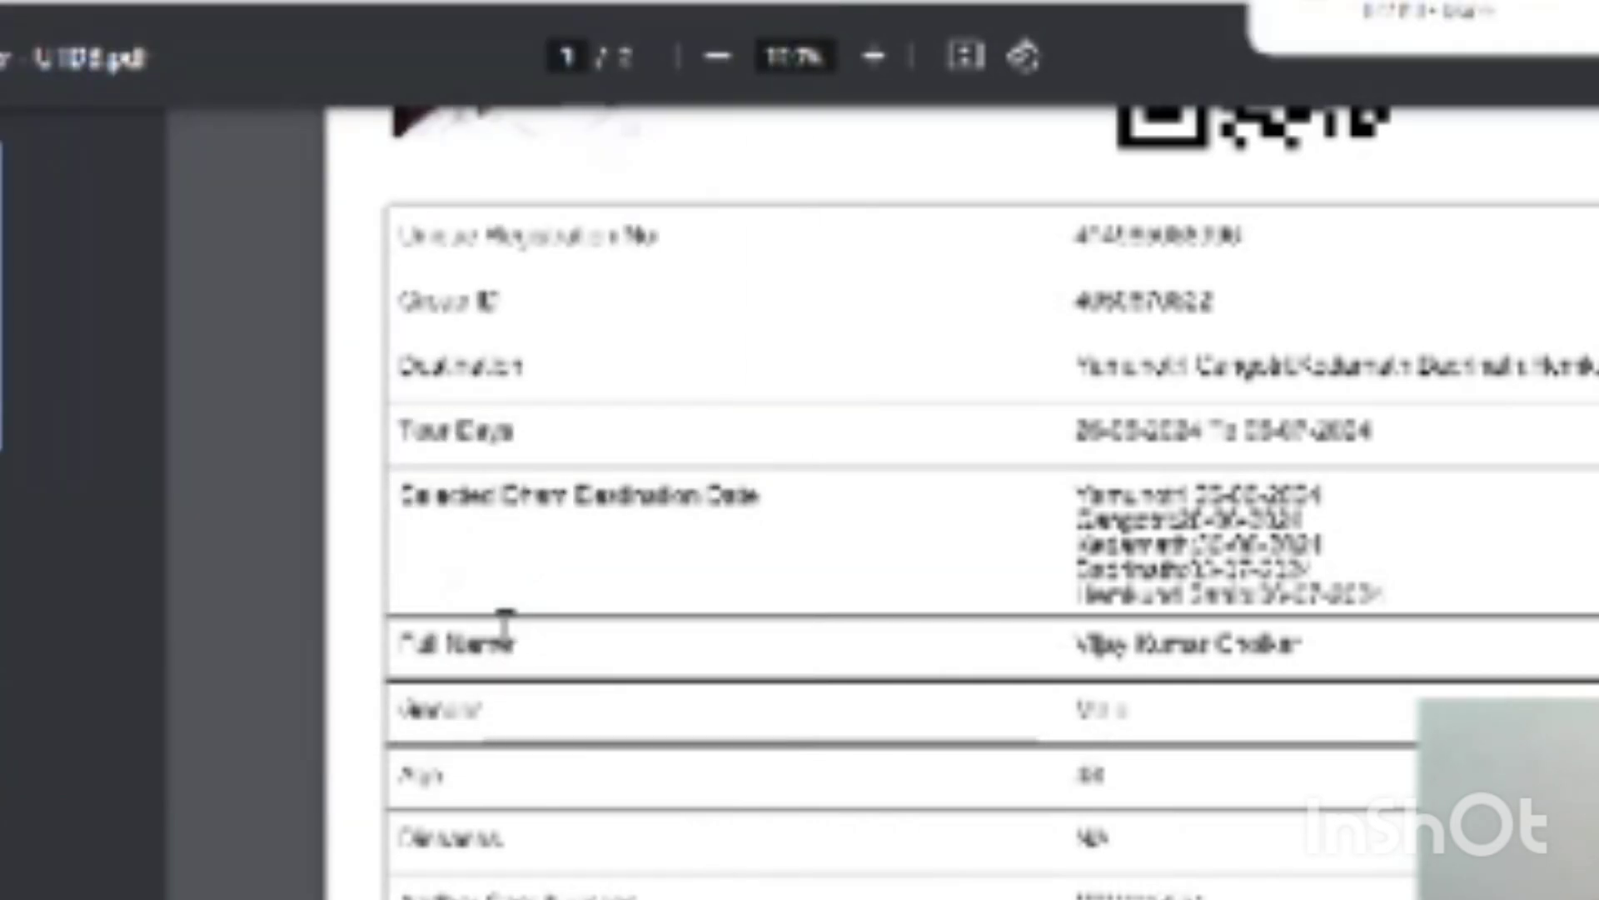